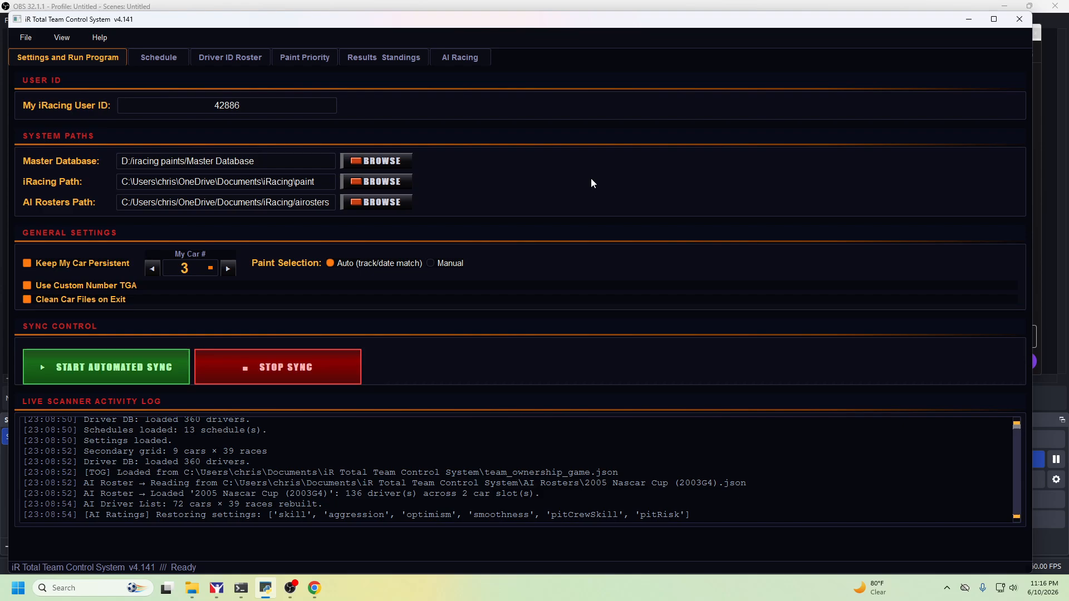
# Look over the schedule's track and paint entries, its secondary paints grid, and the general program settings
pyautogui.click(158, 57)
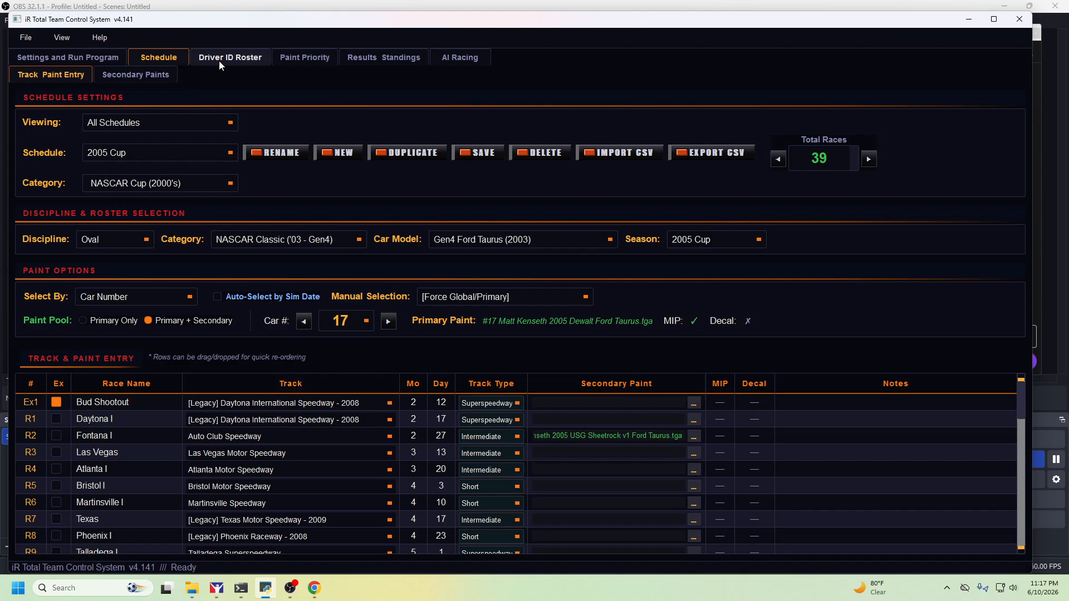
pyautogui.click(158, 78)
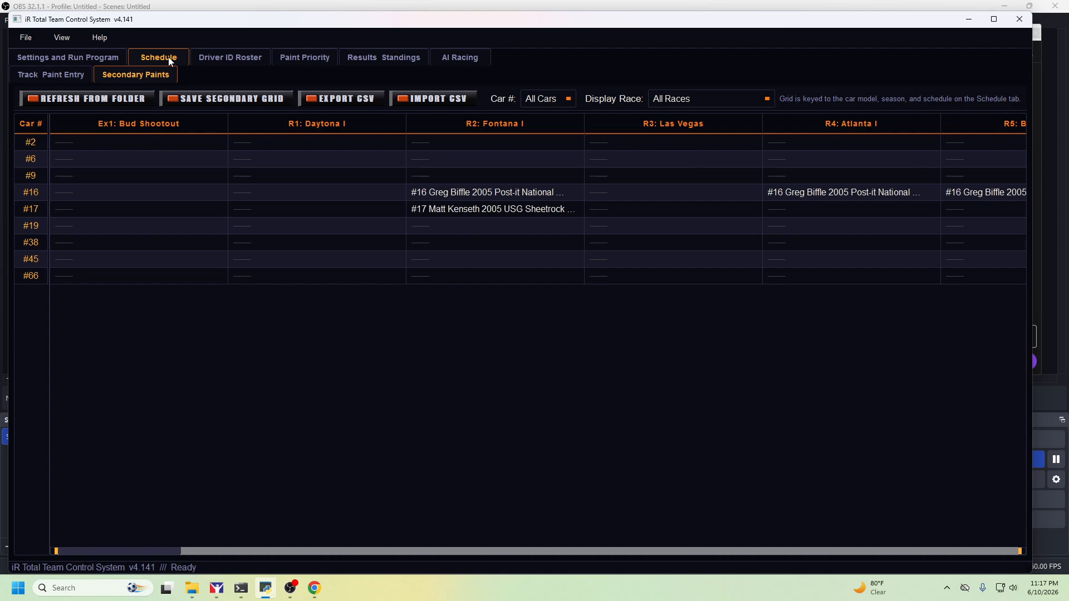
pyautogui.click(67, 76)
pyautogui.click(86, 59)
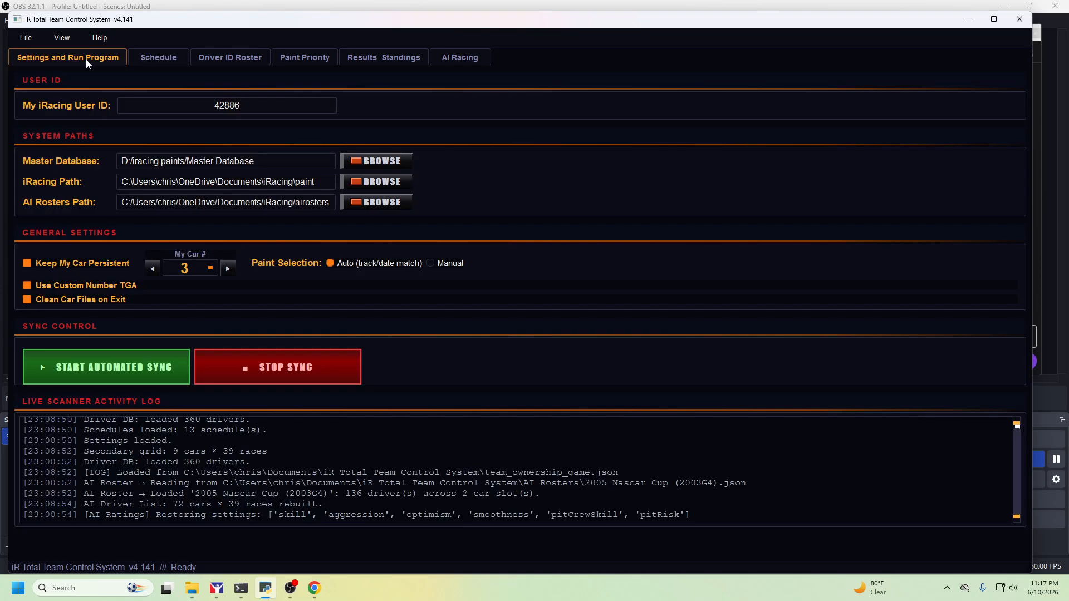
pyautogui.click(137, 58)
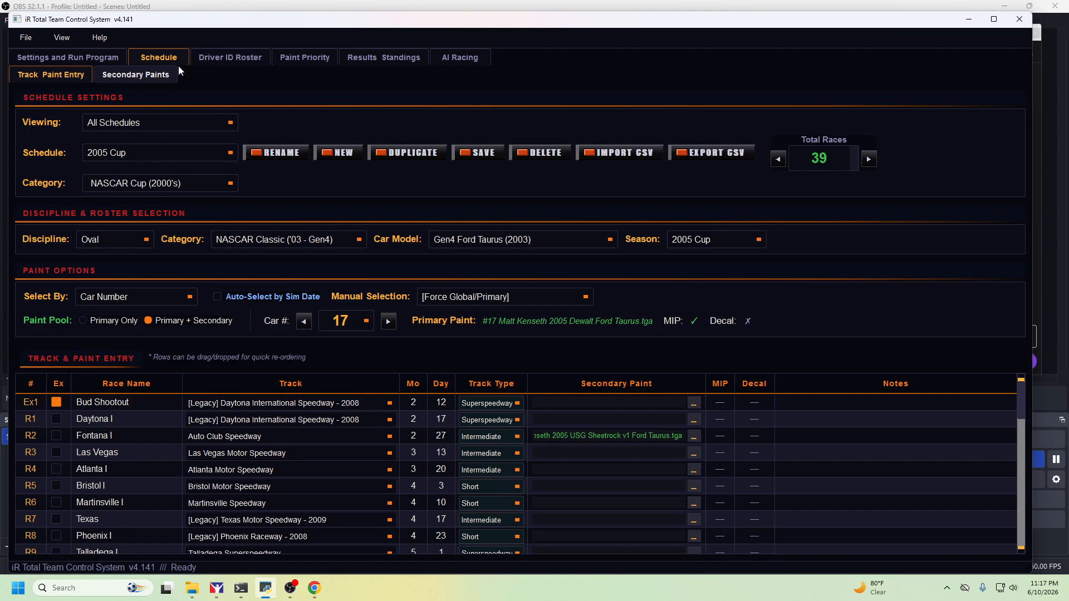
# In the AI racing session settings, load the 2026 Nascar Trucks roster and show its status for race R1: Daytona
pyautogui.click(460, 59)
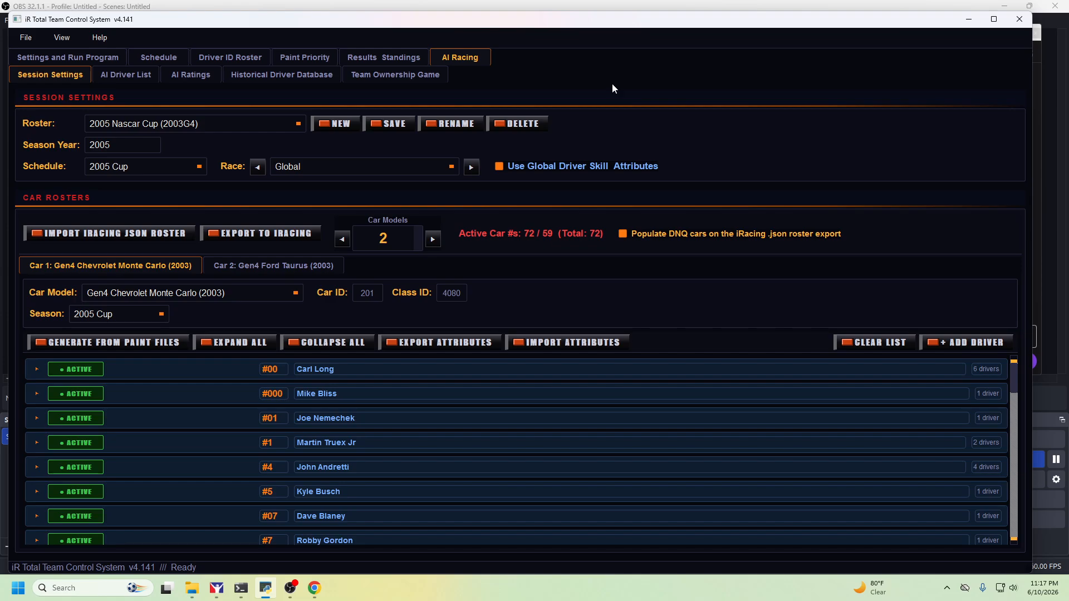
pyautogui.click(281, 130)
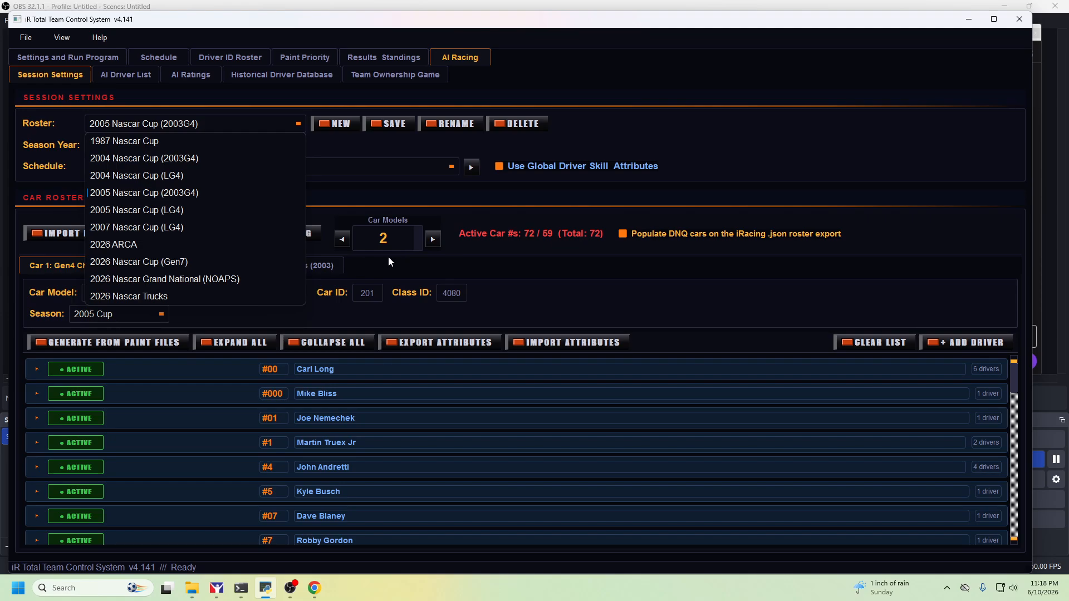
pyautogui.click(133, 297)
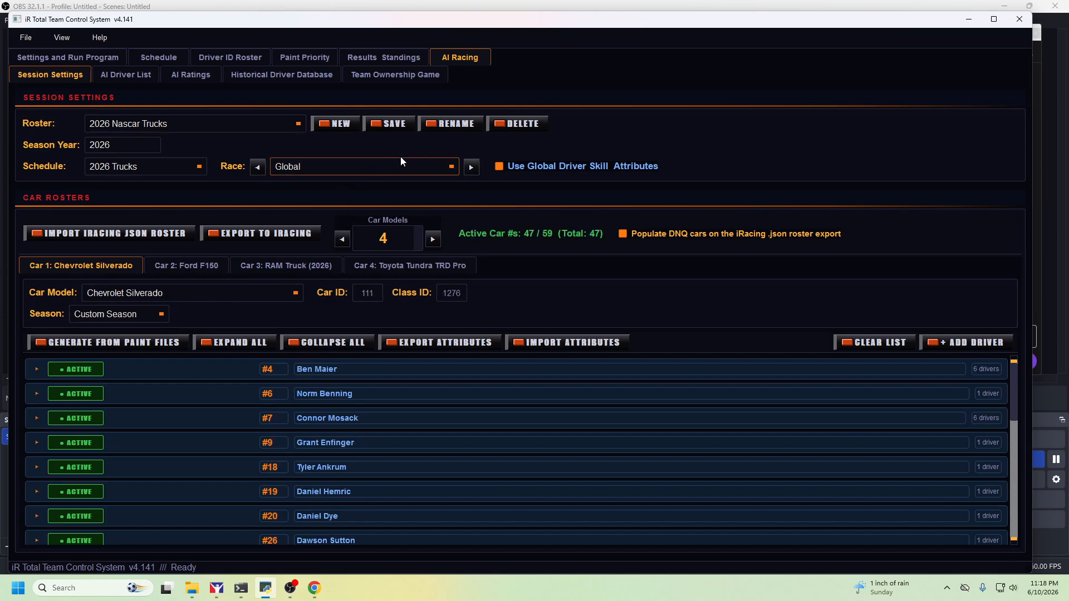
pyautogui.click(451, 166)
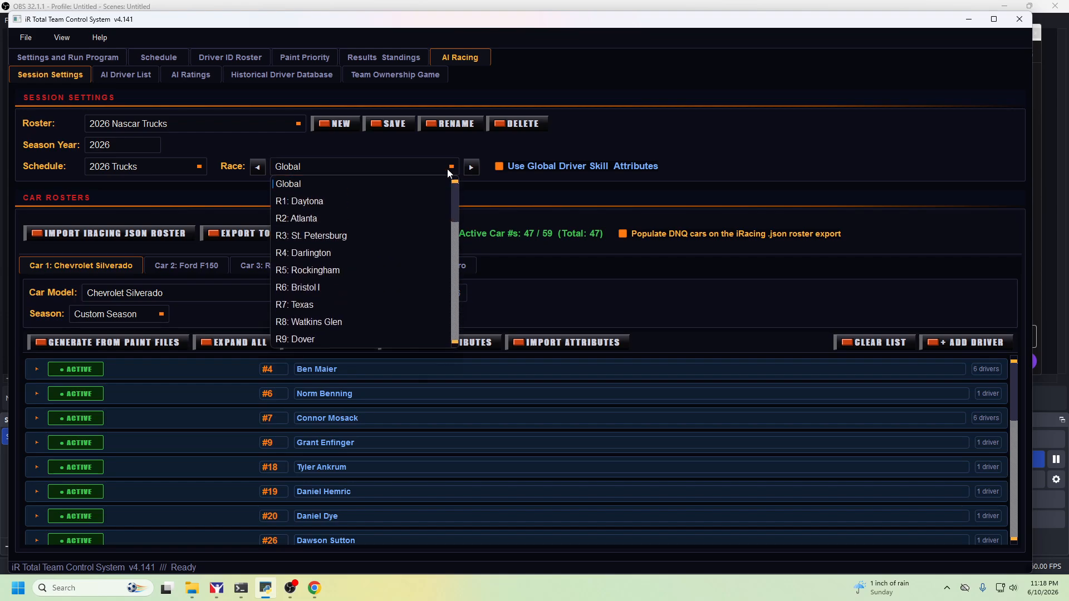
pyautogui.click(312, 203)
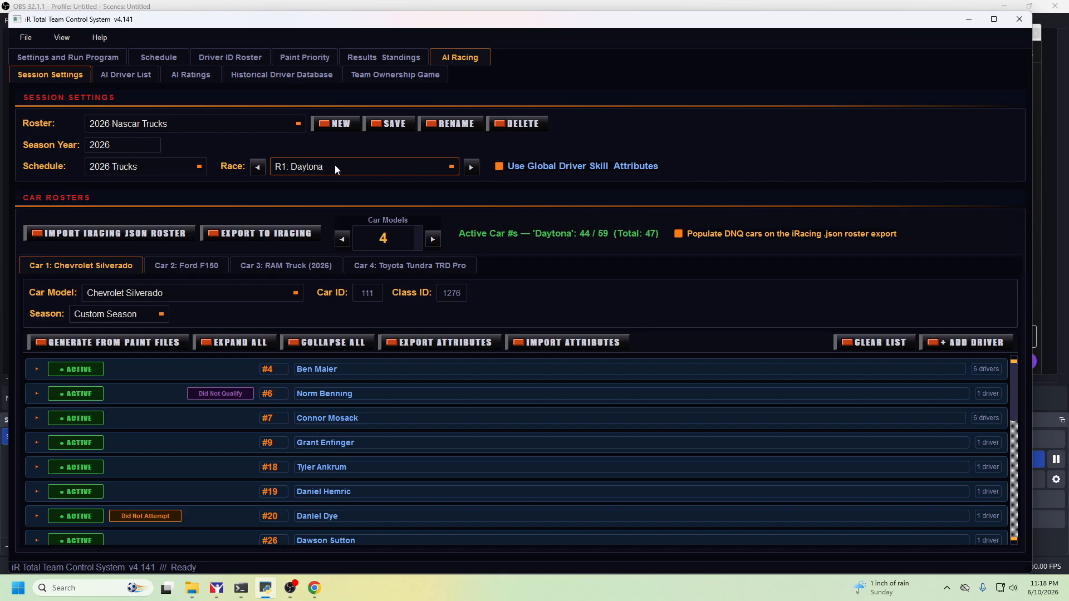
pyautogui.click(292, 128)
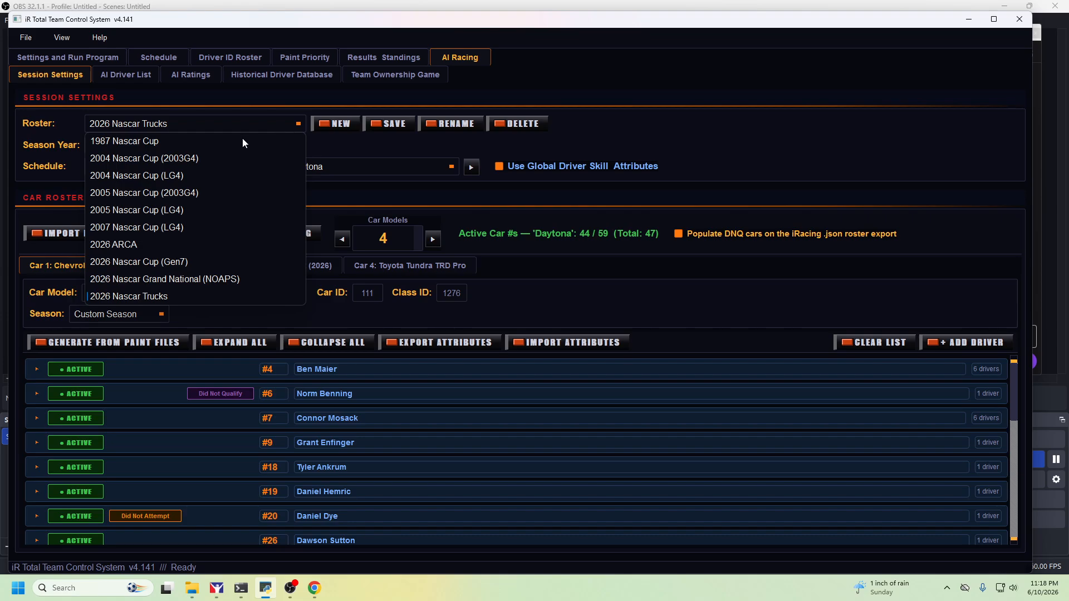
pyautogui.click(389, 144)
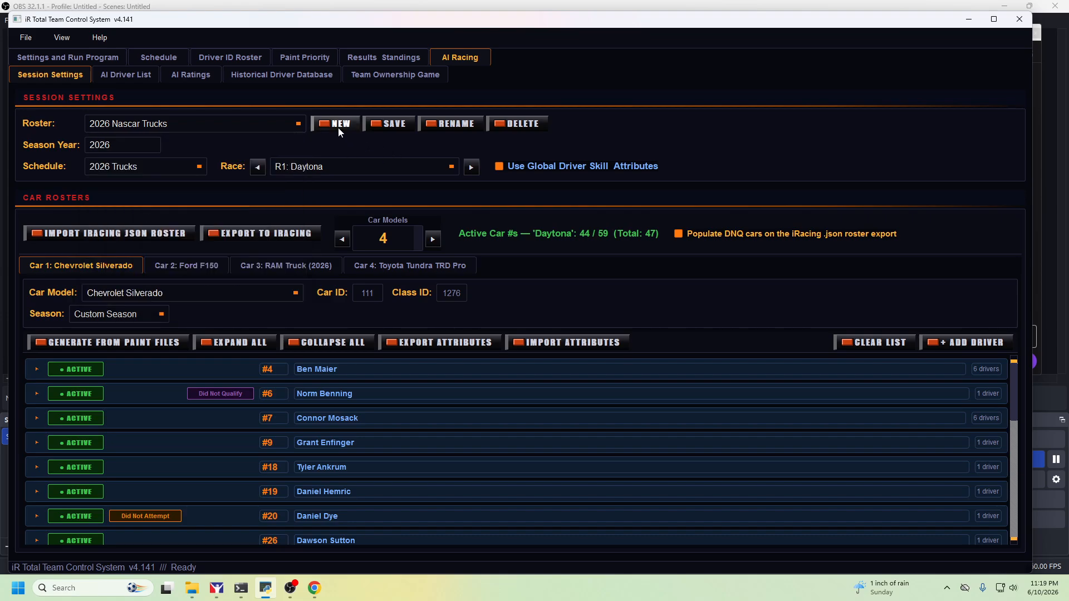
pyautogui.click(338, 127)
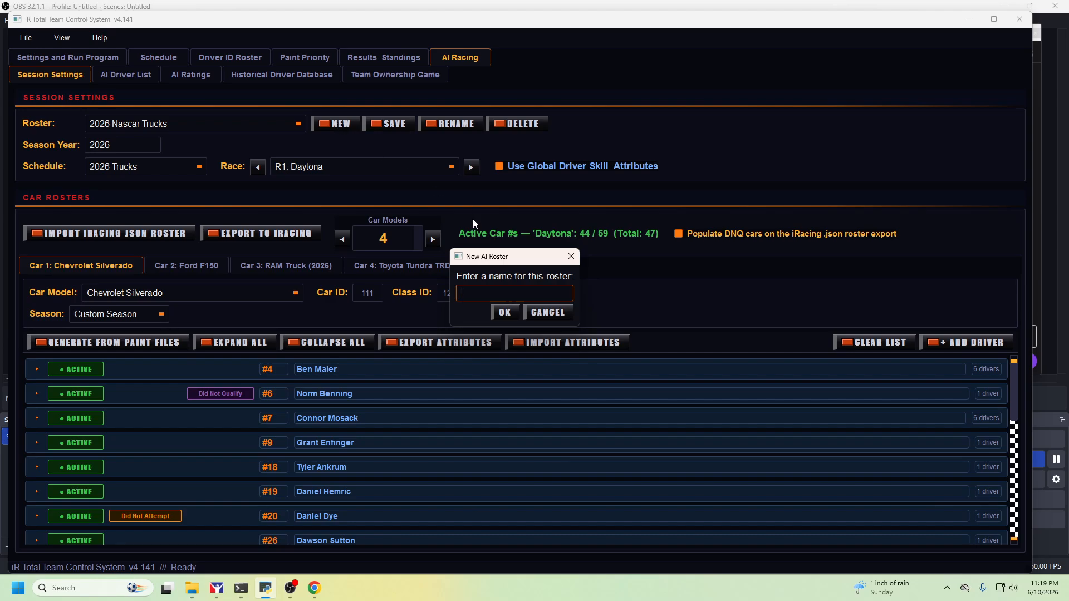
pyautogui.click(547, 313)
# Load the 2004 Nascar Cup (LG4) roster and create a new AI roster named 2003 Nascar Cup (LG4) from there
pyautogui.click(274, 121)
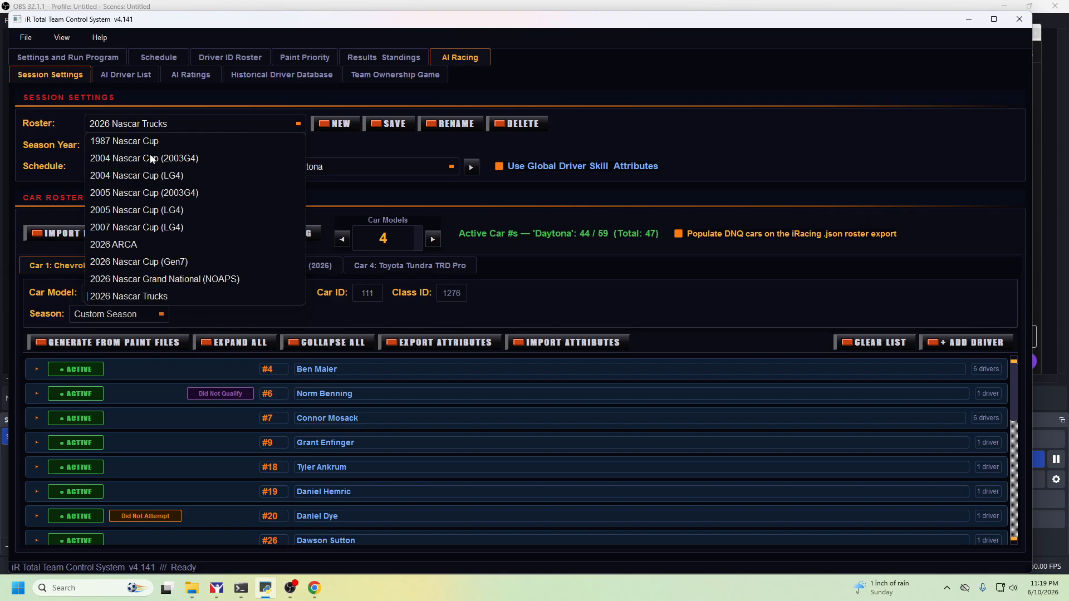
pyautogui.click(125, 176)
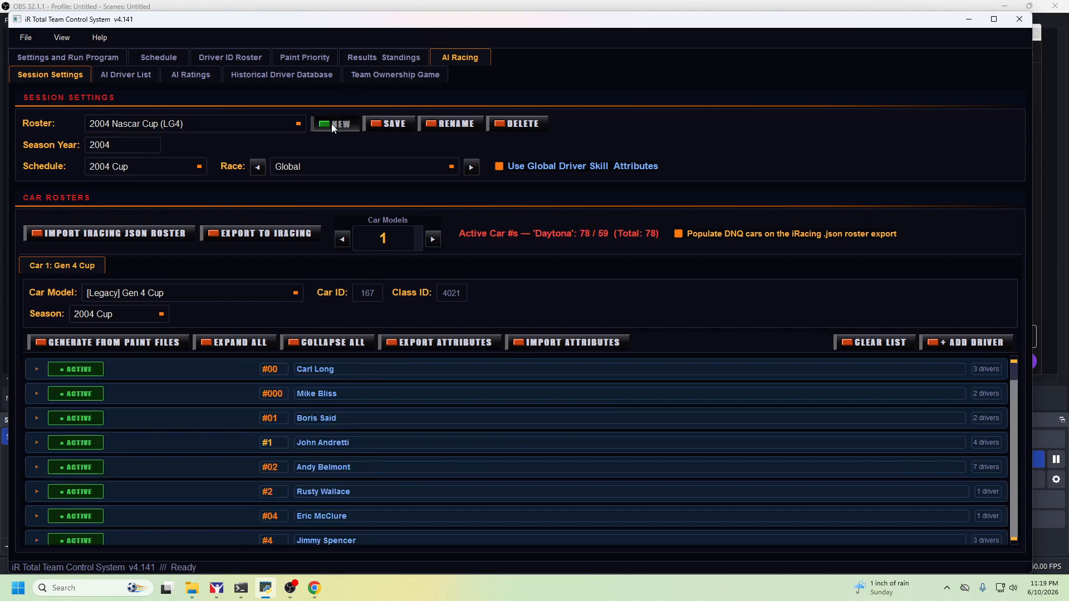
pyautogui.click(333, 126)
pyautogui.write('20')
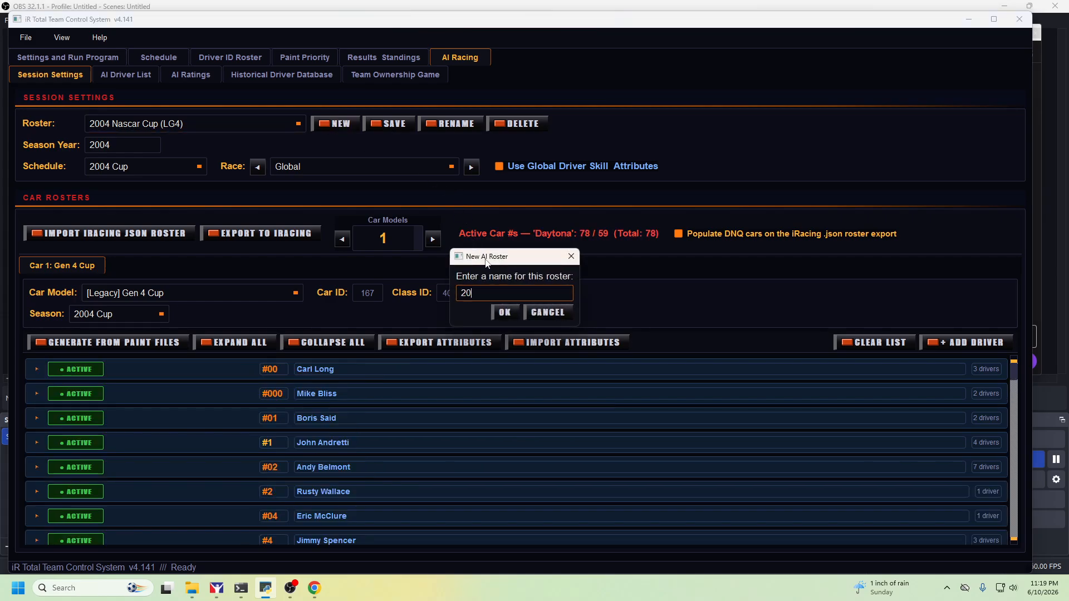
pyautogui.write('03 Nascar Cup (LG4)')
pyautogui.click(504, 313)
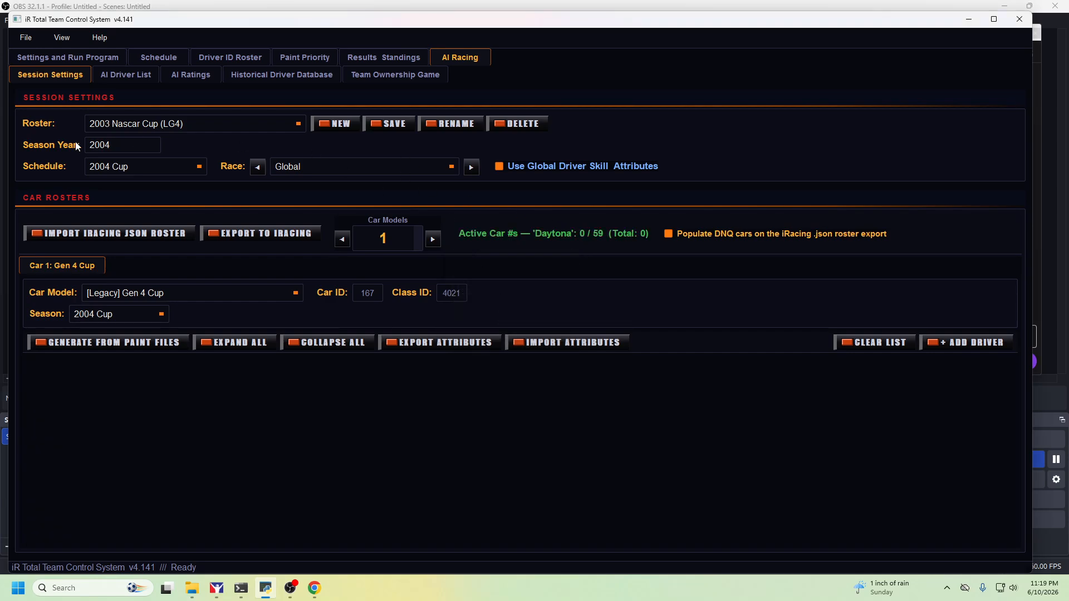
# Set the new roster's season year to 2003, its schedule to 2003 Cup, and the Gen 4 Cup car's season to 2003 Cup
pyautogui.click(126, 143)
pyautogui.press('BackSpace')
pyautogui.write('3')
pyautogui.click(197, 167)
pyautogui.click(125, 237)
pyautogui.click(143, 316)
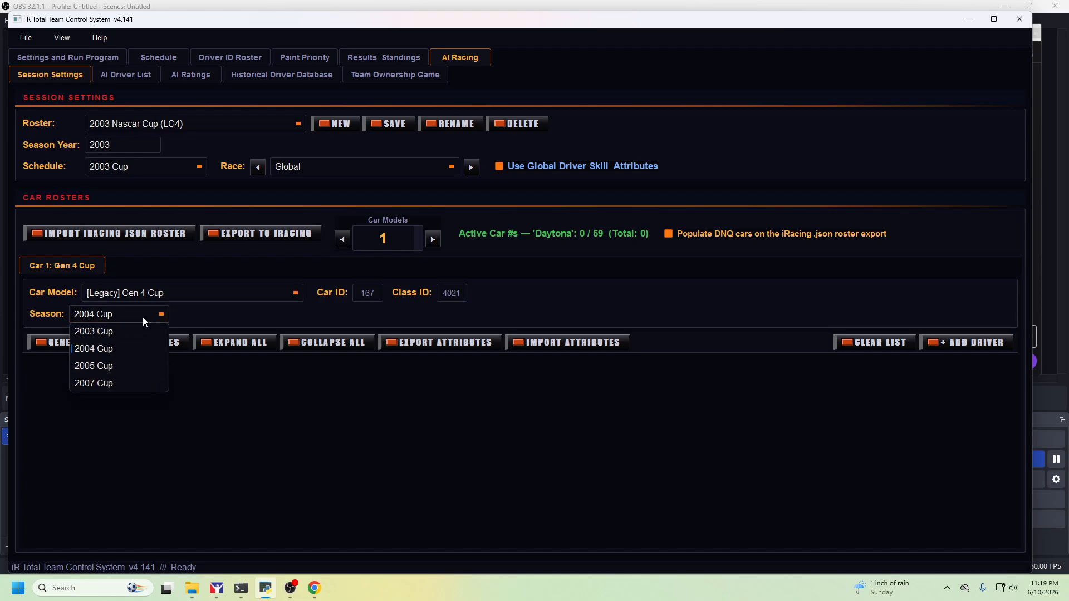
pyautogui.click(105, 341)
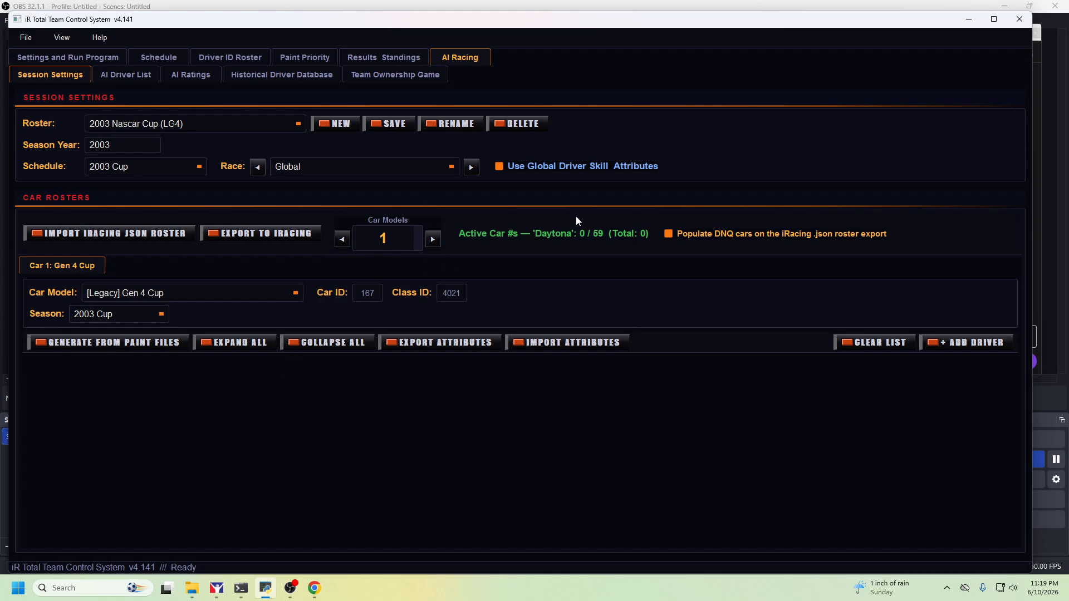
pyautogui.moveTo(625, 247)
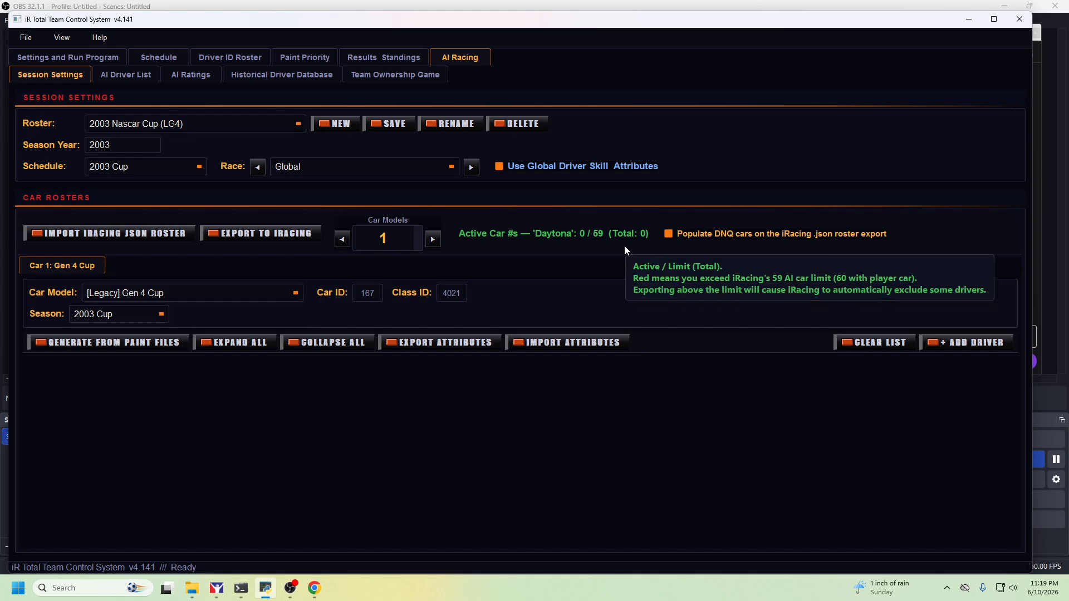
pyautogui.click(939, 342)
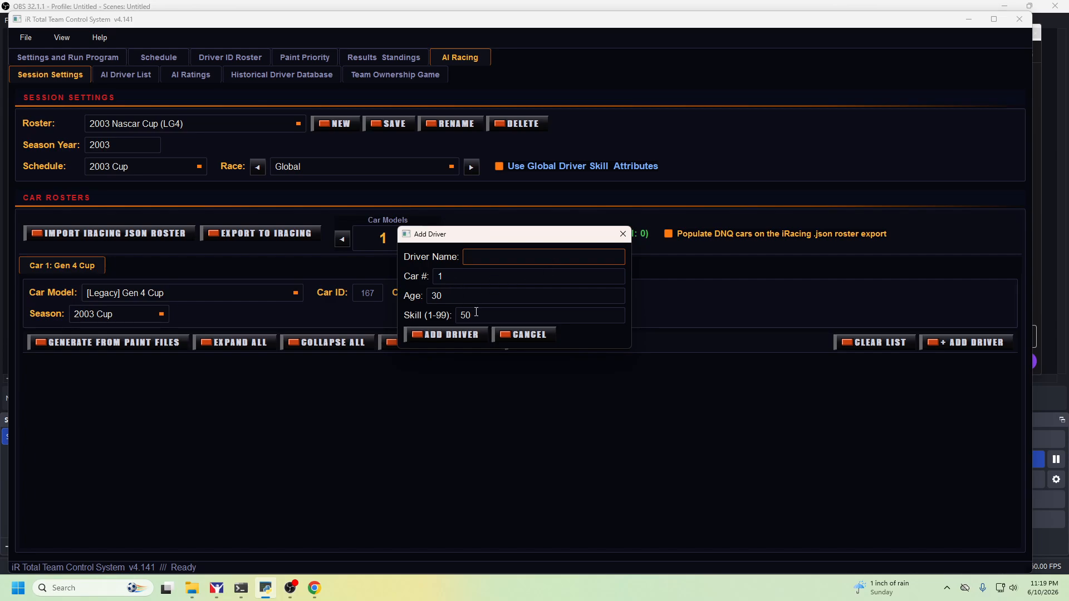
pyautogui.click(527, 336)
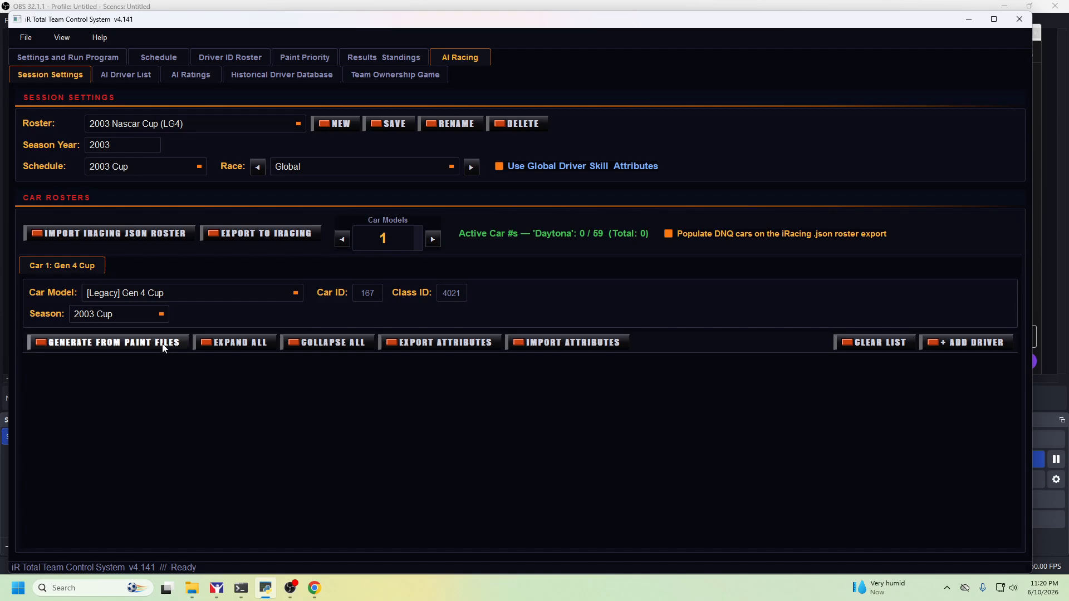
# Switch to File Explorer and examine the Primary paint files for 2003 Cup under stockcars2 chevy gen4cup in the iracing paints Master Database
pyautogui.moveTo(192, 594)
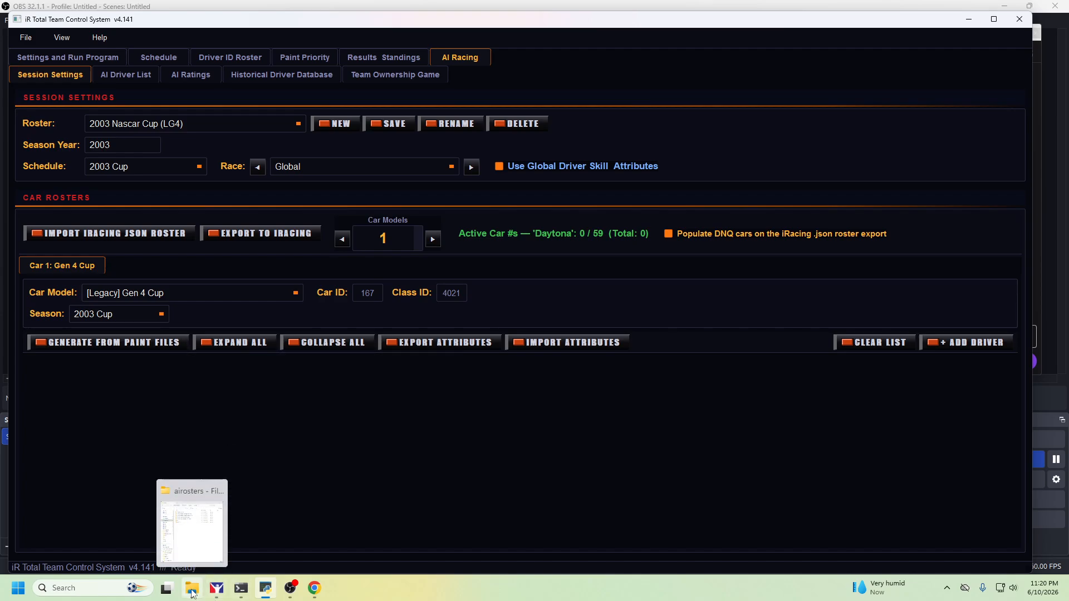
pyautogui.click(194, 548)
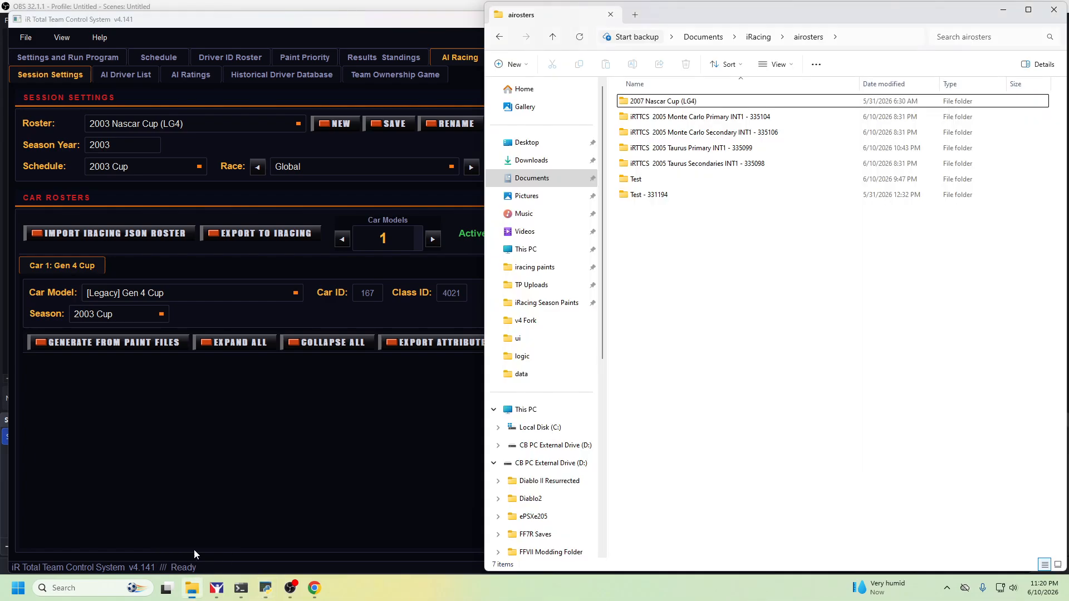
pyautogui.click(557, 310)
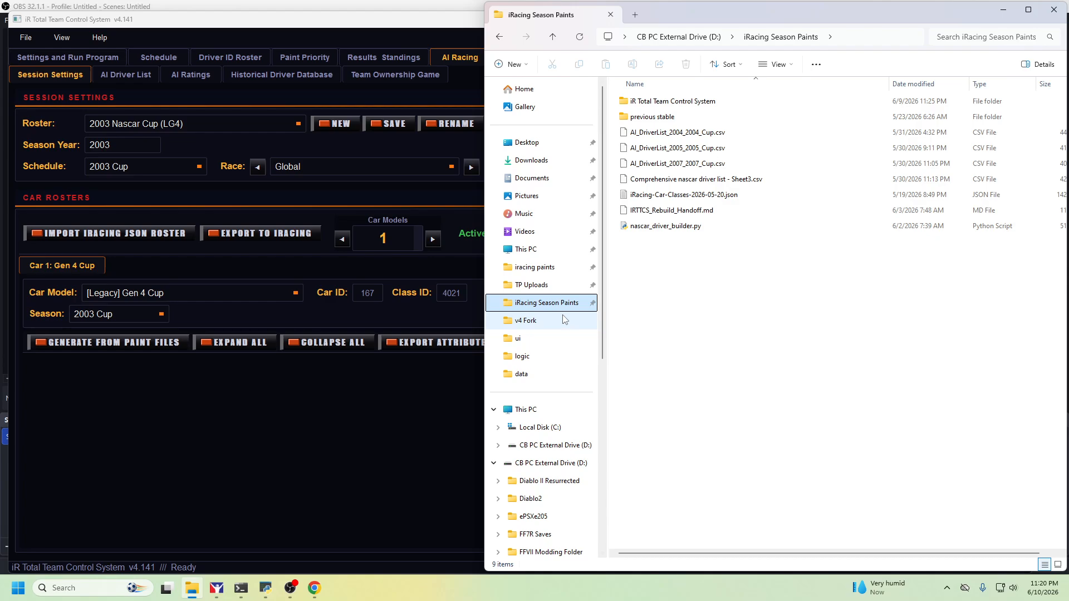
pyautogui.click(535, 268)
pyautogui.doubleClick(662, 493)
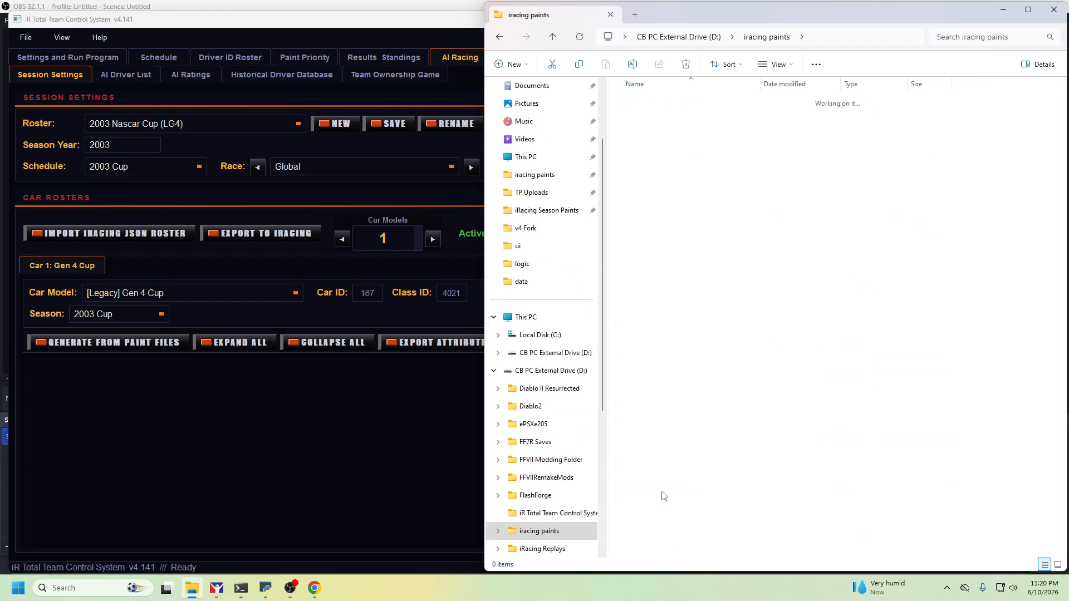
pyautogui.scroll(-12, 673, 484)
pyautogui.scroll(-15, 672, 484)
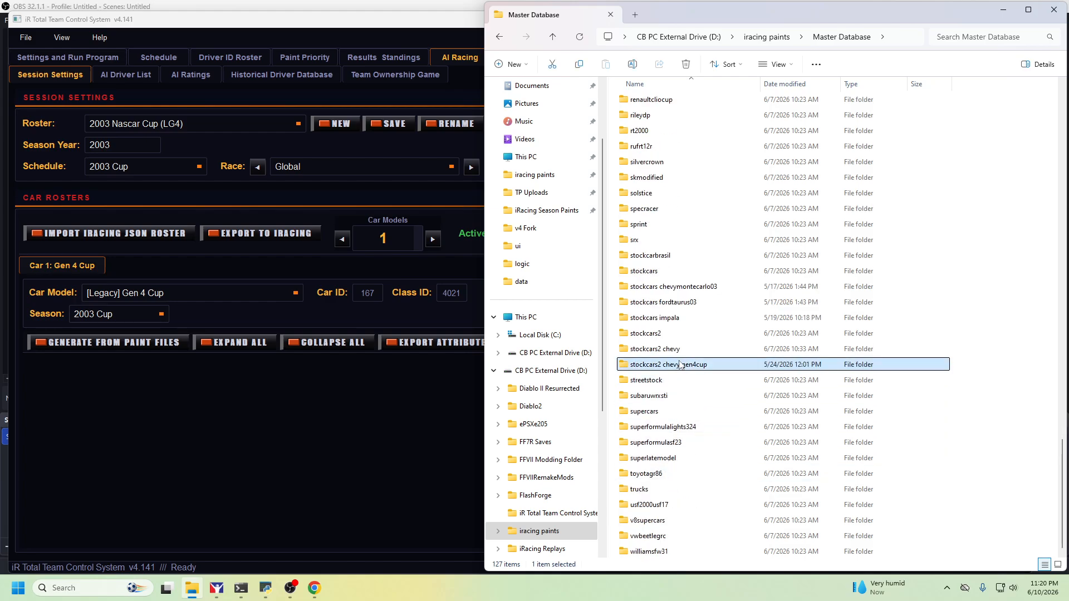
pyautogui.doubleClick(668, 364)
pyautogui.doubleClick(652, 104)
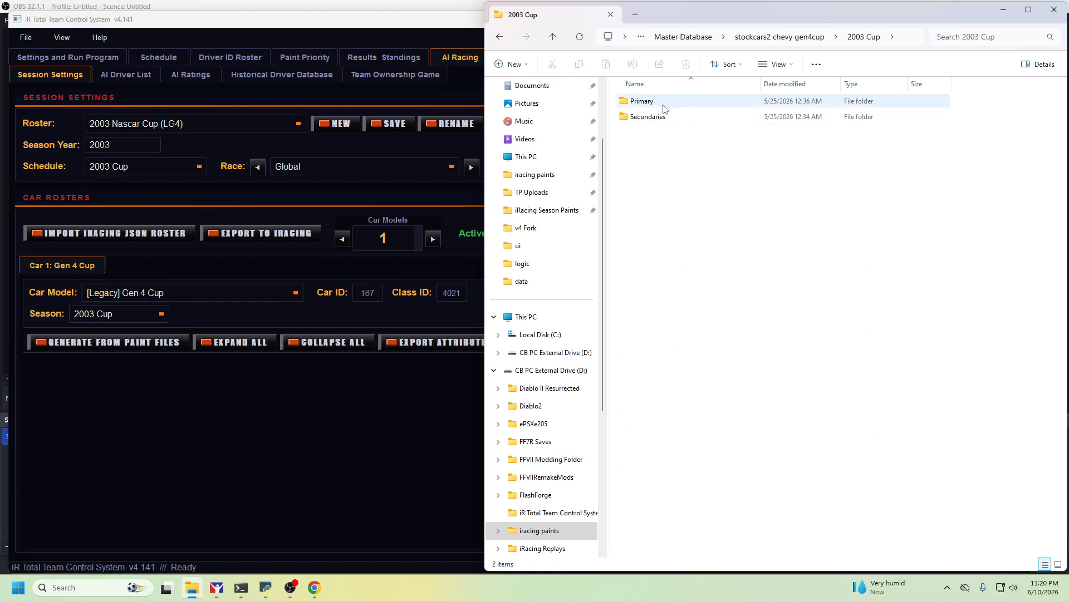
pyautogui.doubleClick(646, 101)
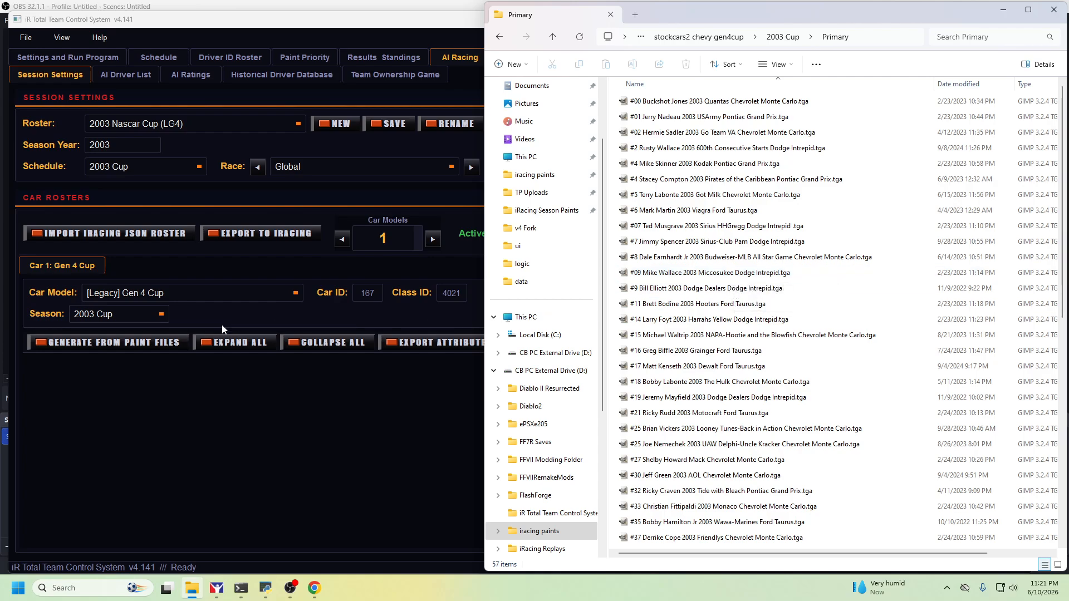
# Back in the roster program, generate the Gen 4 Cup driver list from the 2003 Cup paint files and expand the #00 car's entry
pyautogui.click(130, 347)
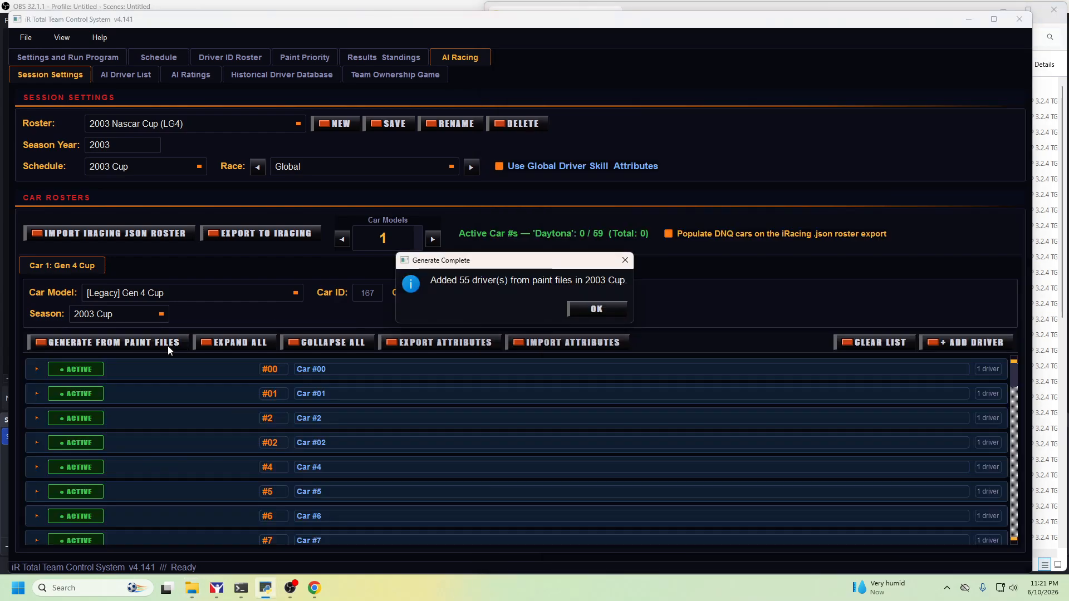
pyautogui.click(603, 313)
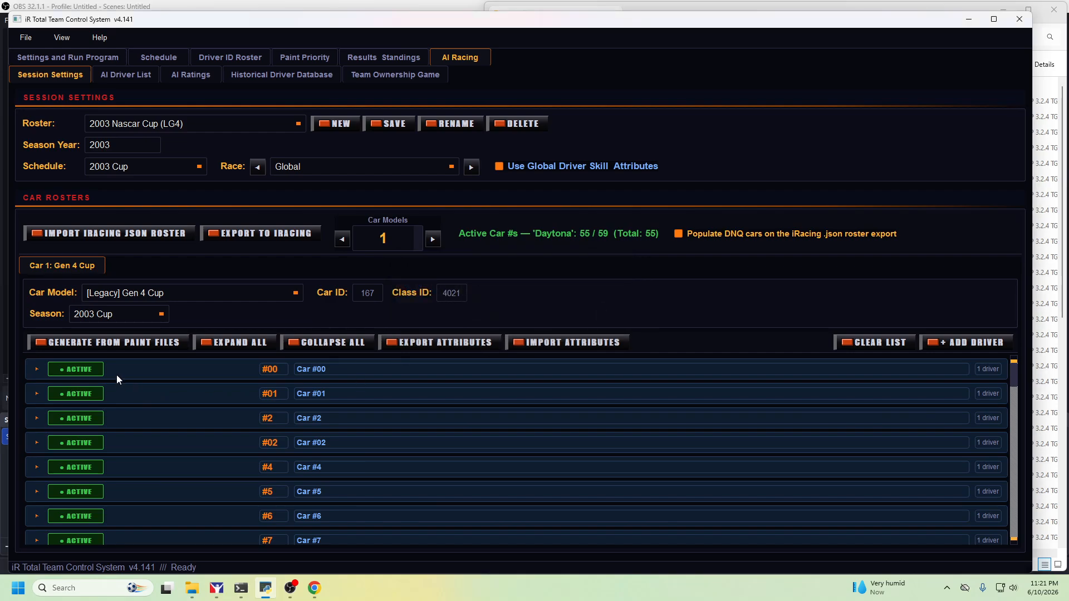
pyautogui.click(36, 369)
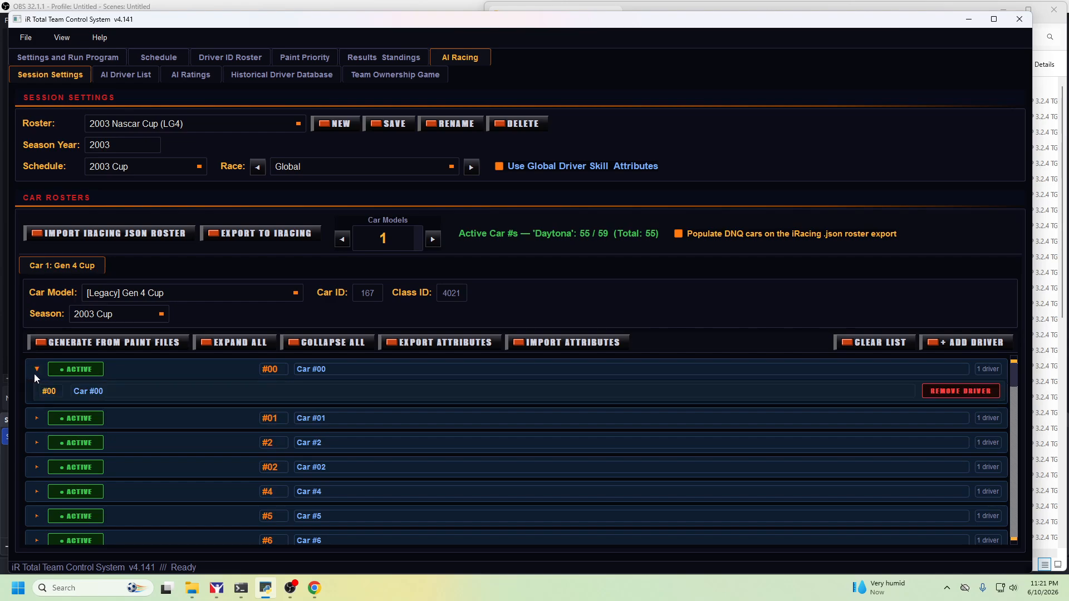
pyautogui.click(35, 373)
pyautogui.click(35, 373)
# Clear the driver list, removing all generated drivers from car slot 1
pyautogui.click(875, 343)
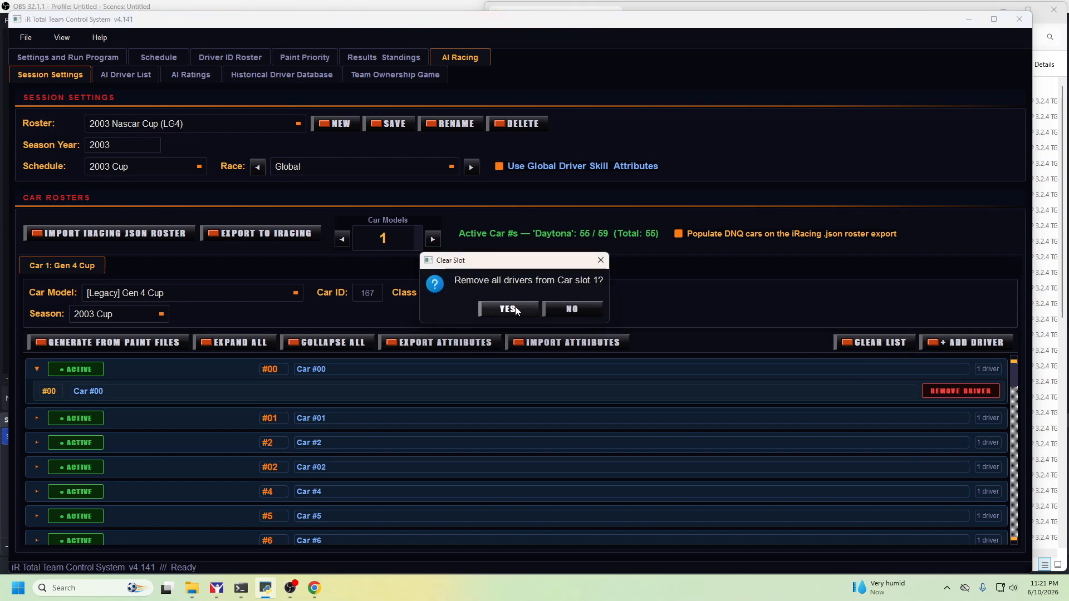
pyautogui.click(589, 308)
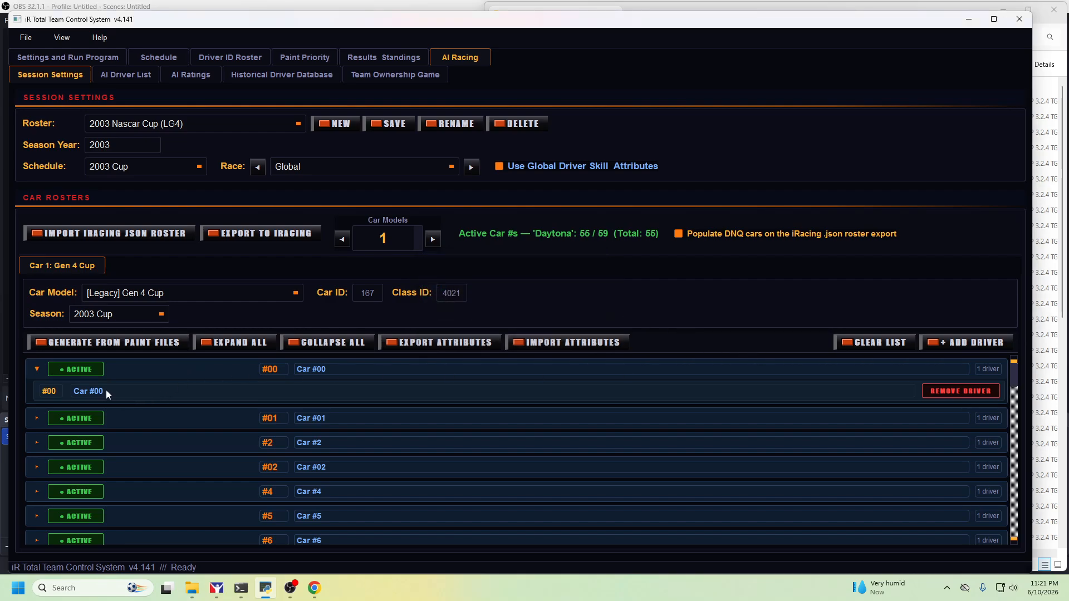
pyautogui.click(875, 342)
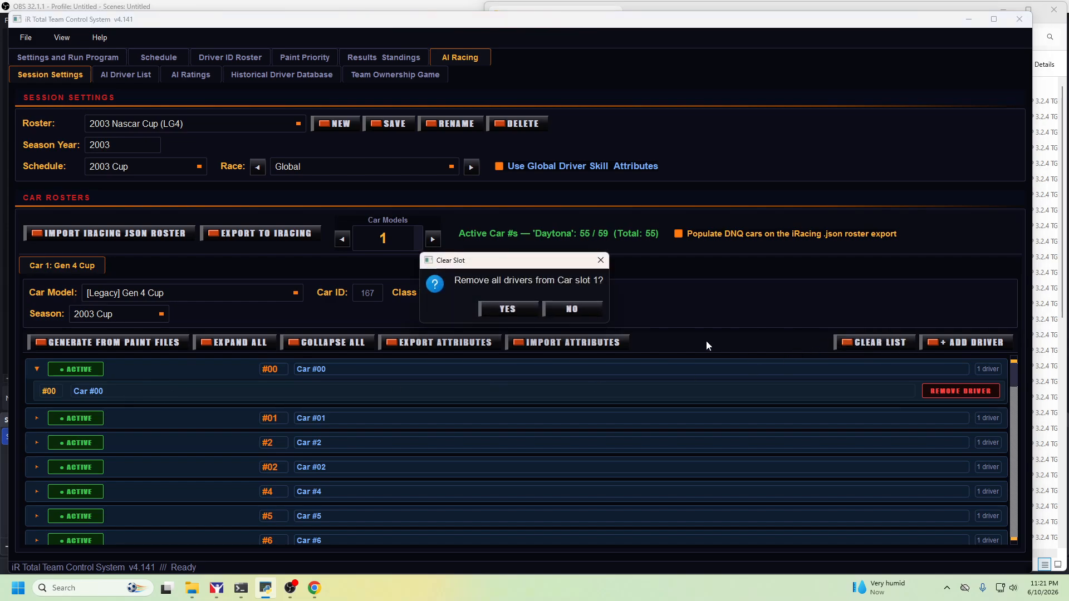
pyautogui.click(511, 312)
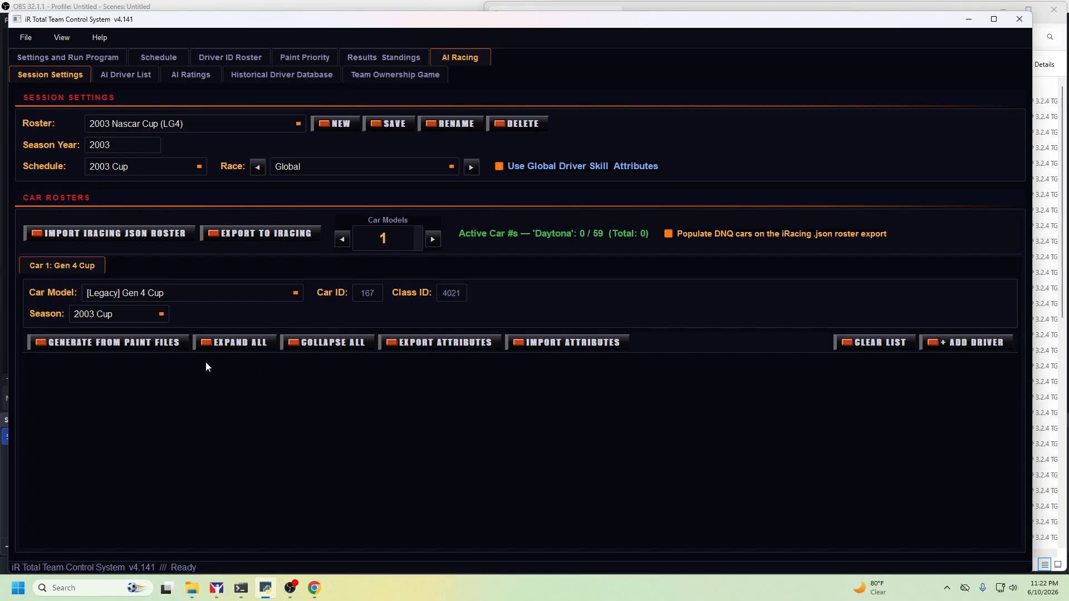
# View the AI Driver List and switch to the iR_TTCS NASCAR Cup Driver Import Master spreadsheet in Chrome
pyautogui.click(117, 75)
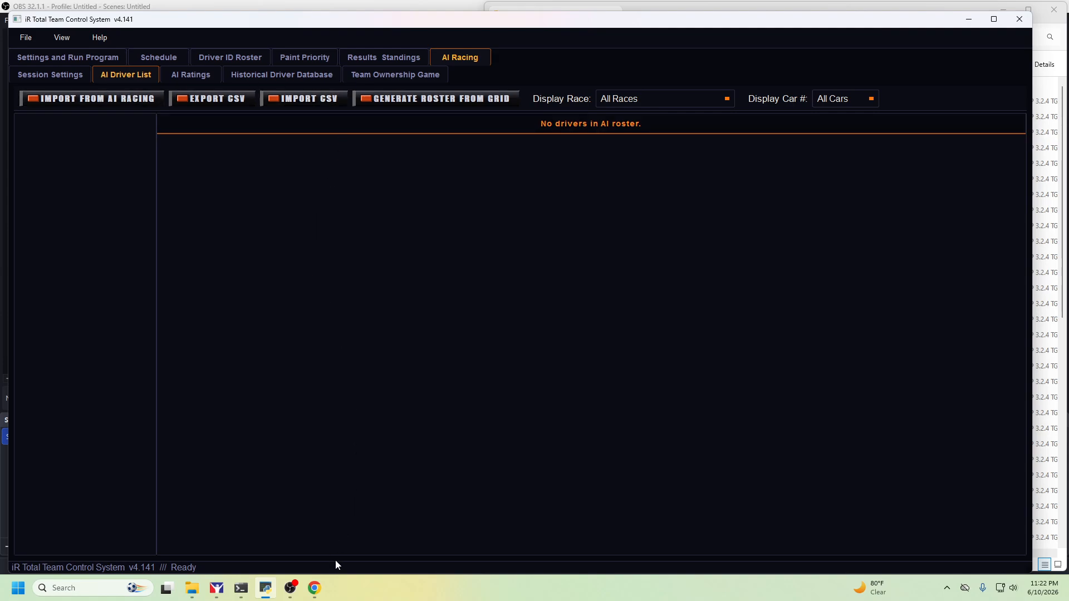
pyautogui.moveTo(316, 589)
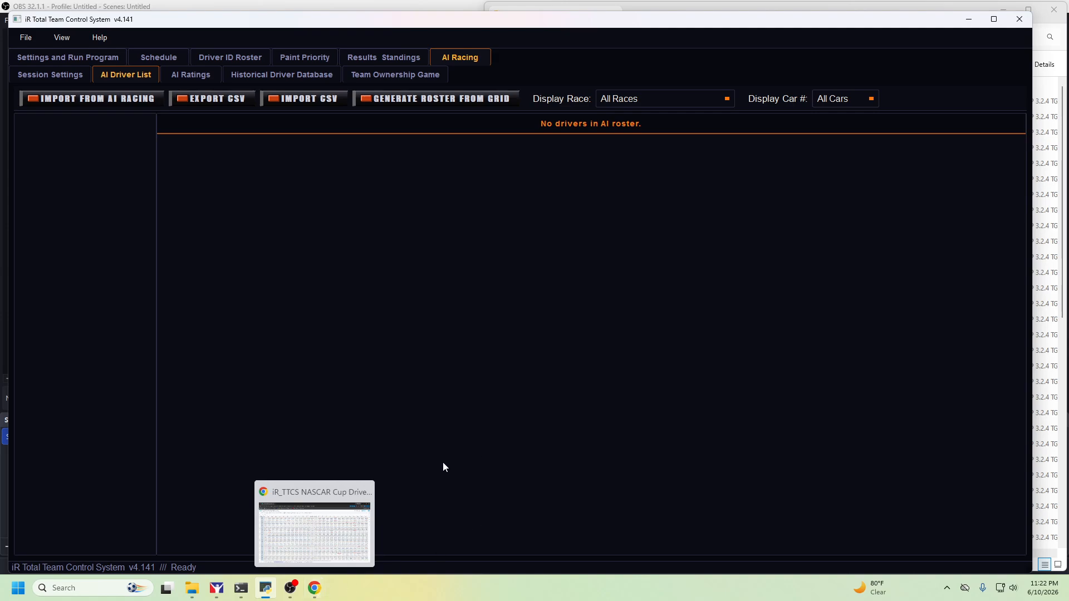
pyautogui.click(322, 589)
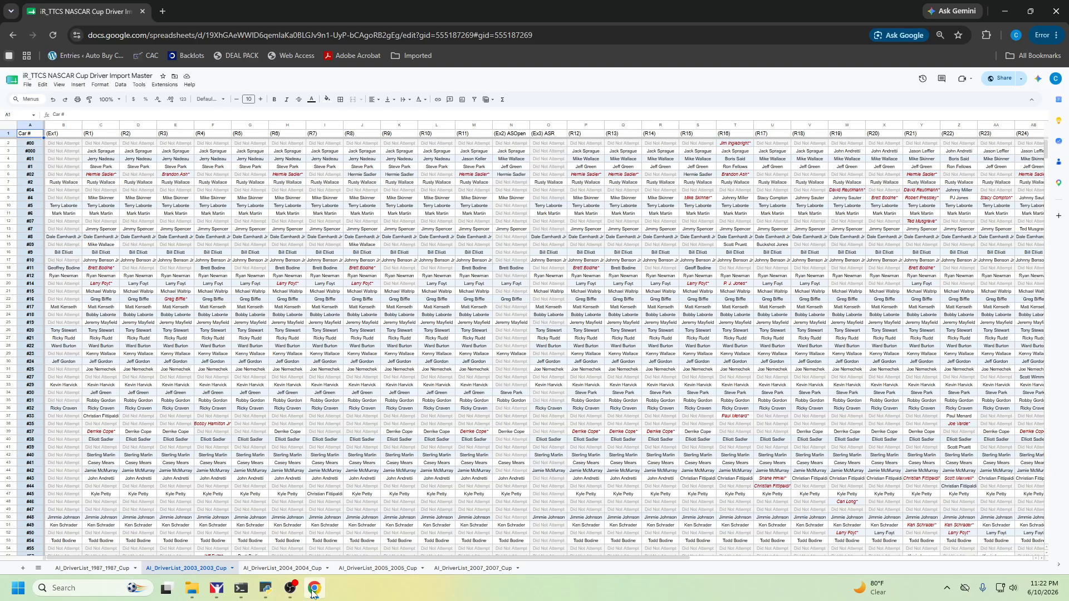
pyautogui.moveTo(313, 594)
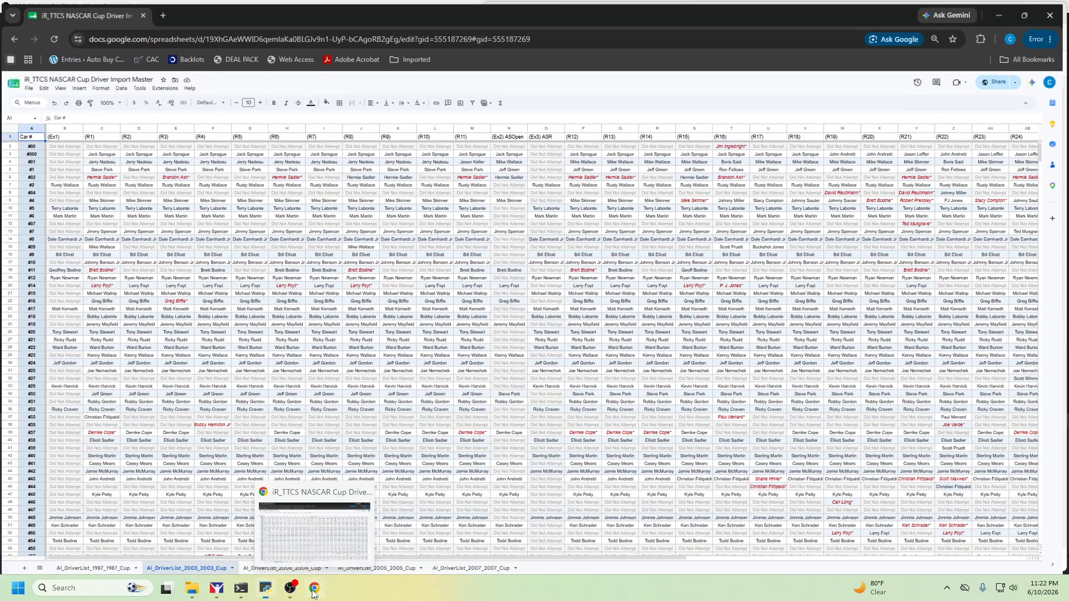
pyautogui.click(313, 594)
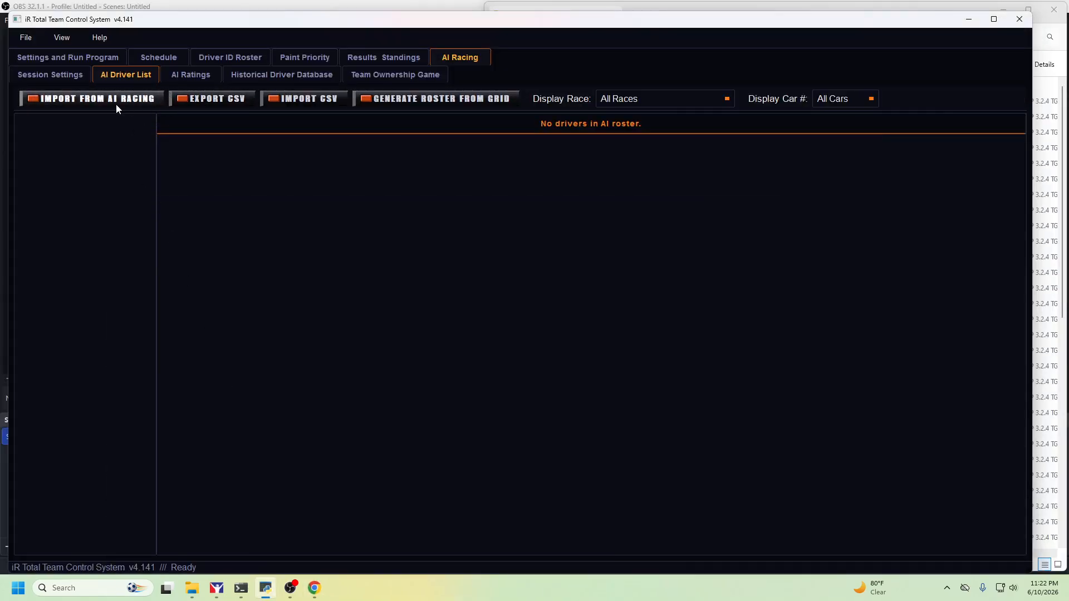
pyautogui.click(318, 593)
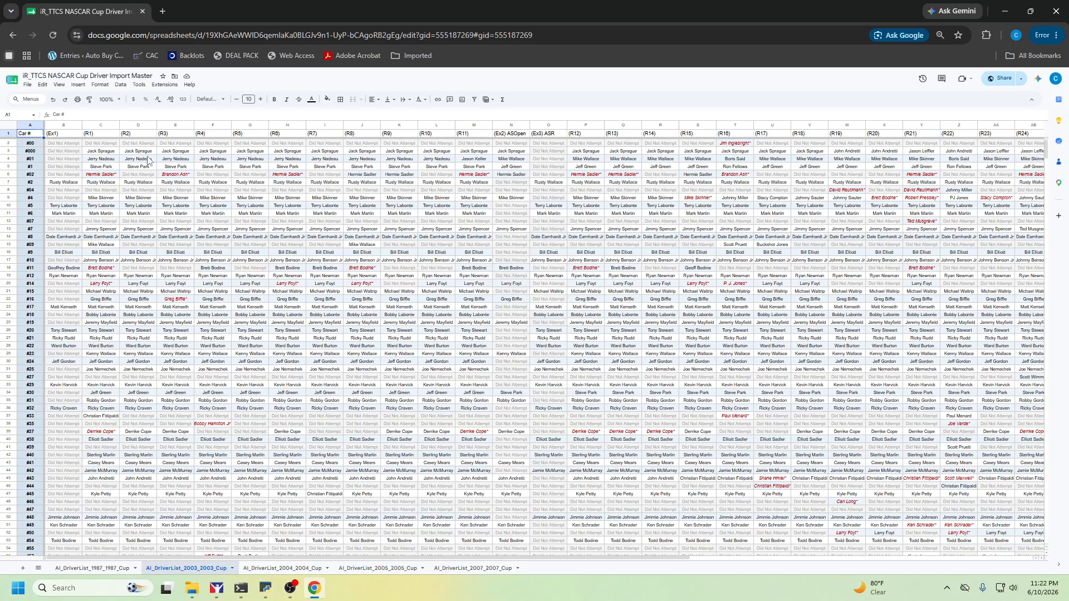
# Examine the #000 car's driver entries race by race in the 2003 Cup sheet
pyautogui.click(65, 147)
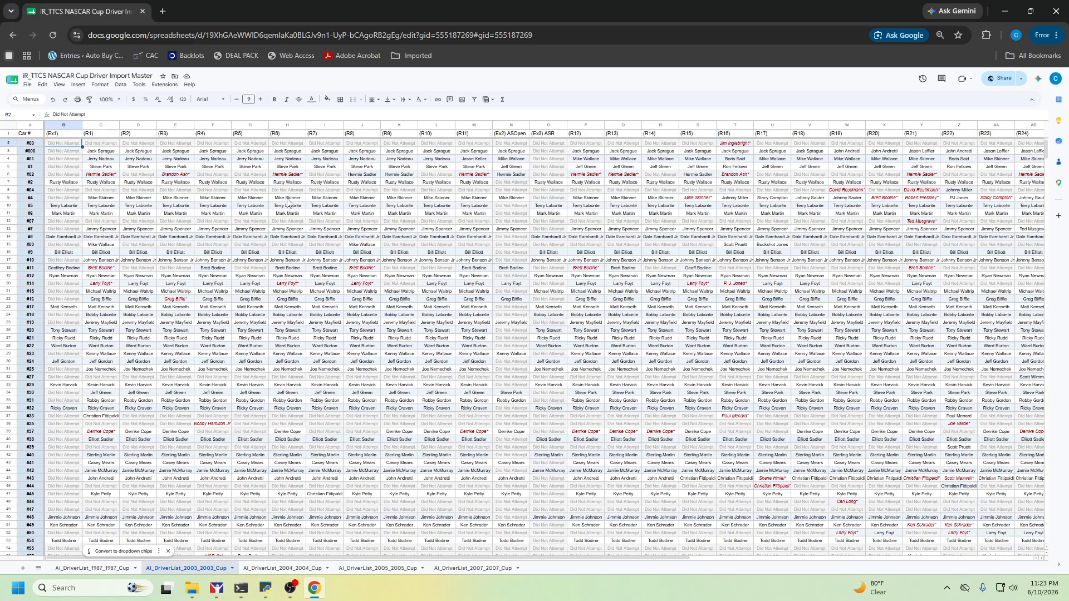
pyautogui.click(95, 154)
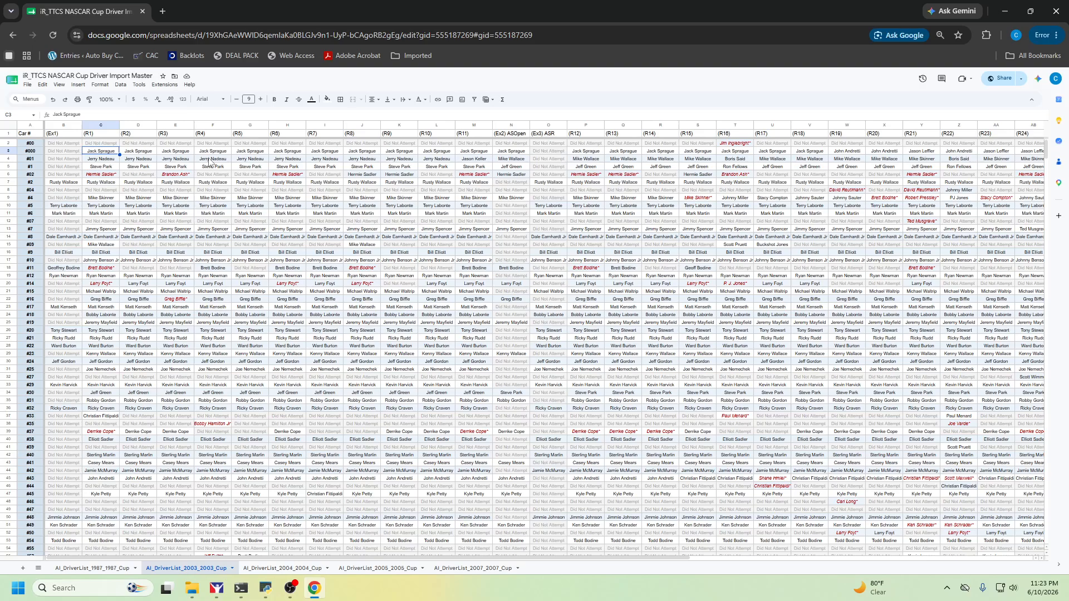
pyautogui.press('Right')
pyautogui.press('Right')
pyautogui.press('Right')
pyautogui.press('Right')
pyautogui.press('Right')
pyautogui.press('Right')
pyautogui.press('Right')
pyautogui.press('Right')
pyautogui.press('Right')
pyautogui.press('Right')
pyautogui.press('Right')
pyautogui.press('Right')
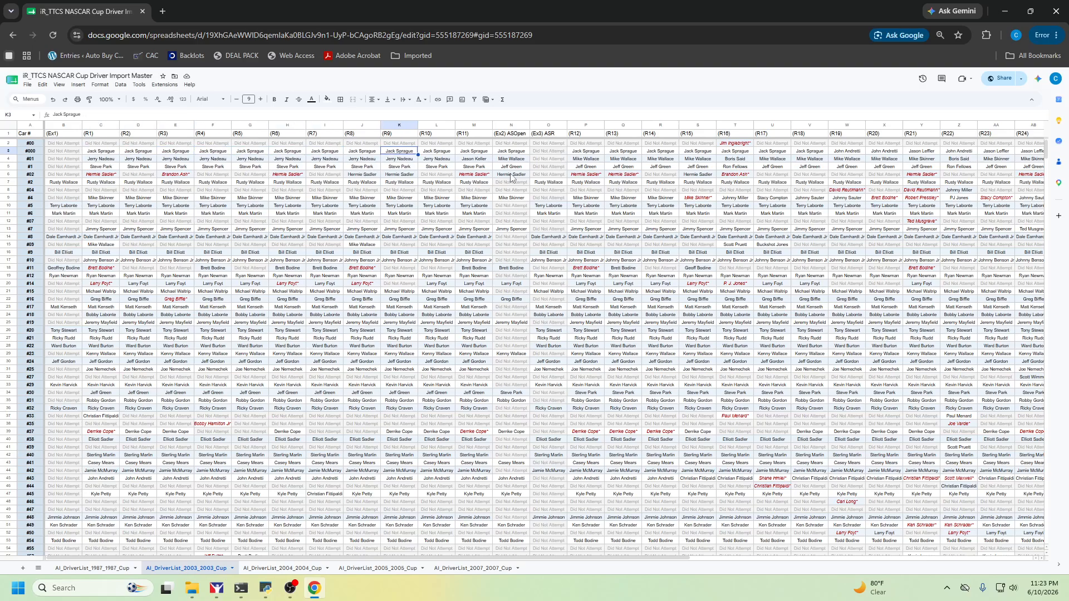
pyautogui.press('Right')
pyautogui.press('Right')
pyautogui.press('Right')
pyautogui.press('Right')
pyautogui.press('Right')
pyautogui.press('Right')
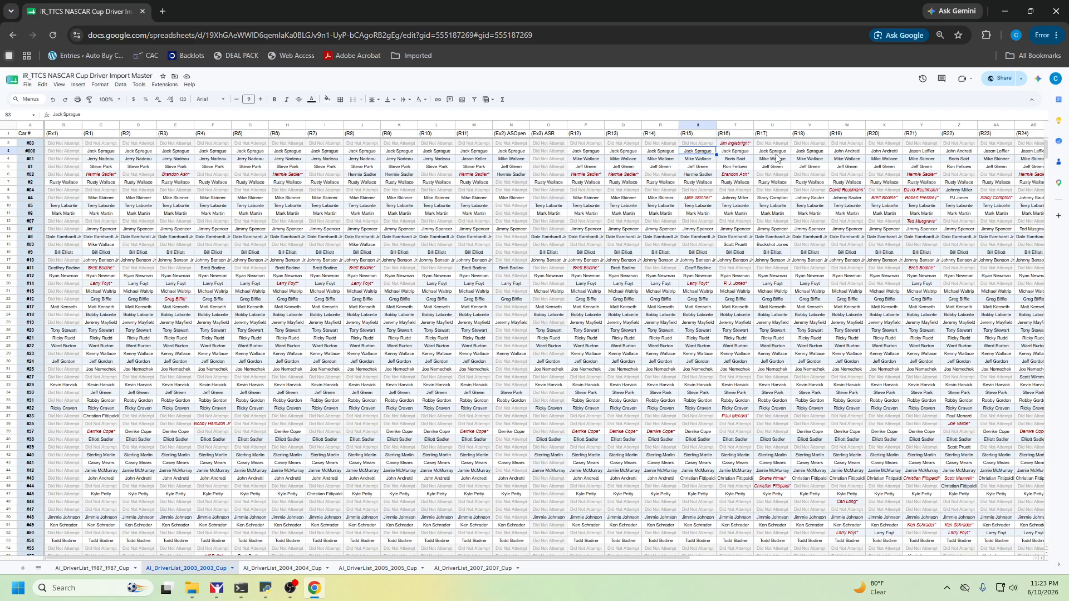
pyautogui.press('Right')
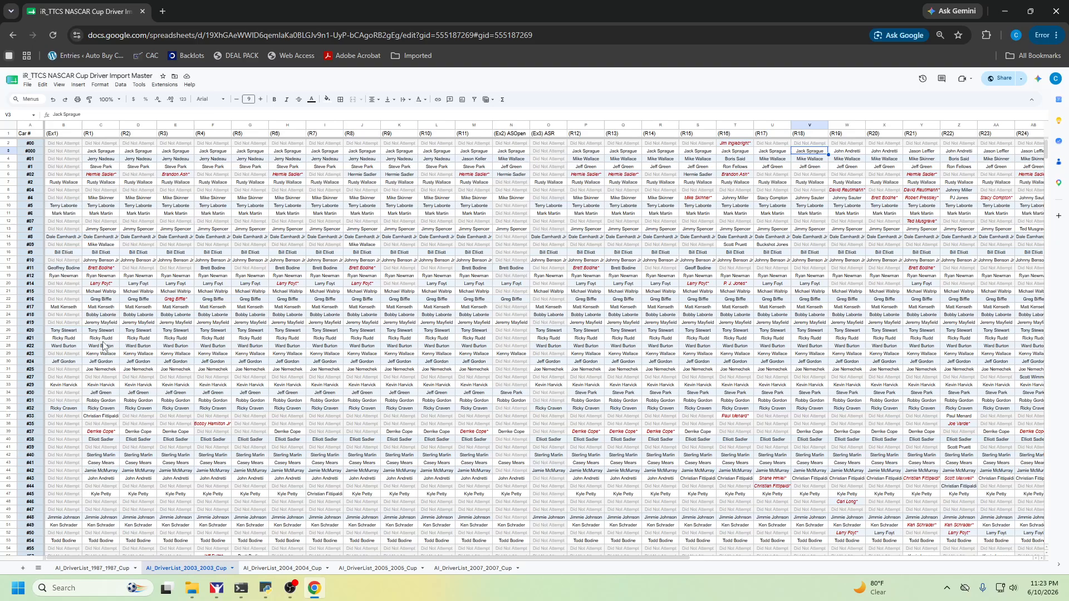
# Examine the #17 car's driver entries from the early races through the ASOpen exhibition column
pyautogui.click(74, 309)
pyautogui.press('Right')
pyautogui.press('Right')
pyautogui.press('Right')
pyautogui.press('Right')
pyautogui.press('Right')
pyautogui.press('Right')
pyautogui.press('Right')
pyautogui.press('Right')
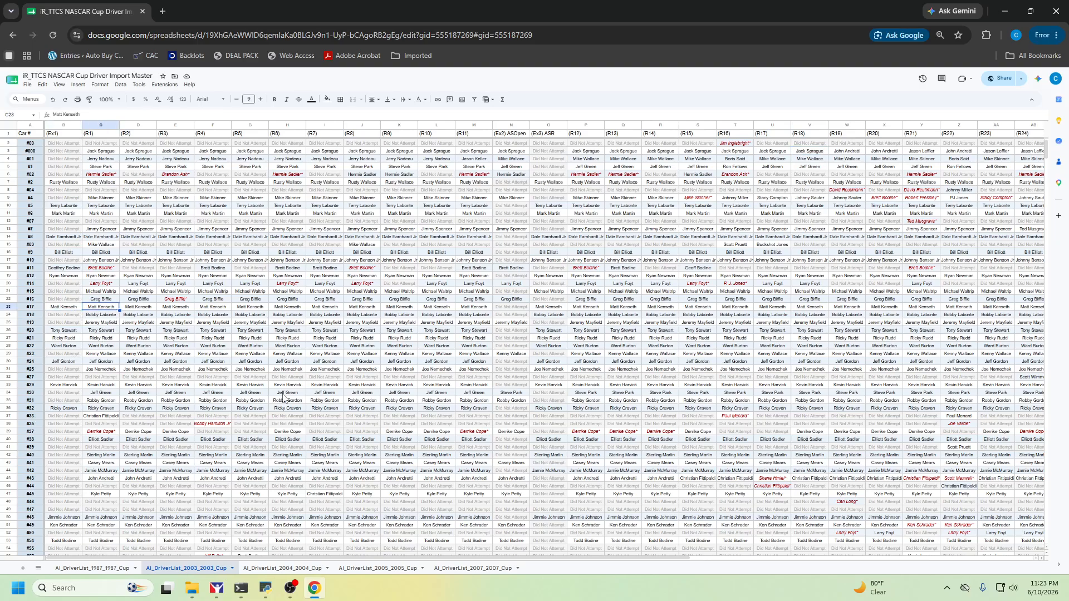
pyautogui.press('Right')
pyautogui.press('Right')
pyautogui.press('Right')
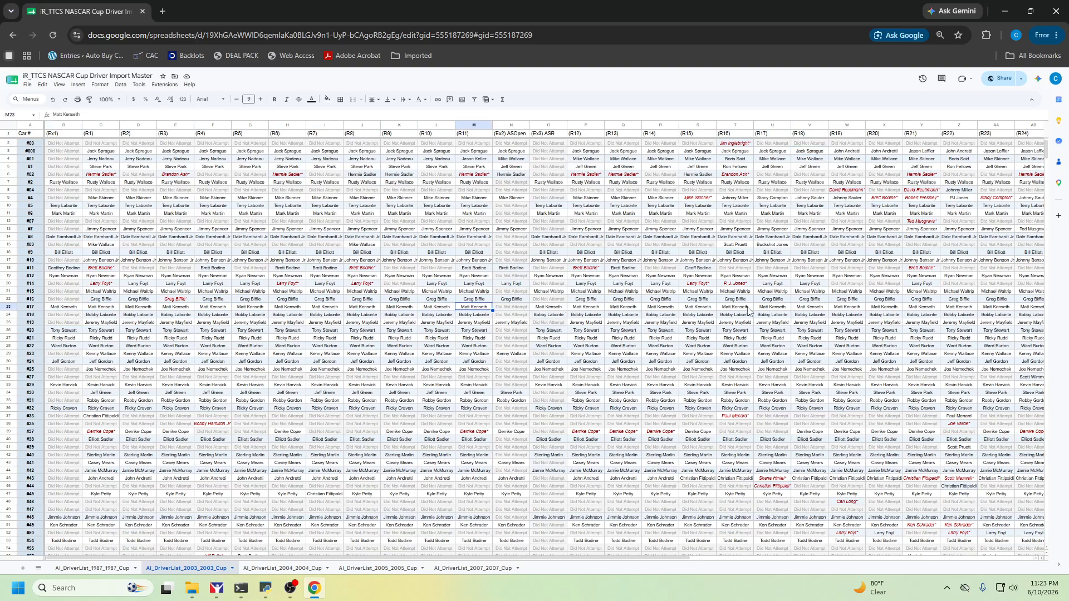
pyautogui.press('Right')
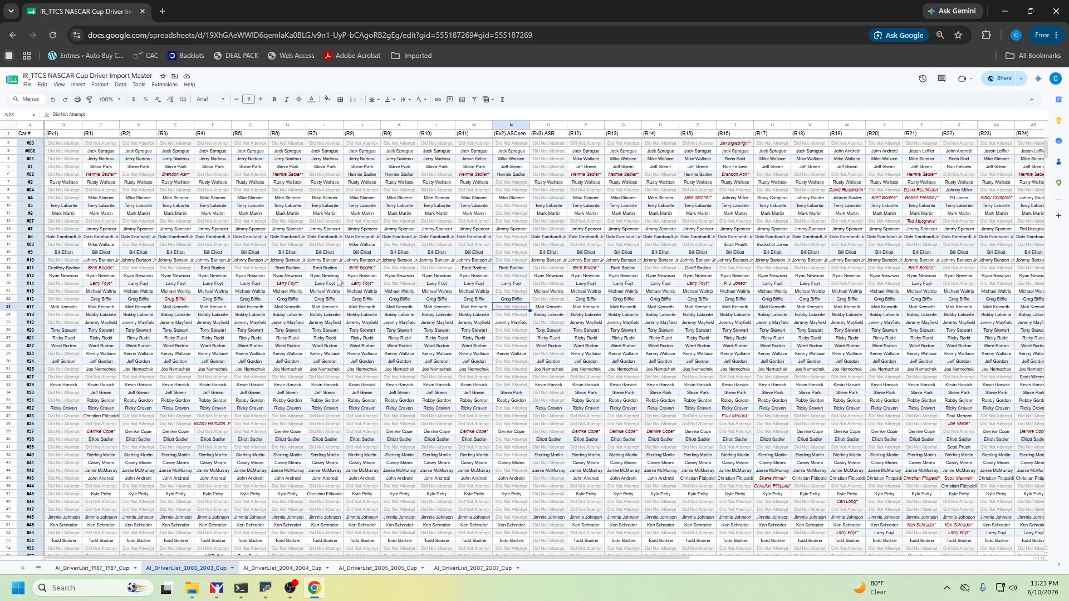
# Look at the 1987 Cup sheet, return to the 2003 Cup sheet and examine the #10 and #9 rows across the season's races
pyautogui.click(106, 569)
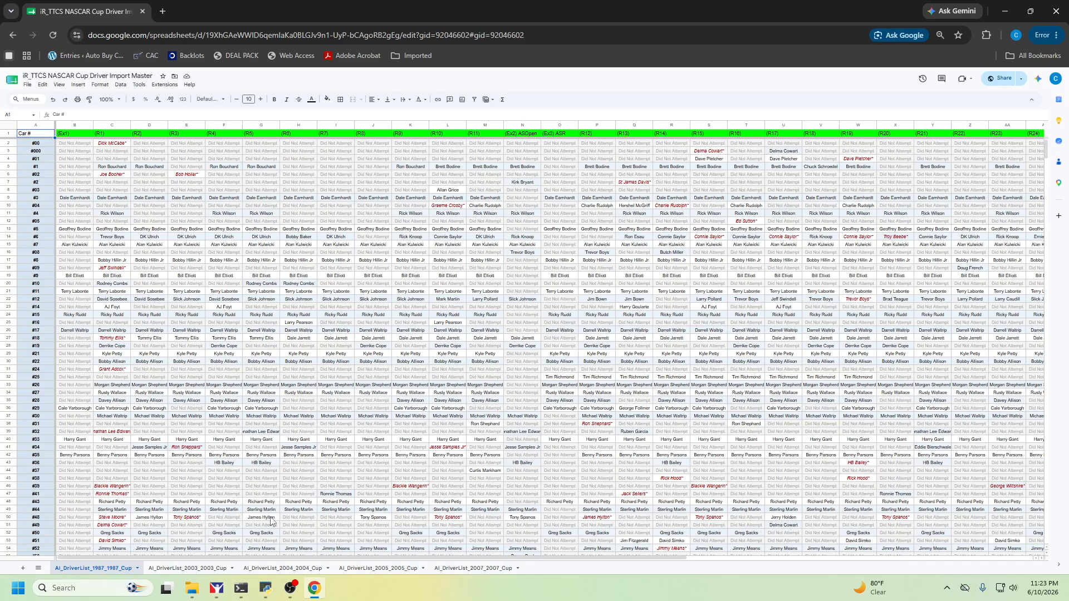
pyautogui.click(177, 569)
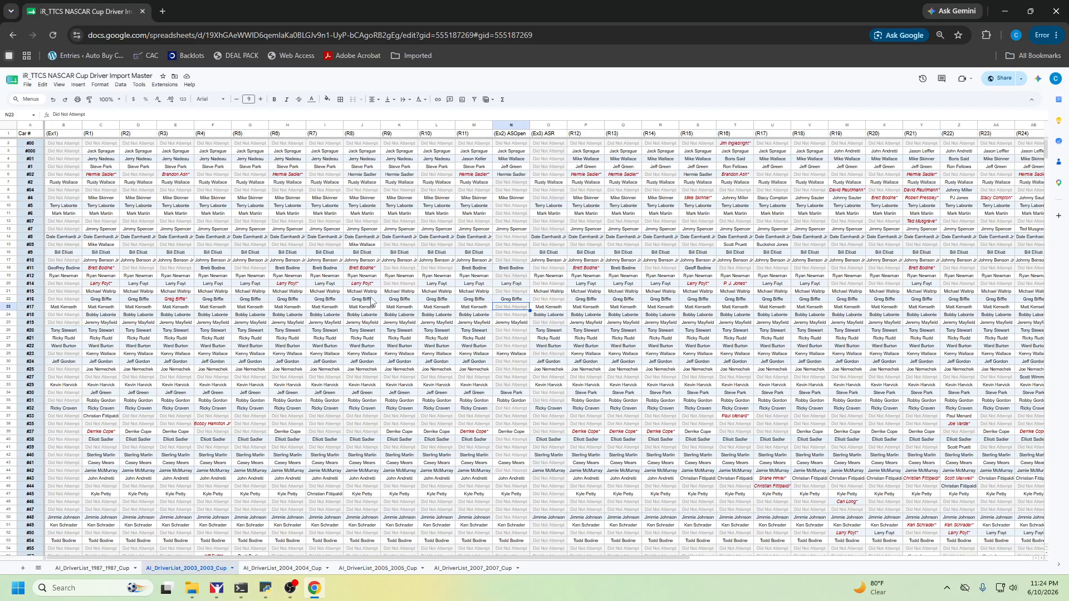
pyautogui.click(586, 260)
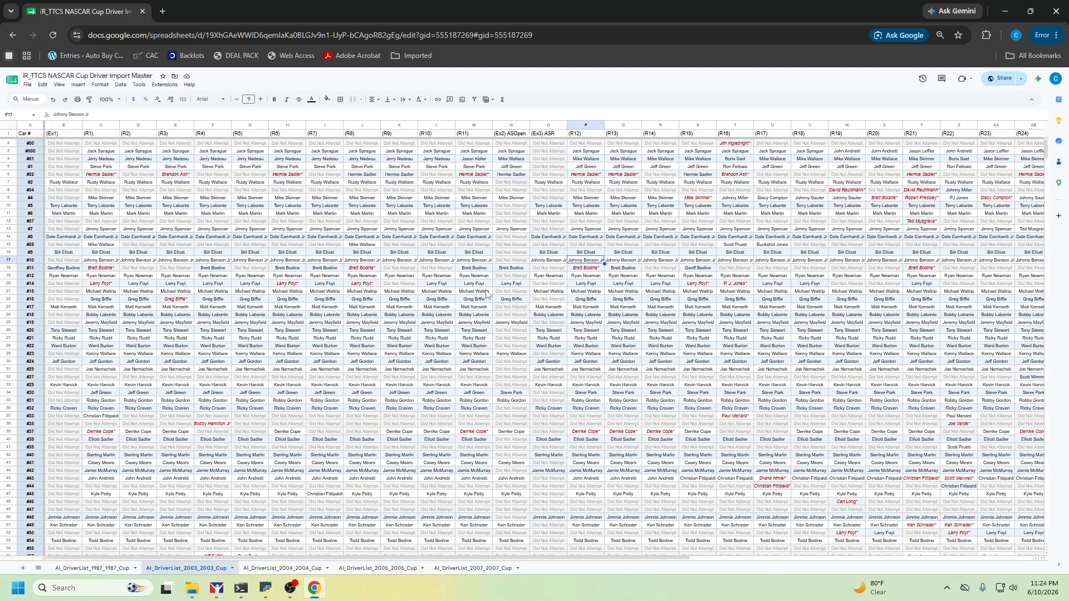
pyautogui.press('Right')
pyautogui.press('Right')
pyautogui.press('Right')
pyautogui.press('Right')
pyautogui.press('Right')
pyautogui.press('Right')
pyautogui.press('Right')
pyautogui.press('Right')
pyautogui.press('Right')
pyautogui.press('Right')
pyautogui.press('Right')
pyautogui.press('Right')
pyautogui.press('Right')
pyautogui.press('Right')
pyautogui.press('Right')
pyautogui.press('Right')
pyautogui.press('Right')
pyautogui.press('Right')
pyautogui.press('Right')
pyautogui.press('Right')
pyautogui.press('Right')
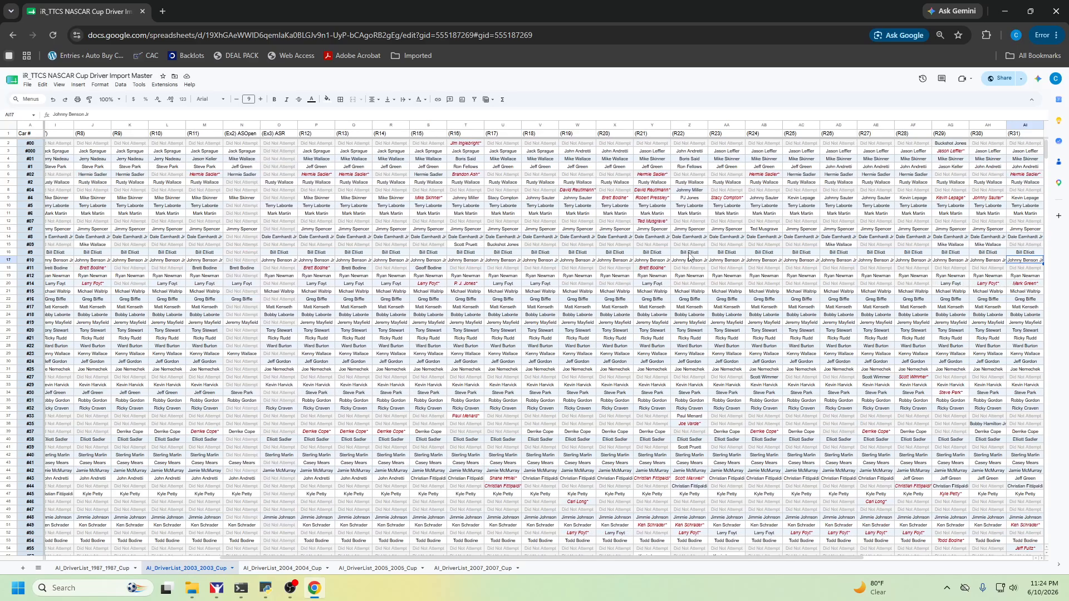
pyautogui.press('Left')
pyautogui.press('Left')
pyautogui.press('Left')
pyautogui.press('Left')
pyautogui.press('Left')
pyautogui.press('Left')
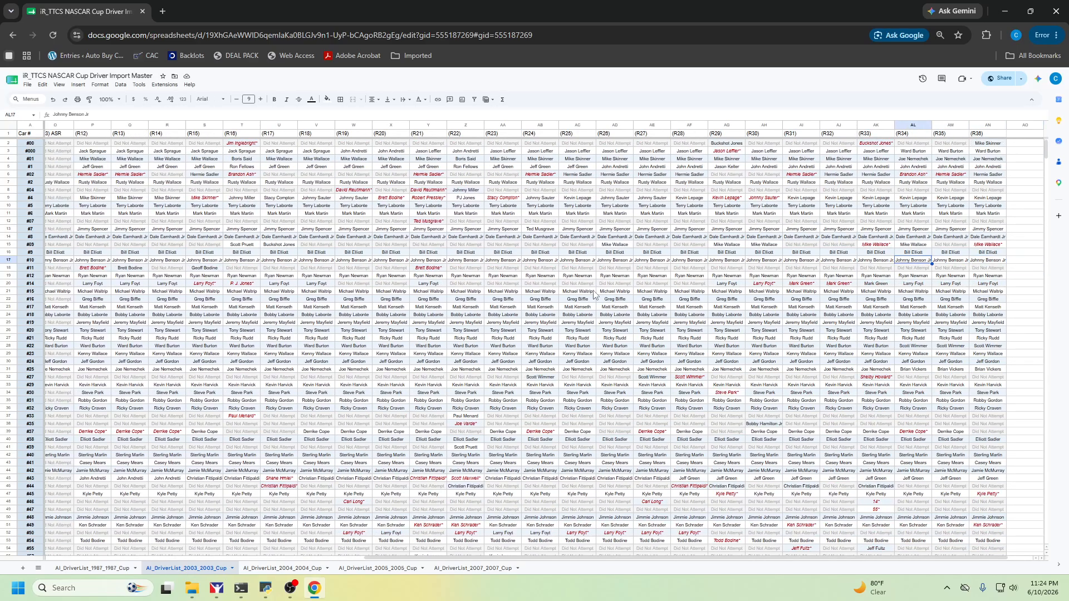
pyautogui.press('Up')
pyautogui.press('Left')
pyautogui.press('Left')
pyautogui.press('Left')
pyautogui.press('Left')
pyautogui.press('Left')
pyautogui.press('Left')
pyautogui.press('Left')
pyautogui.press('Left')
pyautogui.press('Left')
pyautogui.press('Left')
pyautogui.press('Left')
pyautogui.press('Left')
pyautogui.press('Left')
pyautogui.press('Left')
pyautogui.press('Left')
pyautogui.press('Left')
pyautogui.press('Left')
pyautogui.press('Left')
pyautogui.press('Left')
pyautogui.press('Left')
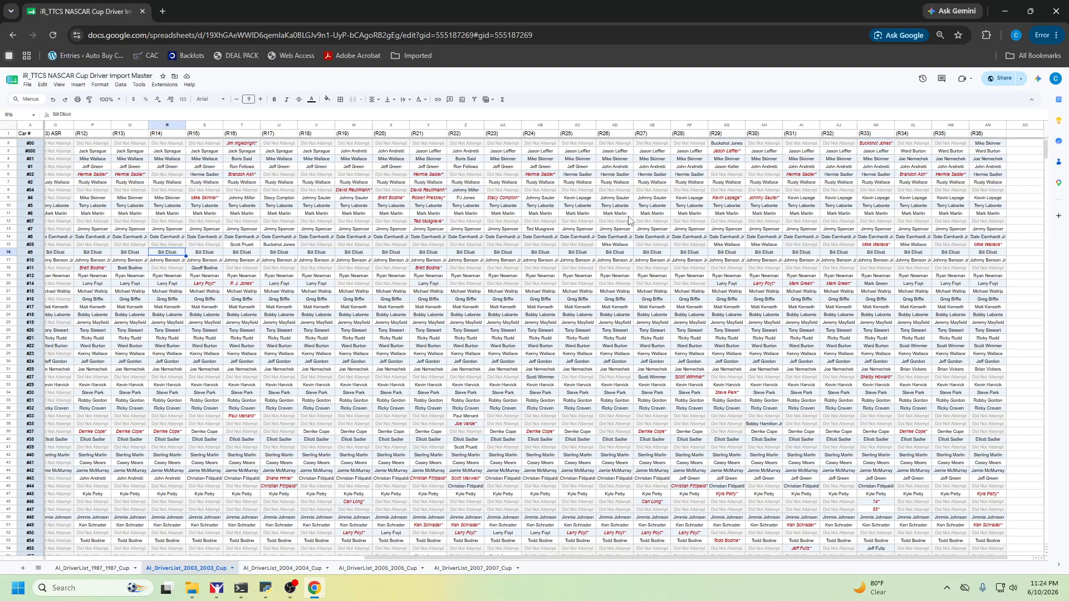
# Examine the #02 car's row across the early races, including its asterisked and Did Not Attempt entries
pyautogui.click(143, 175)
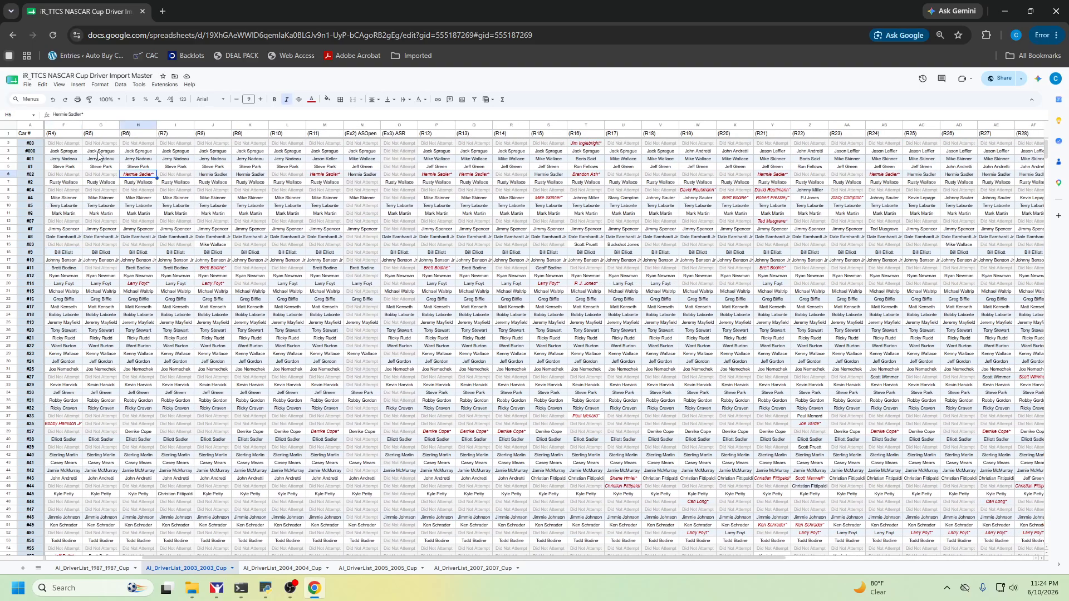
pyautogui.click(87, 113)
pyautogui.press('Escape')
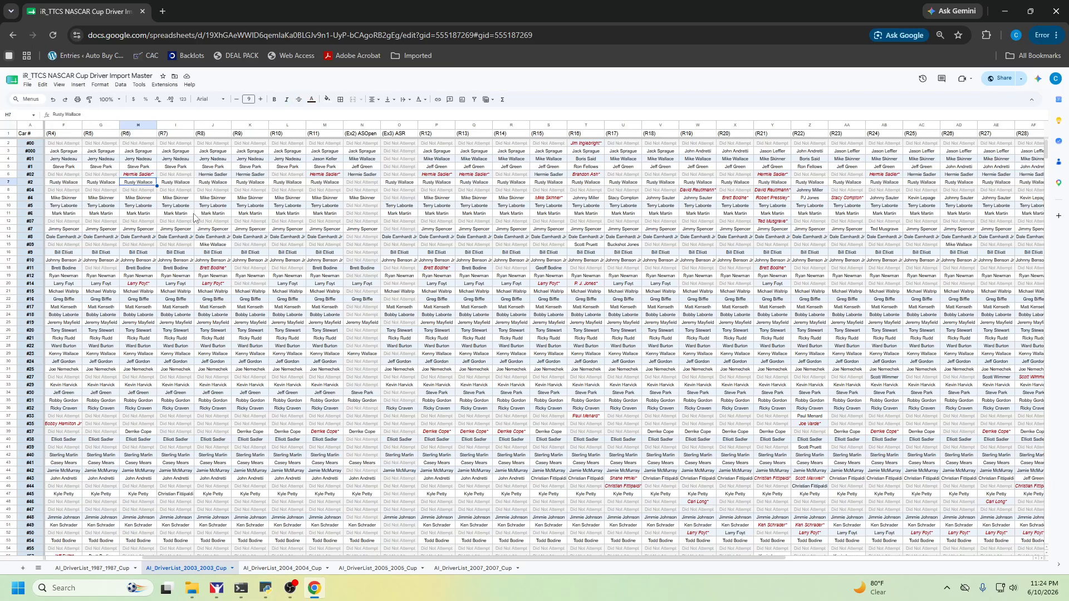
pyautogui.press('Left')
pyautogui.press('Left')
pyautogui.press('Left')
pyautogui.press('Left')
pyautogui.press('Left')
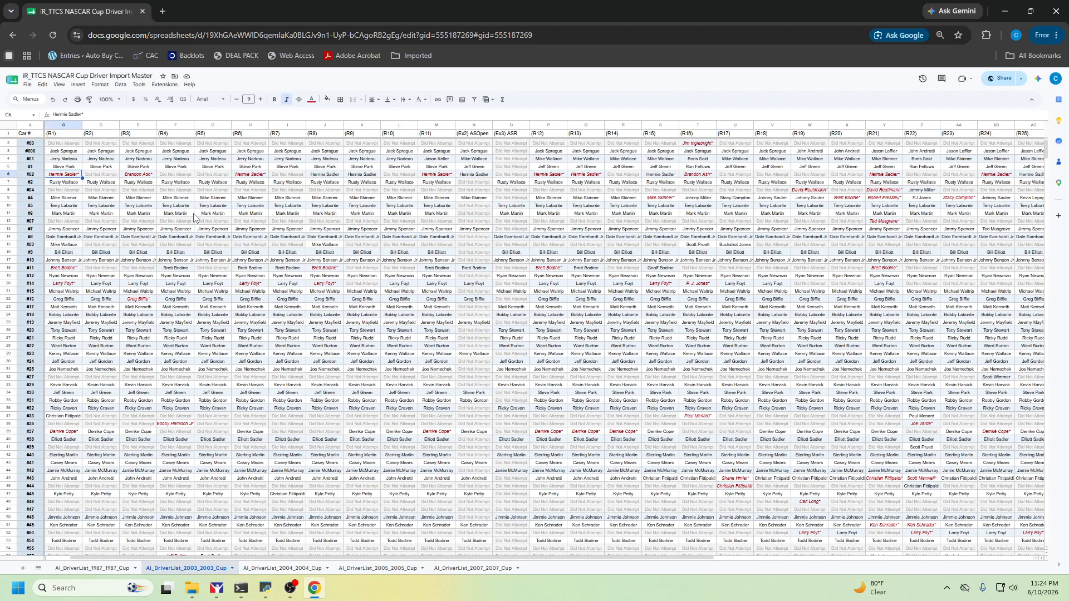
pyautogui.press('Right')
pyautogui.press('Right')
pyautogui.press('Right')
pyautogui.press('Left')
pyautogui.press('Left')
pyautogui.press('Left')
pyautogui.press('Left')
pyautogui.press('Left')
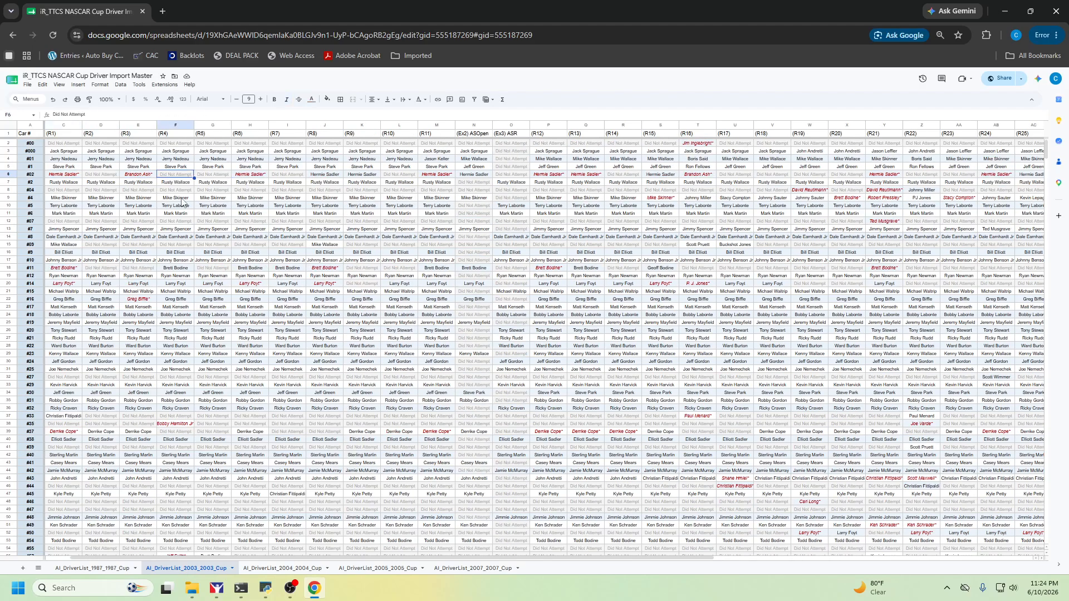
# Download the AI_DriverList_2003_2003_Cup sheet as a Comma Separated Values (.csv) file and check it in the Downloads folder
pyautogui.click(27, 85)
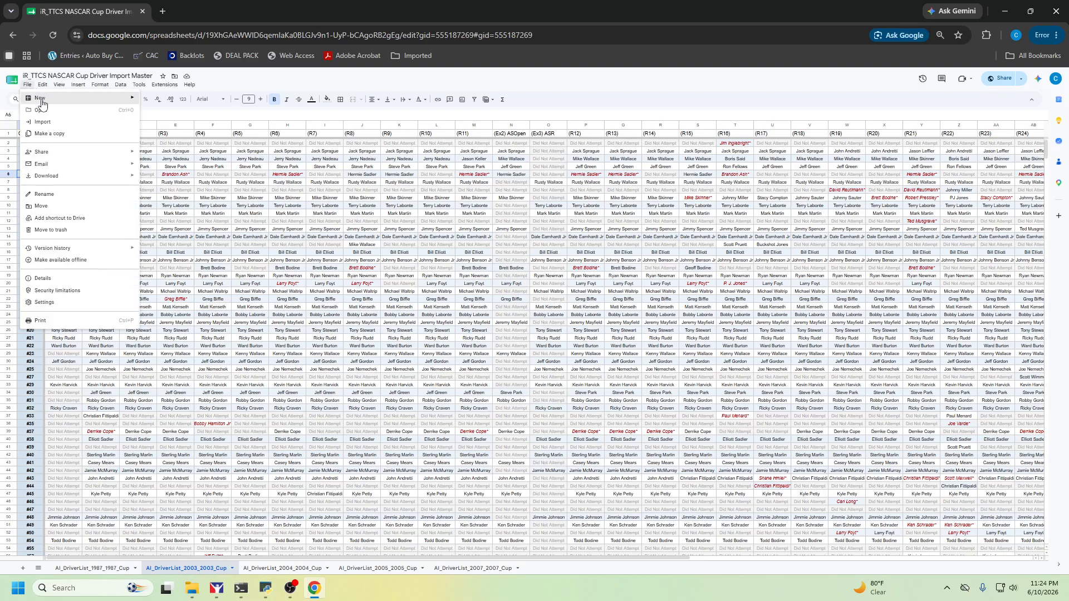
pyautogui.moveTo(76, 158)
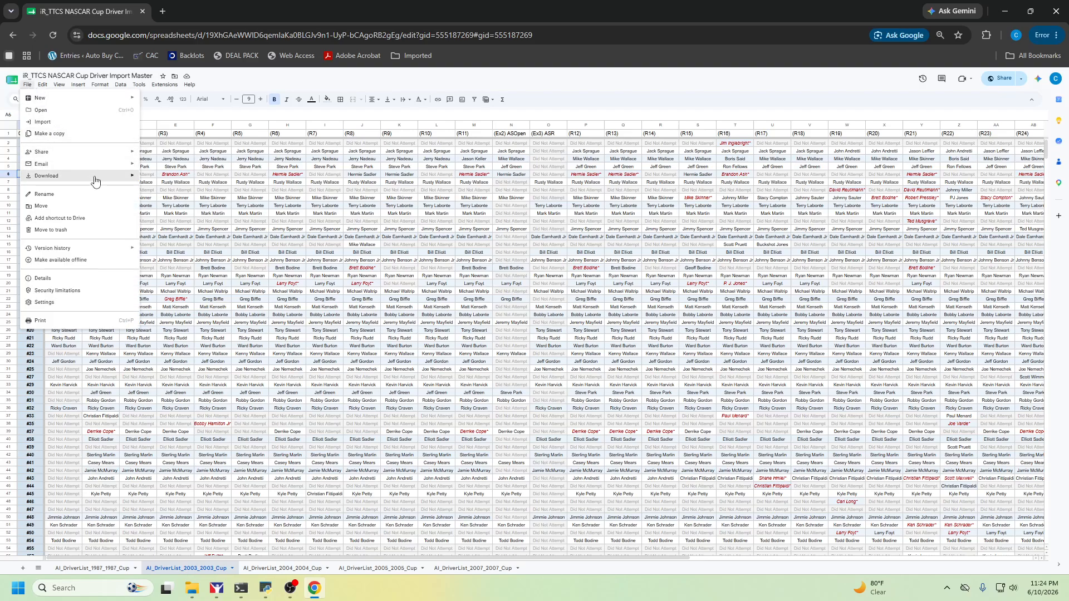
pyautogui.moveTo(95, 177)
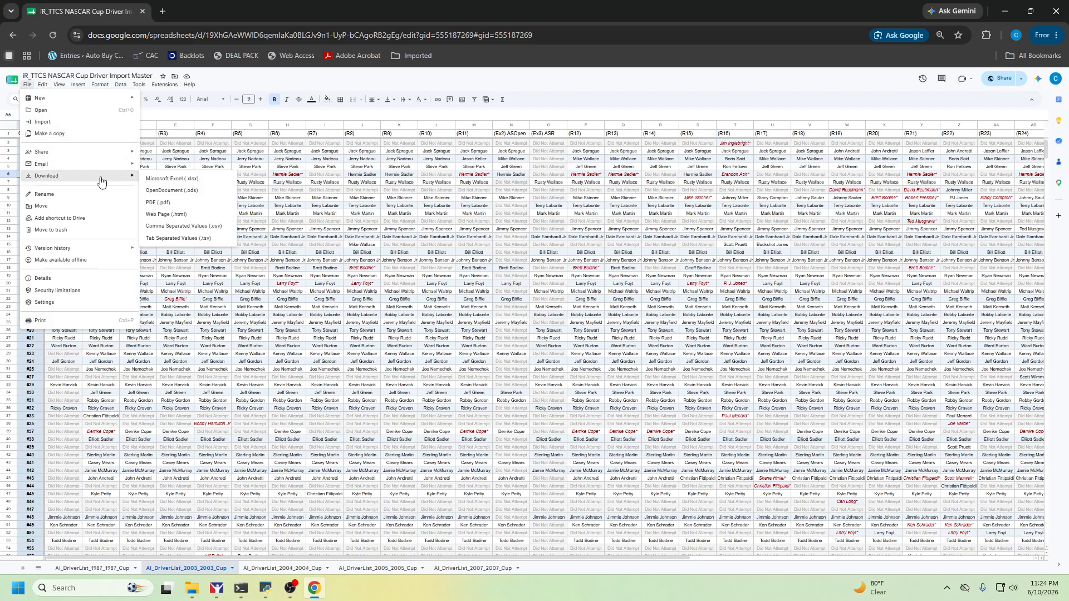
pyautogui.click(195, 228)
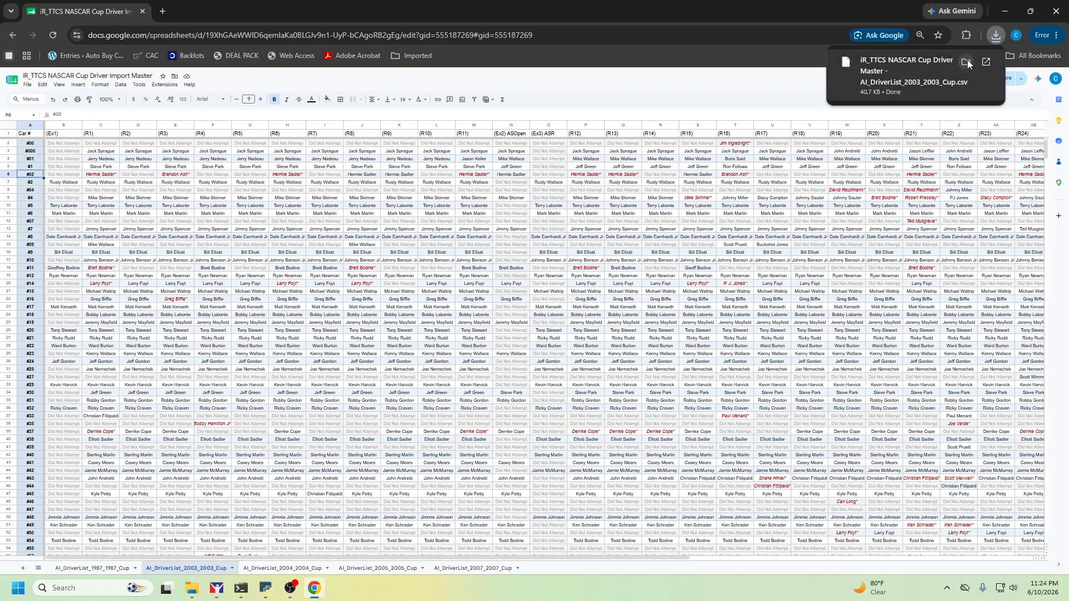
pyautogui.click(968, 62)
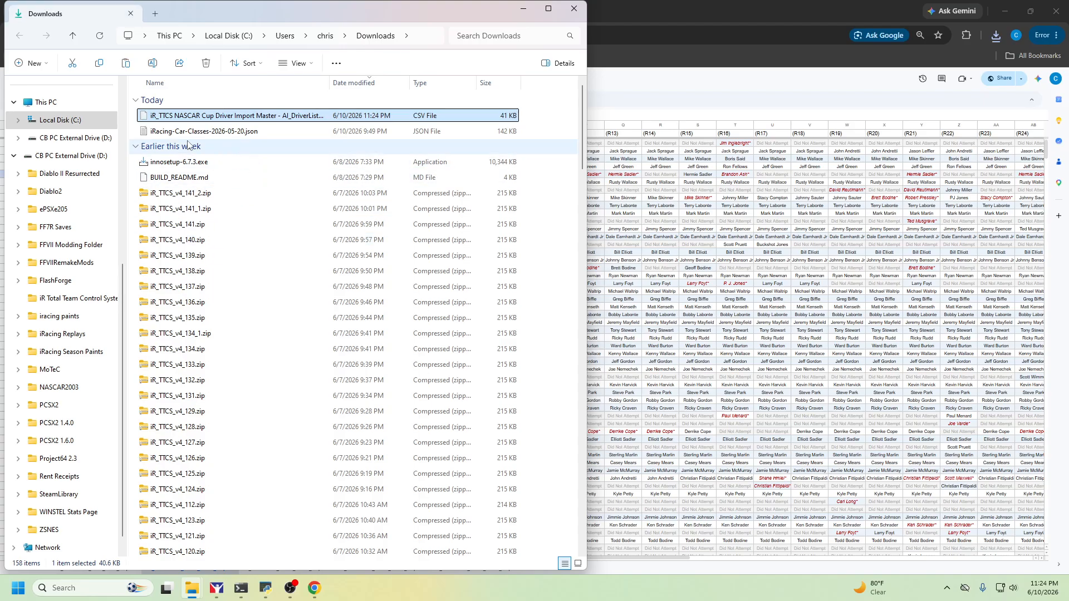
pyautogui.click(574, 8)
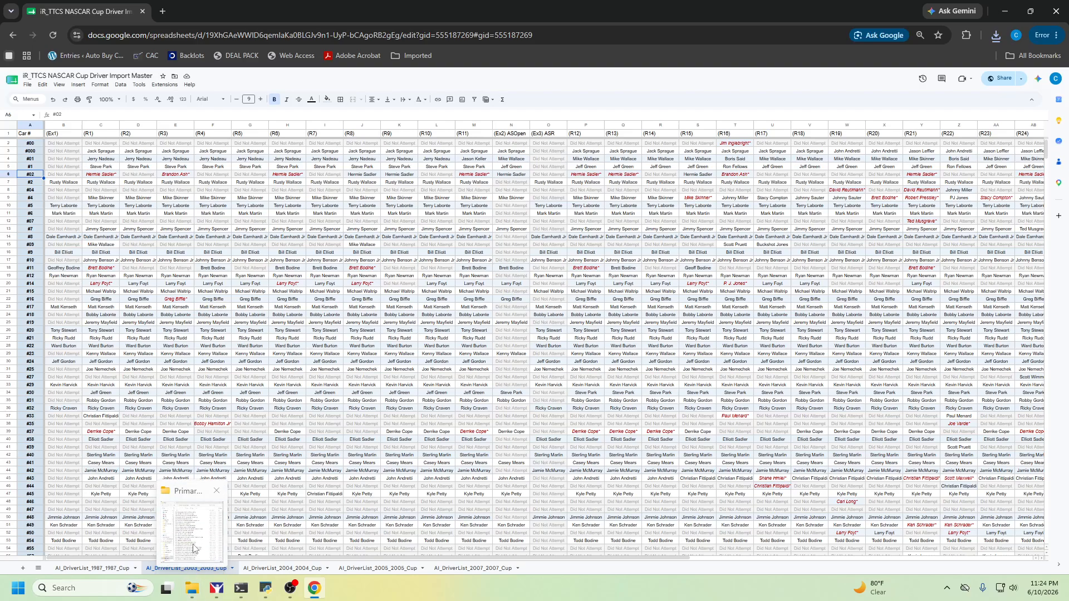
# In File Explorer, open the Nascar Cup driver rosters by year folder under Documents > iR Total Team Control System > Imports
pyautogui.click(191, 595)
pyautogui.scroll(3, 533, 201)
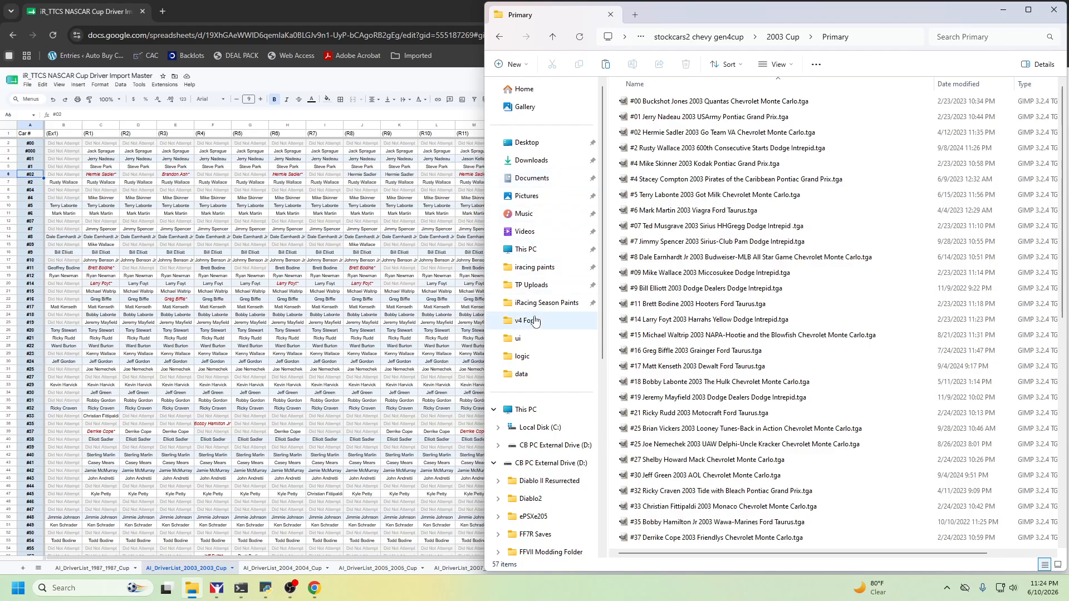
pyautogui.click(540, 427)
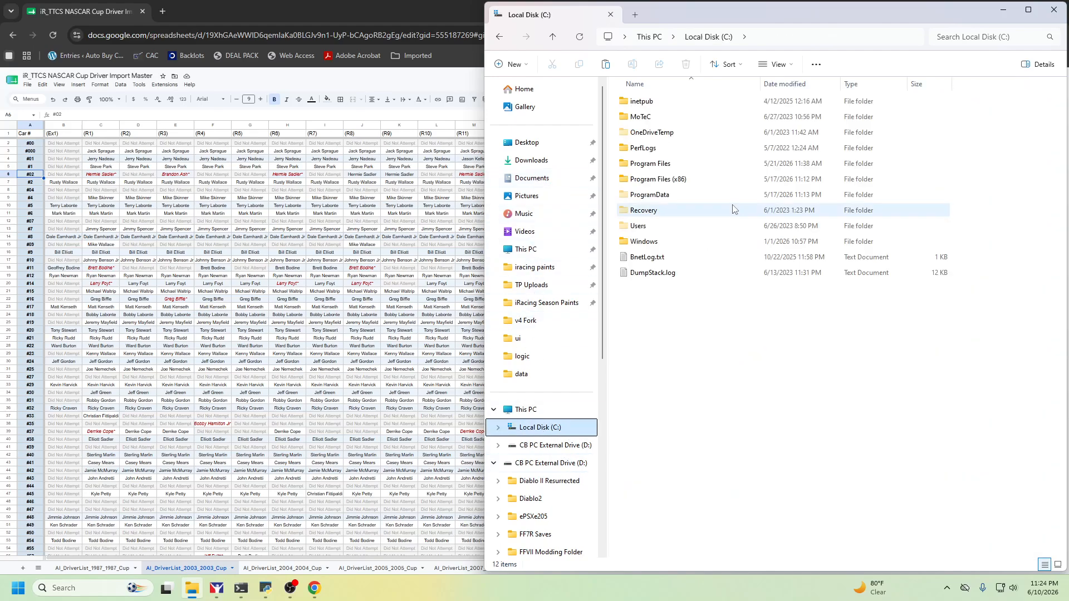
pyautogui.doubleClick(646, 225)
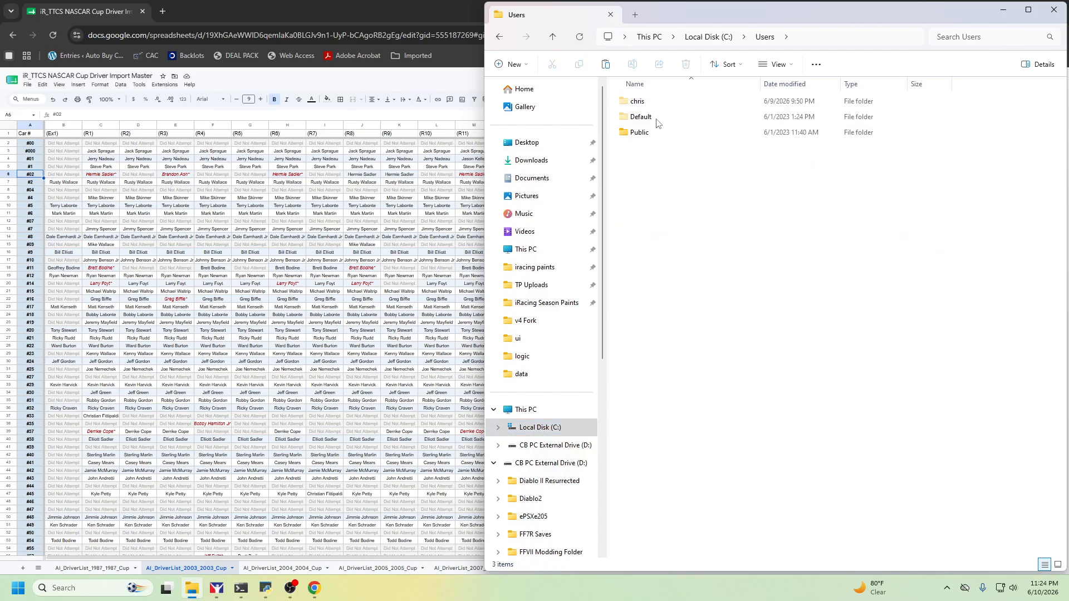
pyautogui.click(656, 105)
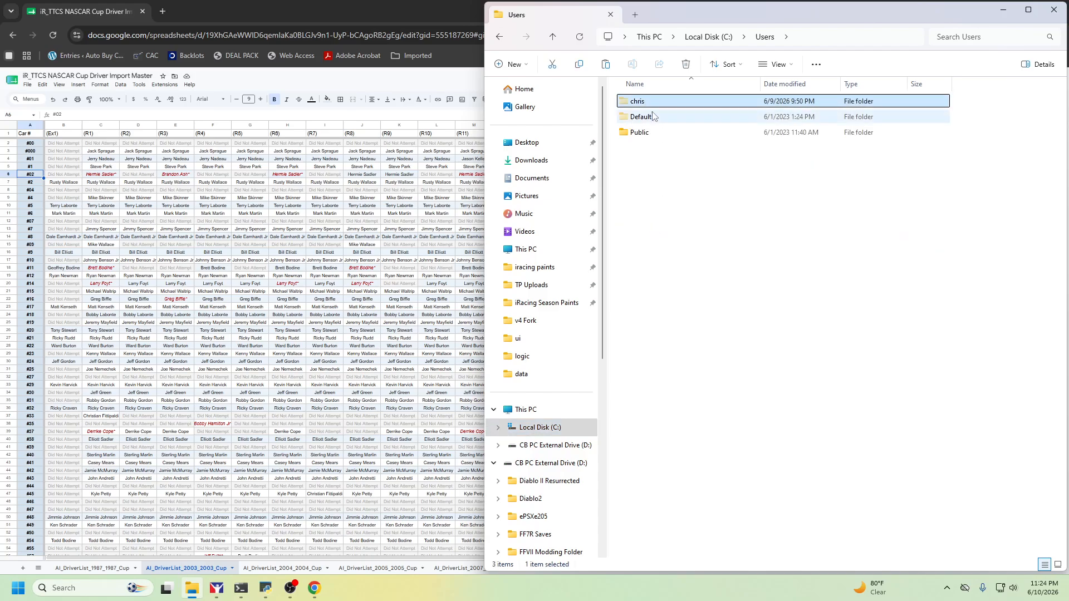
pyautogui.doubleClick(650, 106)
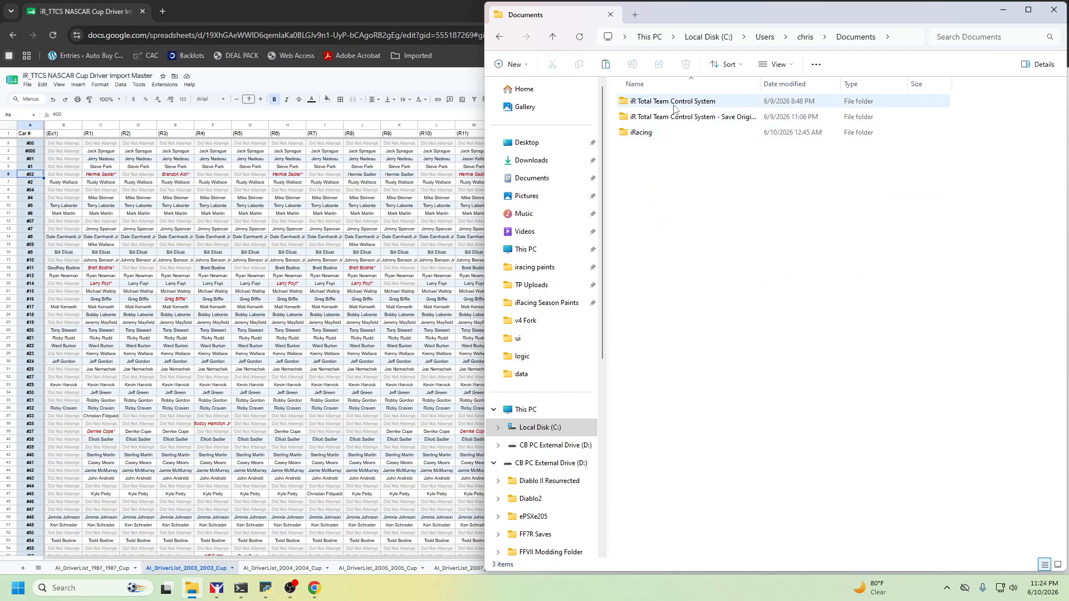
pyautogui.doubleClick(672, 105)
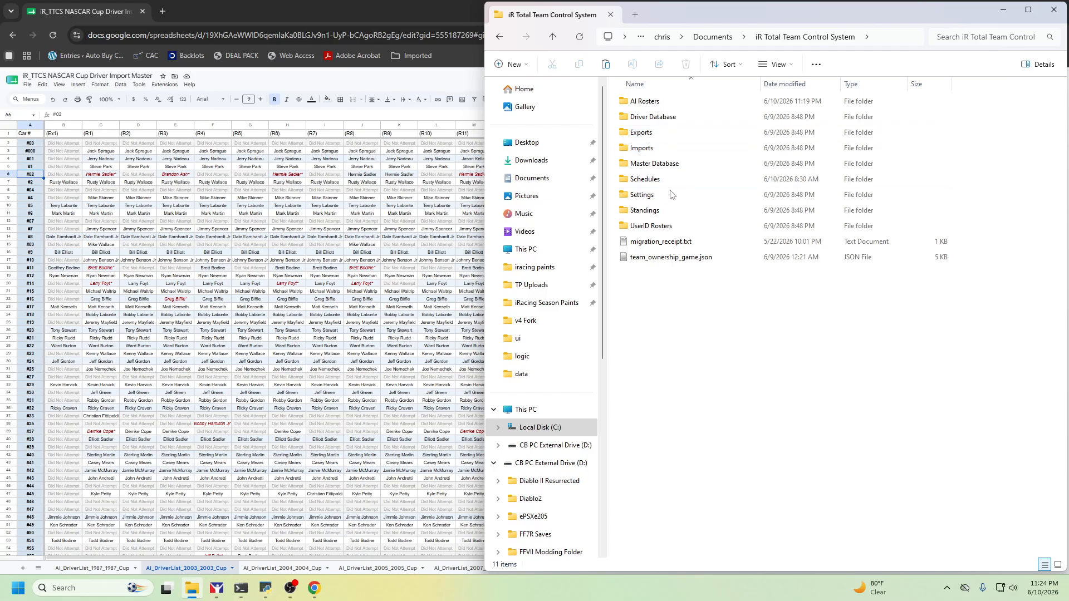
pyautogui.doubleClick(646, 148)
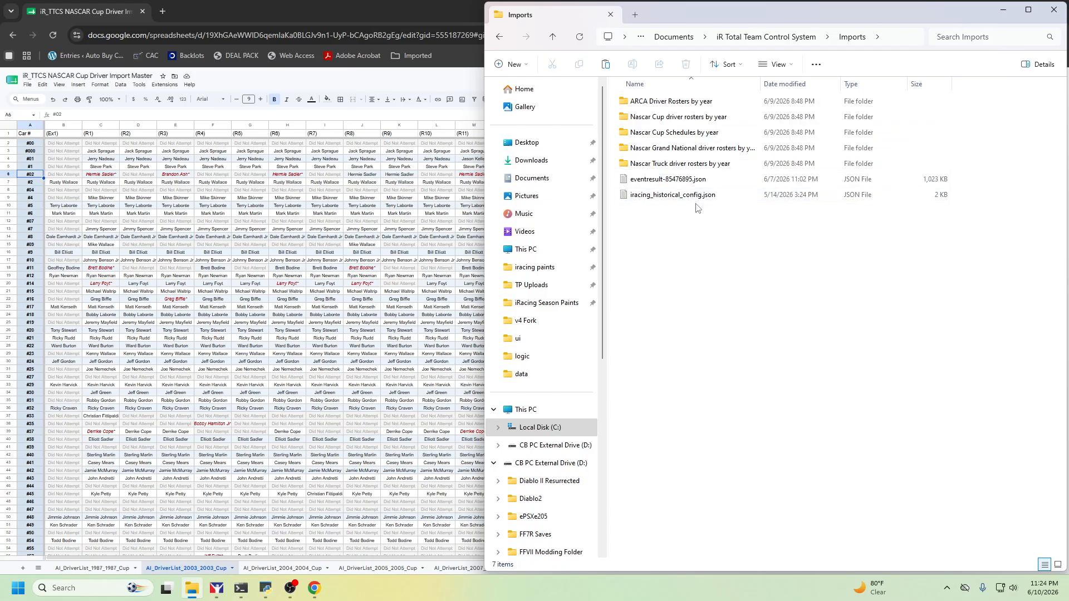
pyautogui.doubleClick(670, 122)
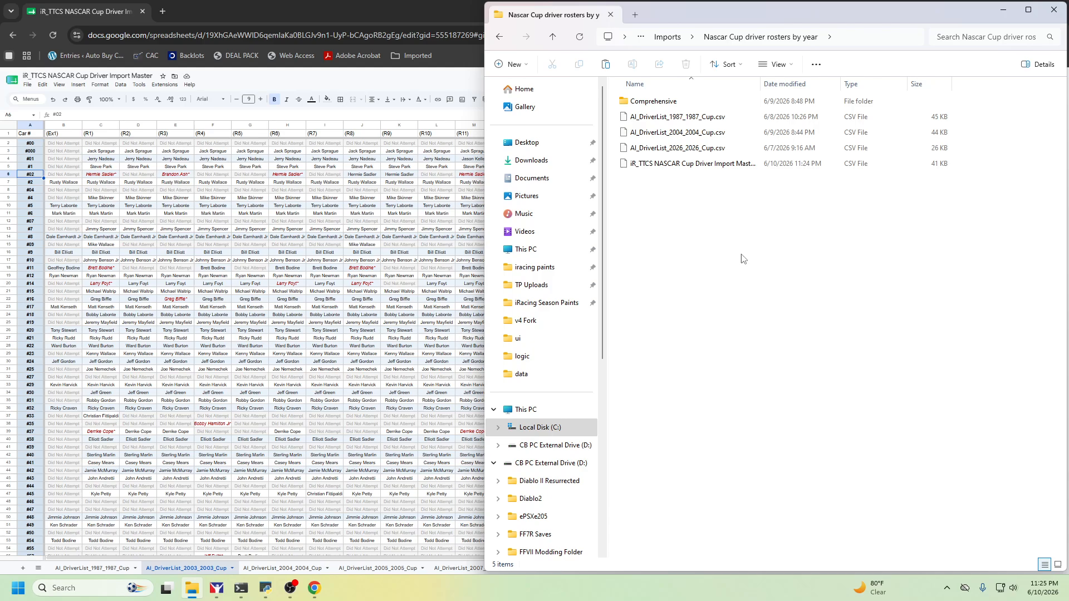
# Rename the downloaded iR_TTCS NASCAR Cup Driver Import Master file to AI_DriverList_2003_2003_Cup.csv
pyautogui.click(735, 166)
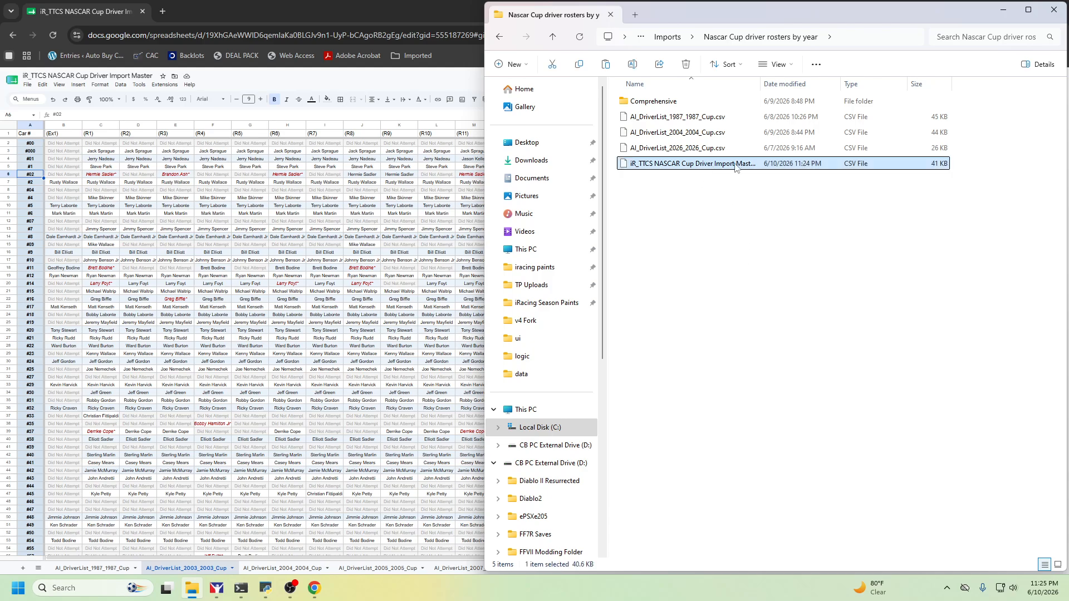
pyautogui.click(736, 166)
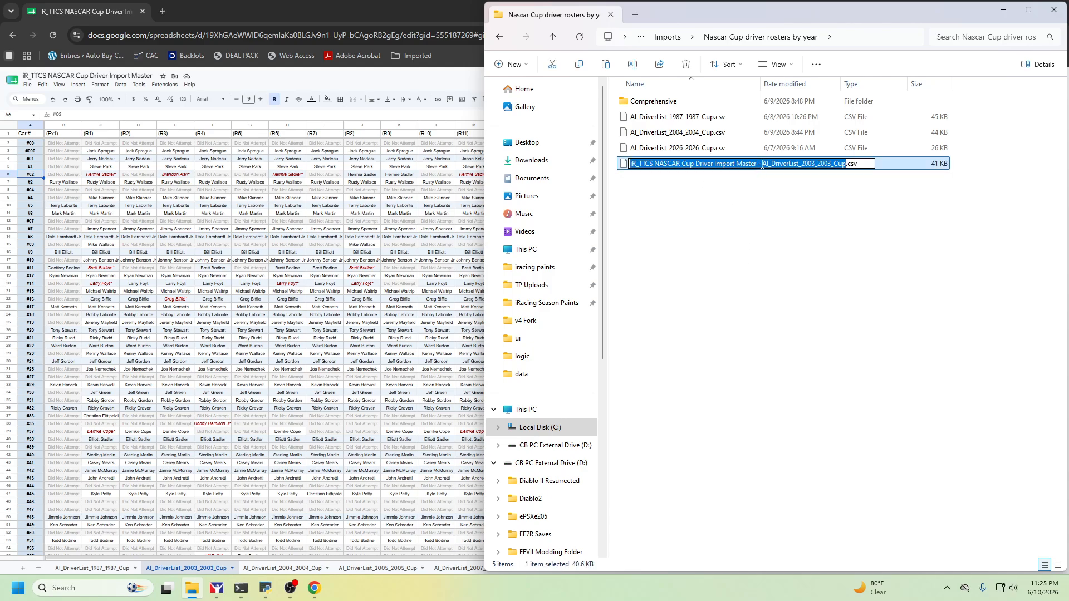
pyautogui.moveTo(761, 165); pyautogui.dragTo(630, 165)
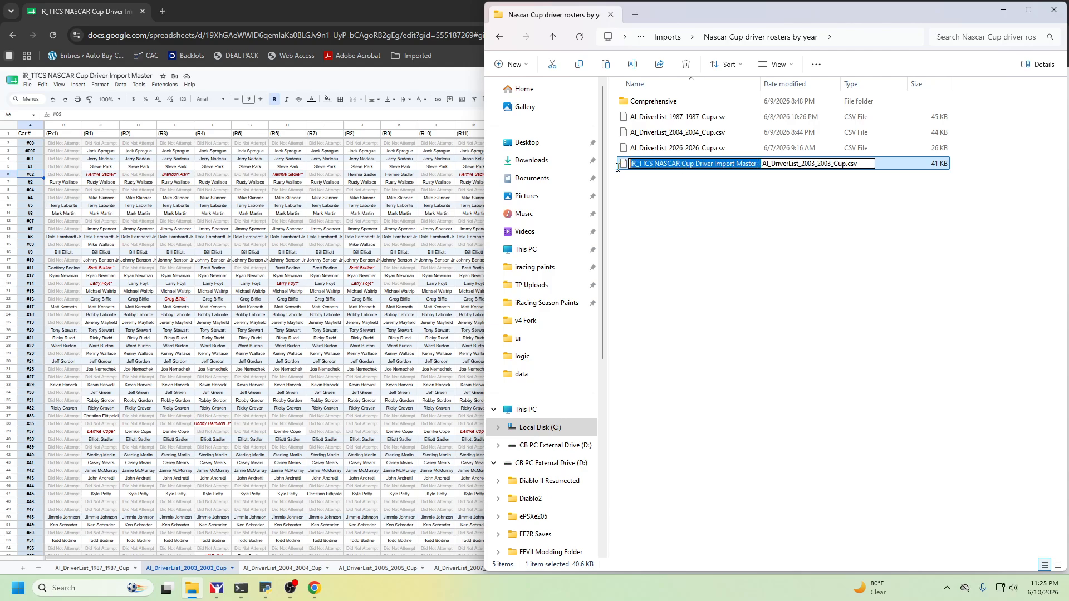
pyautogui.press('BackSpace')
pyautogui.click(661, 241)
pyautogui.click(688, 262)
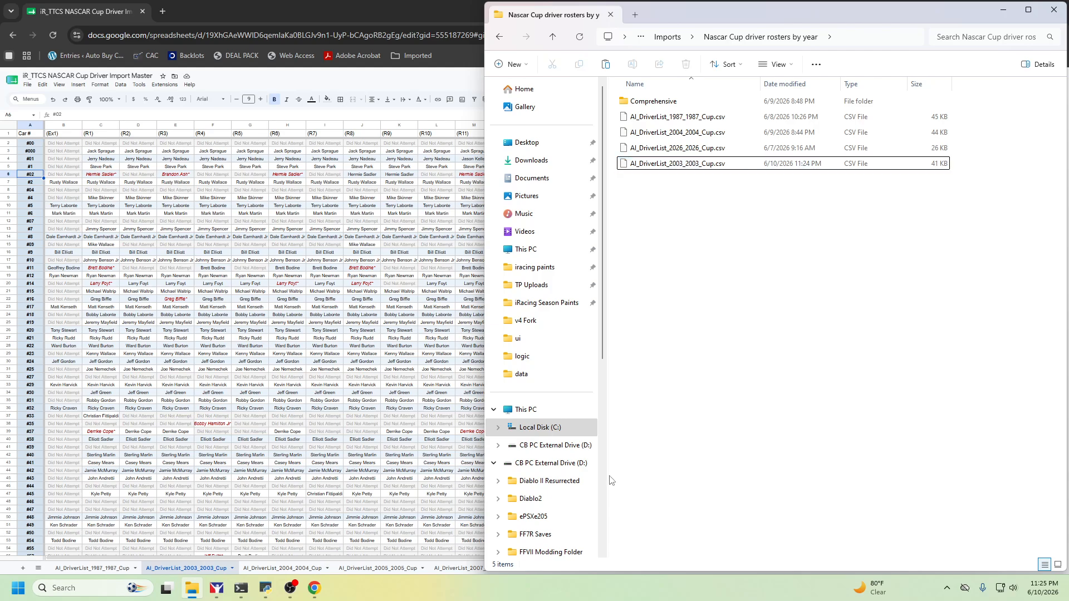
# Switch to iR Total Team Control System, import AI_DriverList_2003_2003_Cup.csv into the AI Driver List and look over the filled grid
pyautogui.moveTo(236, 590)
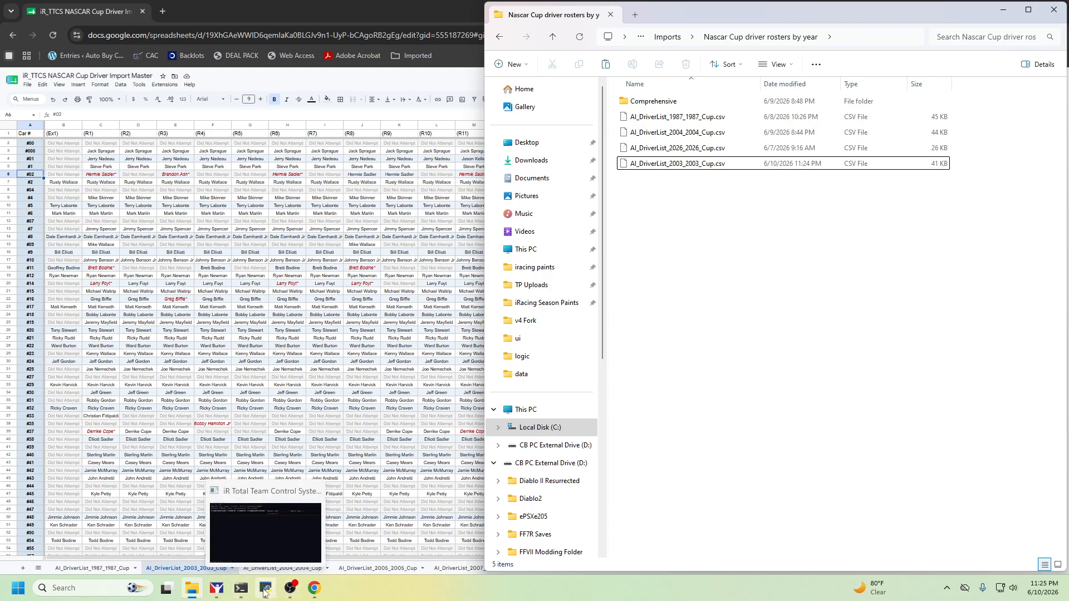
pyautogui.click(265, 590)
pyautogui.click(296, 99)
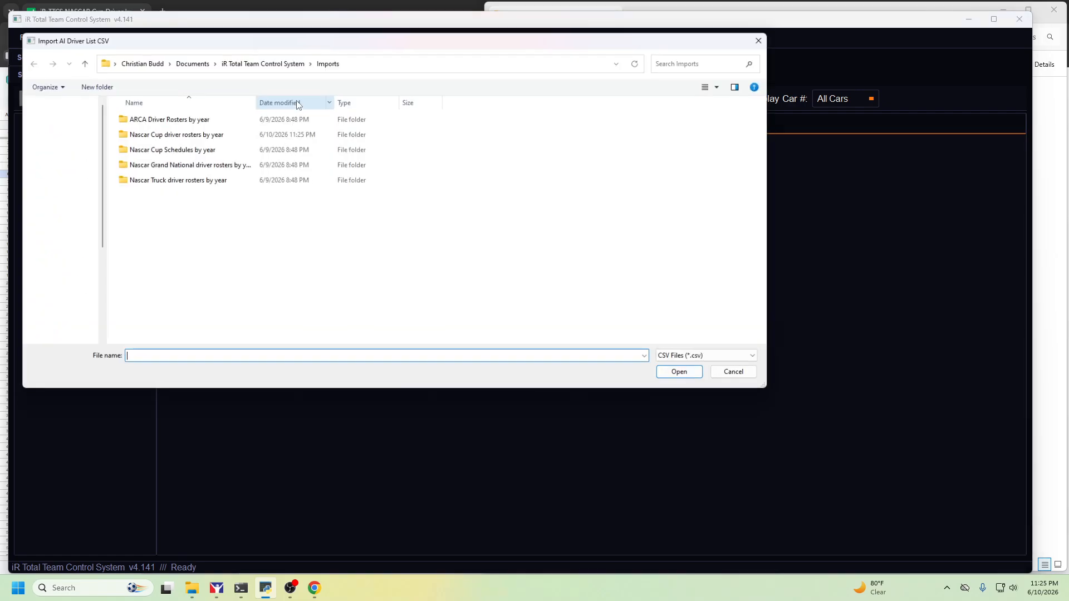
pyautogui.doubleClick(168, 136)
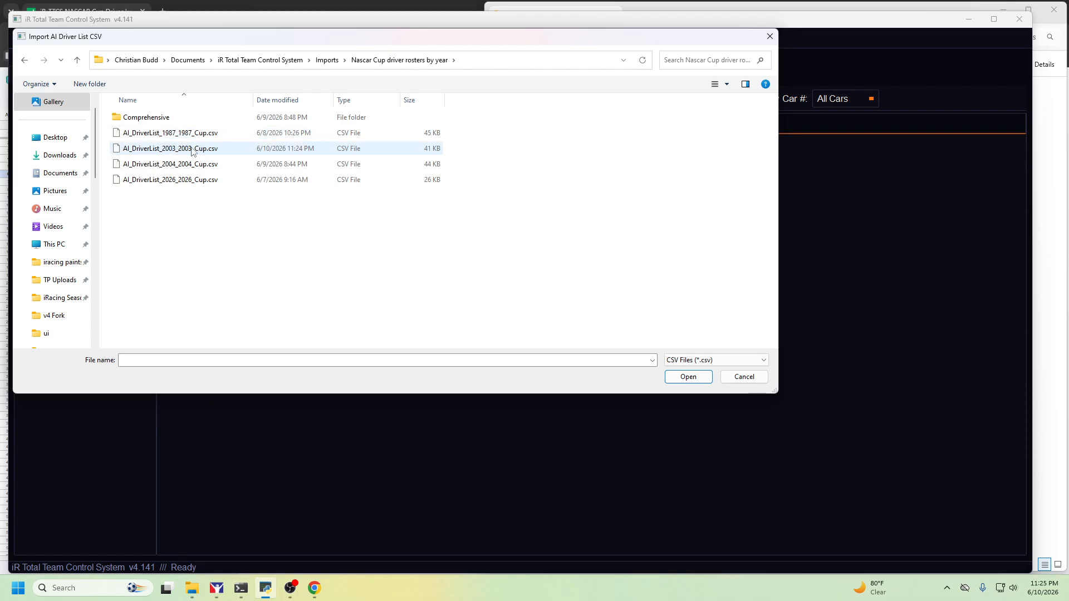
pyautogui.doubleClick(192, 150)
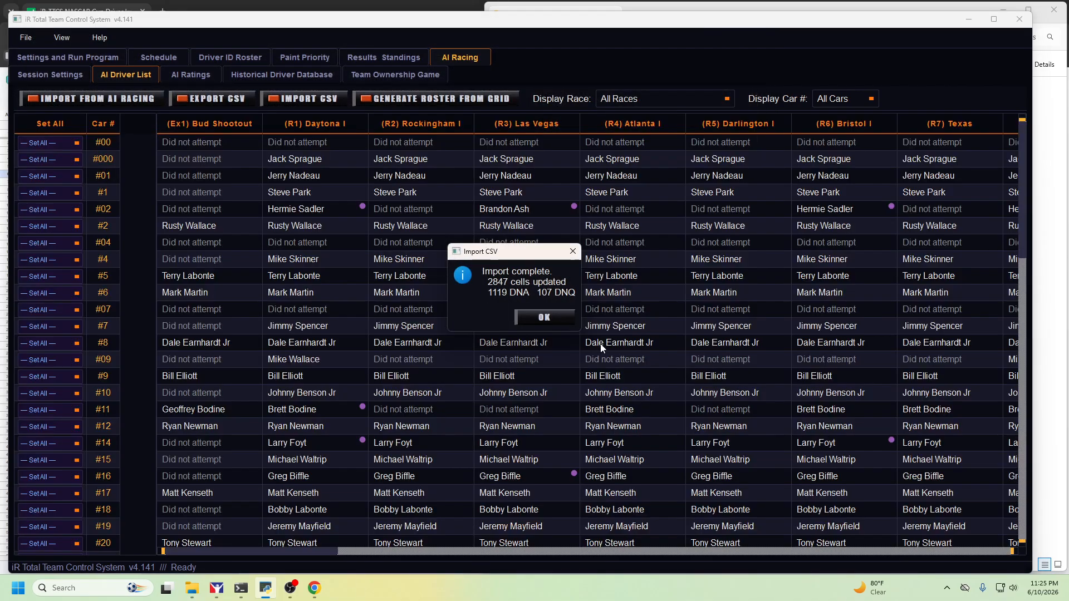
pyautogui.click(558, 321)
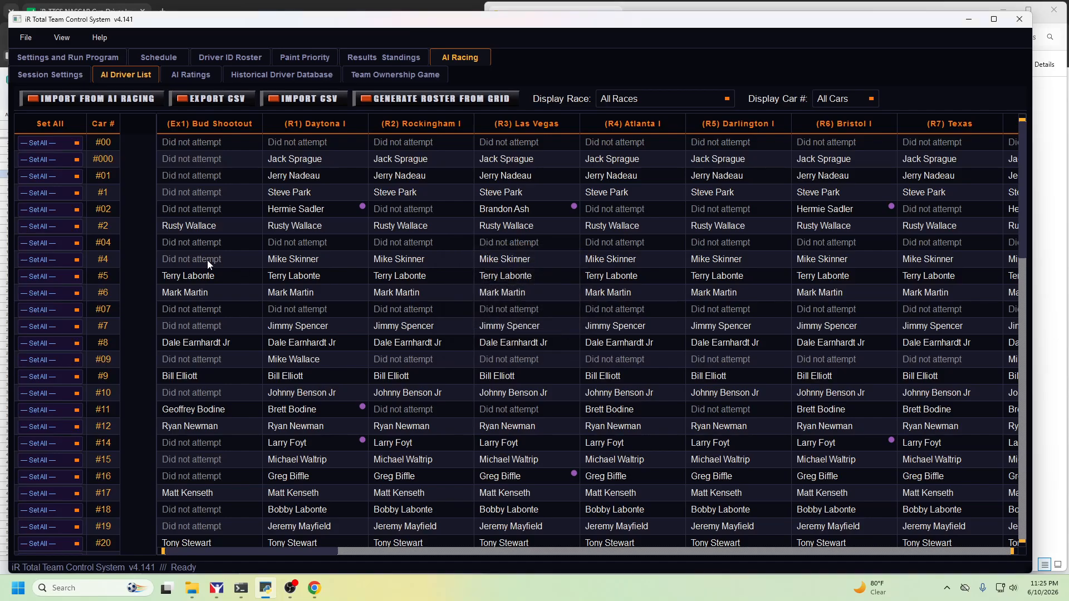
pyautogui.scroll(-10, 480, 427)
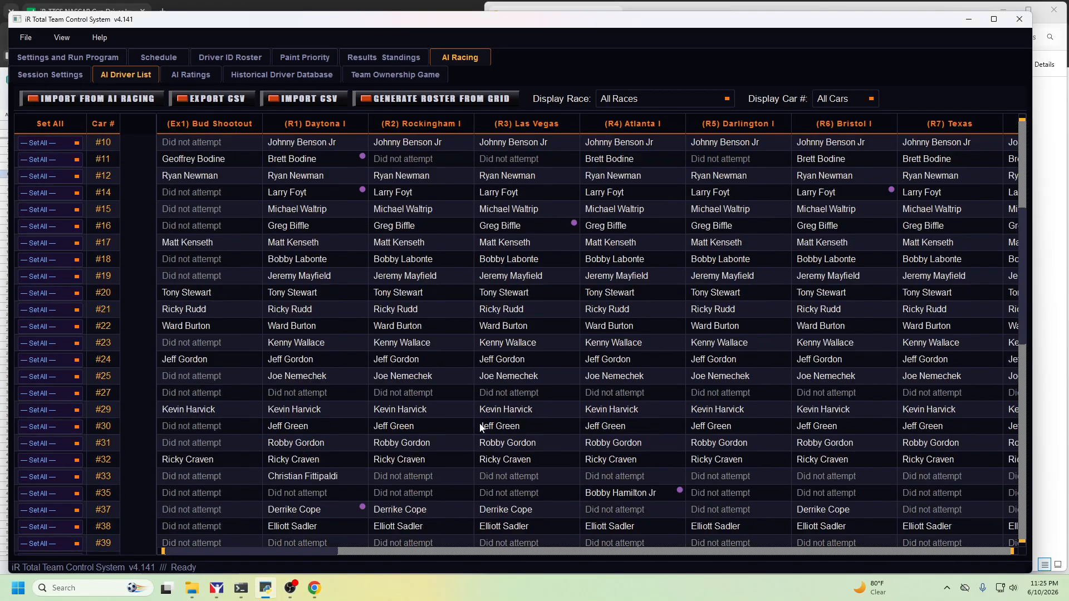
pyautogui.scroll(10, 490, 419)
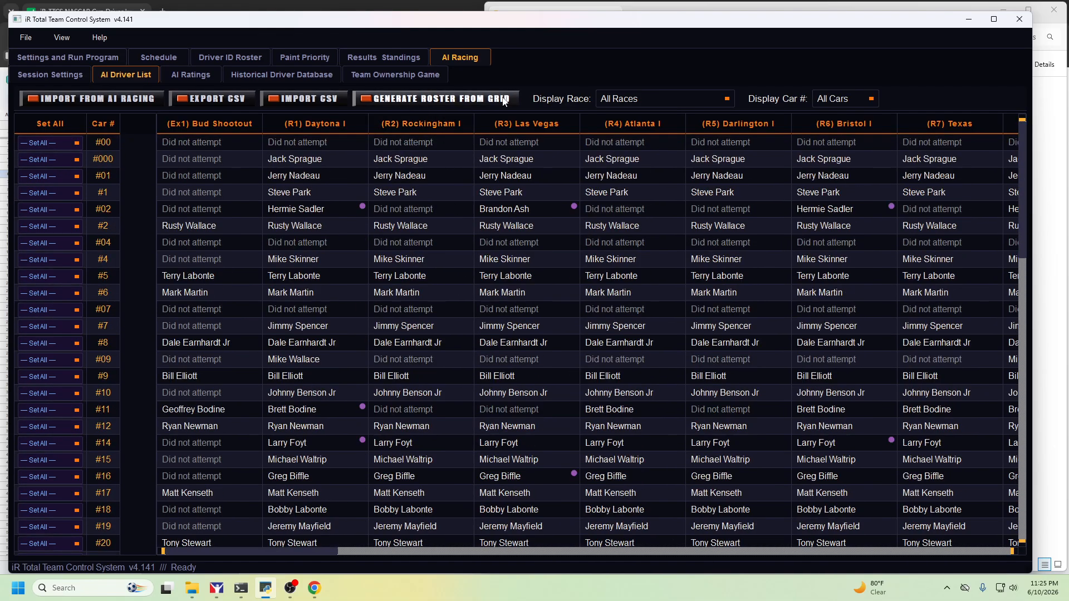
# Generate the roster from the grid, putting all its drivers into Slot 1: [Legacy] Gen 4 Cup
pyautogui.click(458, 101)
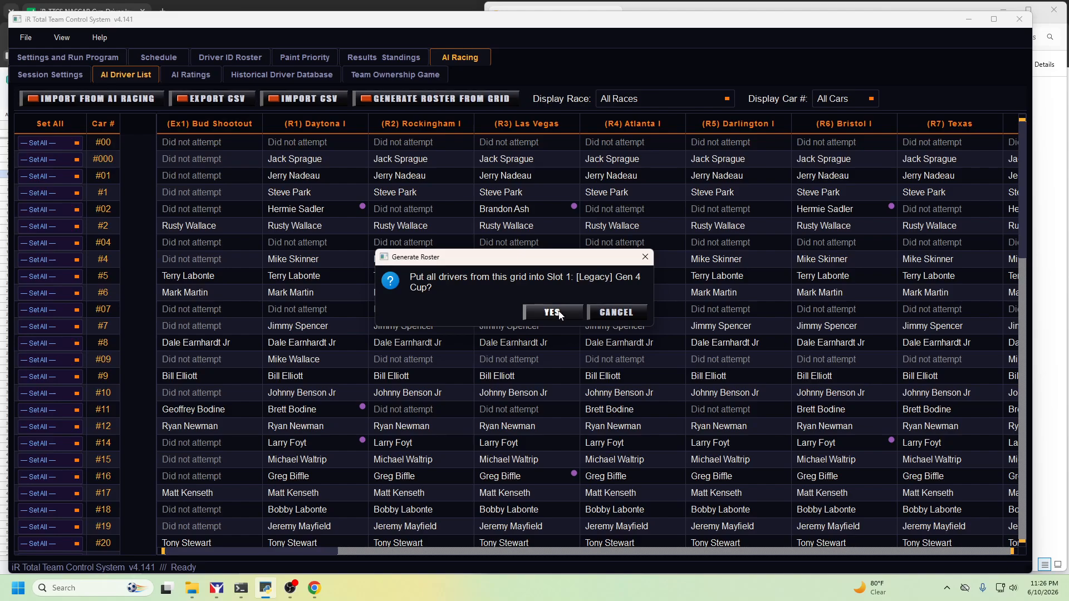
pyautogui.click(554, 315)
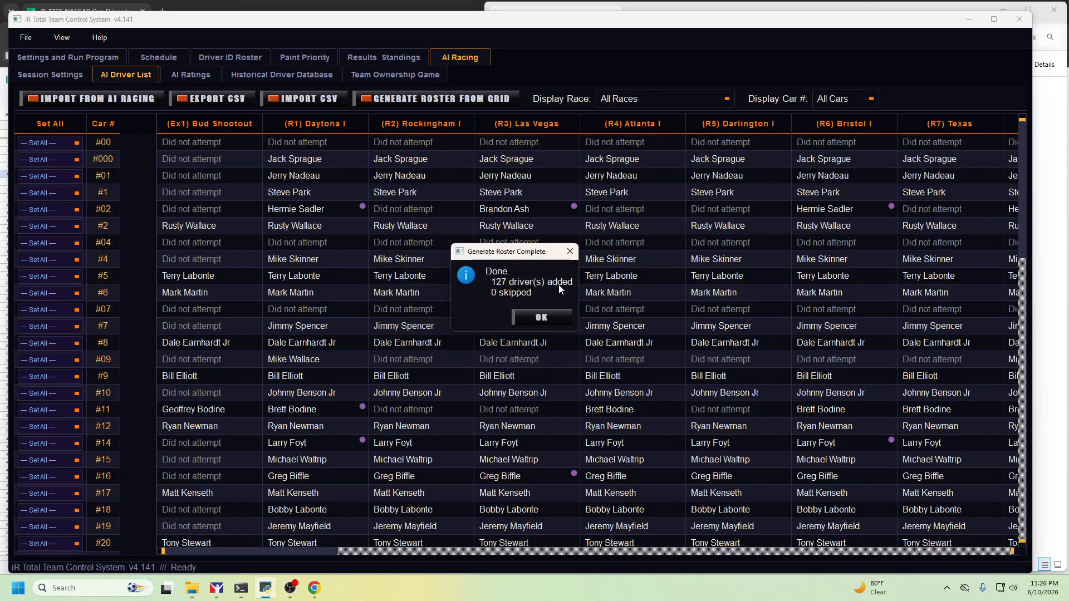
pyautogui.click(540, 318)
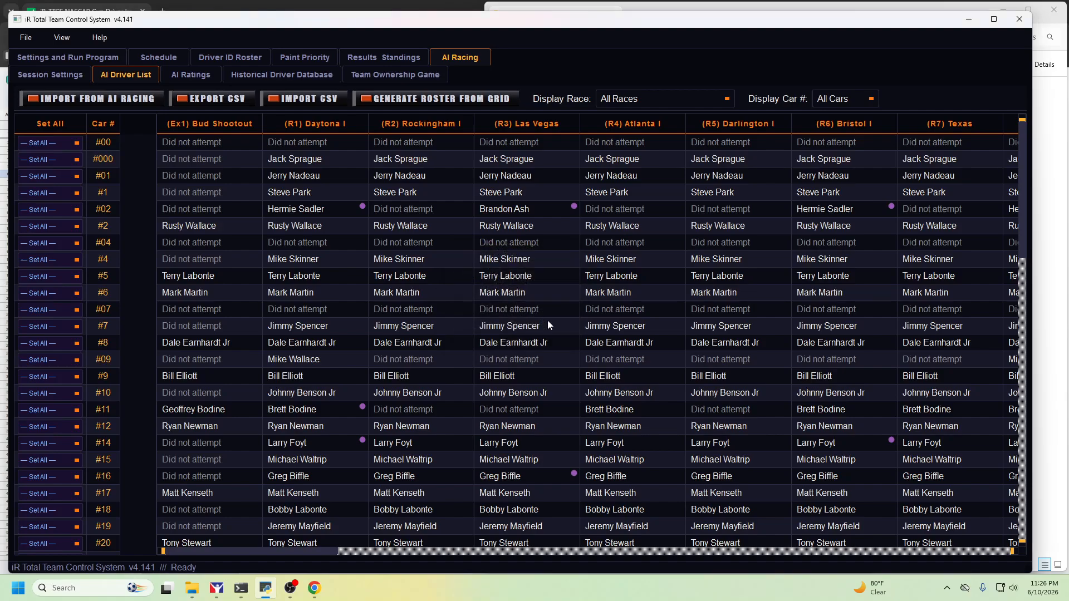
# Examine the drivers listed under cars #00, #000 and #01 in the session's car roster, and revisit the AI Driver List grid
pyautogui.click(55, 76)
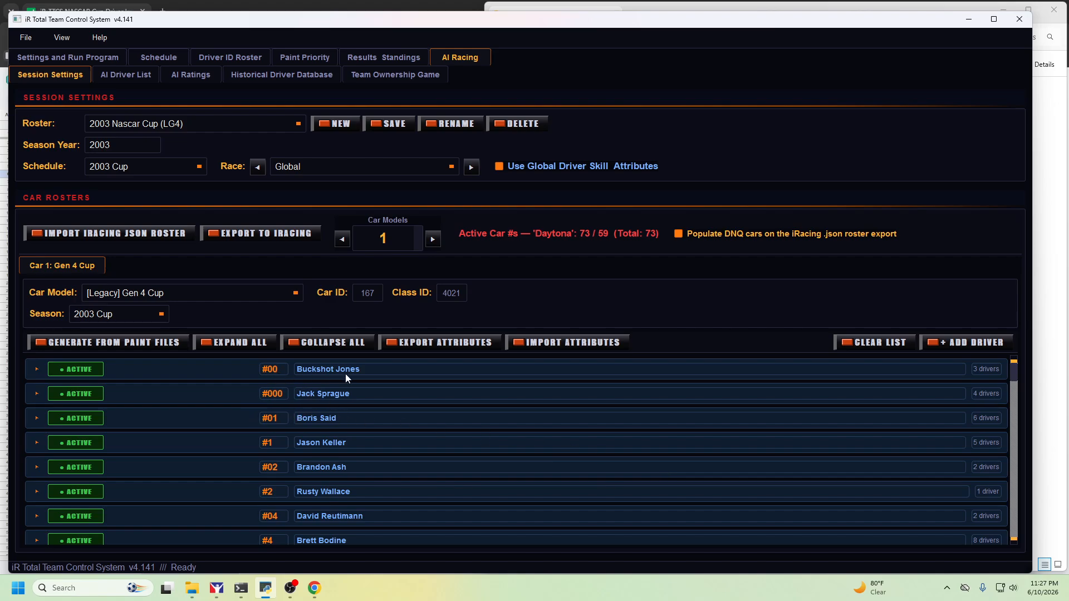
pyautogui.click(38, 369)
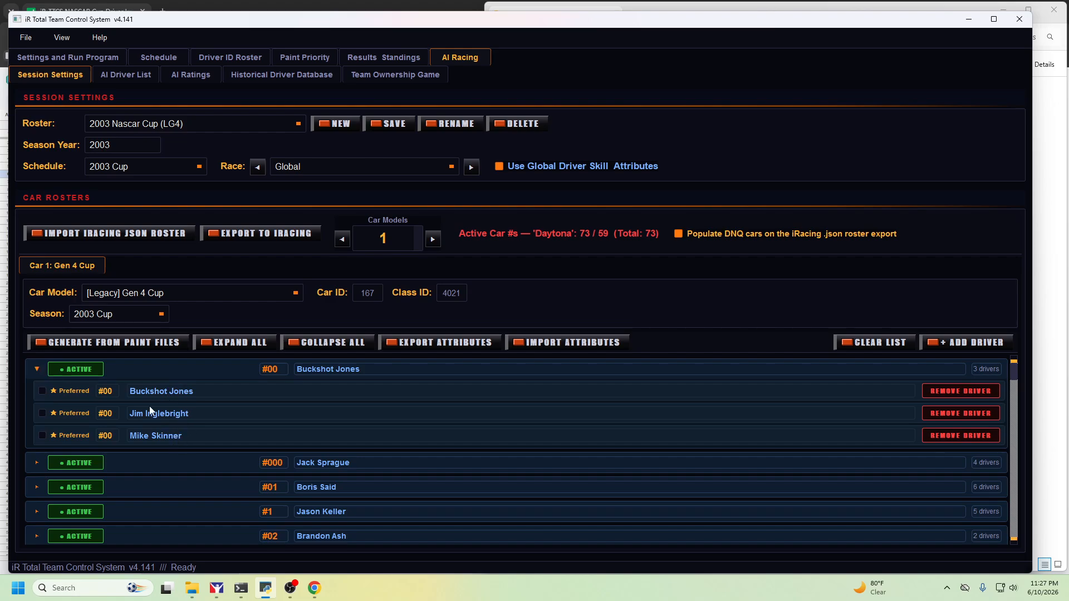
pyautogui.click(37, 370)
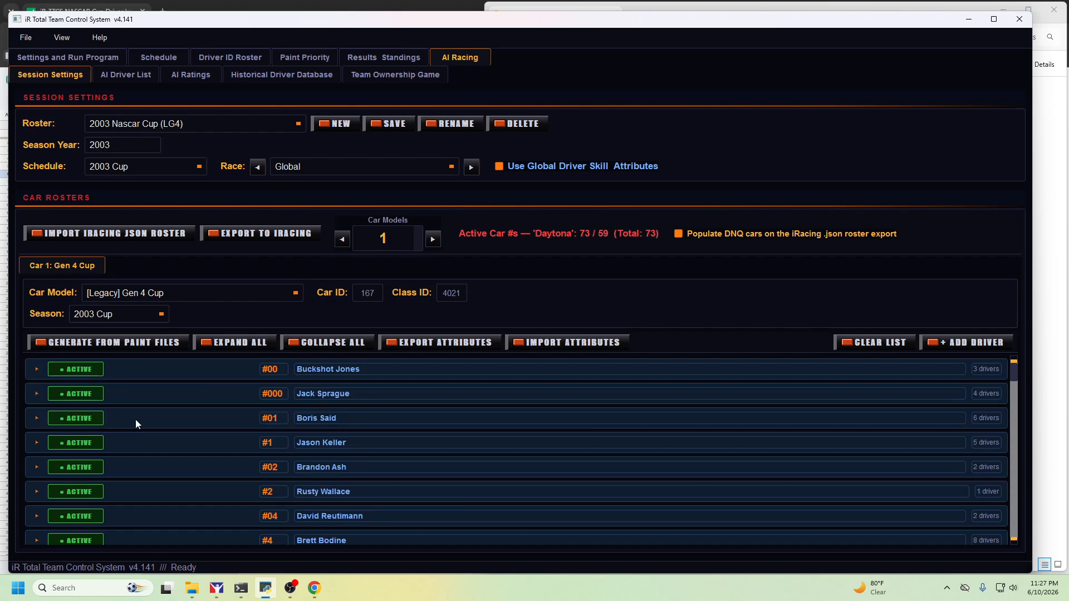
pyautogui.click(36, 394)
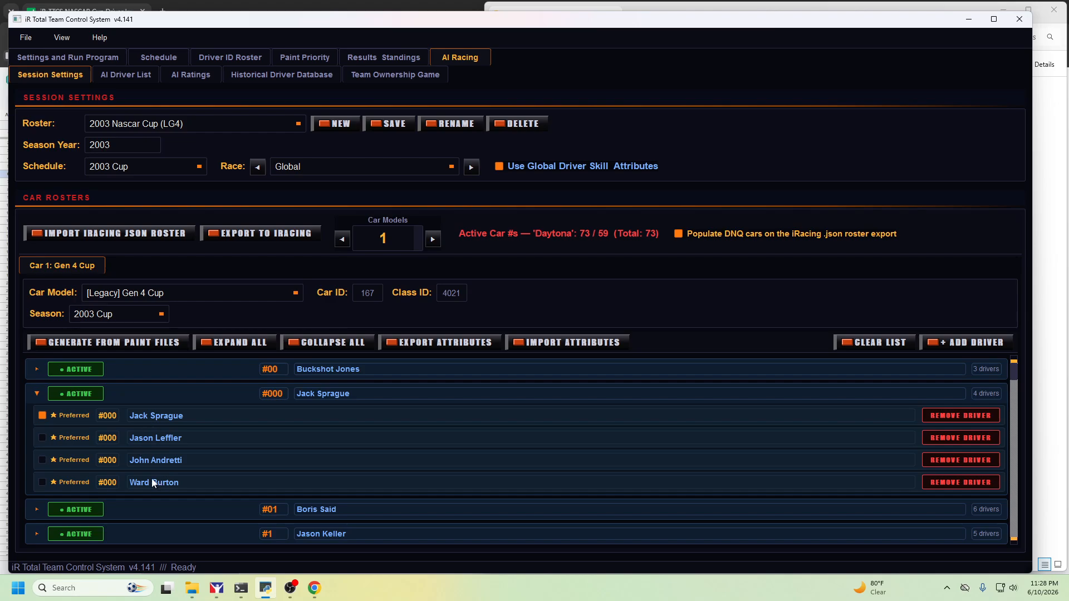
pyautogui.click(37, 395)
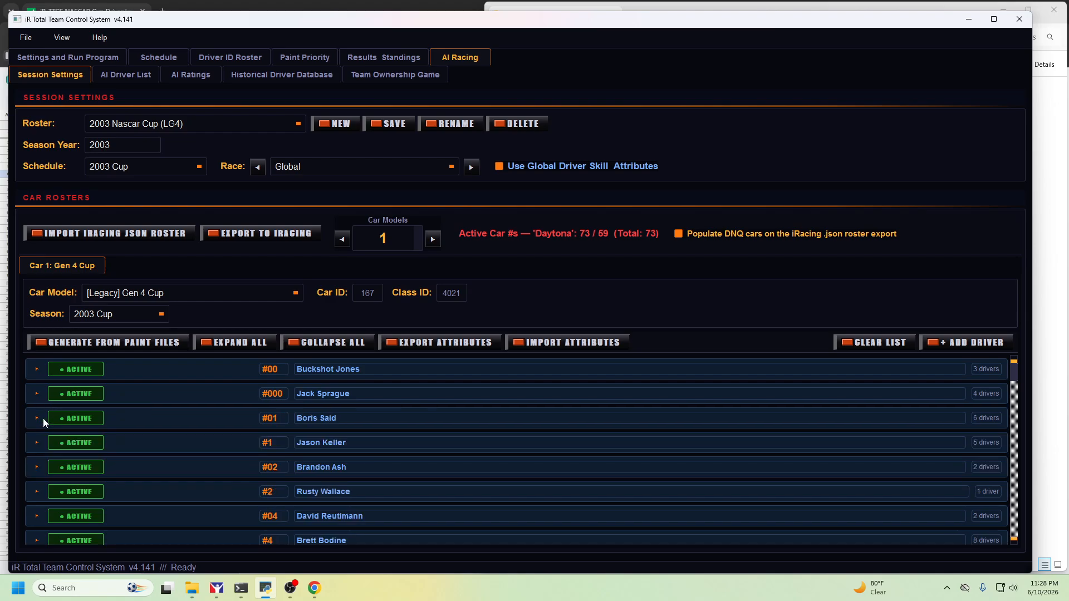
pyautogui.click(37, 418)
pyautogui.scroll(-1, 135, 453)
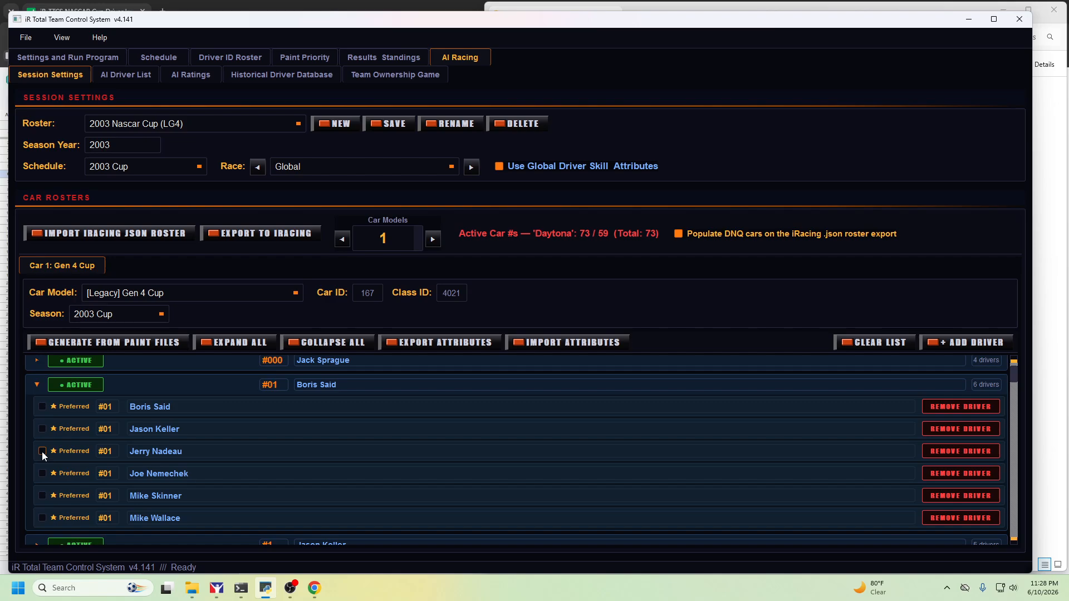
pyautogui.click(37, 385)
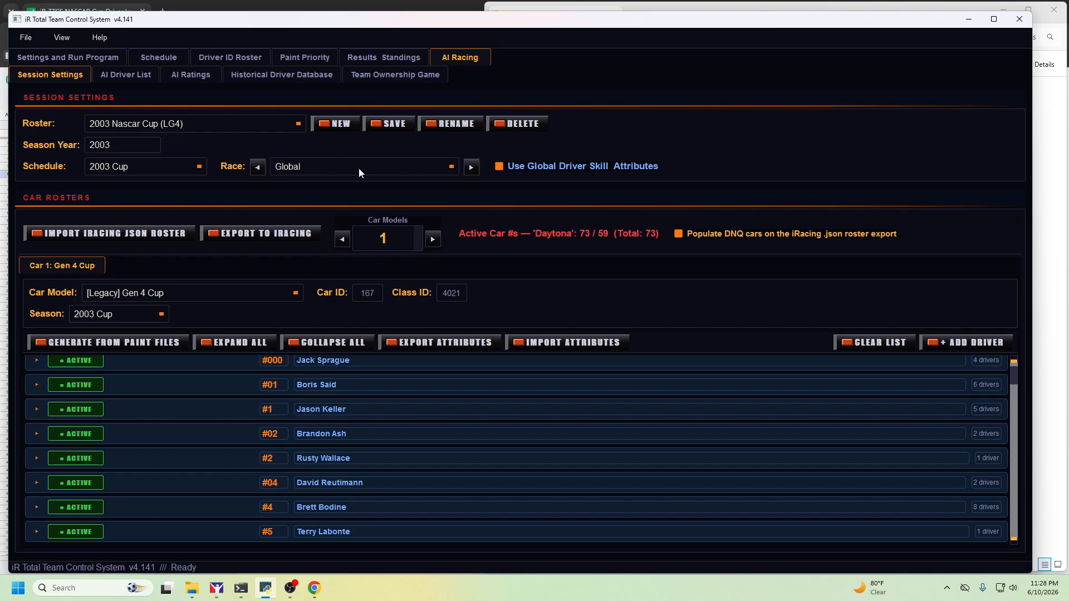
pyautogui.click(140, 78)
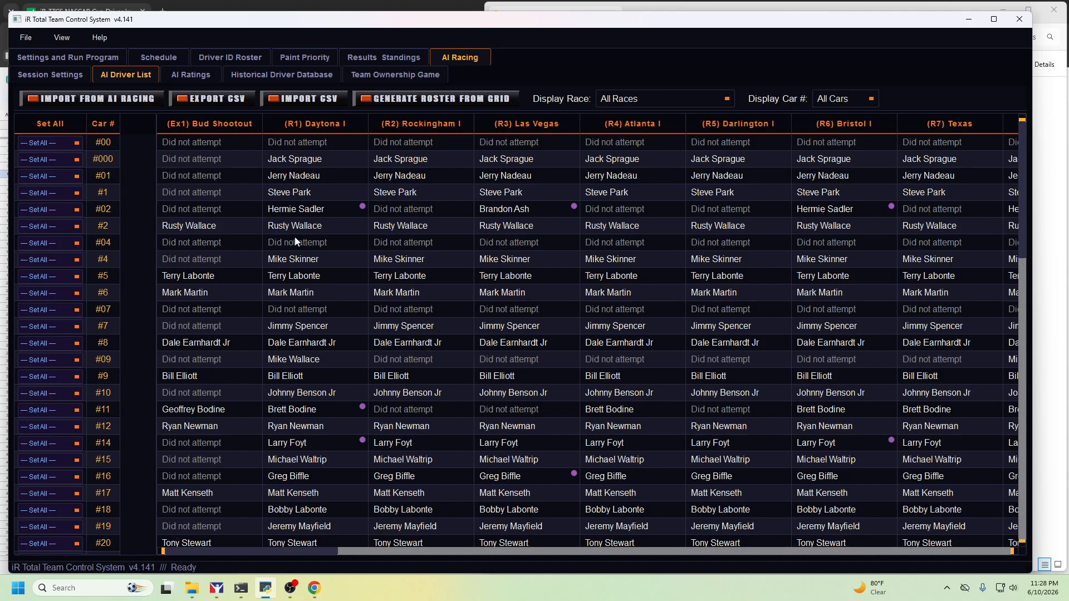
pyautogui.click(68, 79)
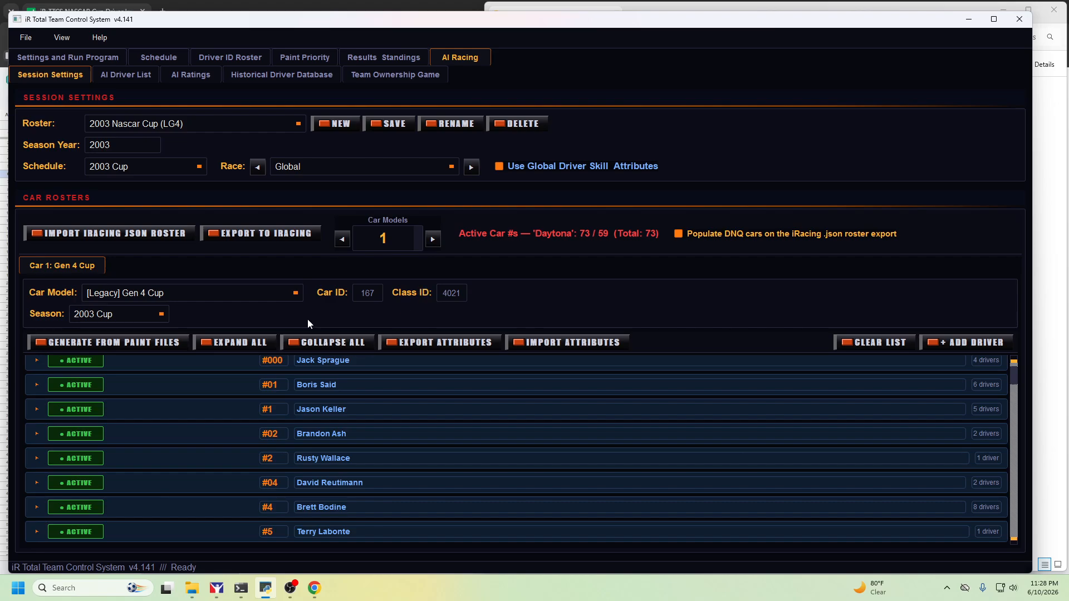
# Set the session race to Ex1: Bud Shootout and examine the active car count and each car's Did Not Attempt status
pyautogui.click(452, 168)
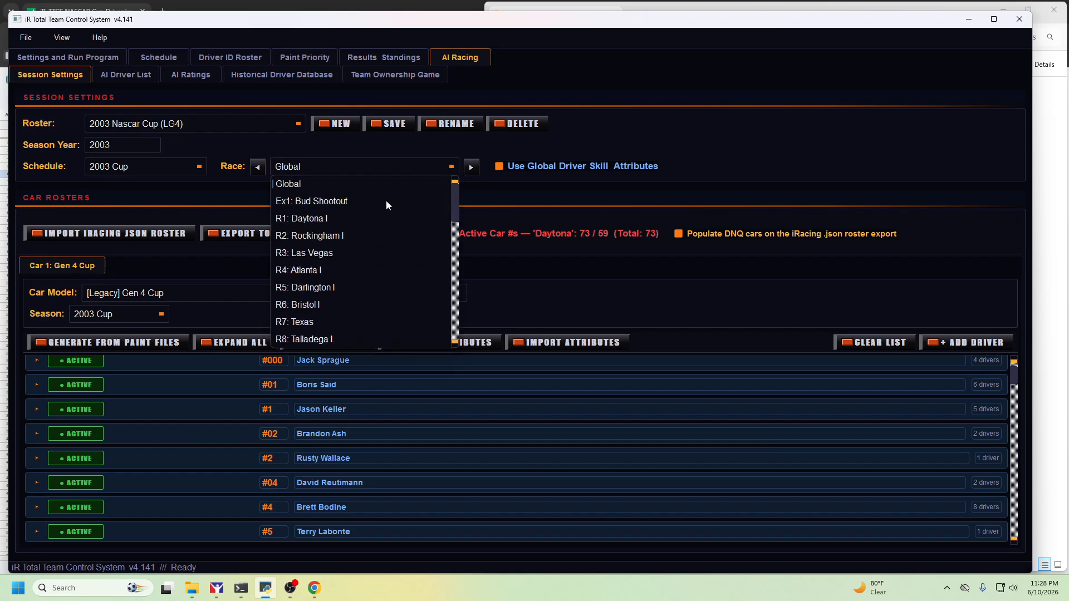
pyautogui.click(321, 203)
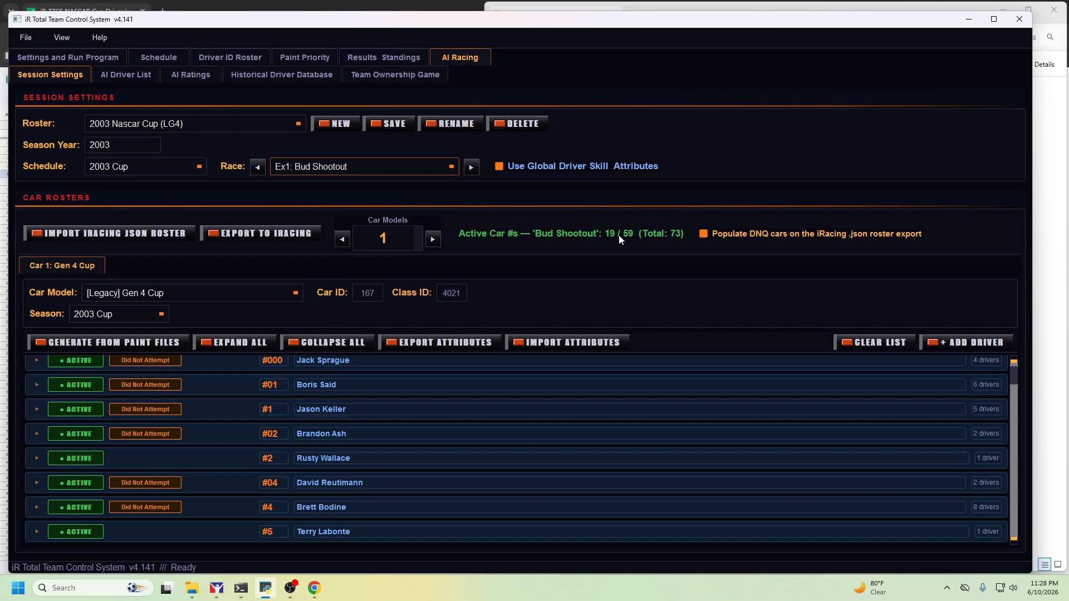
pyautogui.moveTo(623, 234)
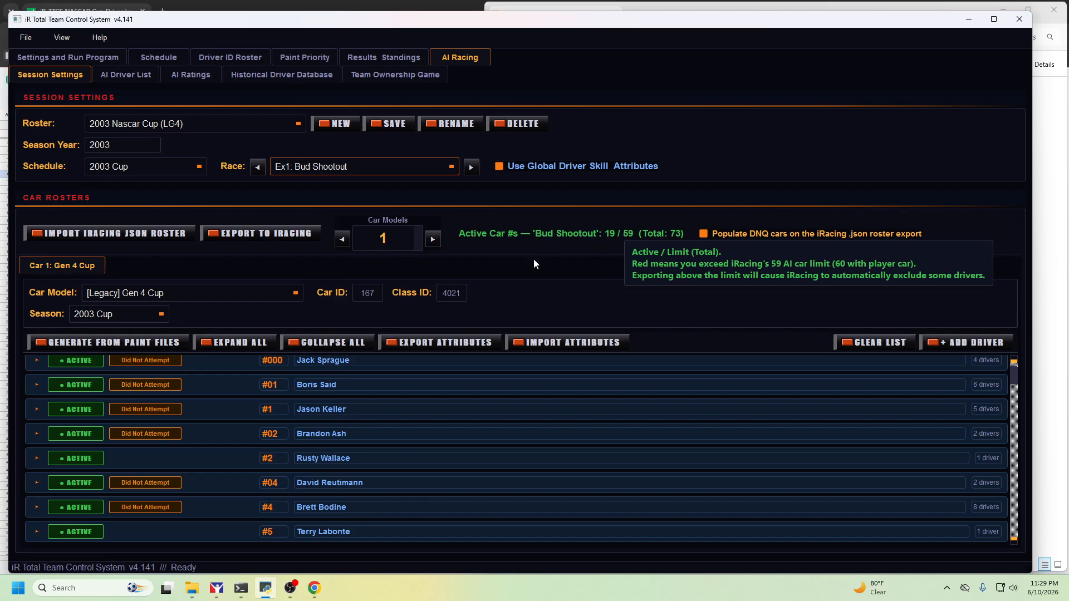
pyautogui.scroll(-5, 386, 451)
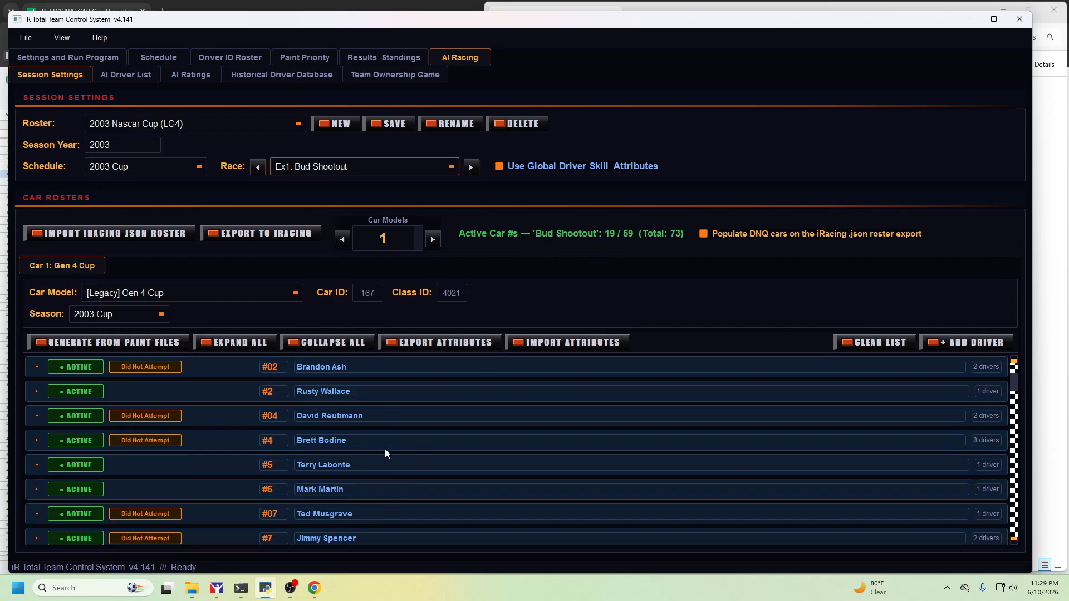
# Look over the Bud Shootout car statuses, then set the session race to R1: Daytona I and examine car #02's drivers
pyautogui.scroll(-3, 386, 454)
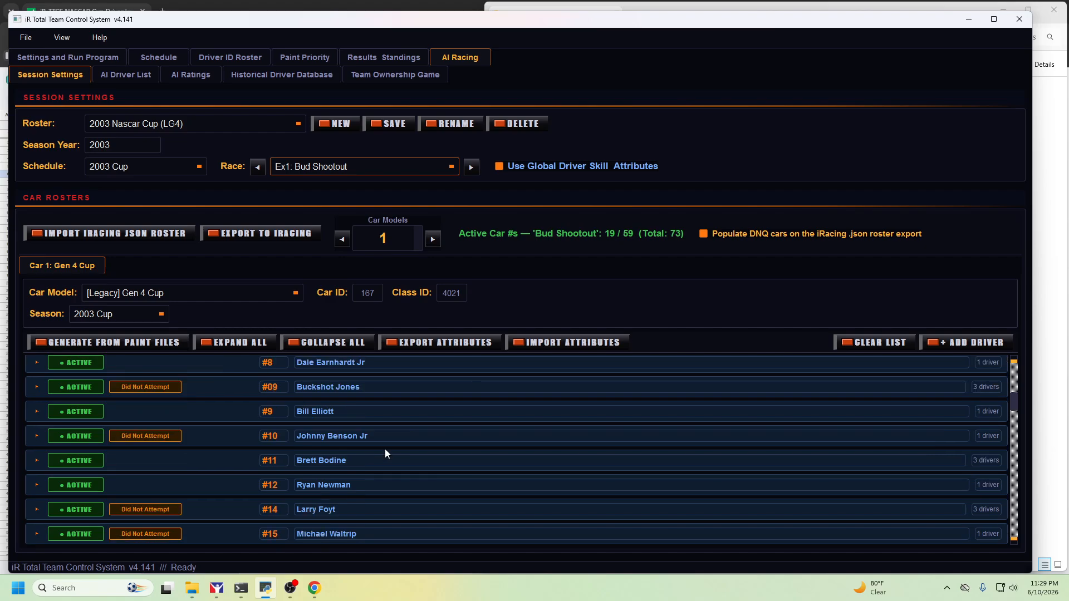
pyautogui.scroll(2, 400, 445)
pyautogui.scroll(5, 400, 442)
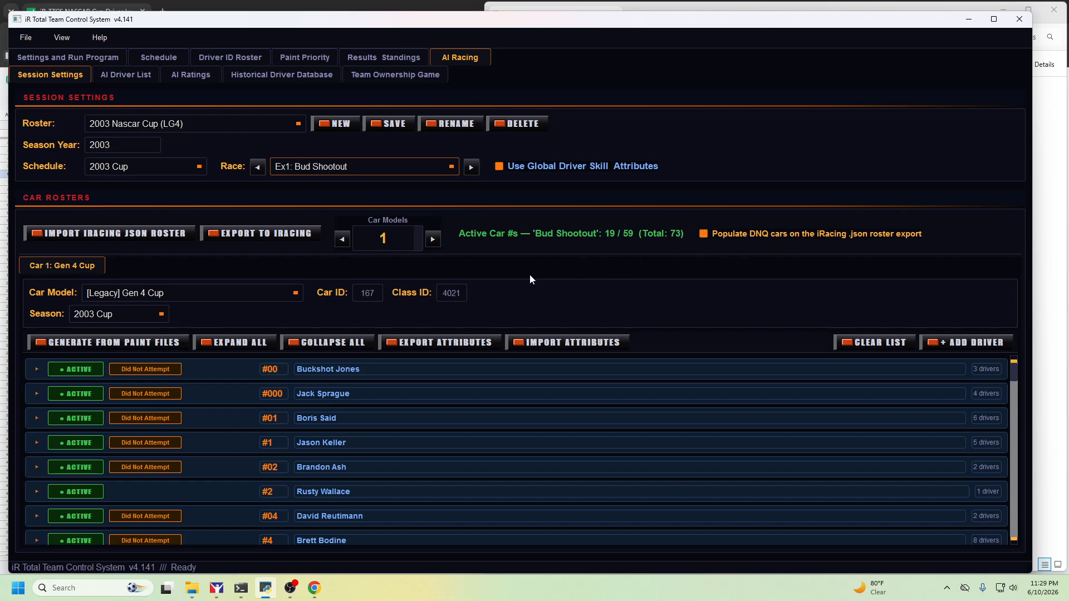
pyautogui.click(471, 168)
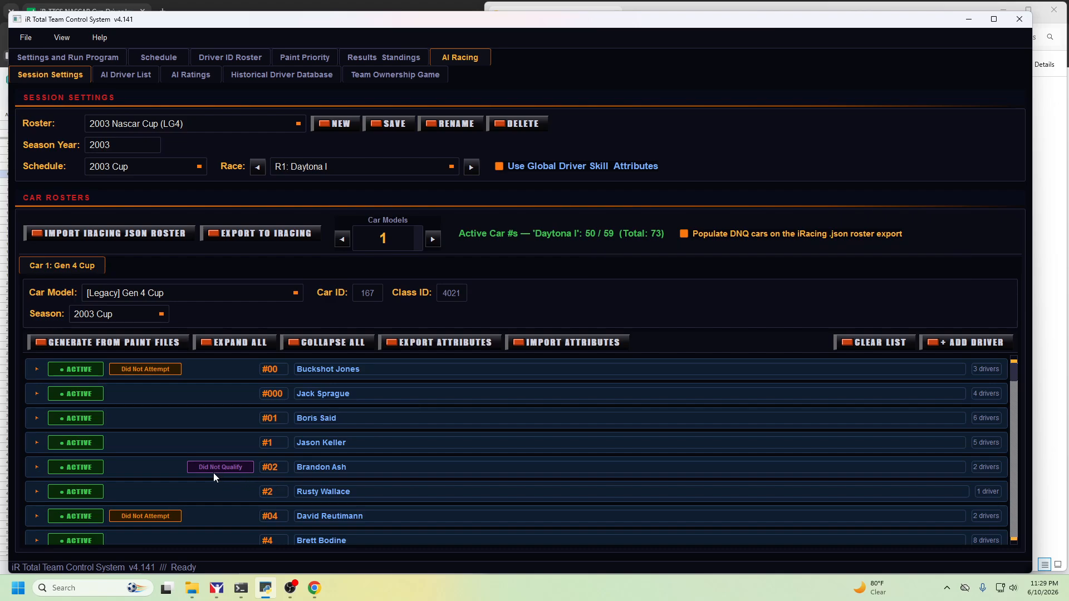
pyautogui.click(42, 468)
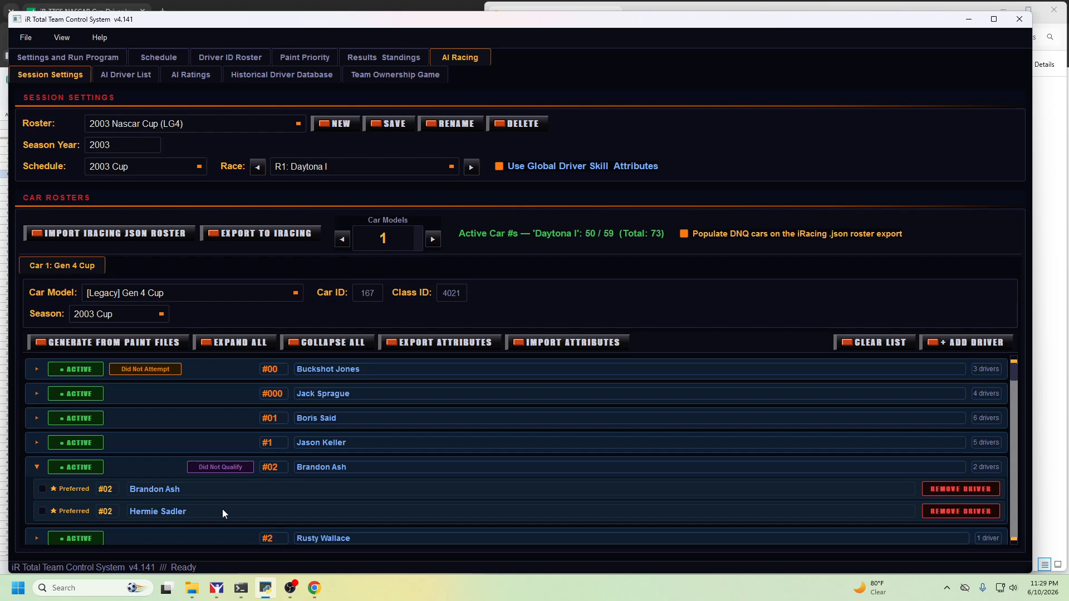
pyautogui.click(38, 468)
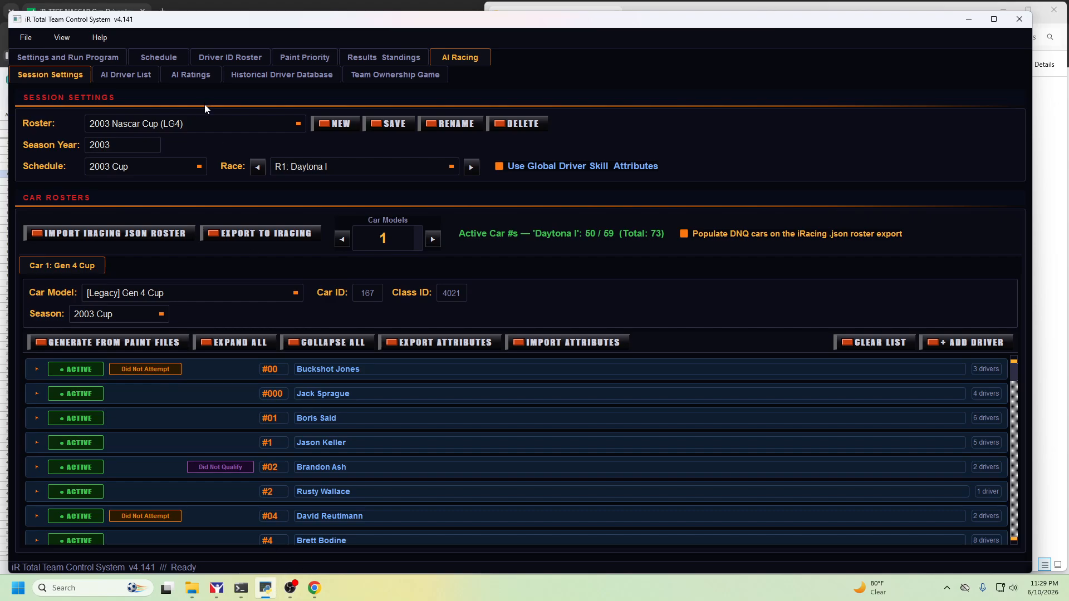
# Examine the Daytona I entries in the AI Driver List and return to the session settings with R1: Daytona I as the race
pyautogui.click(124, 77)
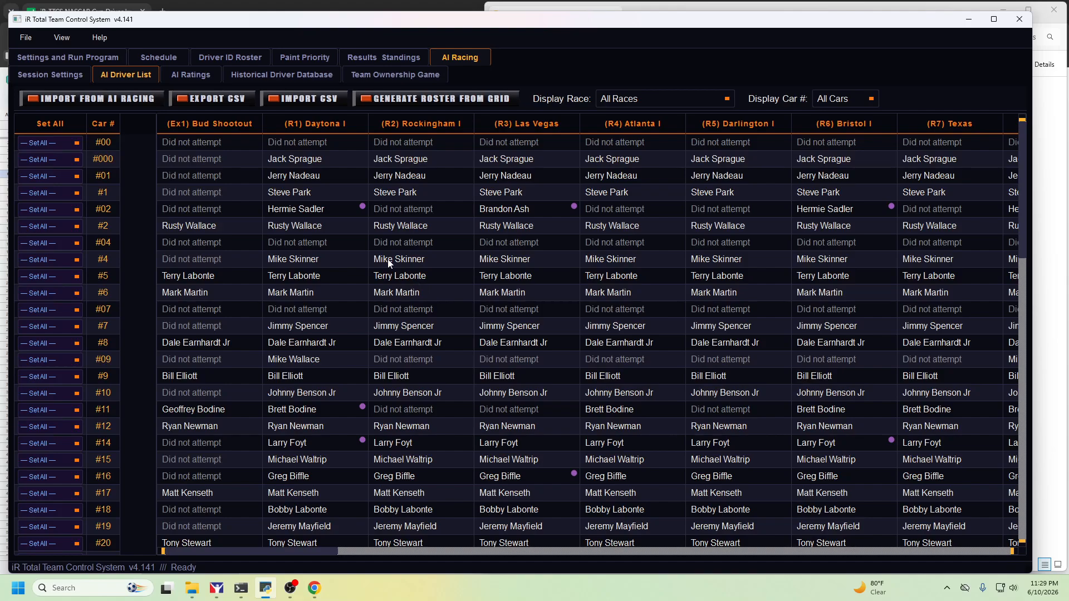
pyautogui.click(50, 75)
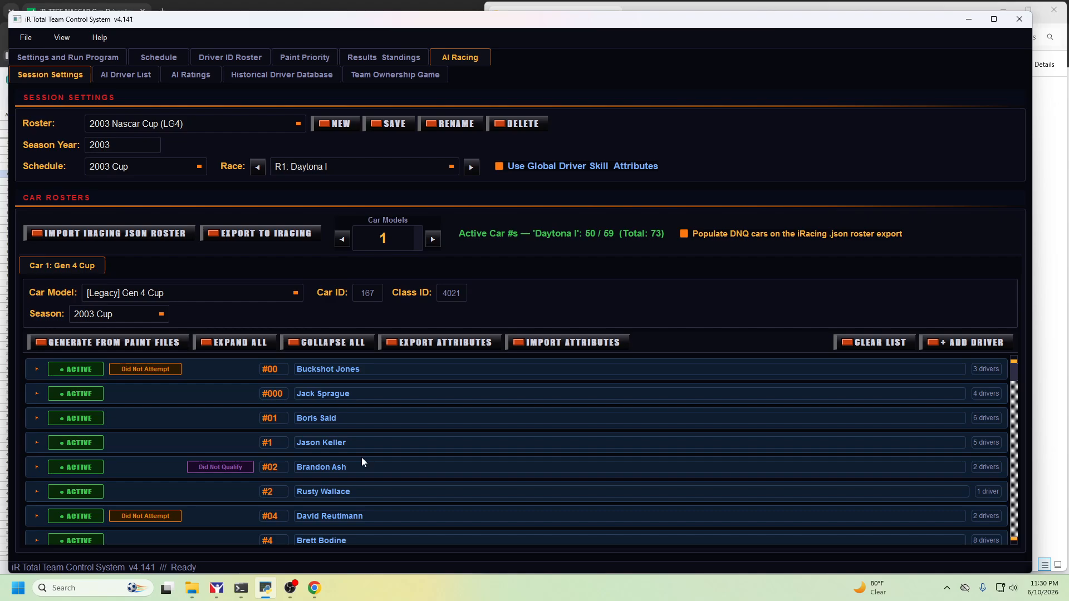
pyautogui.scroll(-1, 362, 461)
pyautogui.click(468, 169)
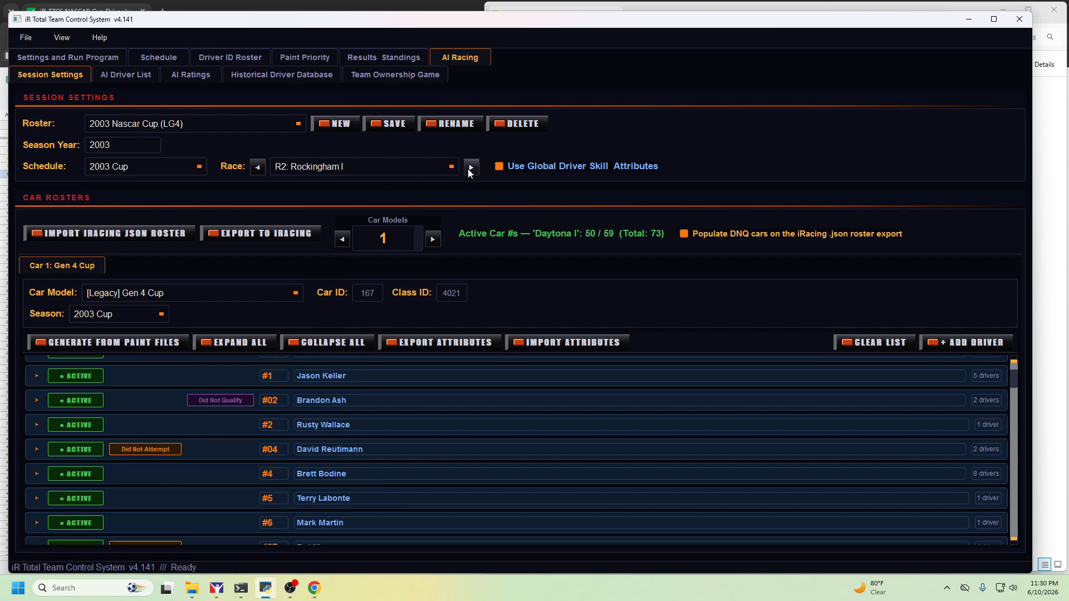
pyautogui.click(258, 167)
pyautogui.scroll(1, 441, 482)
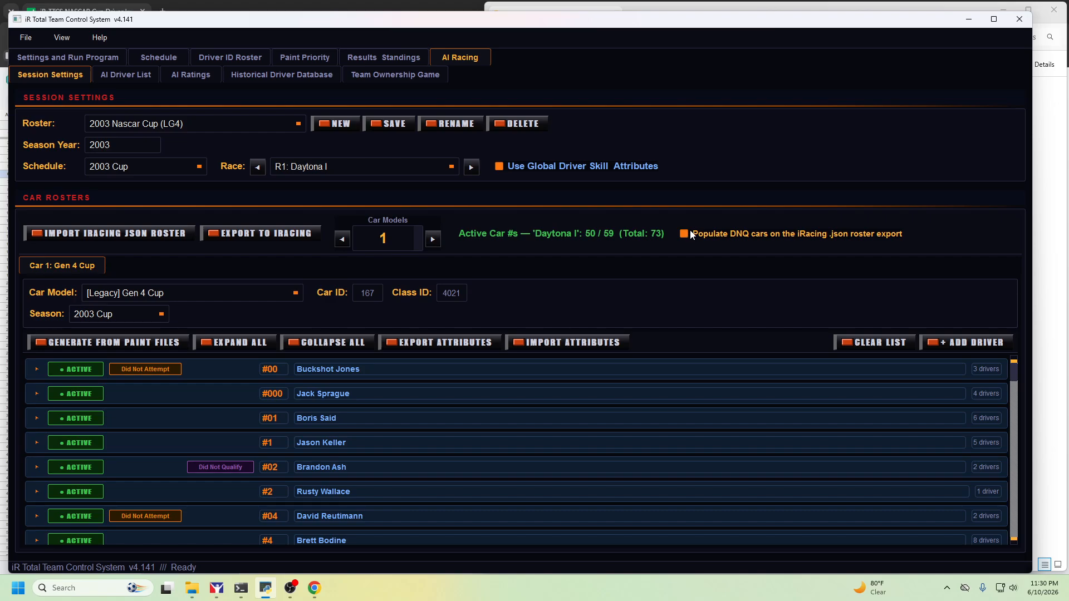
# Try excluding DNQ cars from the iRacing .json roster export, check the Daytona I active car count, and include them again
pyautogui.moveTo(559, 235)
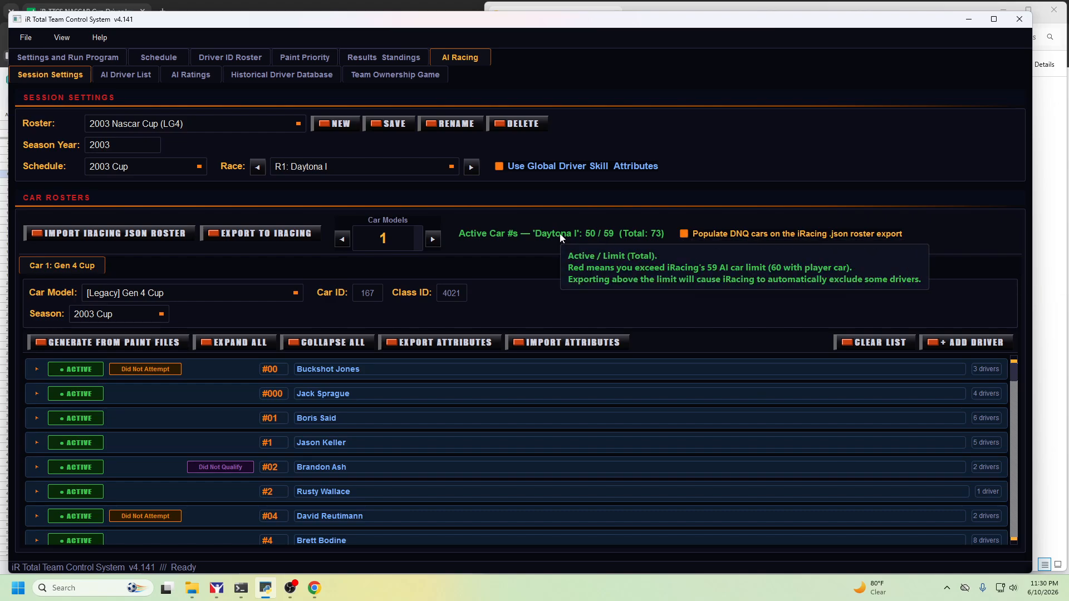
pyautogui.click(683, 234)
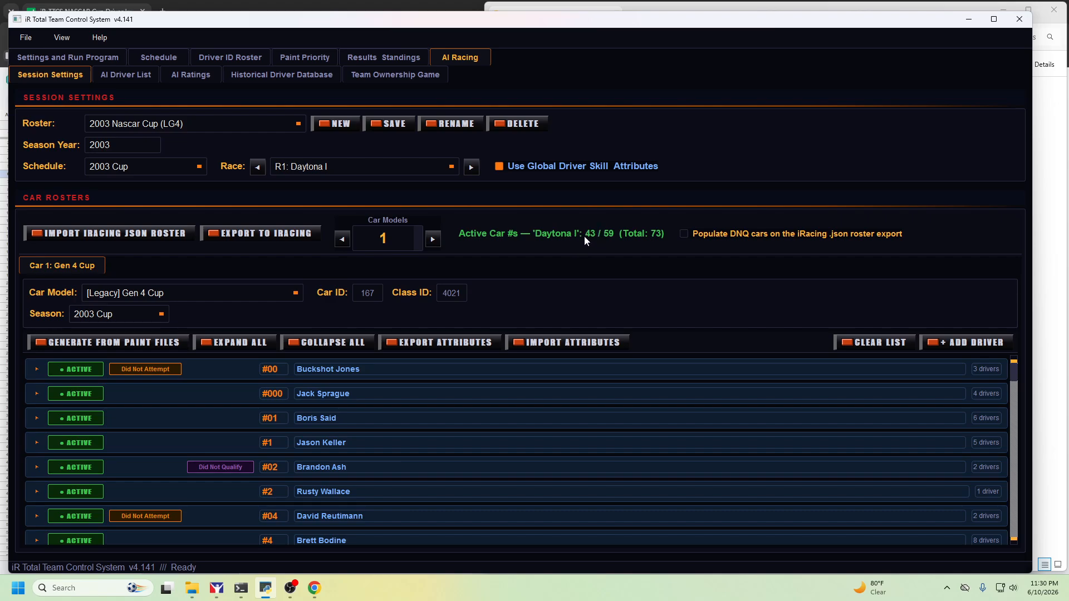
pyautogui.moveTo(584, 240)
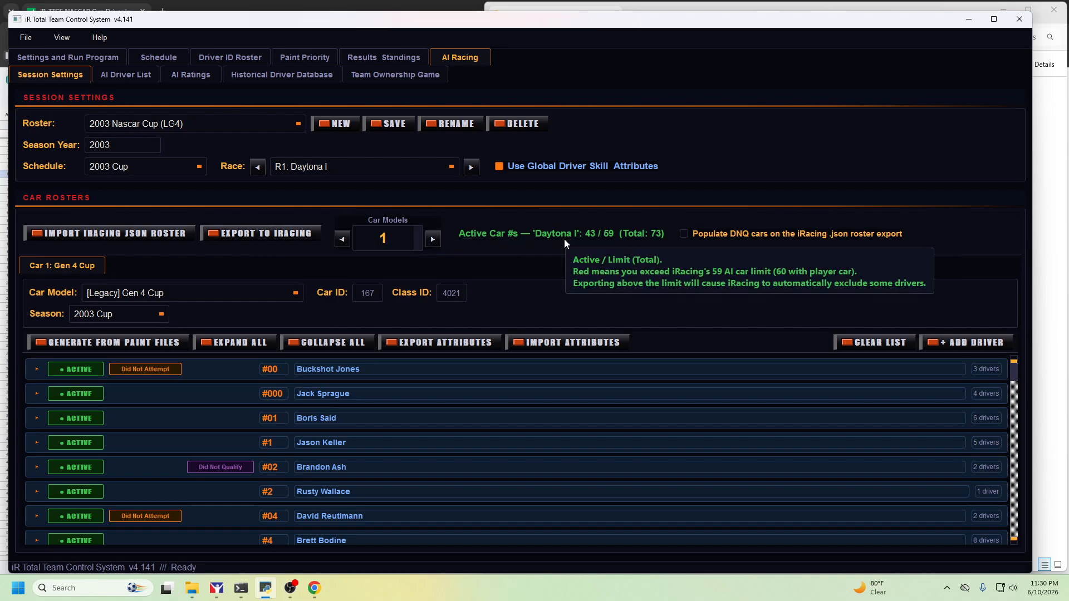
pyautogui.click(686, 234)
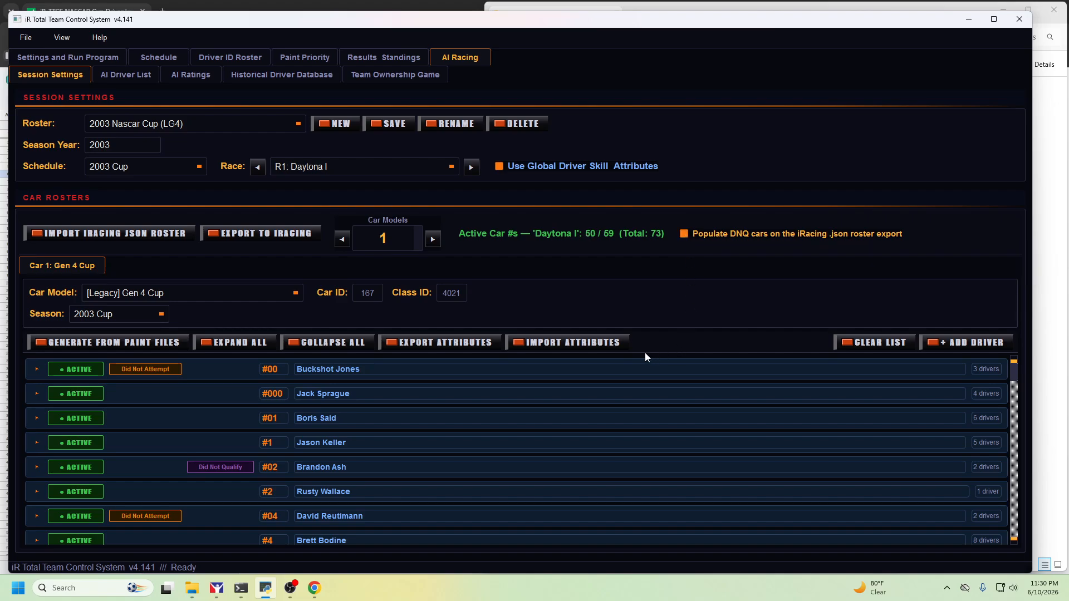
# Save the 2003 Nascar Cup (LG4) roster and load the 2005 Nascar Cup (2003G4) roster
pyautogui.click(393, 125)
pyautogui.click(605, 314)
pyautogui.click(299, 129)
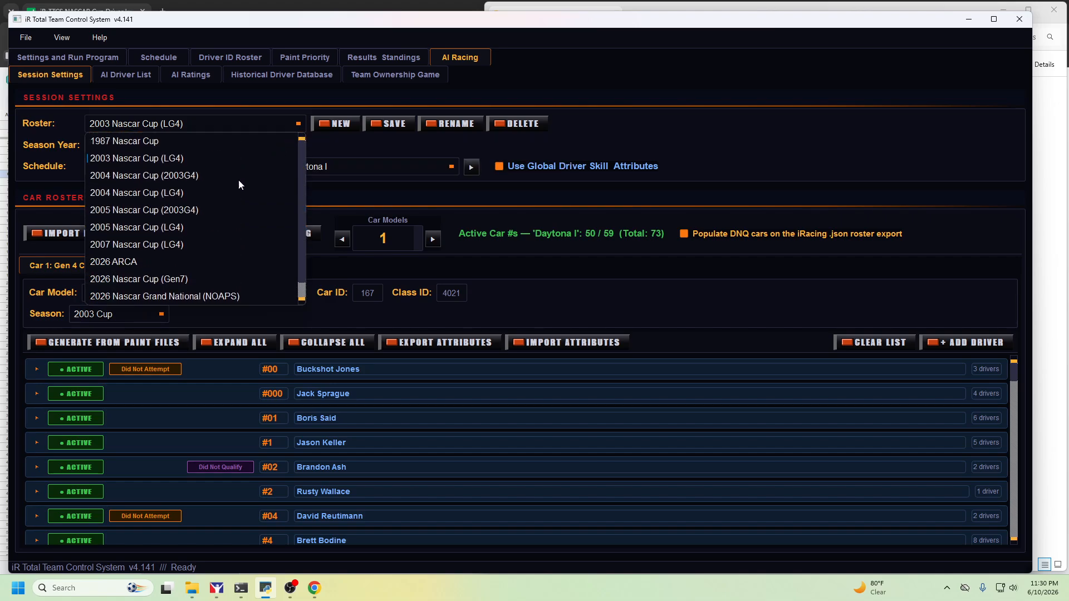
pyautogui.click(176, 211)
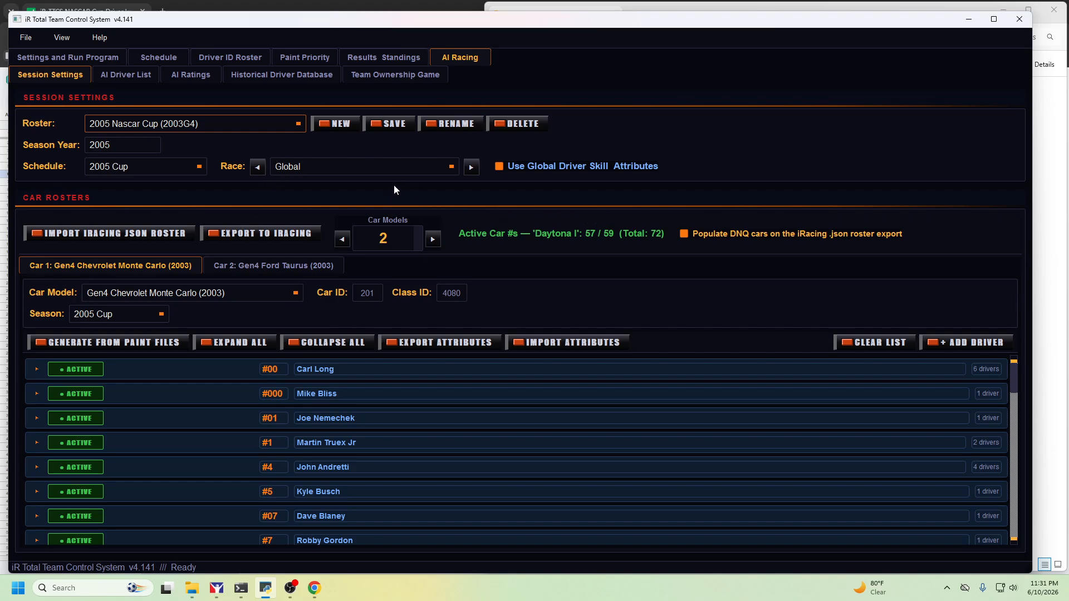
# Set the session race to R2: Fontana I, check its active car count and look over the program's general and sync settings
pyautogui.click(450, 169)
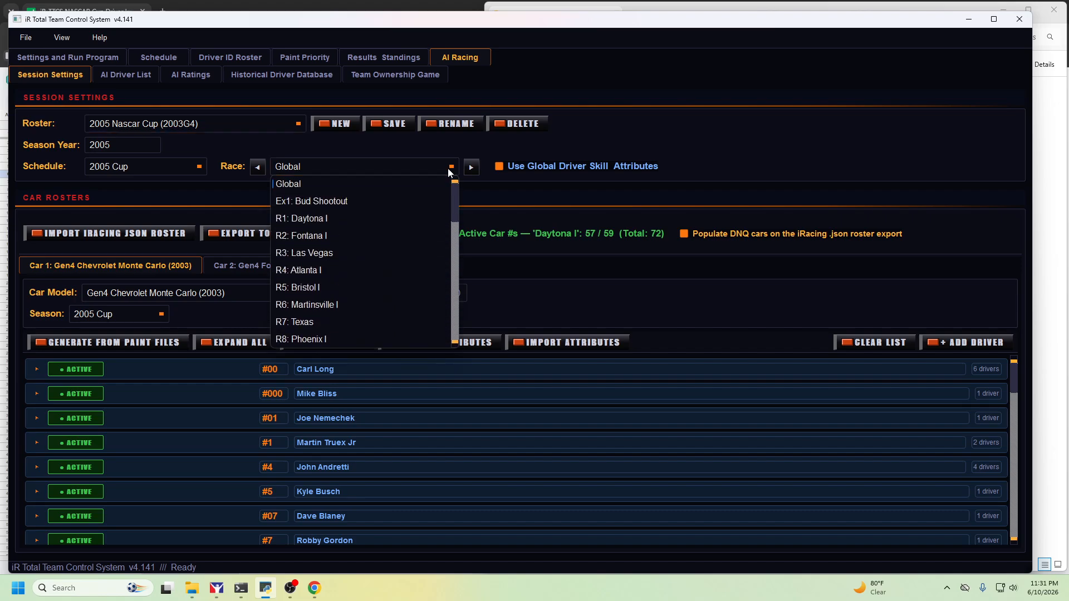
pyautogui.click(310, 238)
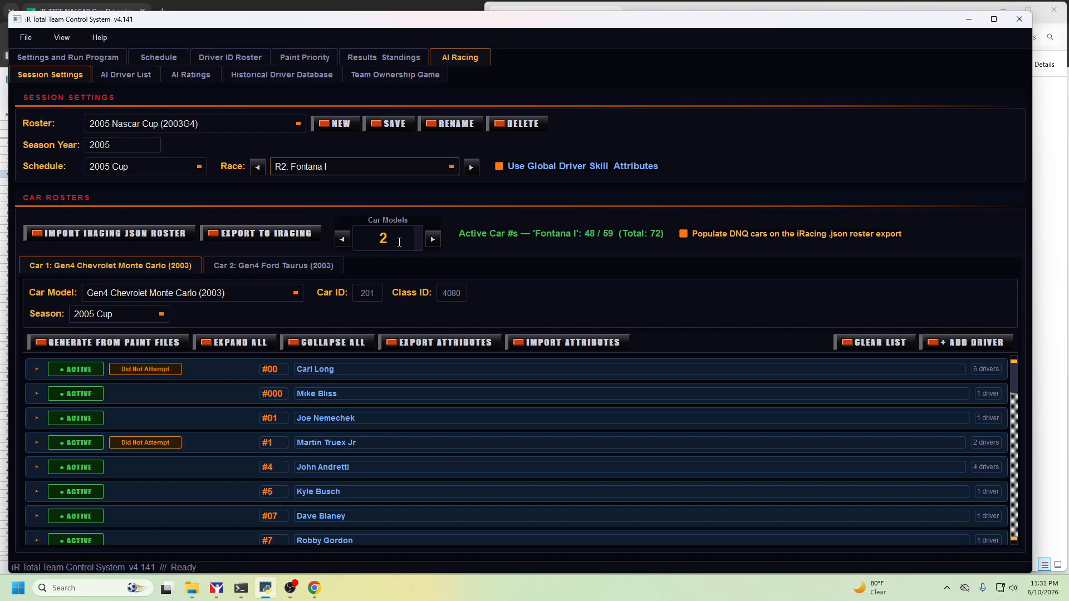
pyautogui.moveTo(591, 238)
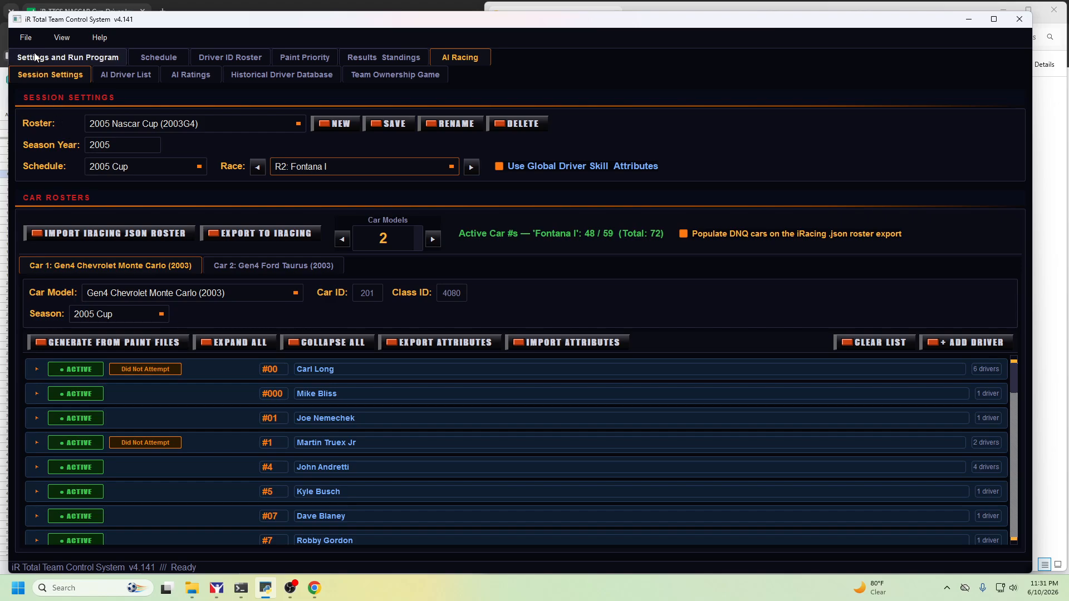
pyautogui.click(55, 58)
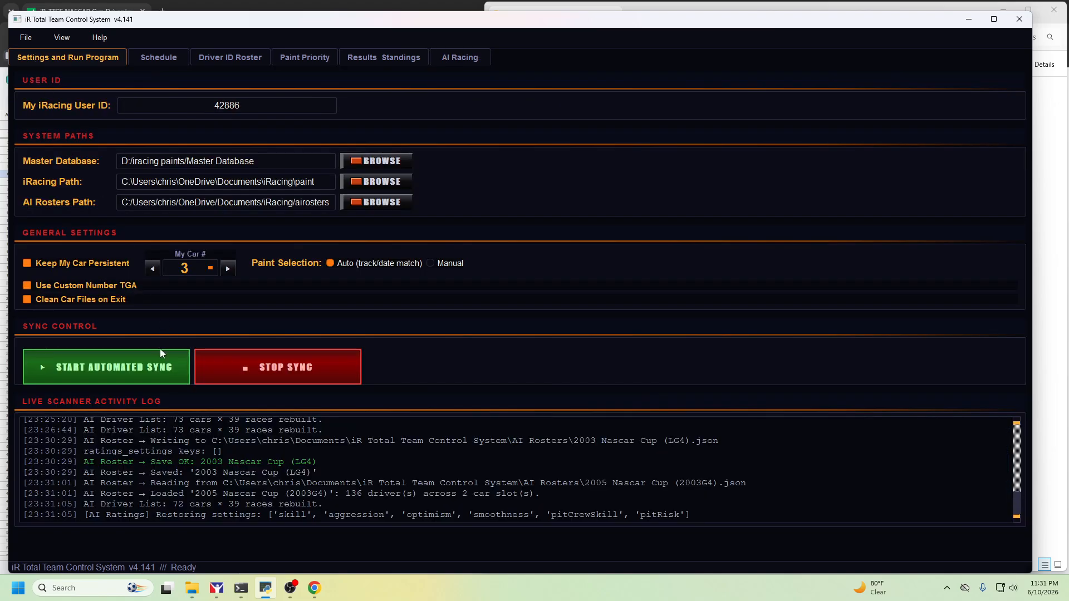
pyautogui.click(453, 60)
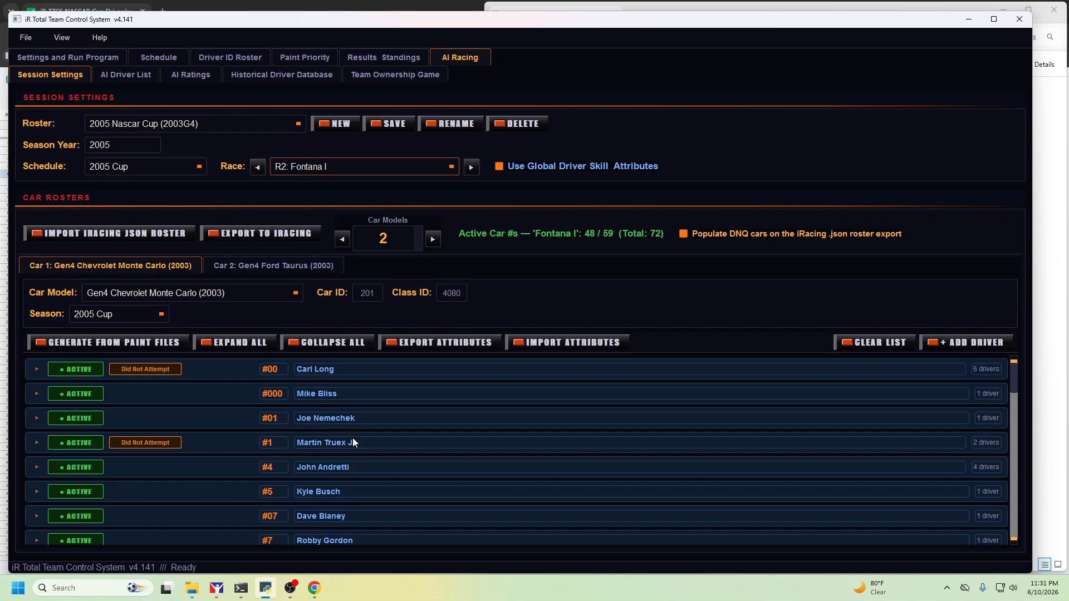
# Try deactivating car #24 for Fontana I, check the active car count with the DNQ export option toggled, and reactivate the car
pyautogui.scroll(-10, 353, 438)
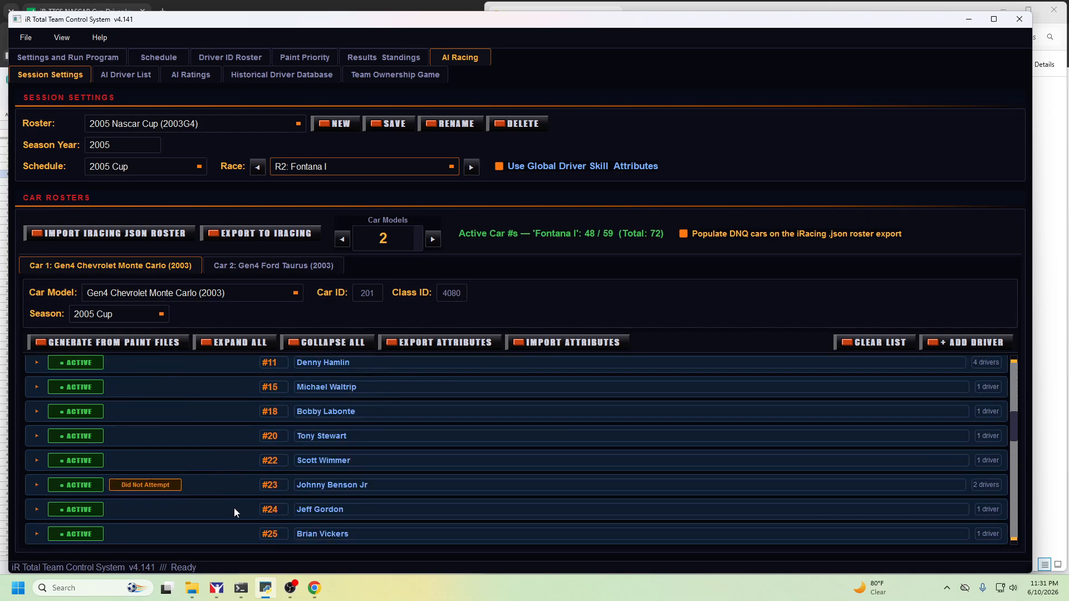
pyautogui.click(82, 510)
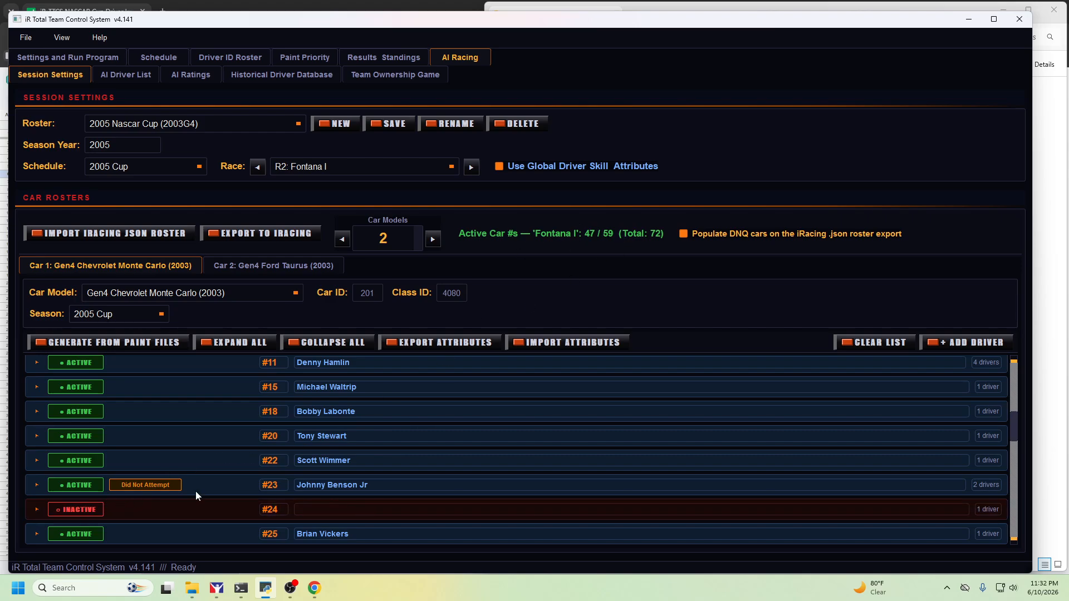
pyautogui.click(683, 234)
pyautogui.click(683, 234)
pyautogui.click(86, 509)
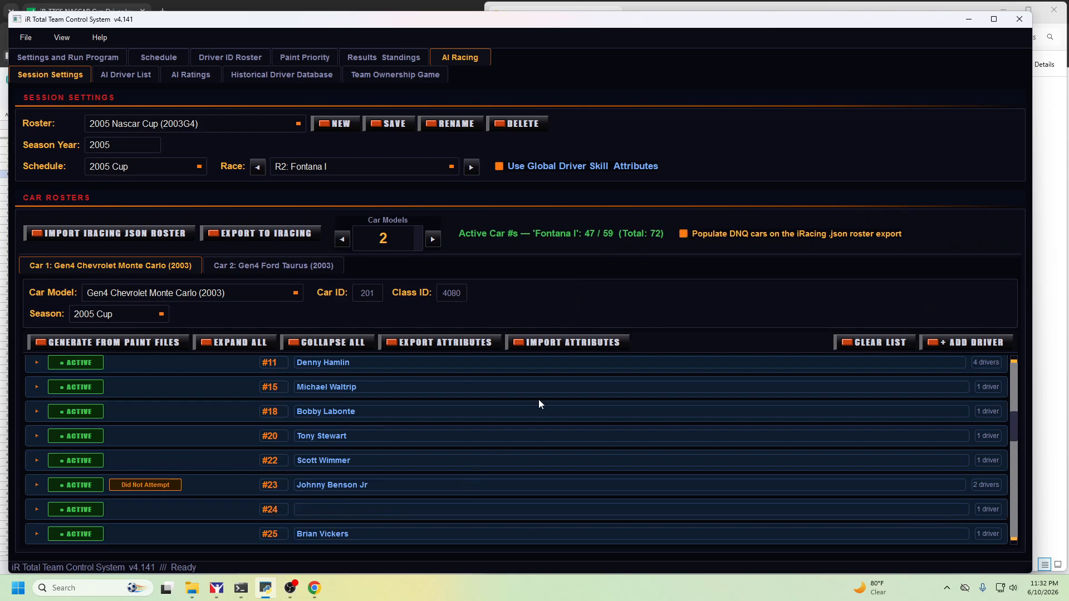
pyautogui.scroll(3, 362, 419)
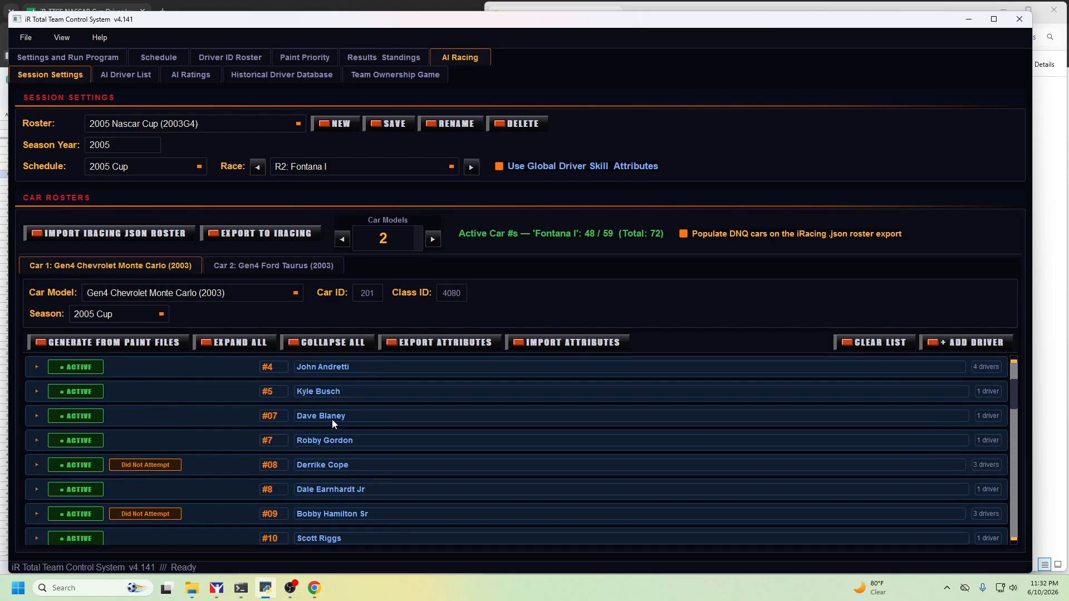
pyautogui.scroll(2, 332, 419)
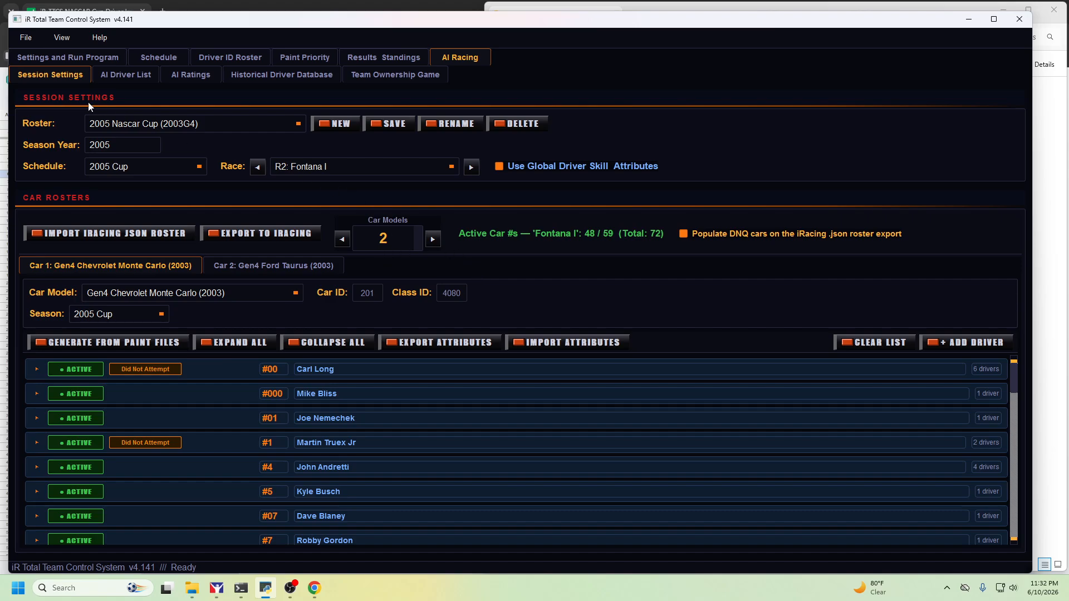
# Move car #42's driver to rank 1 in the AI Ratings driver skill level order
pyautogui.click(186, 76)
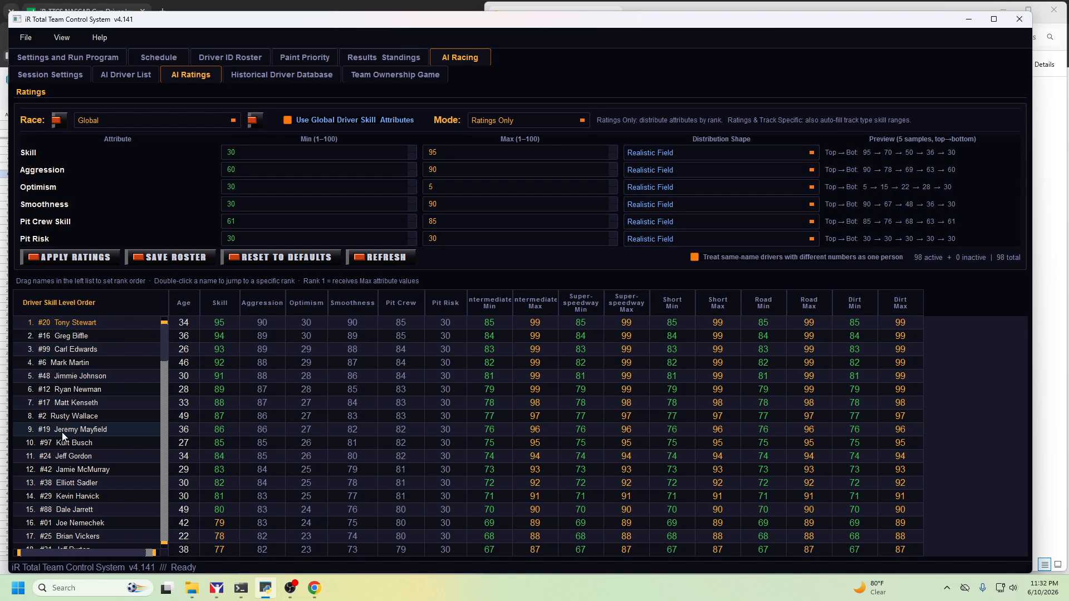
pyautogui.click(73, 325)
pyautogui.moveTo(73, 327)
pyautogui.mouseDown()
pyautogui.moveTo(75, 383)
pyautogui.moveTo(81, 321)
pyautogui.mouseUp()
pyautogui.doubleClick(84, 469)
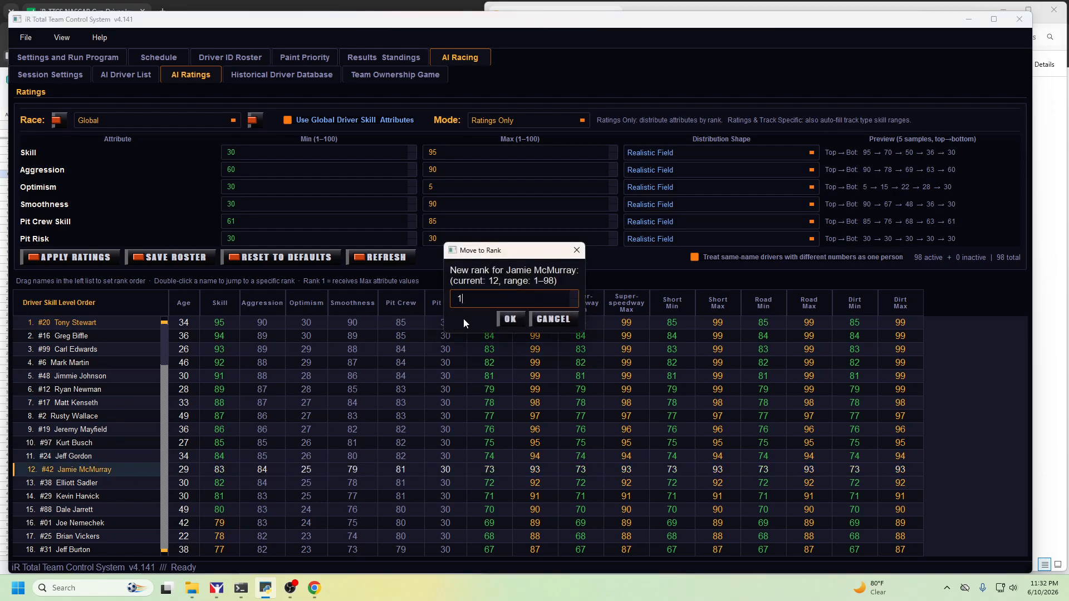
pyautogui.press('Return')
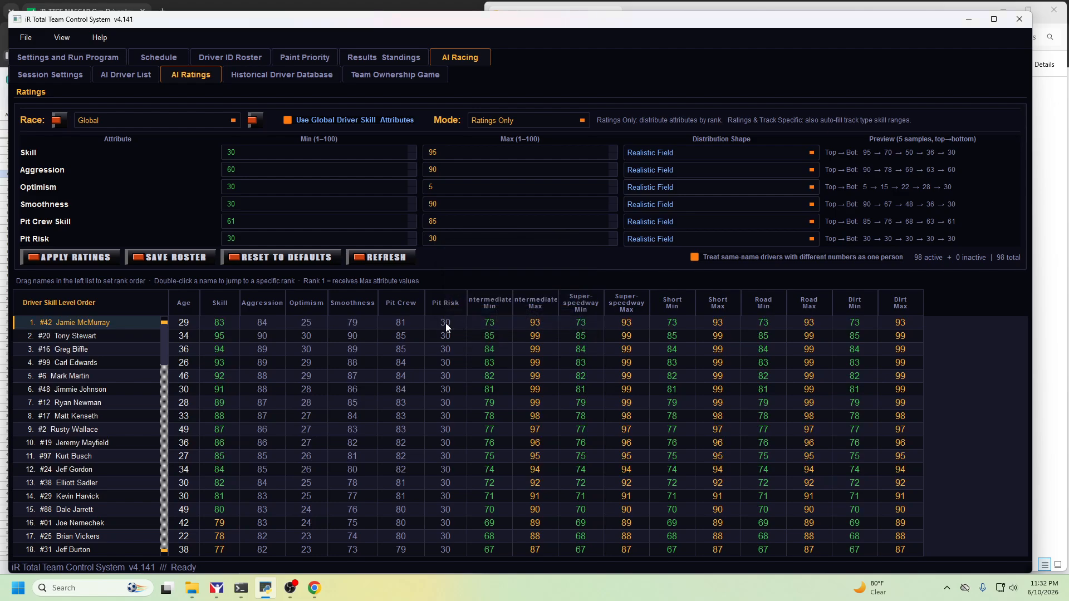
# Return car #42's driver to rank 12 in the driver skill level order
pyautogui.doubleClick(31, 322)
pyautogui.write('12')
pyautogui.press('Return')
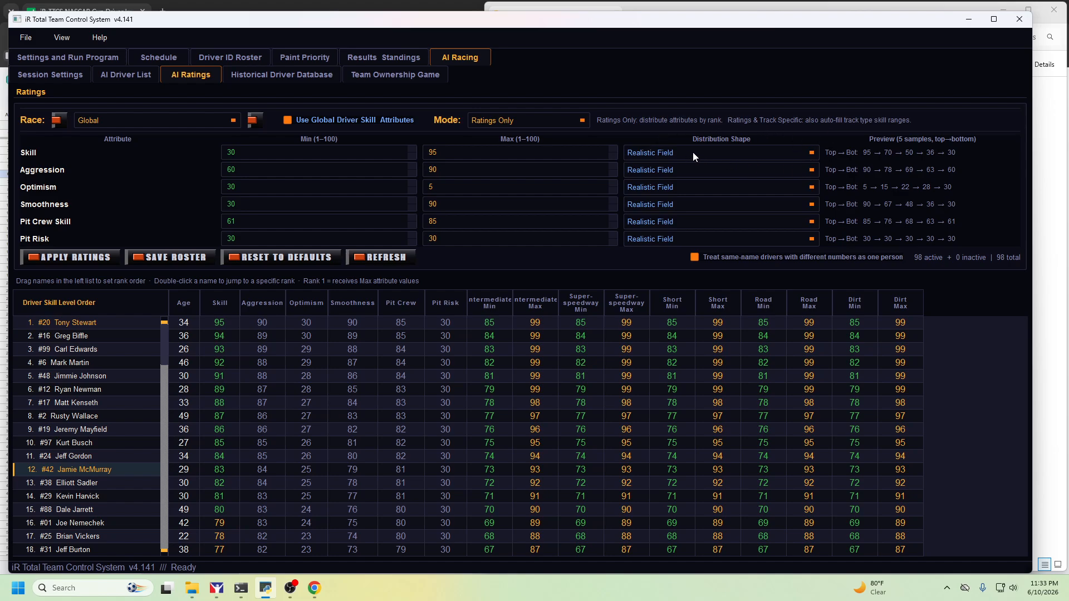
# Set the Skill attribute's distribution shape to Even Spread and look over the drivers' skill values in the ratings table
pyautogui.click(731, 156)
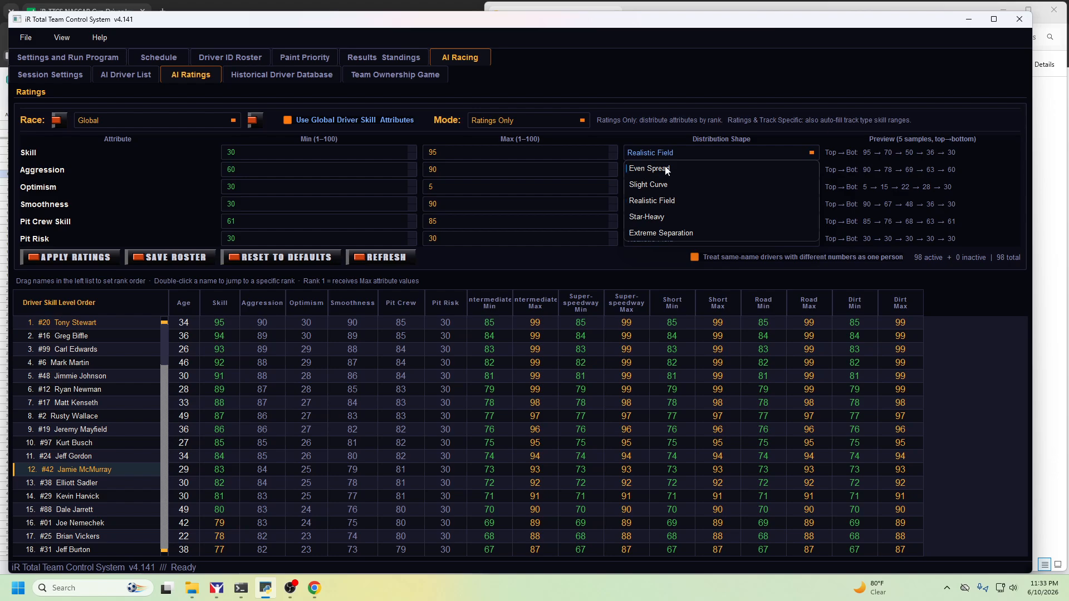
pyautogui.click(667, 170)
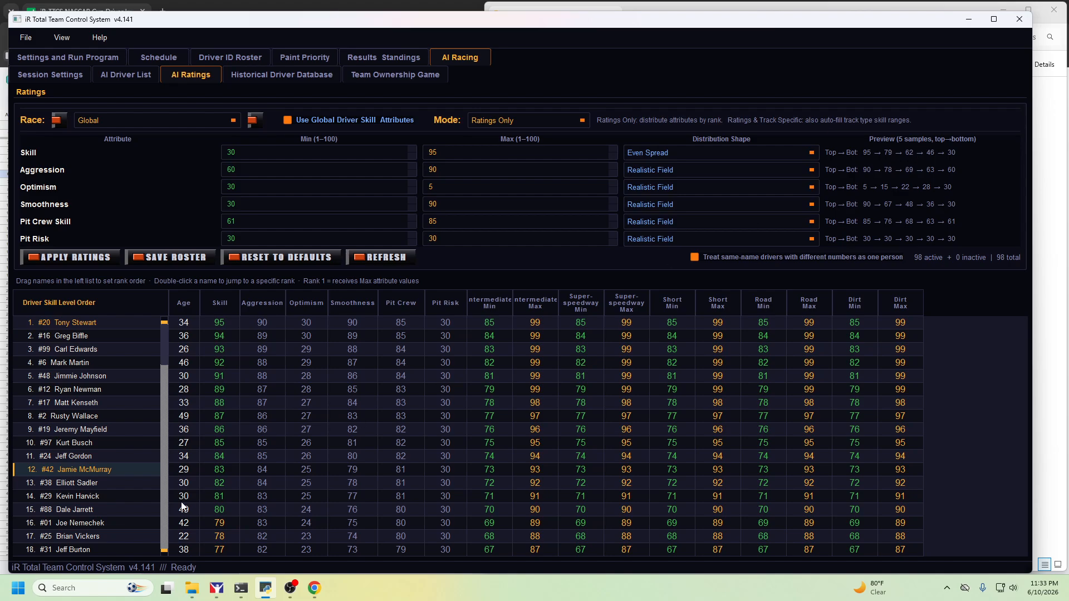
pyautogui.scroll(-4, 266, 513)
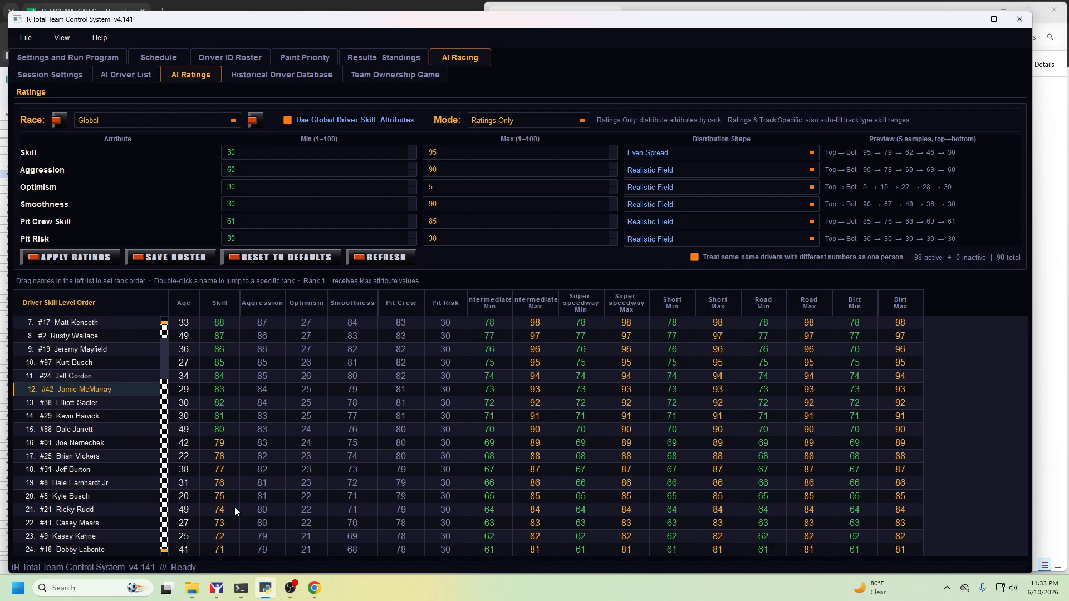
pyautogui.scroll(-3, 227, 546)
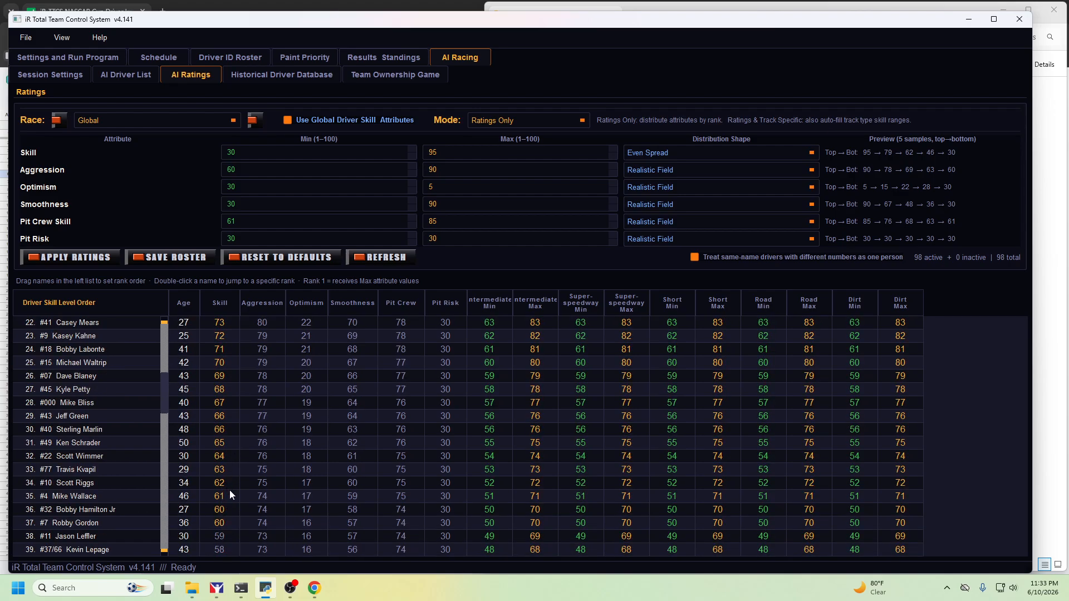
pyautogui.scroll(-5, 229, 490)
pyautogui.scroll(12, 243, 519)
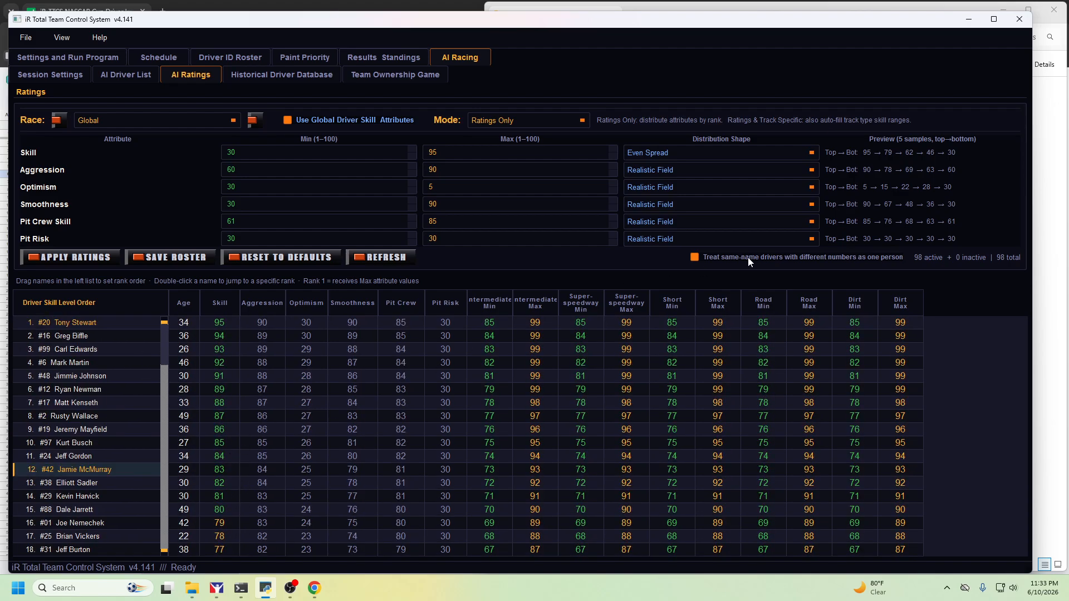
# Preview Slight Curve, Realistic Field, Star-Heavy and Extreme Separation as the Skill attribute's distribution shape, and return it to Even Spread
pyautogui.click(724, 154)
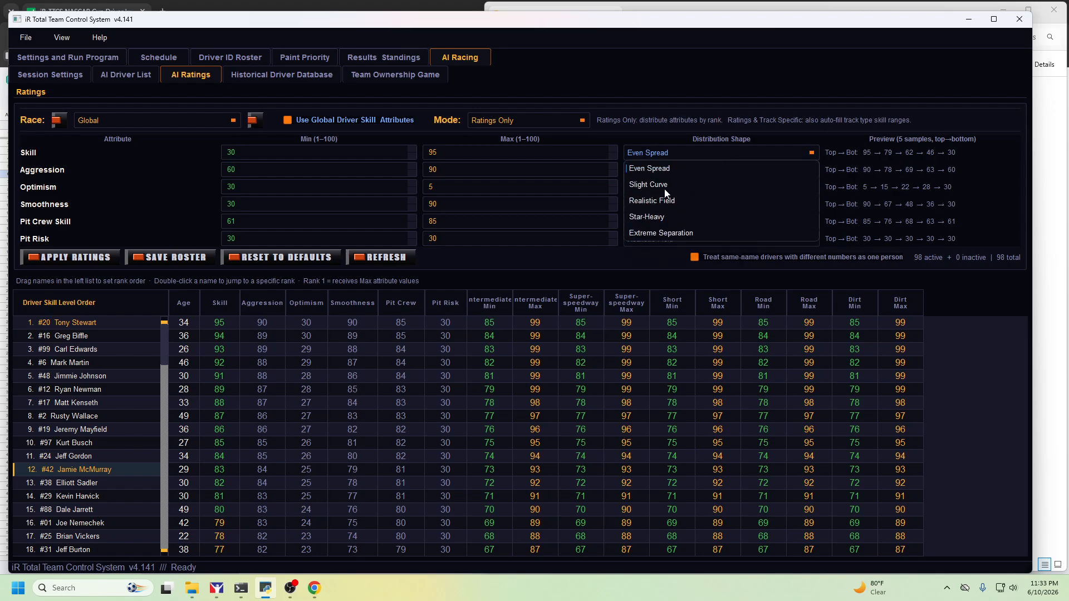
pyautogui.click(661, 185)
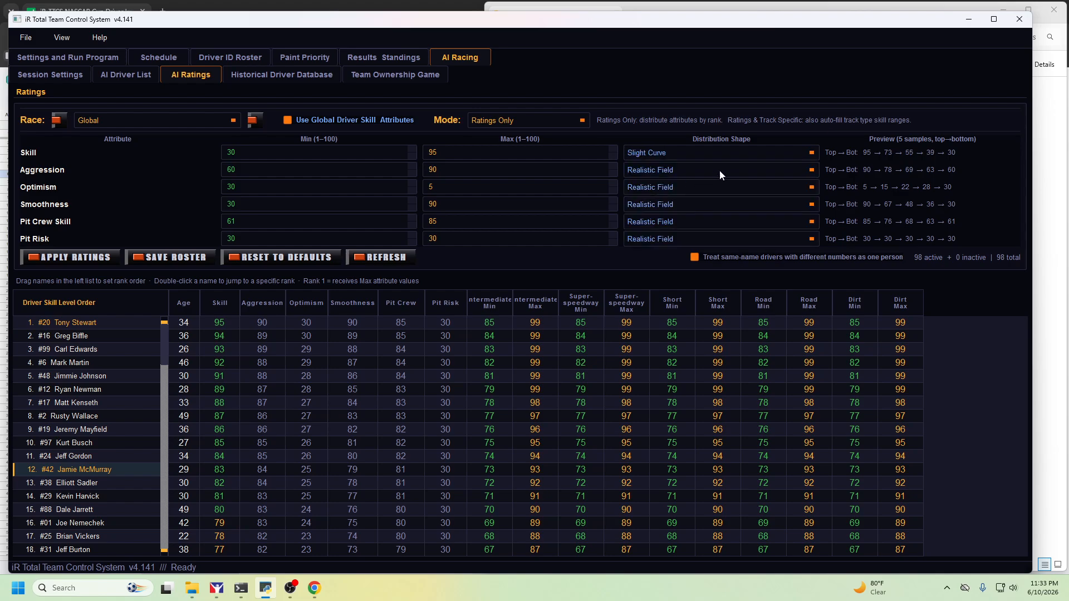
pyautogui.click(667, 156)
pyautogui.click(663, 202)
pyautogui.click(697, 152)
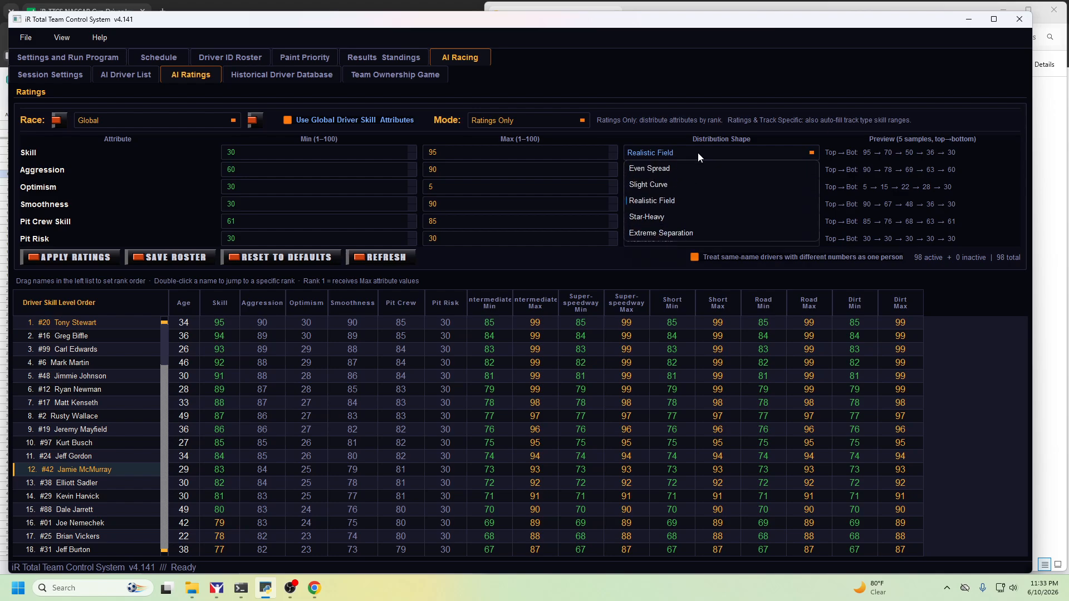
pyautogui.click(653, 220)
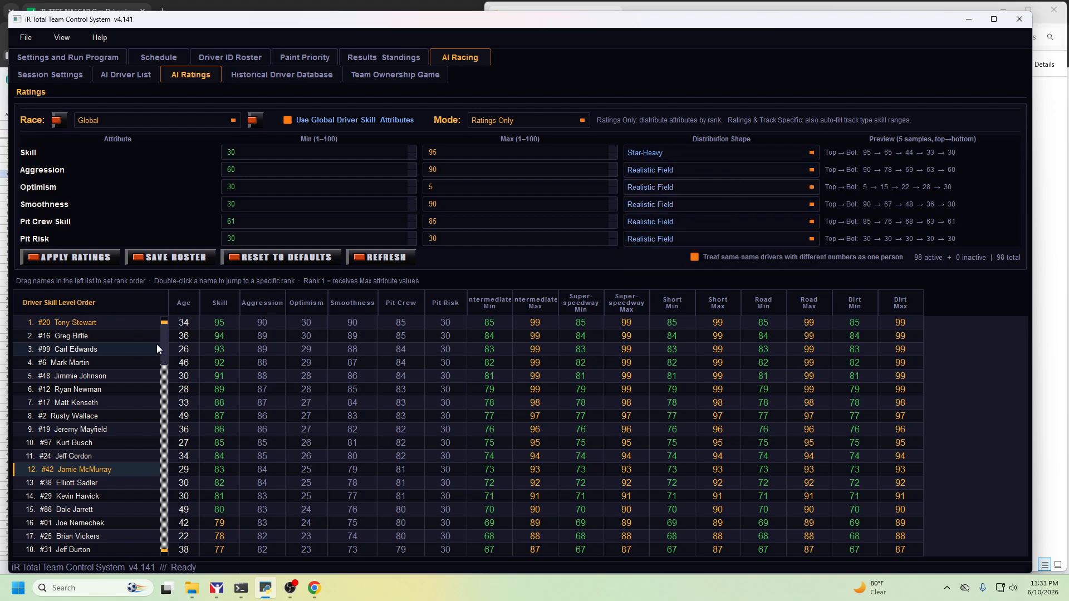
pyautogui.click(650, 154)
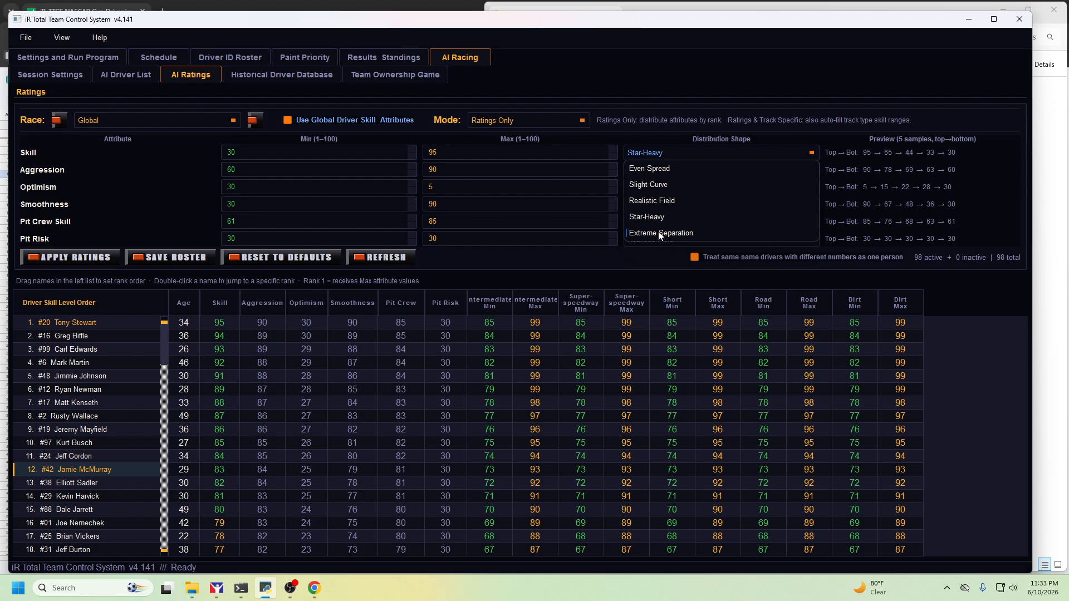
pyautogui.click(660, 233)
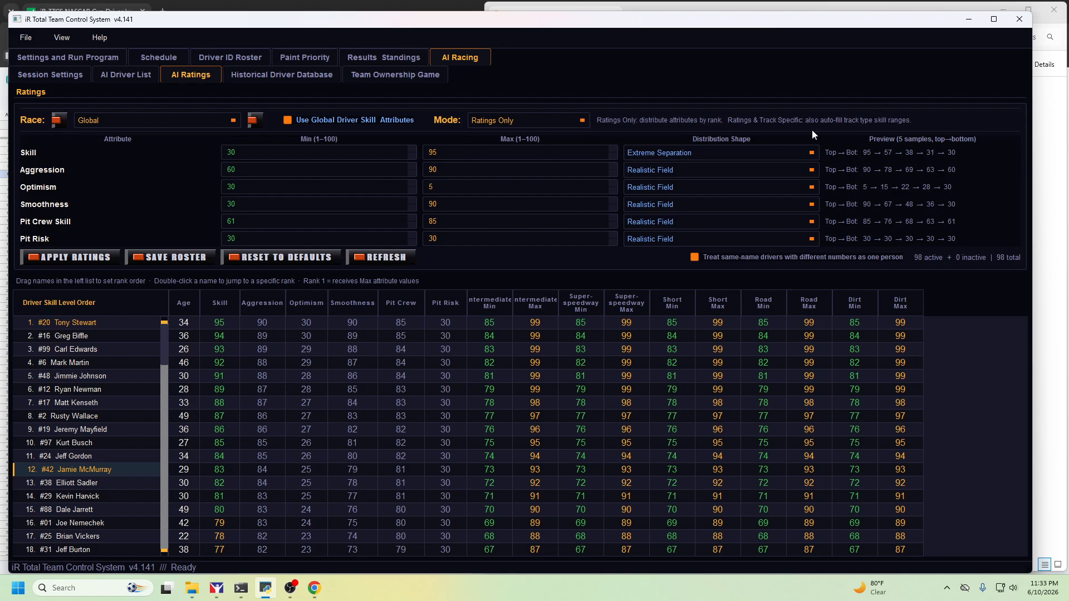
pyautogui.click(690, 156)
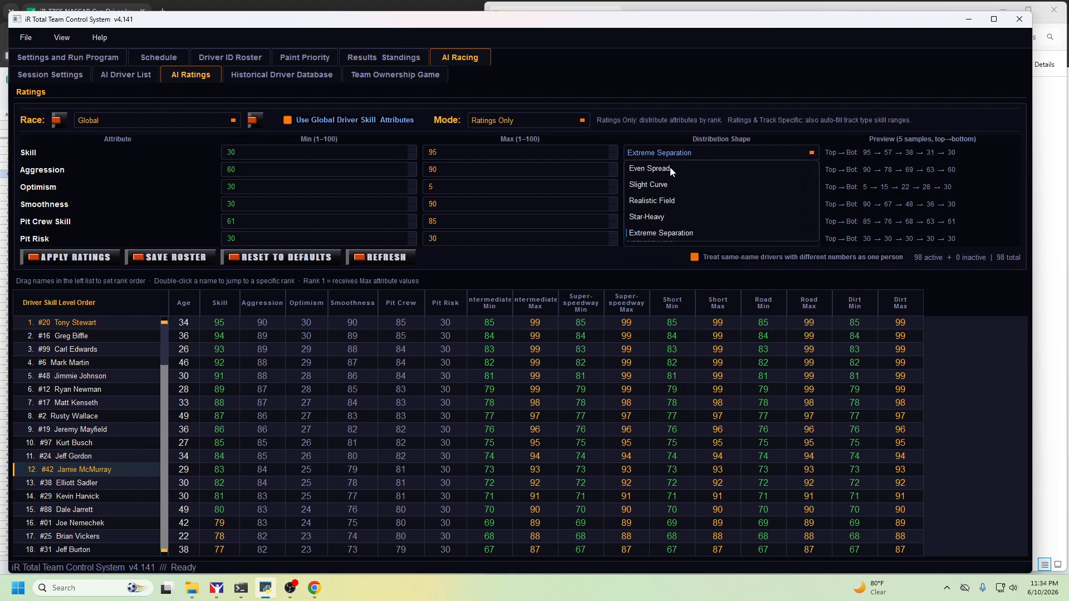
pyautogui.click(669, 167)
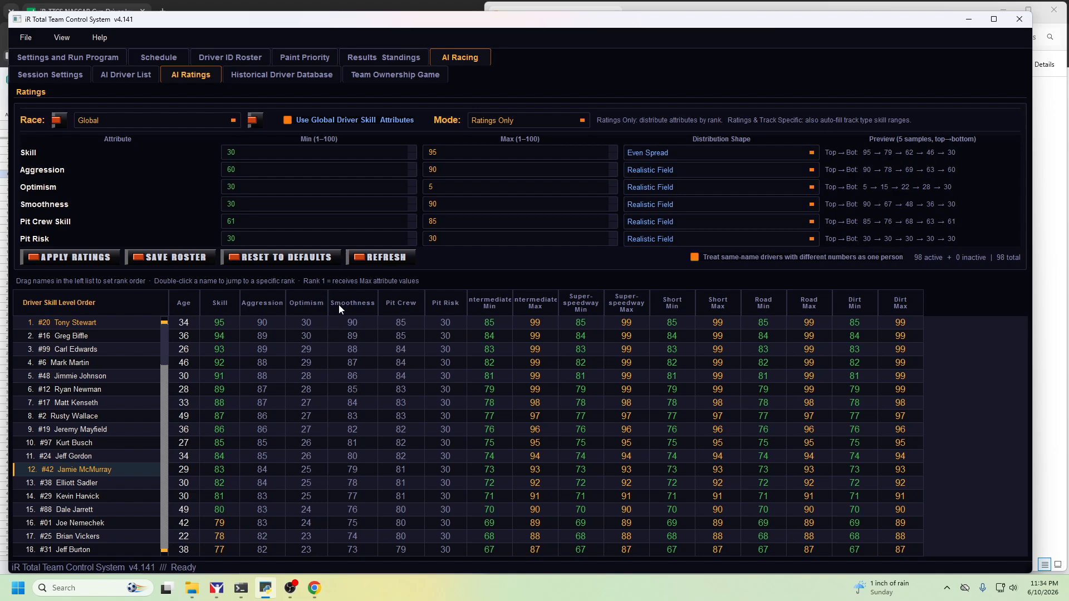
# Apply the global ratings with Skill on Even Spread and look over the drivers' values down the table
pyautogui.click(98, 259)
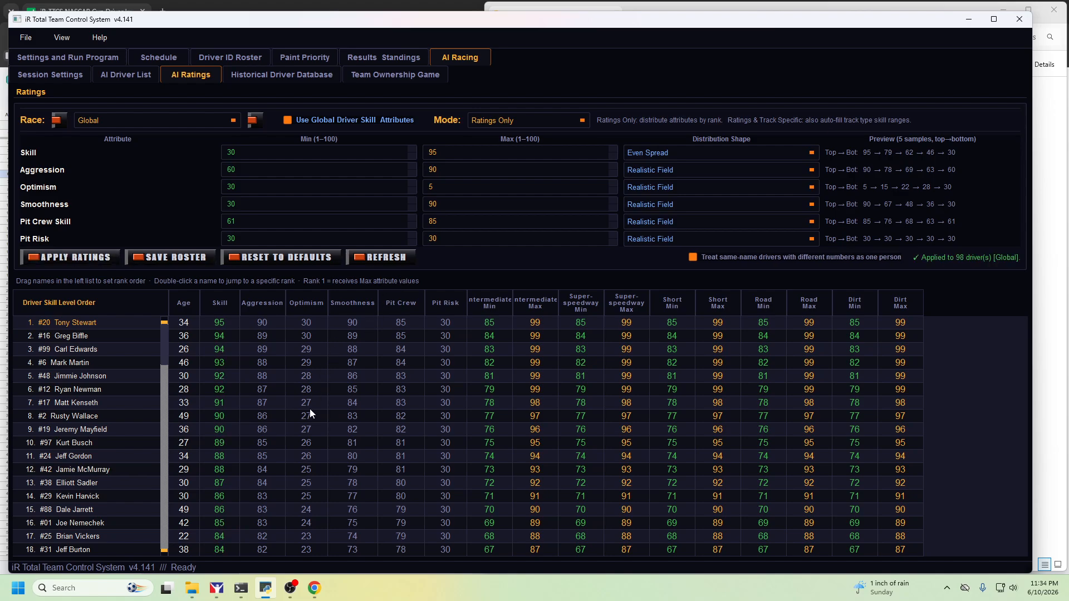
pyautogui.scroll(-14, 310, 414)
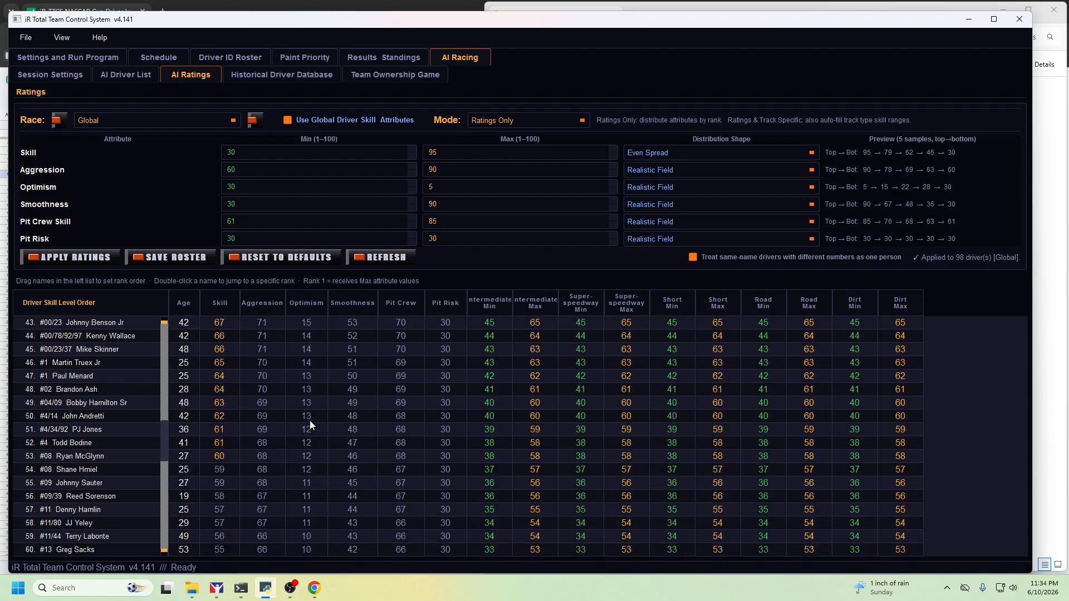
pyautogui.scroll(-10, 310, 423)
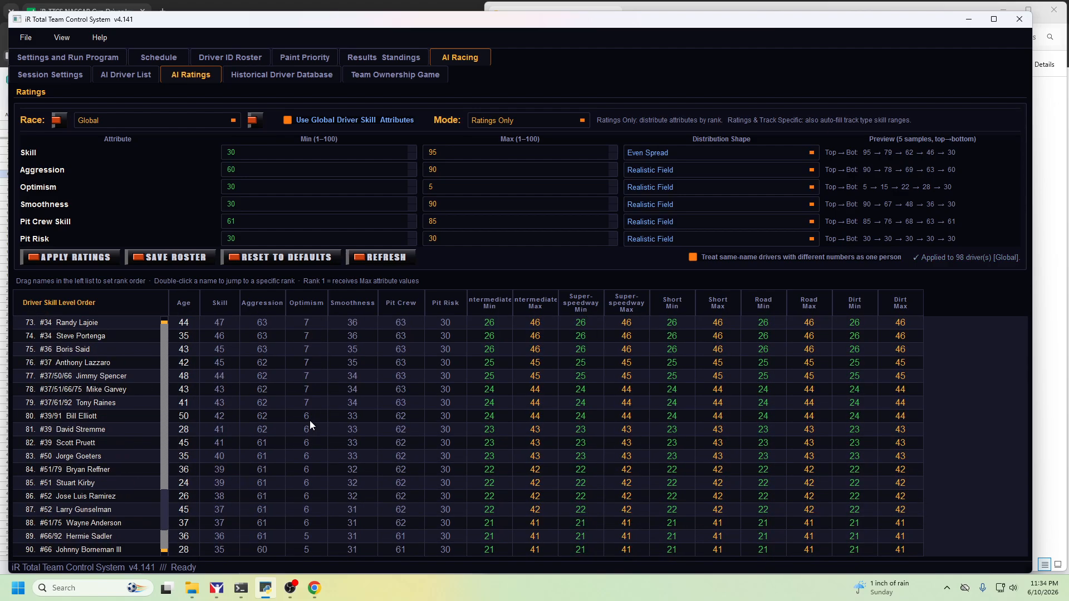
pyautogui.scroll(8, 310, 420)
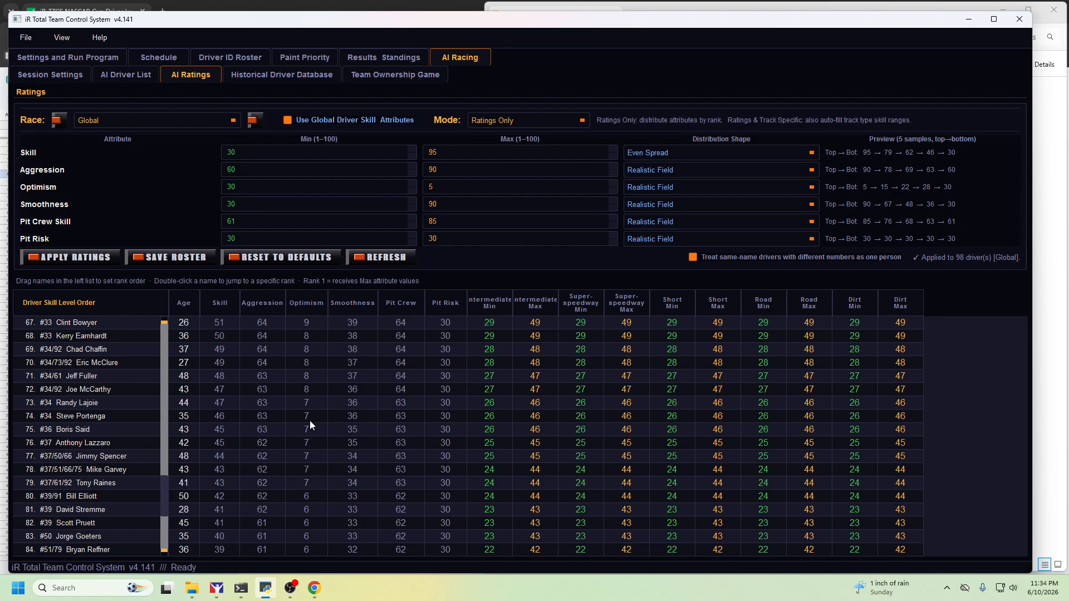
# Set the Optimism range to a minimum of 5 and a maximum of 30, and apply the ratings
pyautogui.moveTo(281, 192); pyautogui.dragTo(199, 189)
pyautogui.write('5')
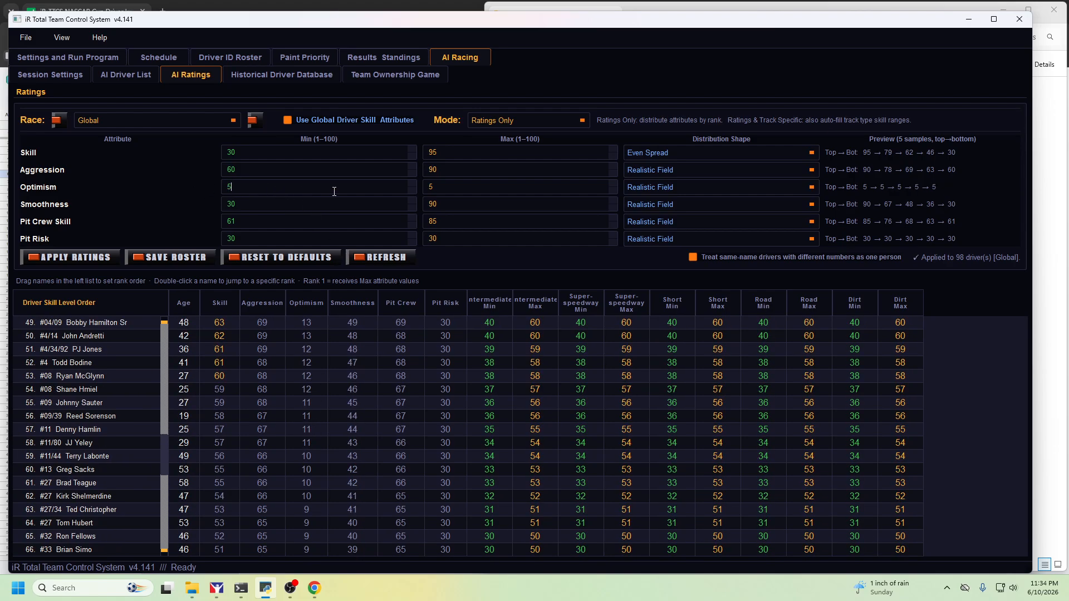
pyautogui.doubleClick(446, 191)
pyautogui.write('30')
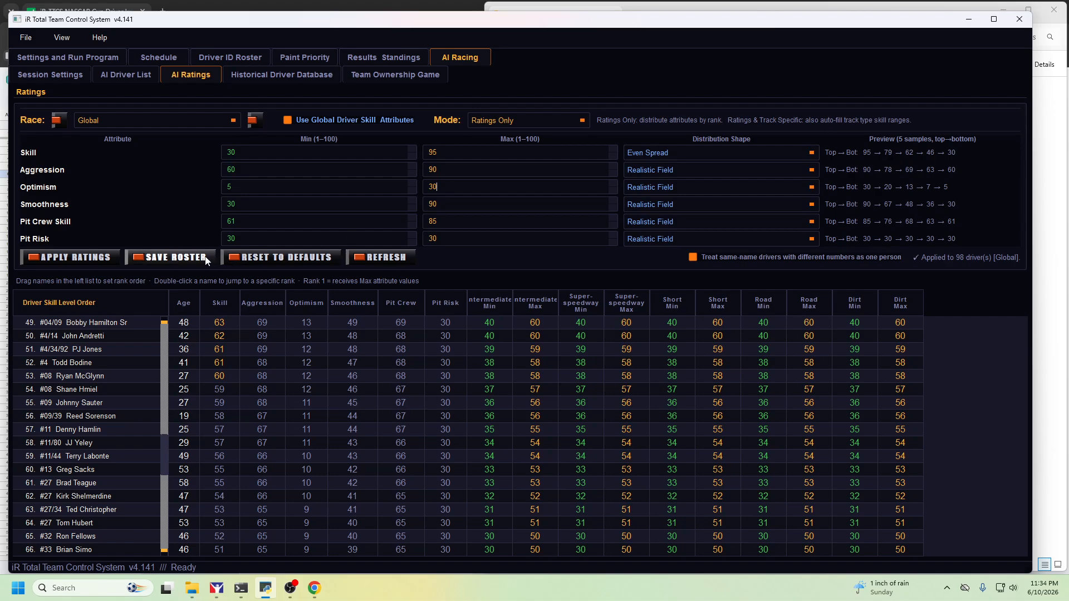
pyautogui.click(103, 258)
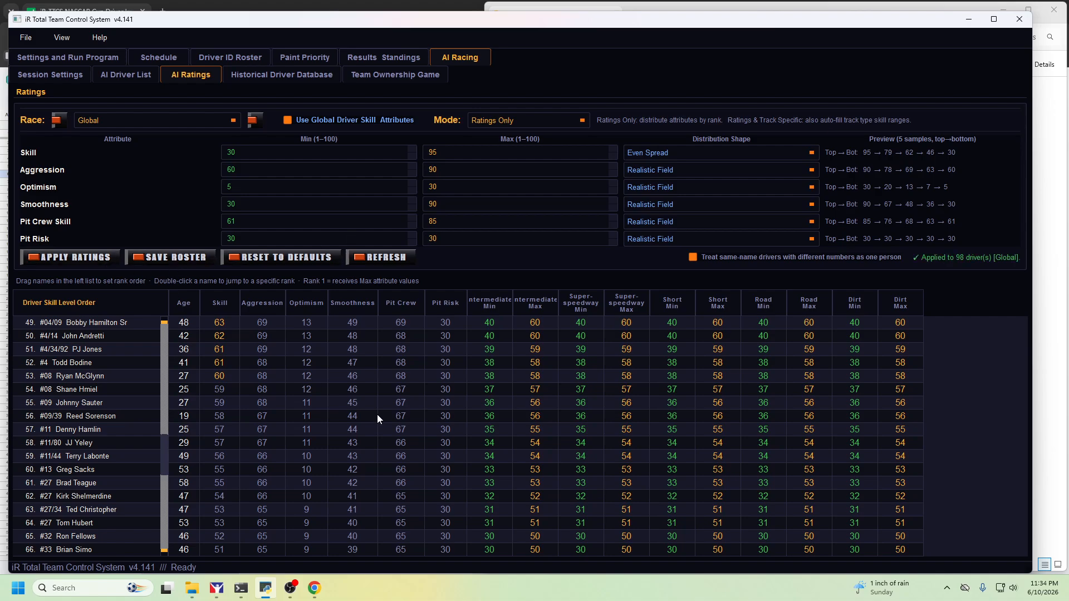
# Set the individual Optimism rating of car #20's driver at rank 1 to 20
pyautogui.scroll(3, 376, 414)
pyautogui.scroll(13, 323, 399)
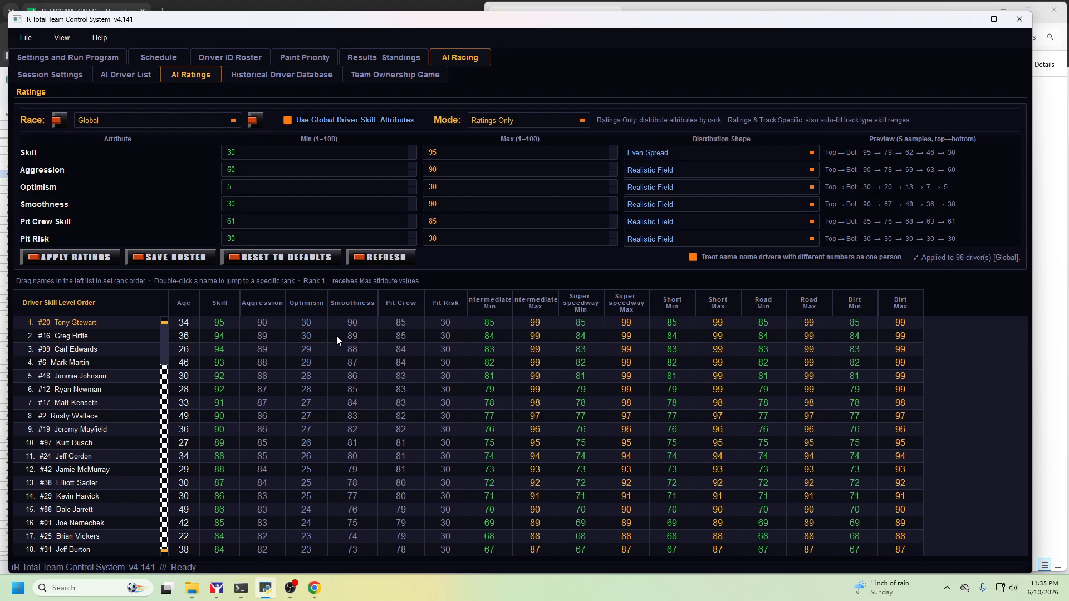
pyautogui.click(315, 323)
pyautogui.click(313, 323)
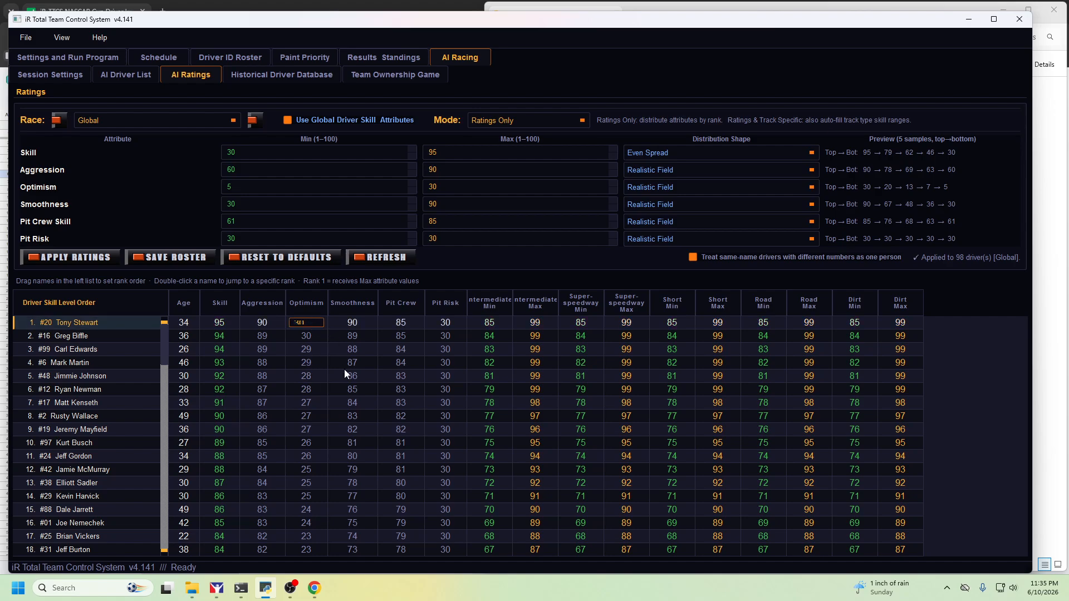
pyautogui.write('20')
pyautogui.press('Return')
# Load the 2003 Nascar Cup (LG4) roster in the session settings and look over its drivers' AI ratings
pyautogui.click(83, 76)
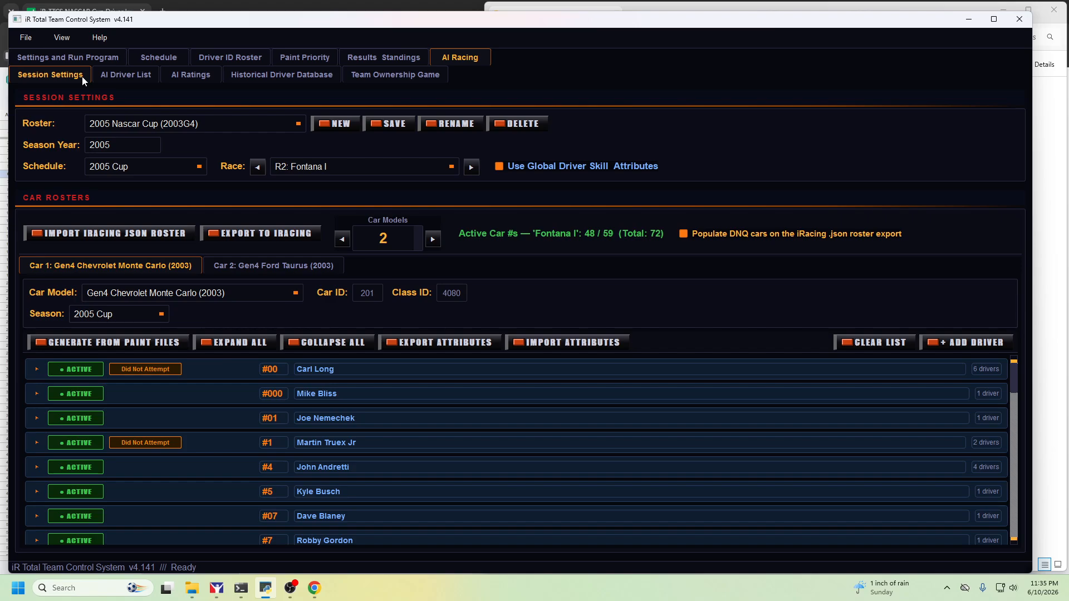
pyautogui.click(254, 124)
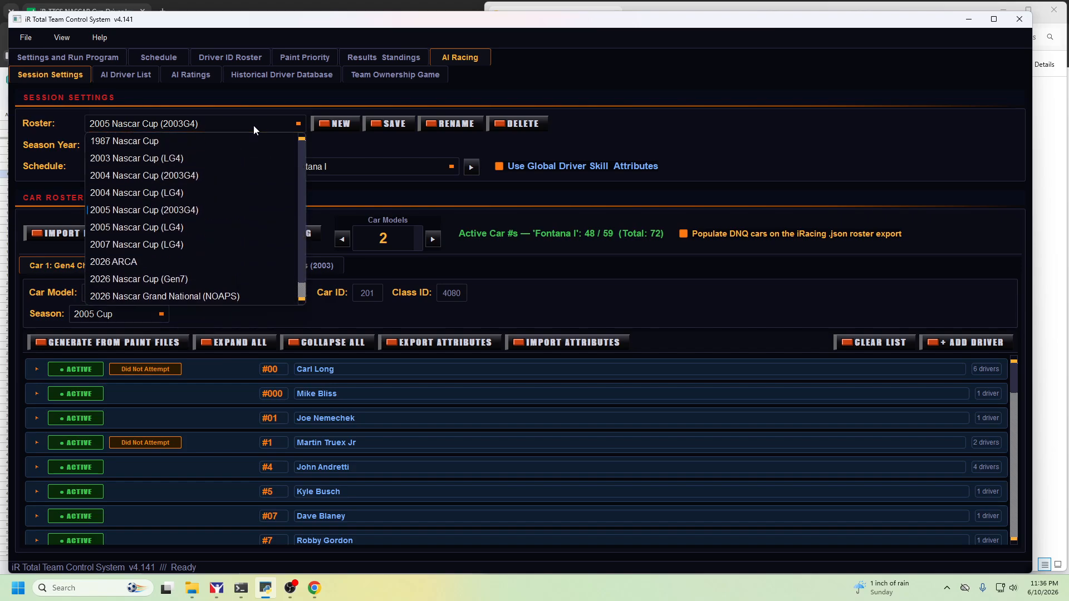
pyautogui.click(163, 160)
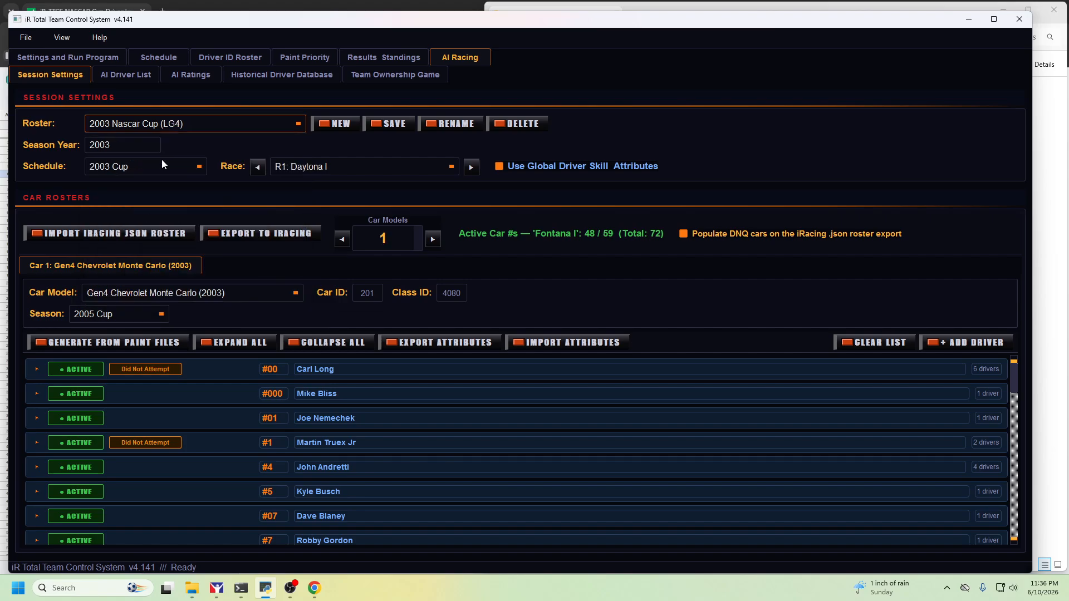
pyautogui.click(180, 82)
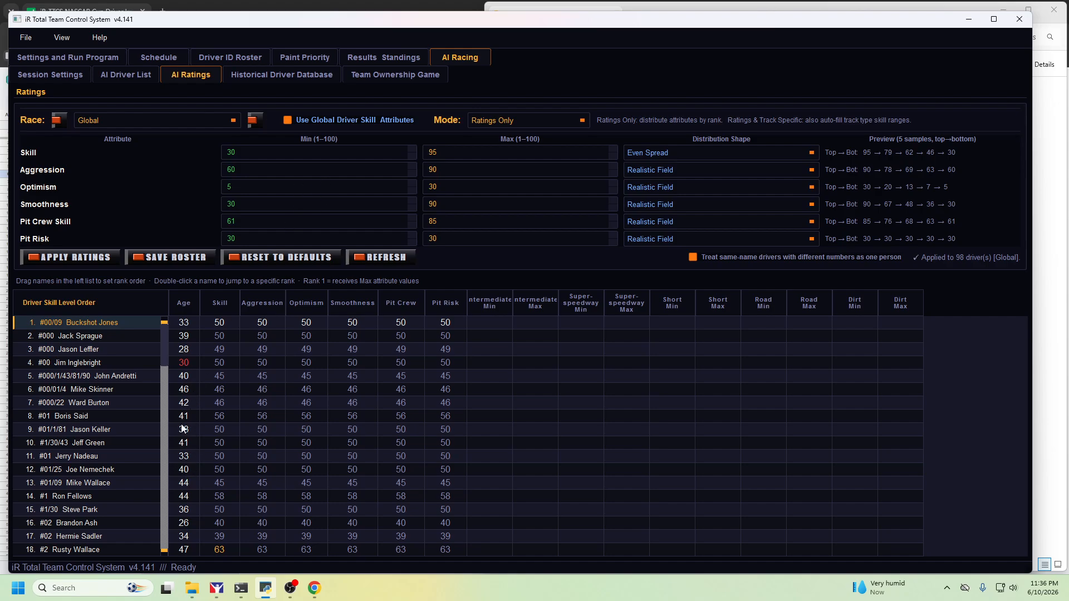
pyautogui.scroll(-5, 188, 373)
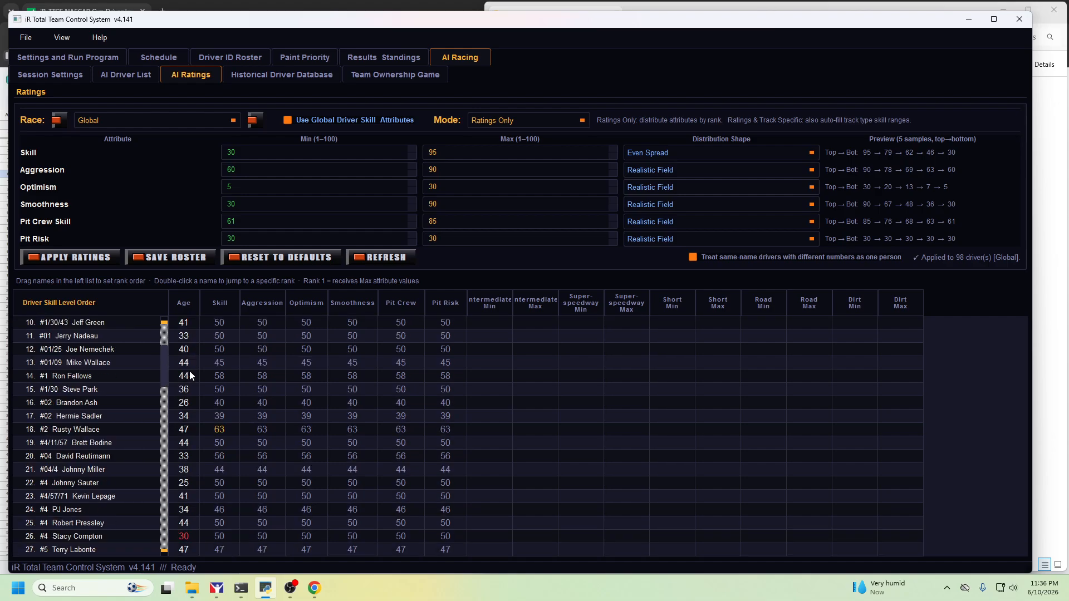
# Look over the birthdays and yearly ratings in the Historical Driver Database
pyautogui.click(301, 74)
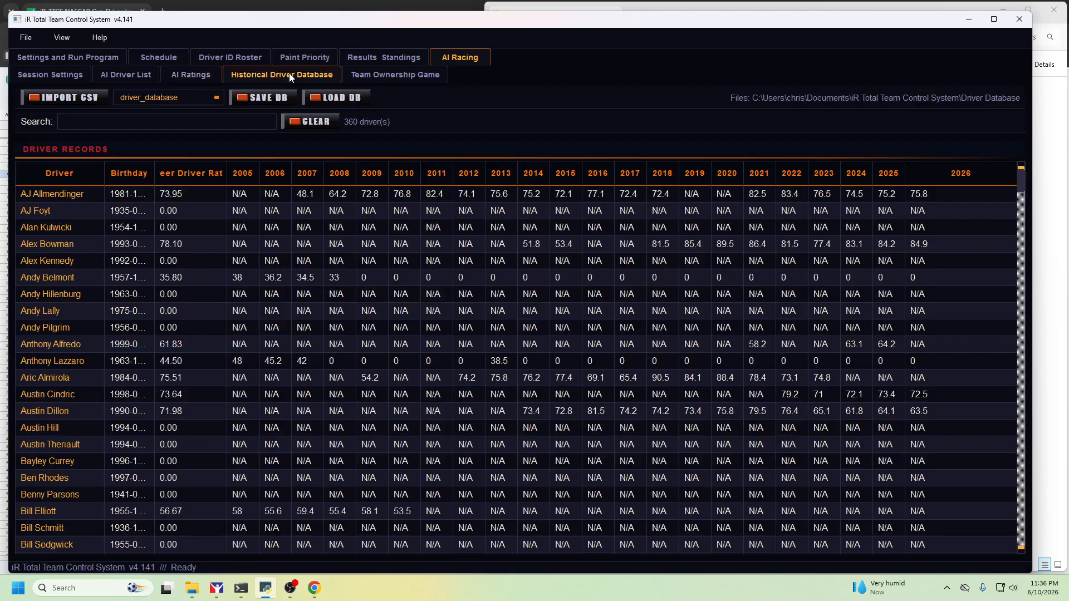
pyautogui.scroll(-1, 84, 392)
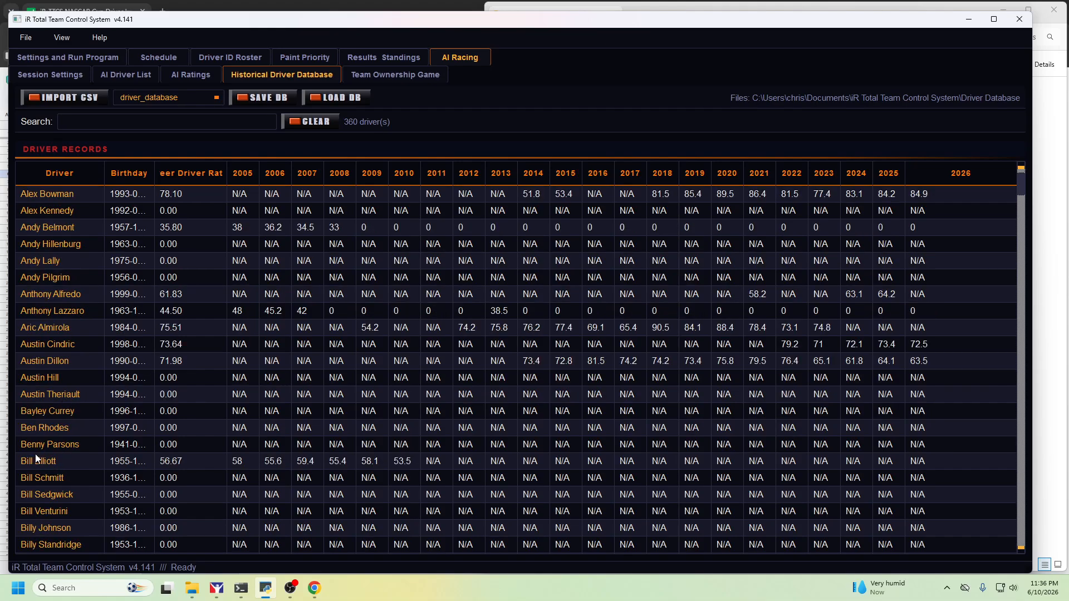
pyautogui.scroll(1, 35, 453)
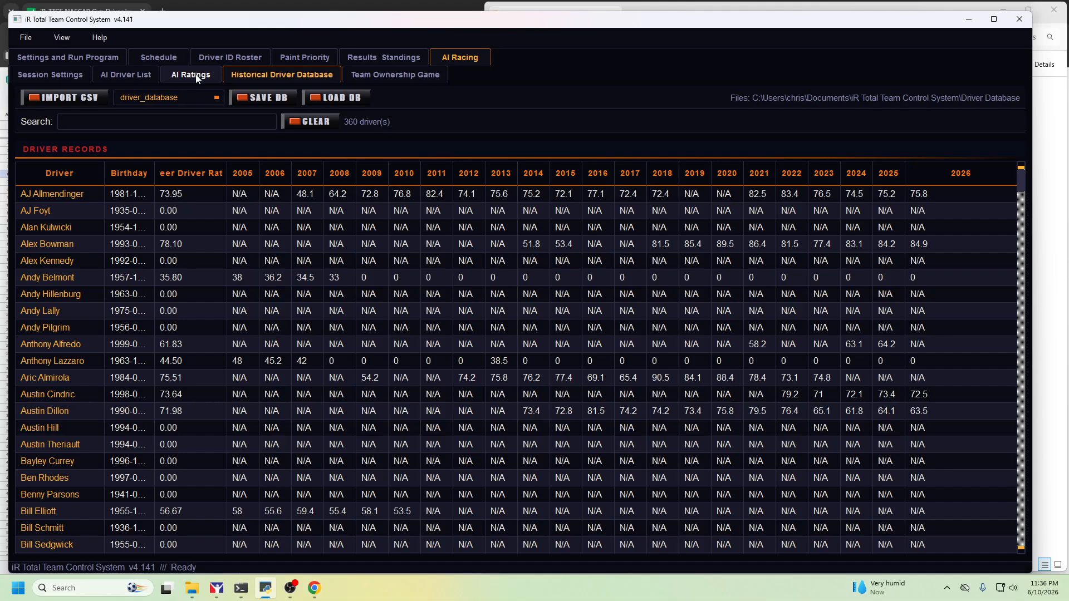
# Review the 2003 roster's session settings and AI driver list, and examine the driver ages in AI Ratings, including those marked red
pyautogui.click(62, 77)
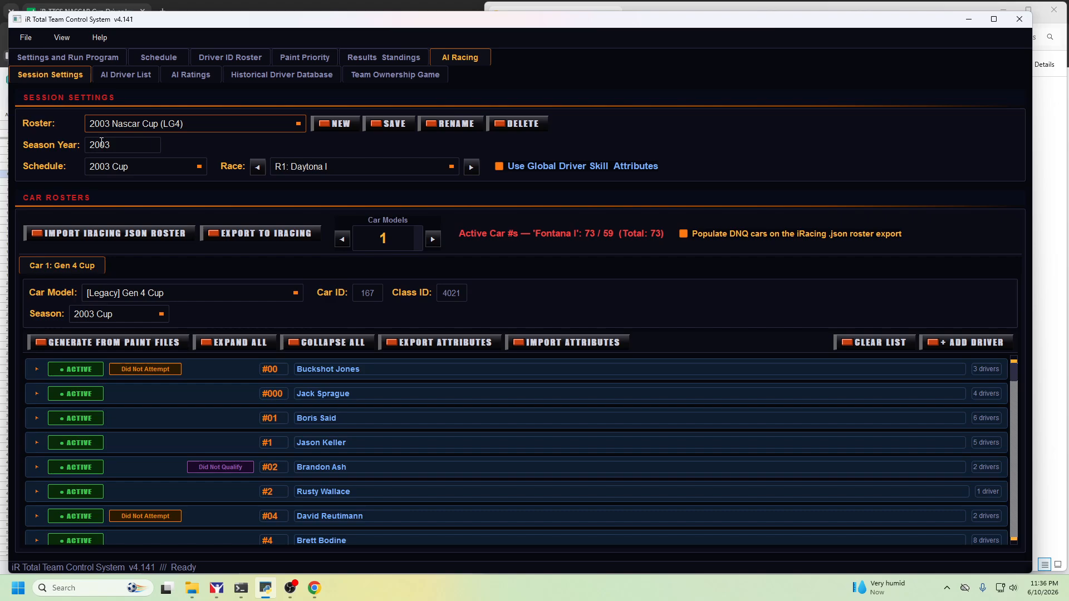
pyautogui.click(128, 79)
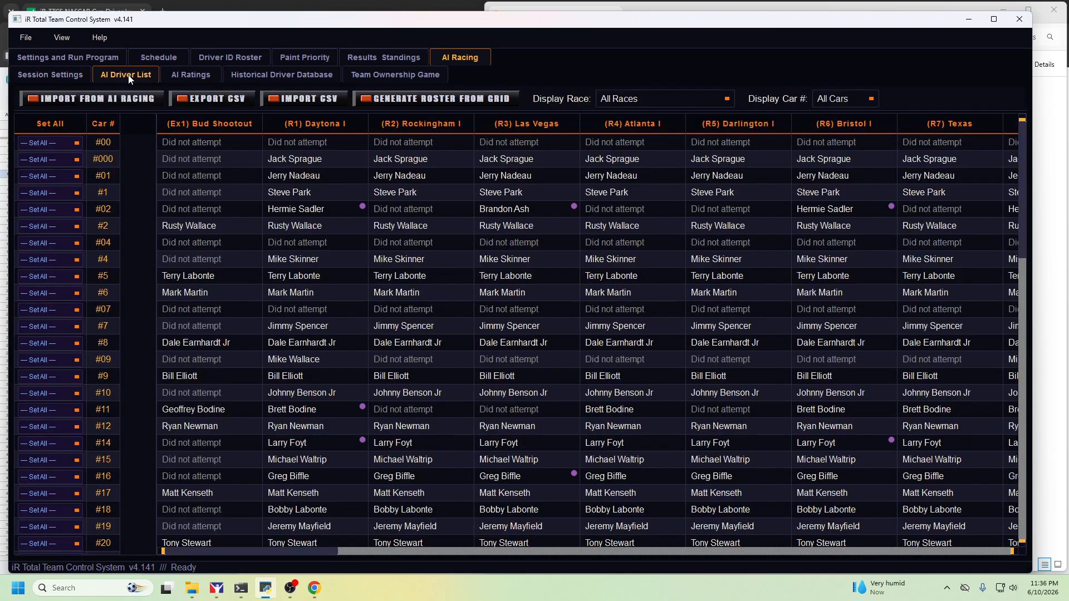
pyautogui.click(181, 79)
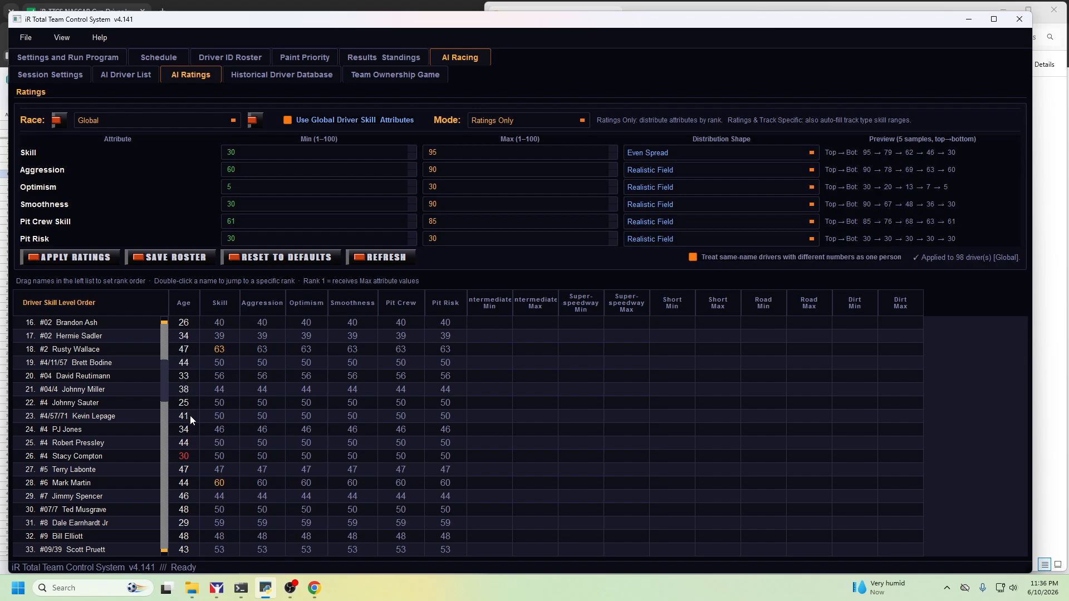
pyautogui.scroll(-1, 190, 415)
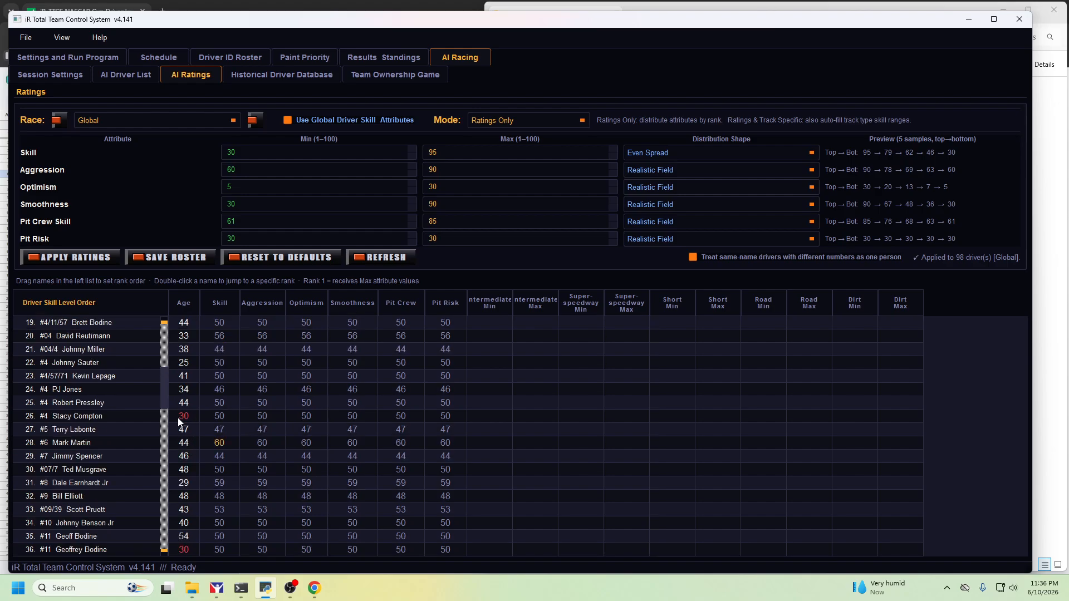
pyautogui.scroll(3, 178, 423)
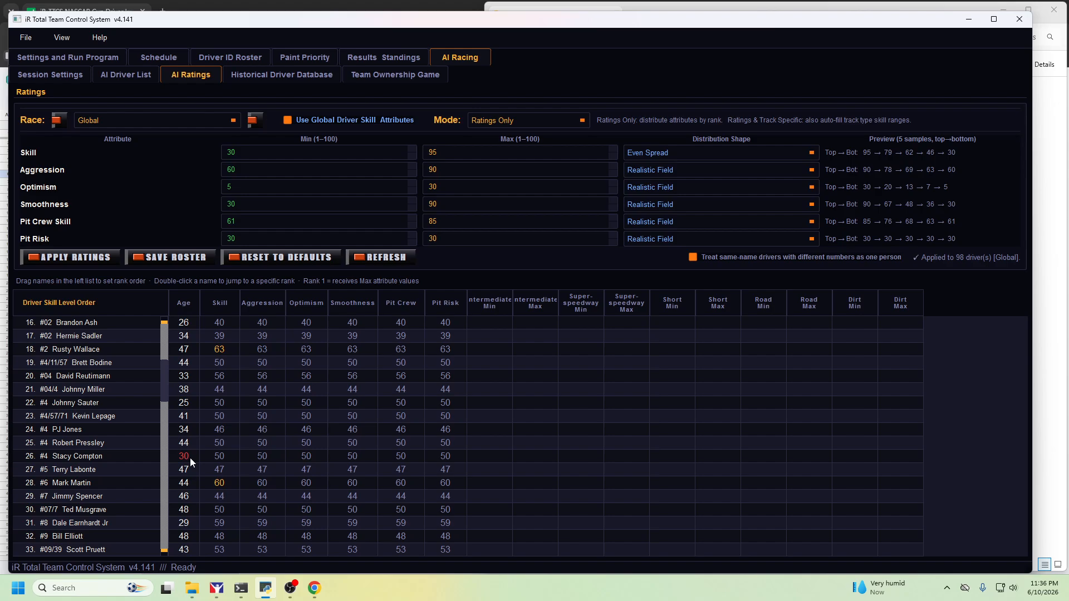
pyautogui.scroll(-4, 190, 457)
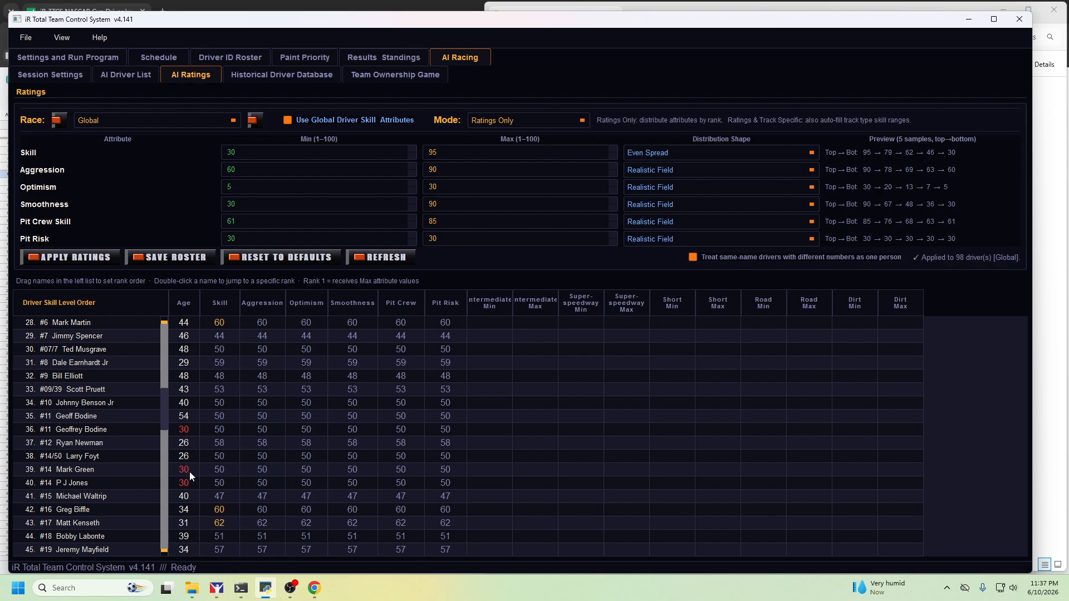
pyautogui.scroll(-3, 193, 473)
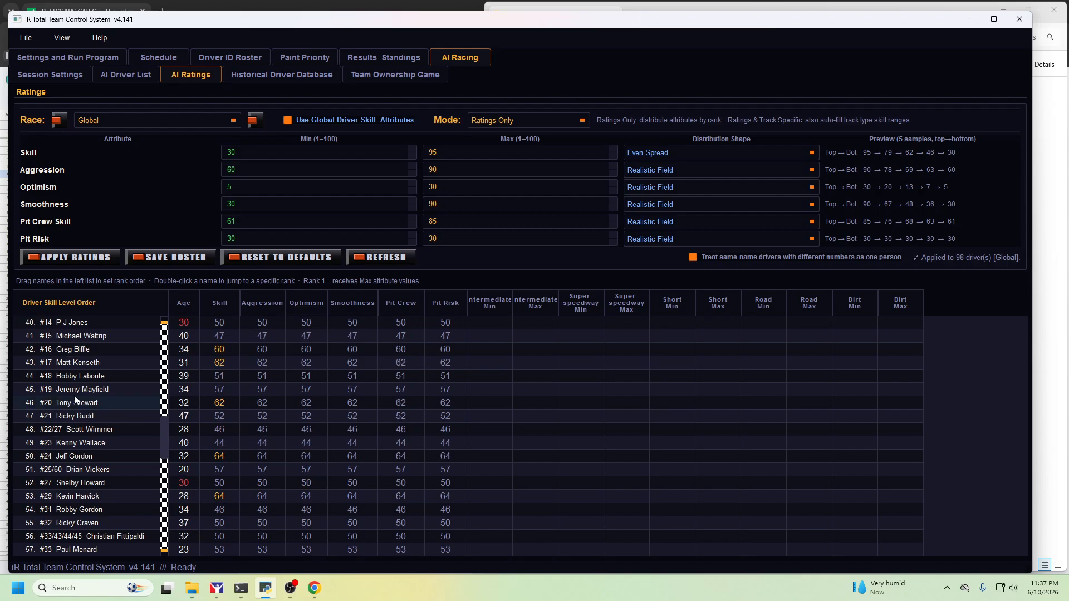
pyautogui.scroll(1, 152, 401)
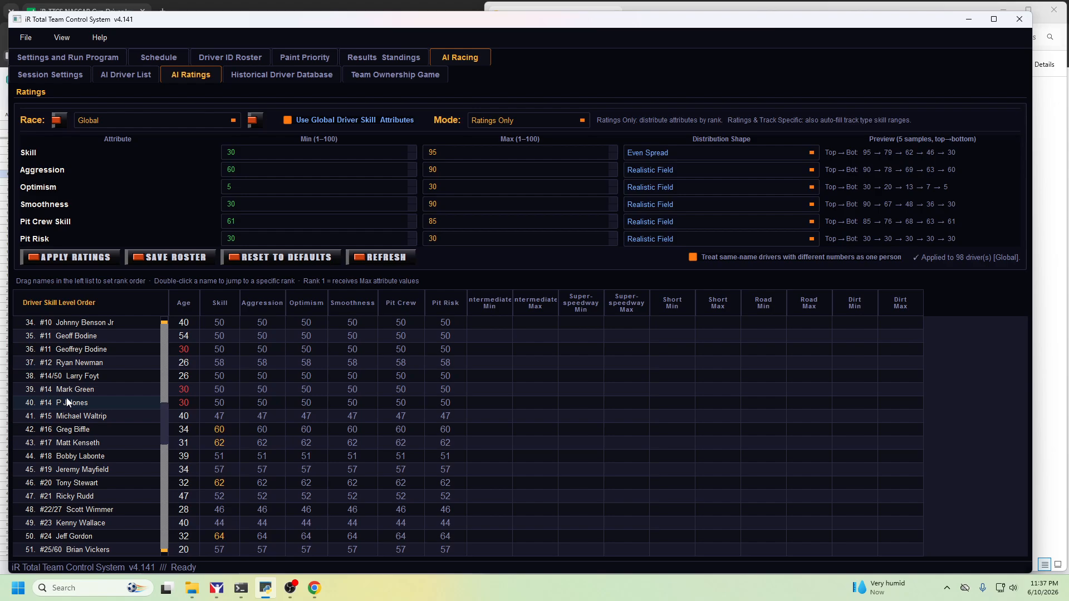
# Look through the Historical Driver Database for the drivers whose ages are marked red in the 2003 ratings
pyautogui.click(271, 78)
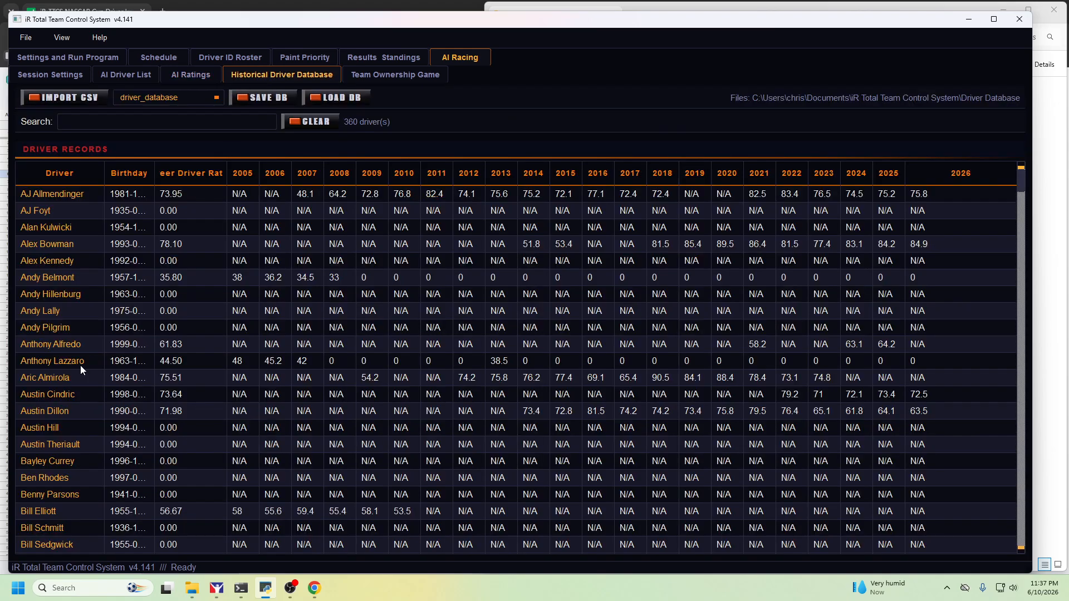
pyautogui.scroll(-20, 80, 365)
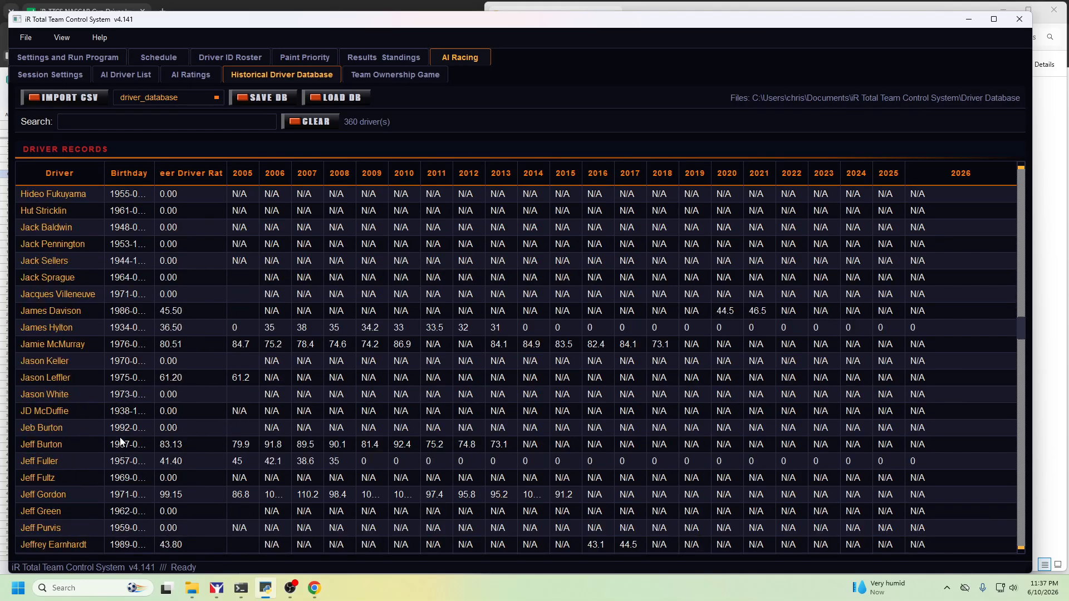
pyautogui.scroll(-18, 120, 441)
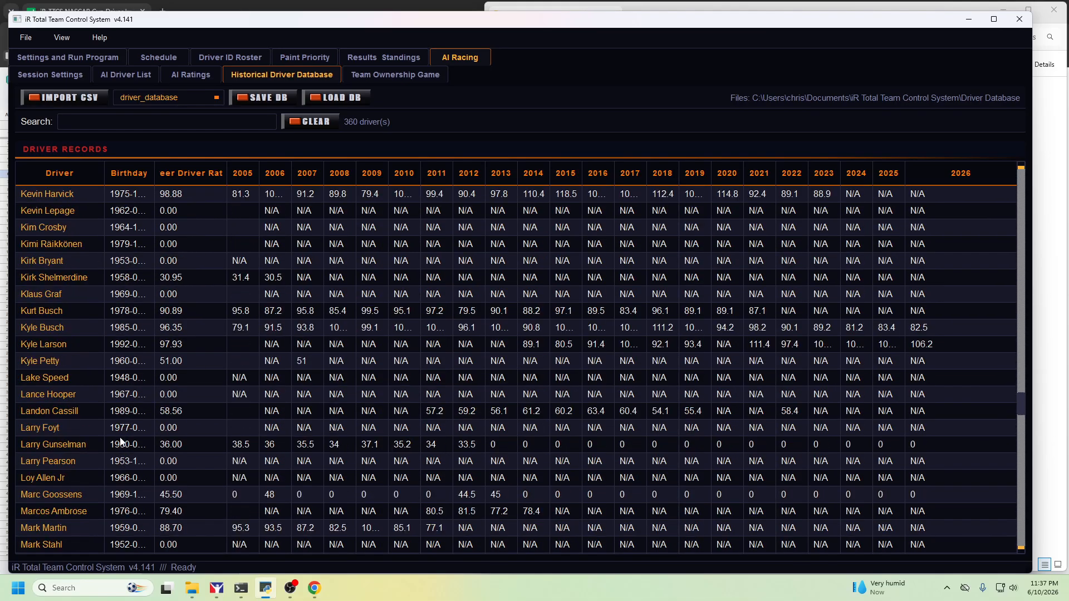
pyautogui.scroll(-12, 120, 441)
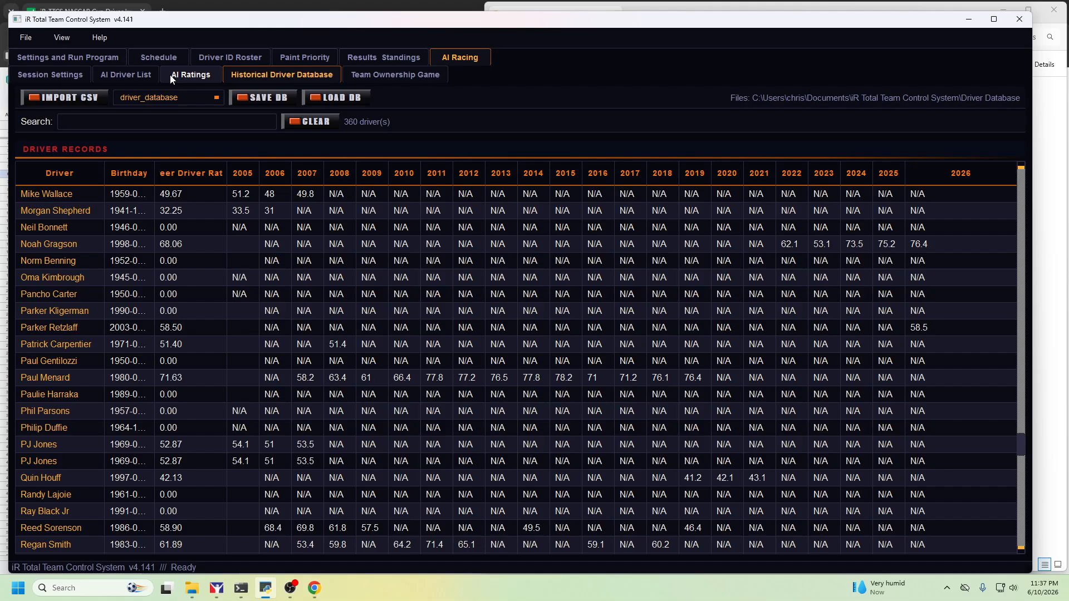
# Examine the rest of the 2003 driver skill order in AI Ratings for red ages and number-only driver names
pyautogui.click(125, 76)
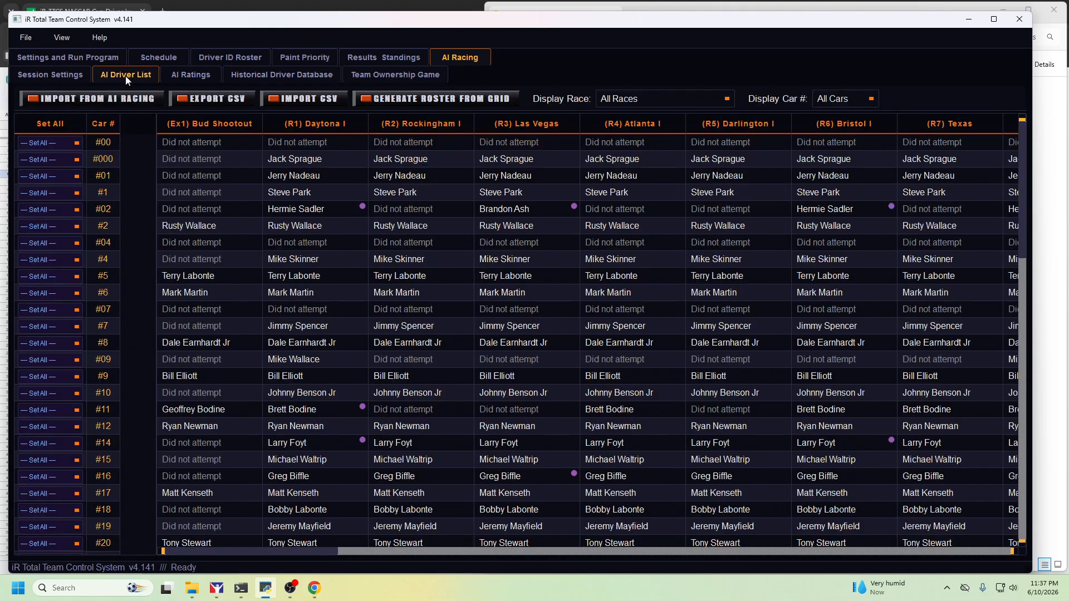
pyautogui.click(190, 74)
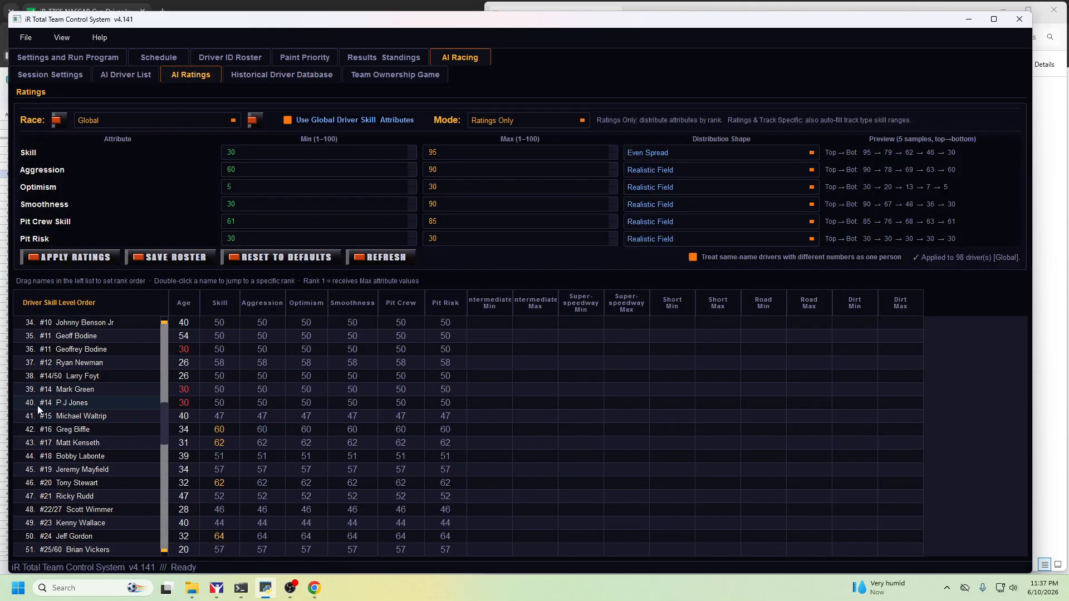
pyautogui.scroll(-2, 145, 430)
pyautogui.scroll(-3, 131, 506)
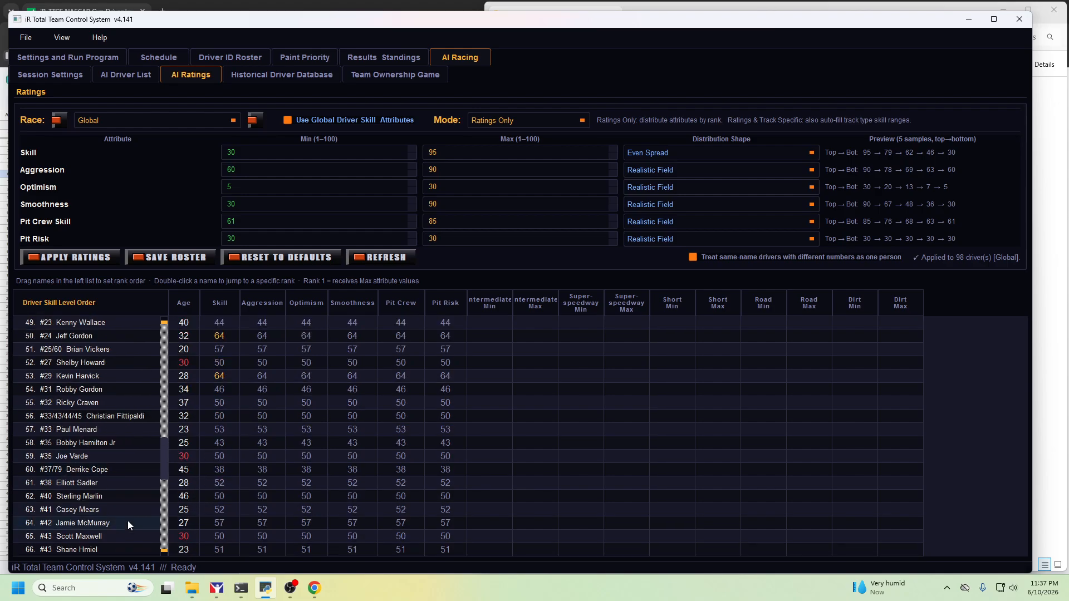
pyautogui.scroll(-2, 128, 520)
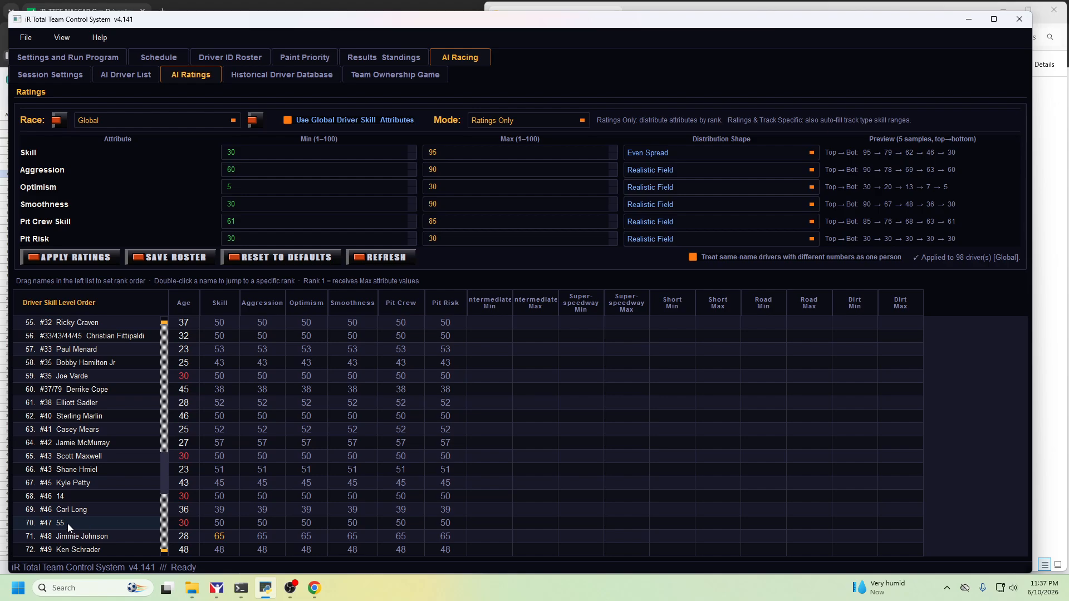
pyautogui.scroll(-1, 68, 523)
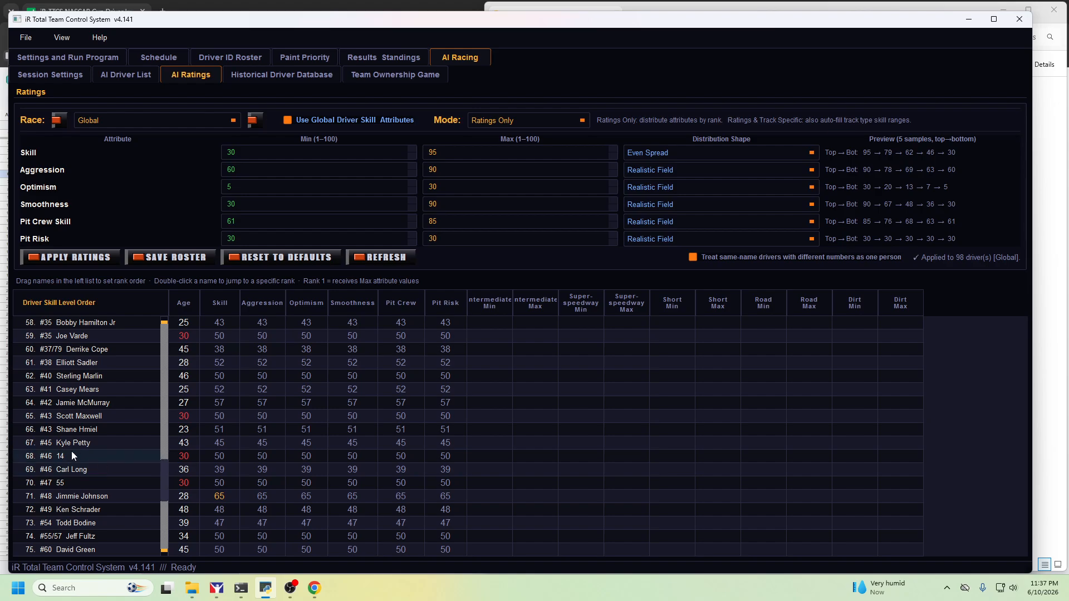
# Review the 2003 AI driver list across the season's races and car numbers, from the Bud Shootout to the late-season rounds
pyautogui.click(134, 74)
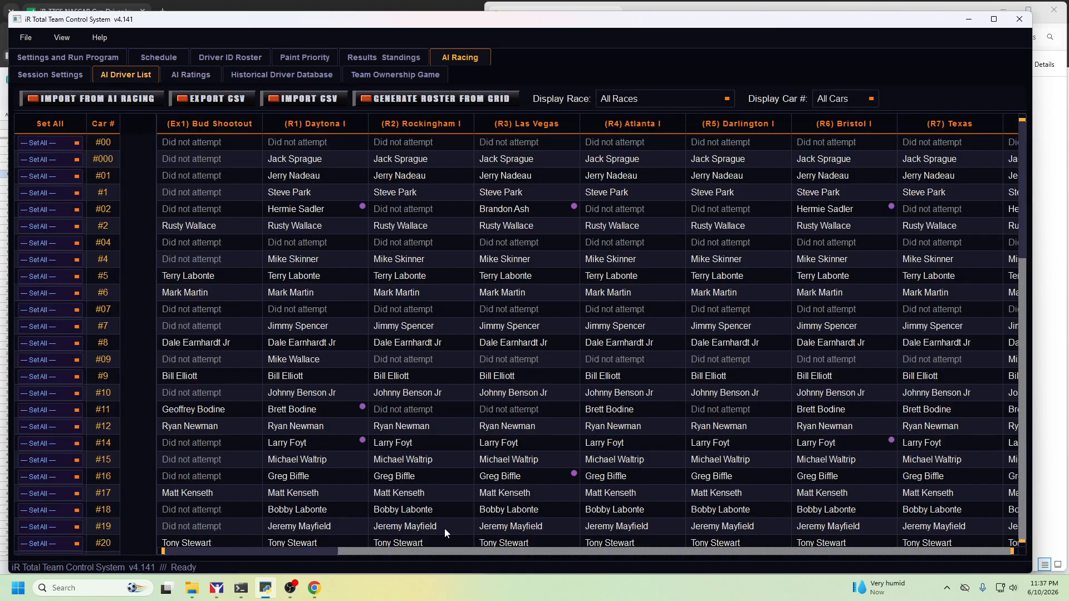
pyautogui.moveTo(299, 550); pyautogui.dragTo(813, 518)
pyautogui.scroll(-4, 717, 427)
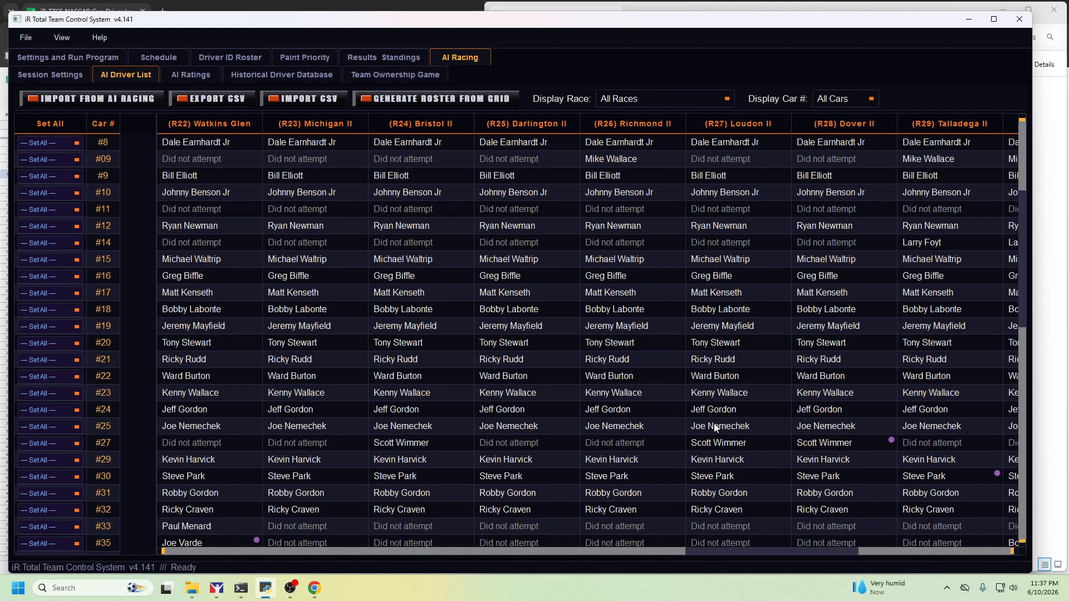
pyautogui.scroll(-12, 716, 428)
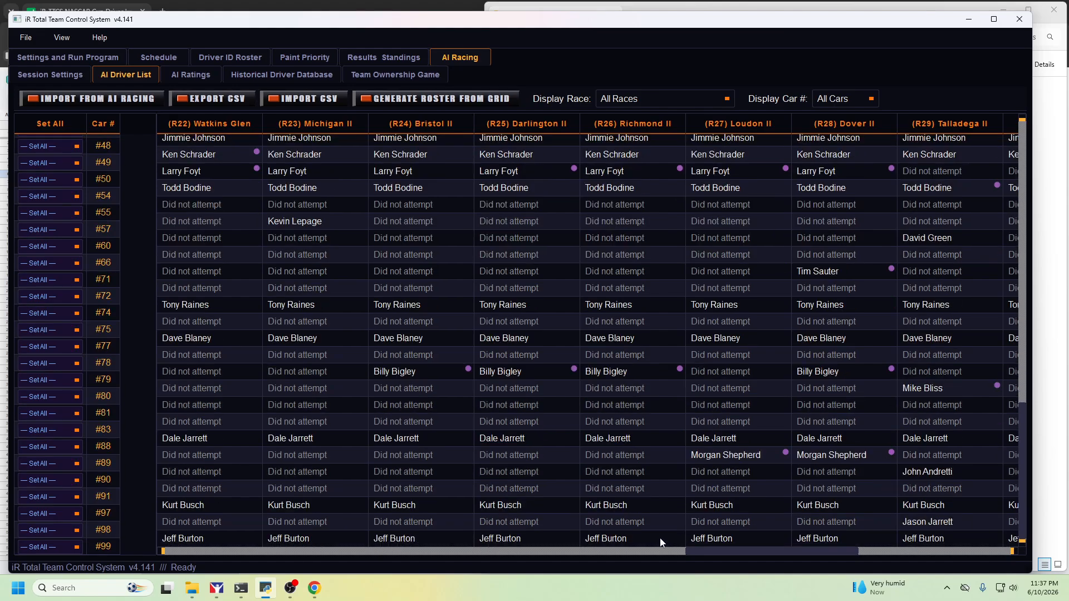
pyautogui.moveTo(726, 549); pyautogui.dragTo(172, 540)
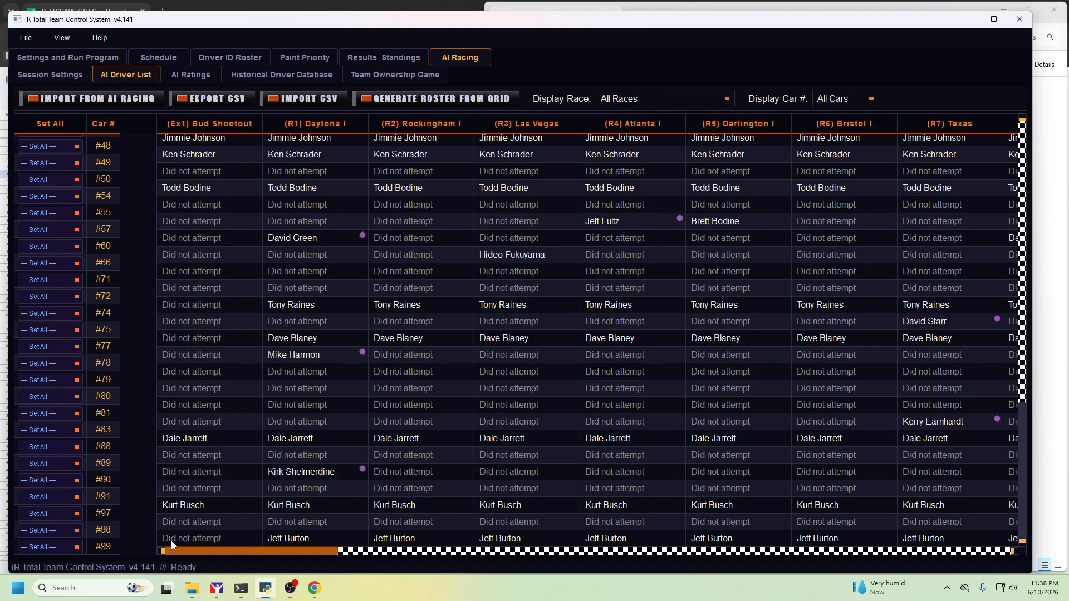
pyautogui.scroll(15, 360, 450)
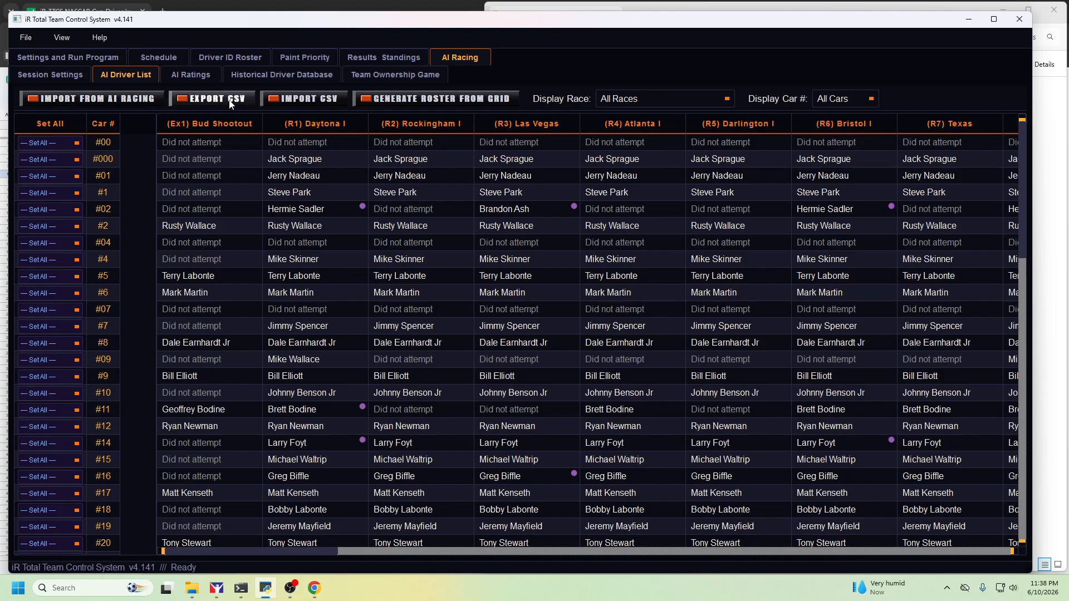
# Load the 2005 Nascar Cup (2003G4) roster in the session settings and set the race to R2: Fontana I
pyautogui.click(75, 81)
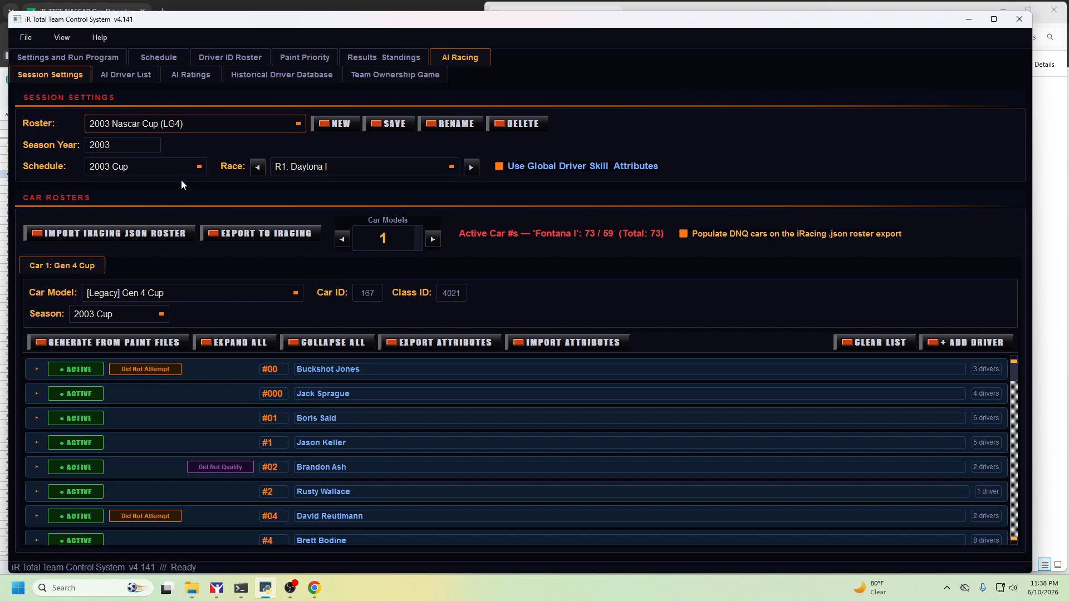
pyautogui.click(282, 125)
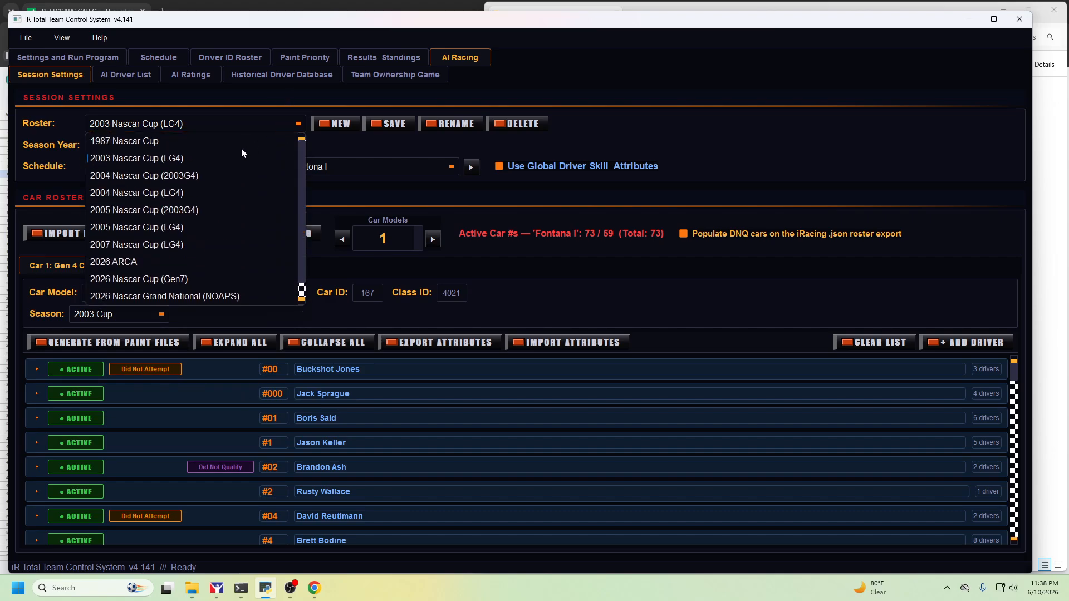
pyautogui.click(174, 210)
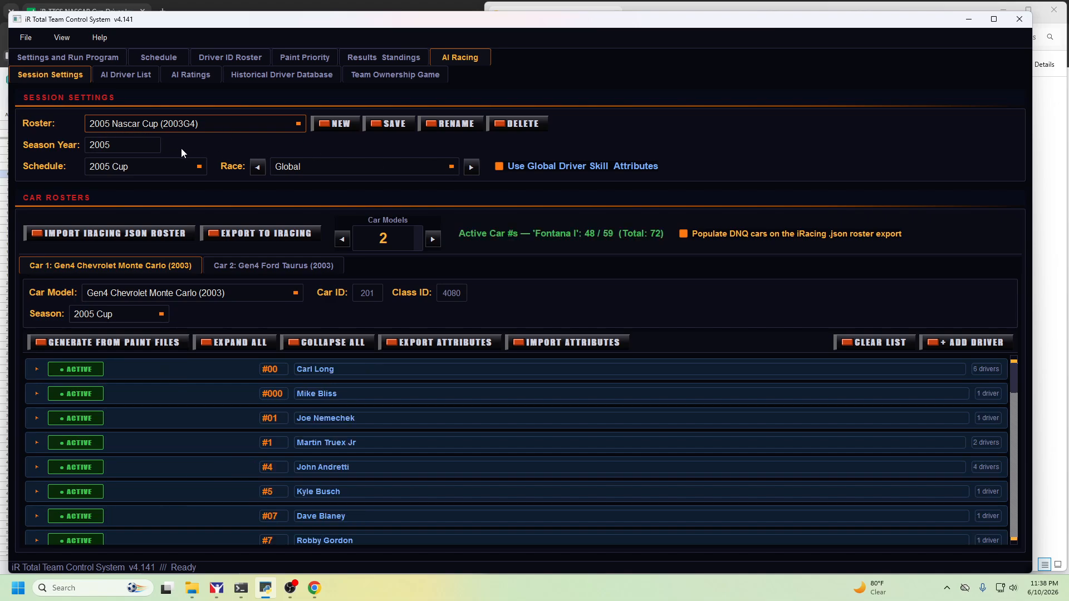
pyautogui.click(451, 169)
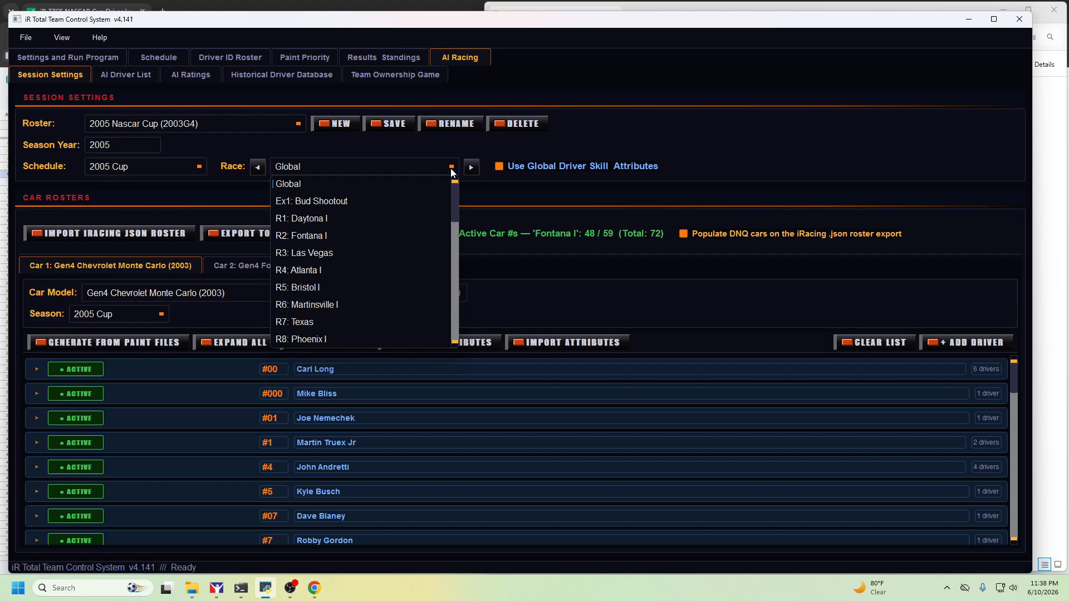
pyautogui.click(317, 238)
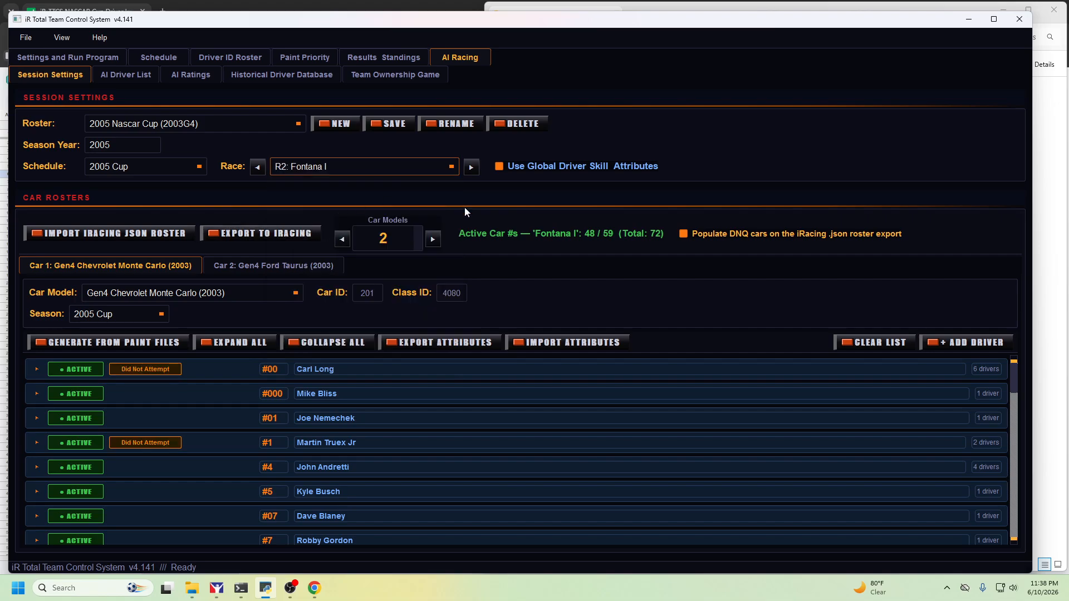
# Export the 2005 roster to iRacing and check for its folder under Documents\iRacing\airosters in File Explorer
pyautogui.click(282, 237)
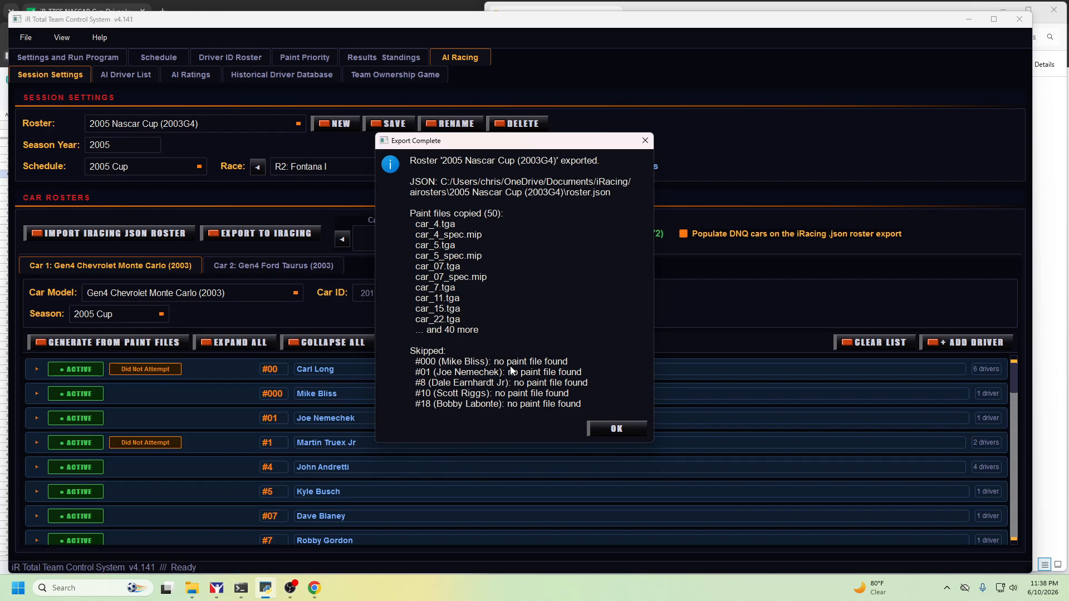
pyautogui.moveTo(192, 588)
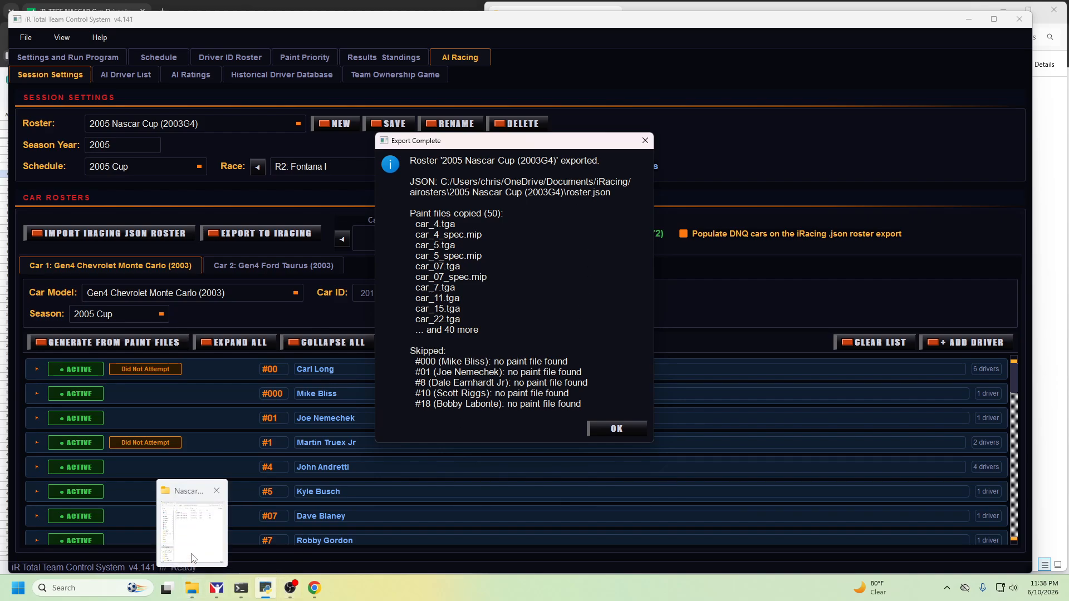
pyautogui.click(192, 532)
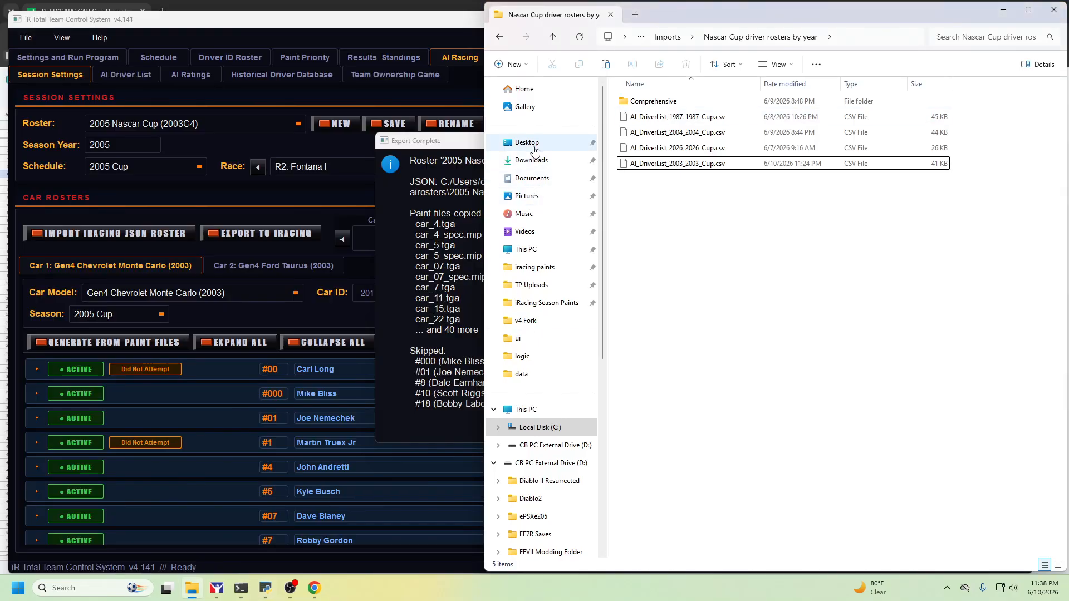
pyautogui.click(532, 178)
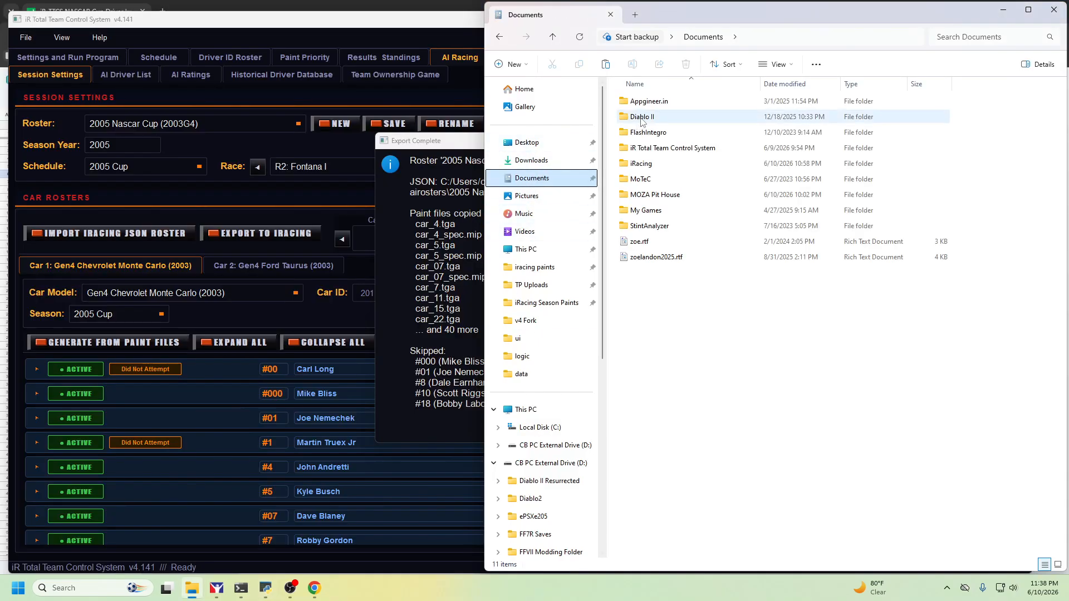
pyautogui.doubleClick(641, 163)
pyautogui.doubleClick(646, 102)
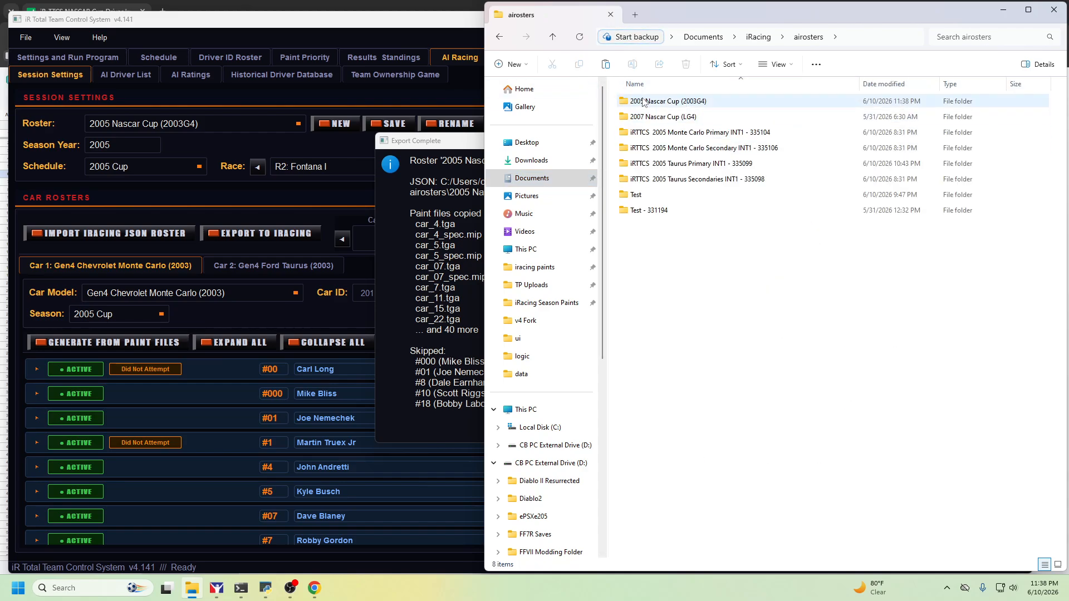
pyautogui.click(439, 154)
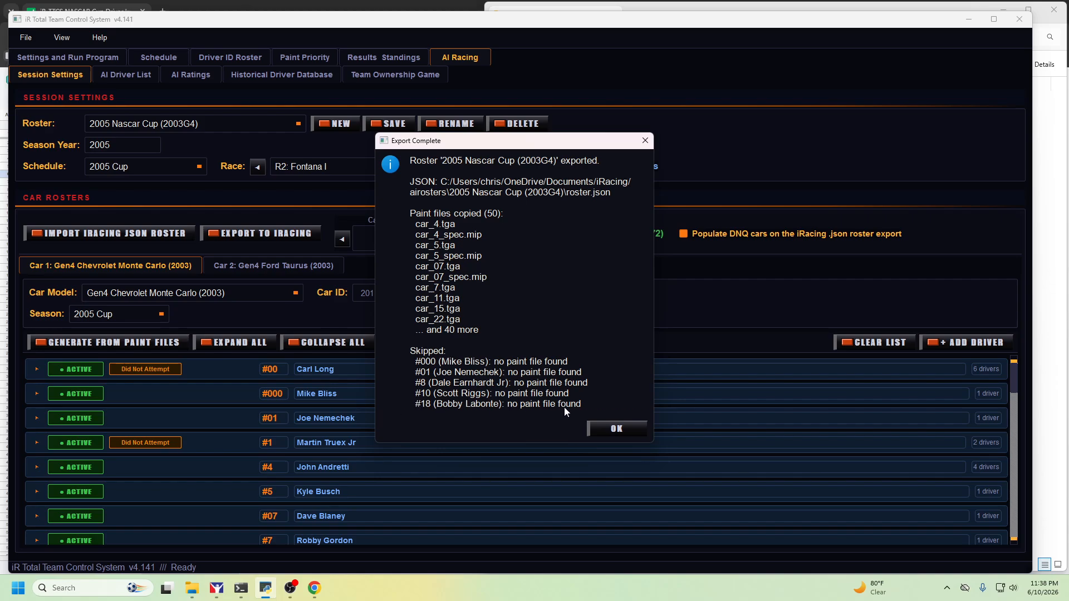
pyautogui.click(616, 430)
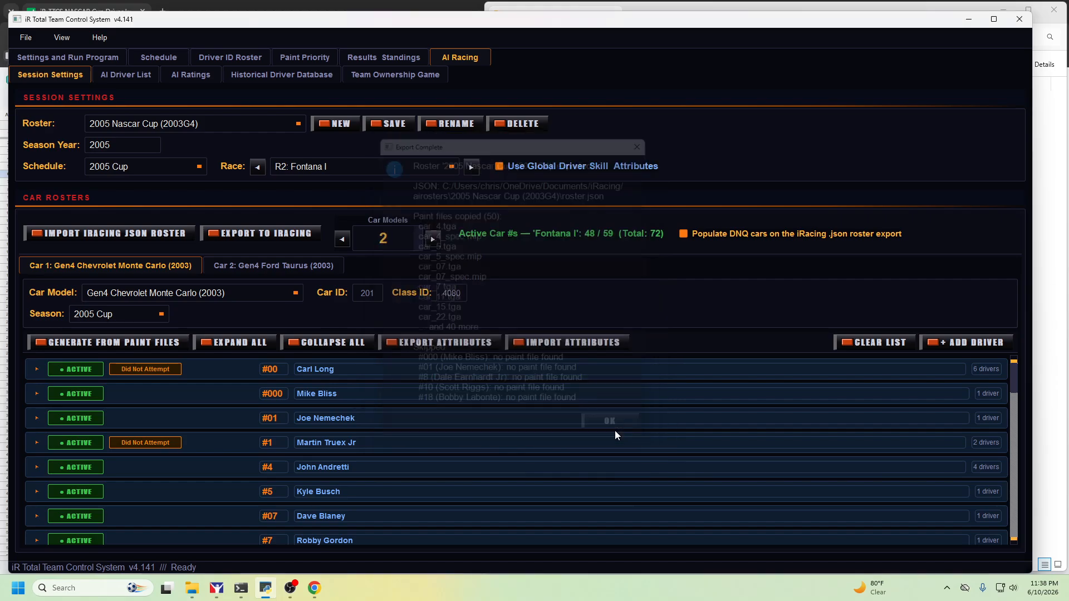
# Switch to iRacing and start setting up an AI single race, going through to its AI opponents settings
pyautogui.click(217, 590)
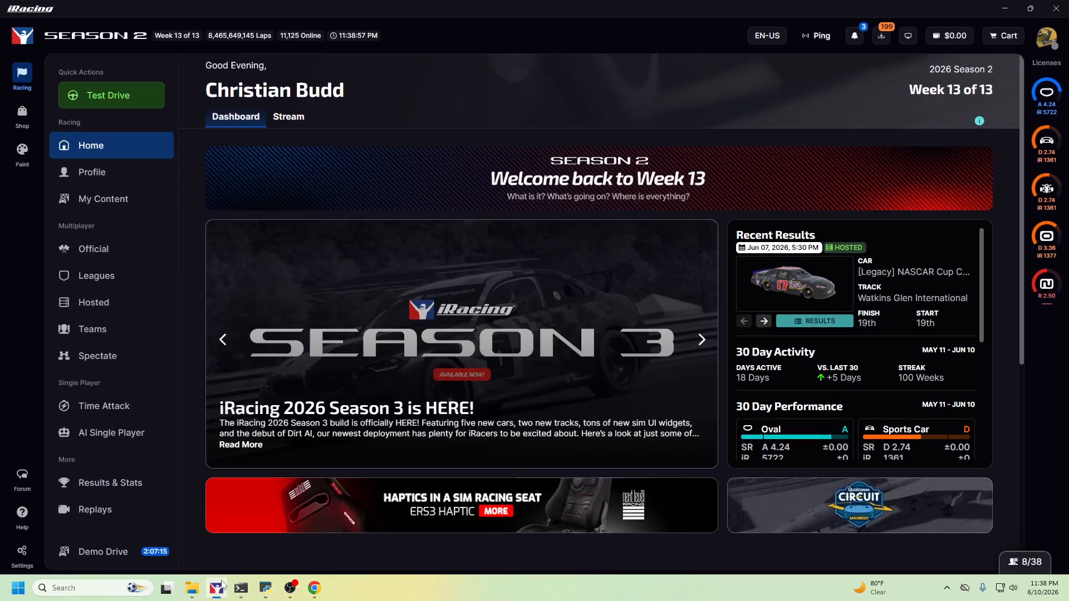
pyautogui.click(129, 433)
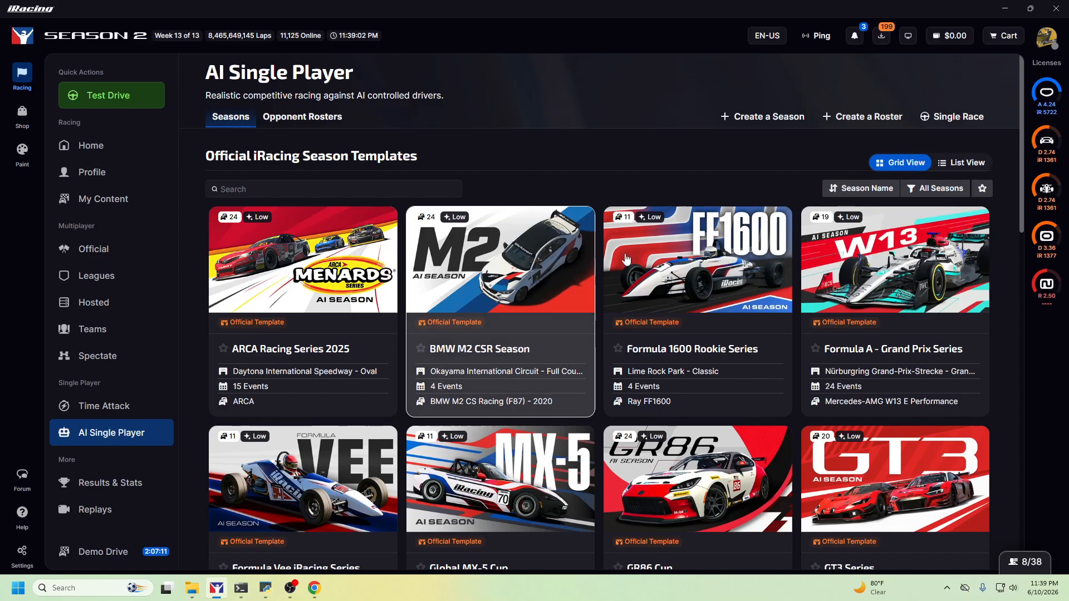
pyautogui.click(953, 117)
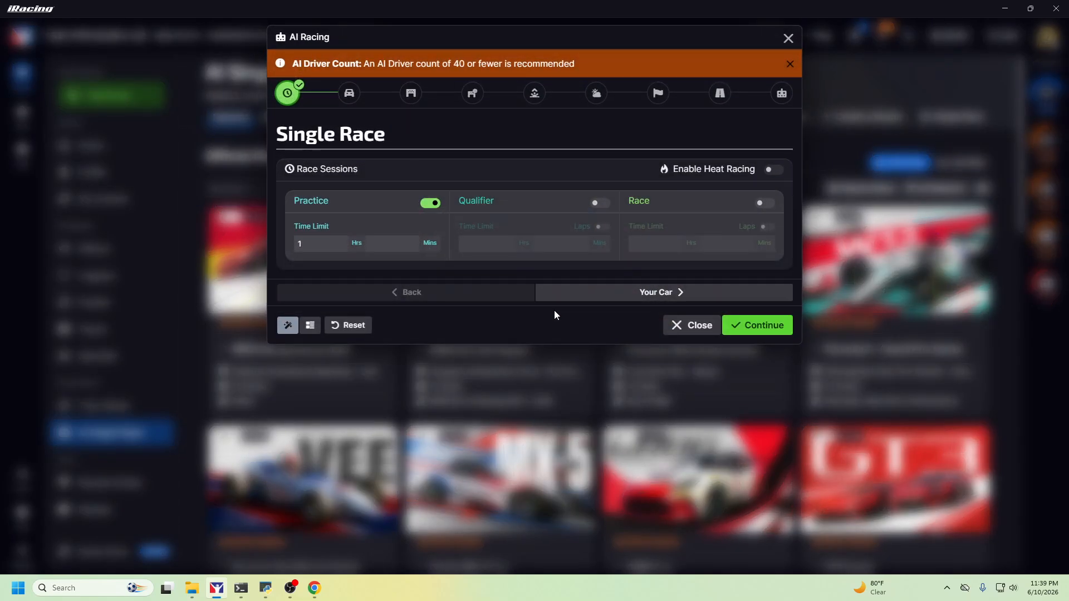
pyautogui.click(412, 100)
pyautogui.click(474, 94)
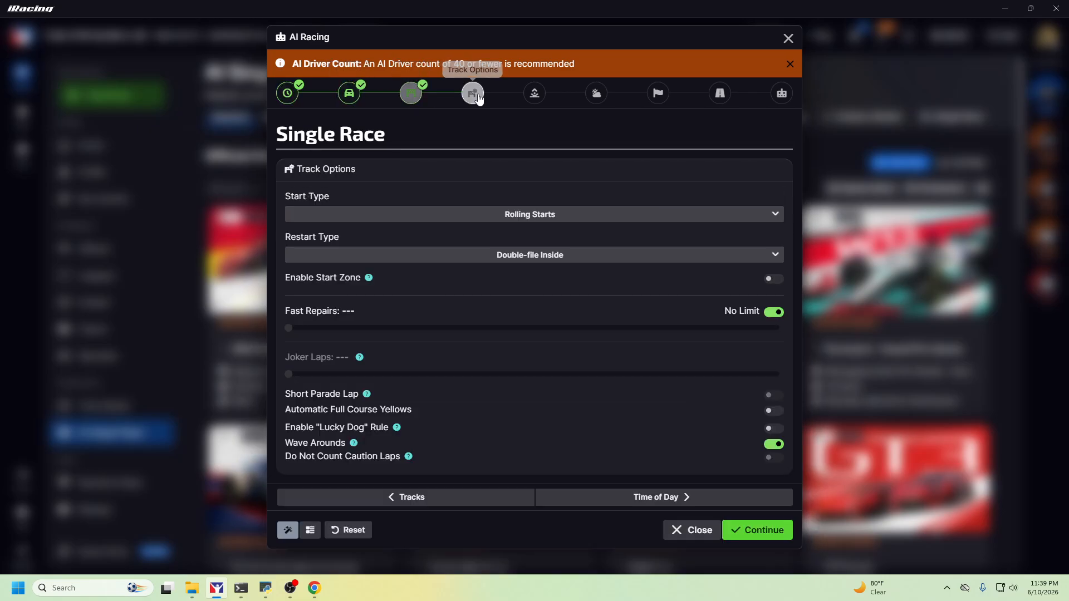
pyautogui.click(535, 93)
pyautogui.click(780, 93)
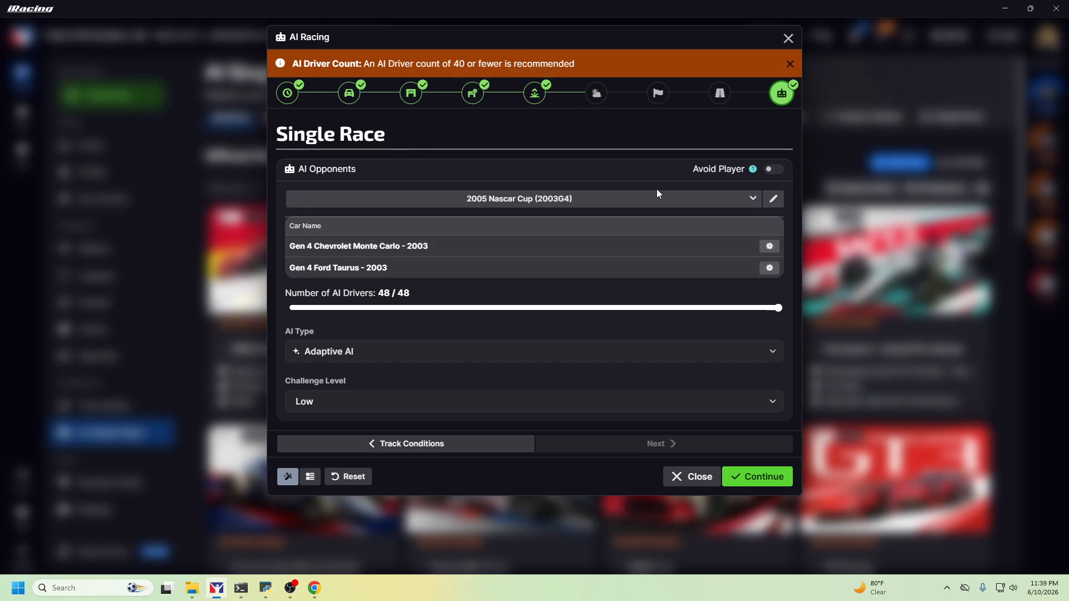
# Review the Ford Taurus and Chevrolet Monte Carlo drivers in the 2005 Nascar Cup (2003G4) opponent roster, then leave it without saving
pyautogui.click(778, 200)
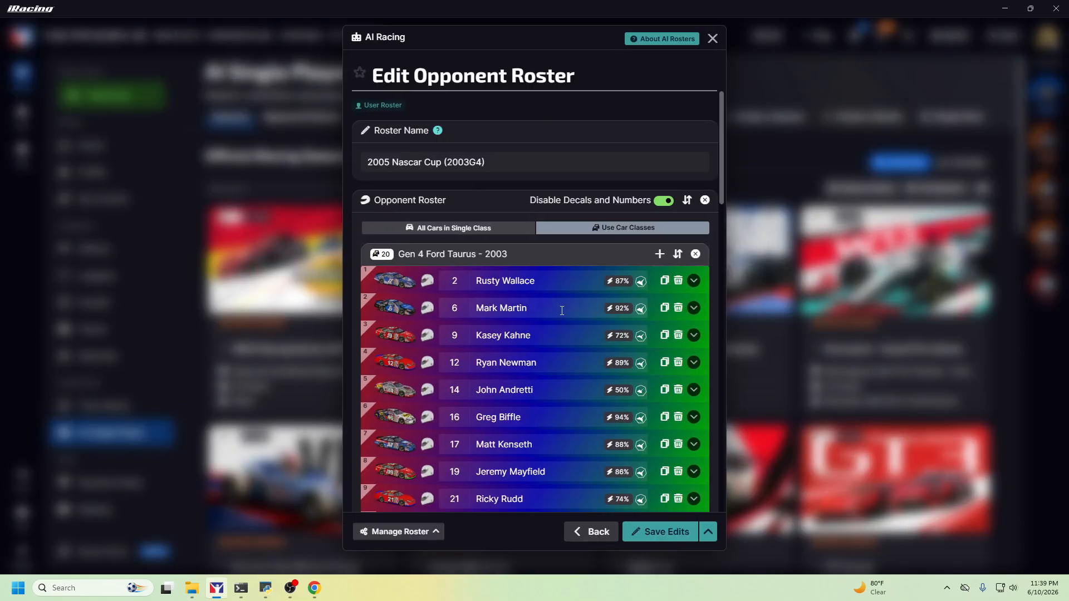
pyautogui.scroll(-1, 557, 306)
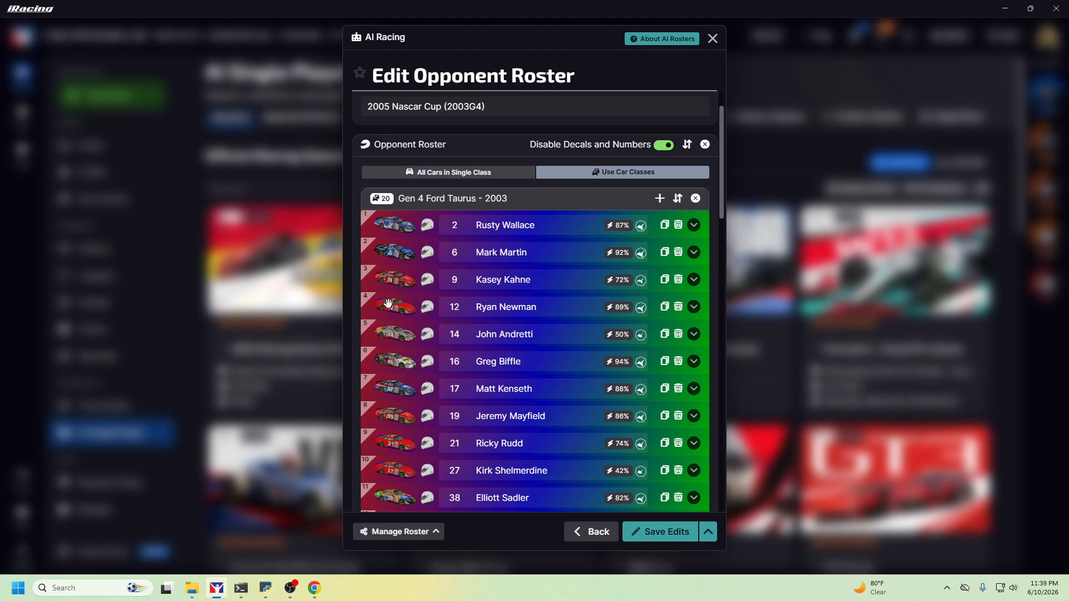
pyautogui.scroll(-1, 423, 289)
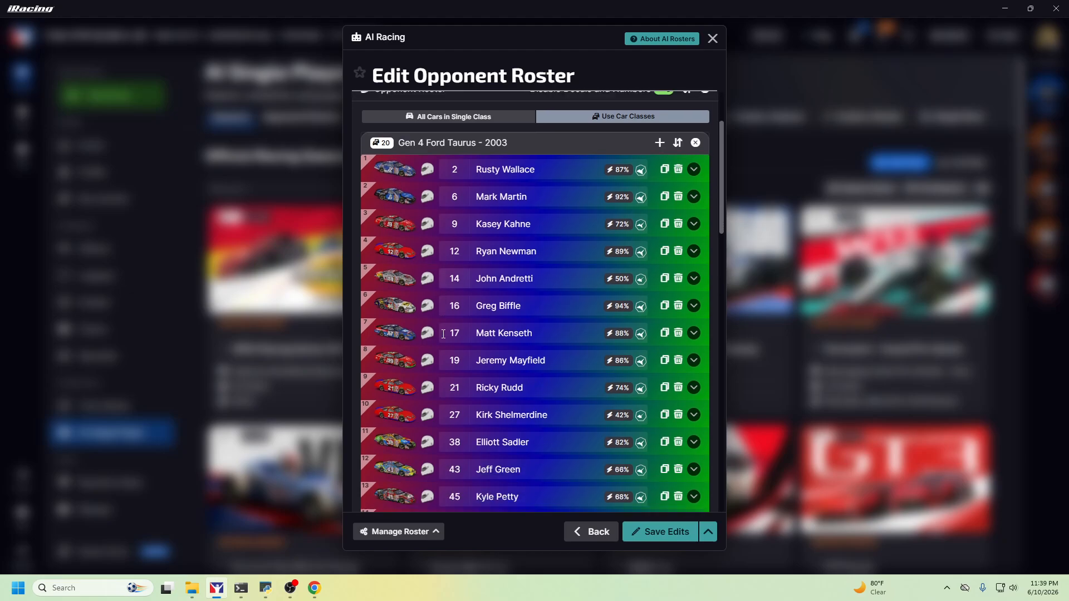
pyautogui.scroll(-1, 390, 255)
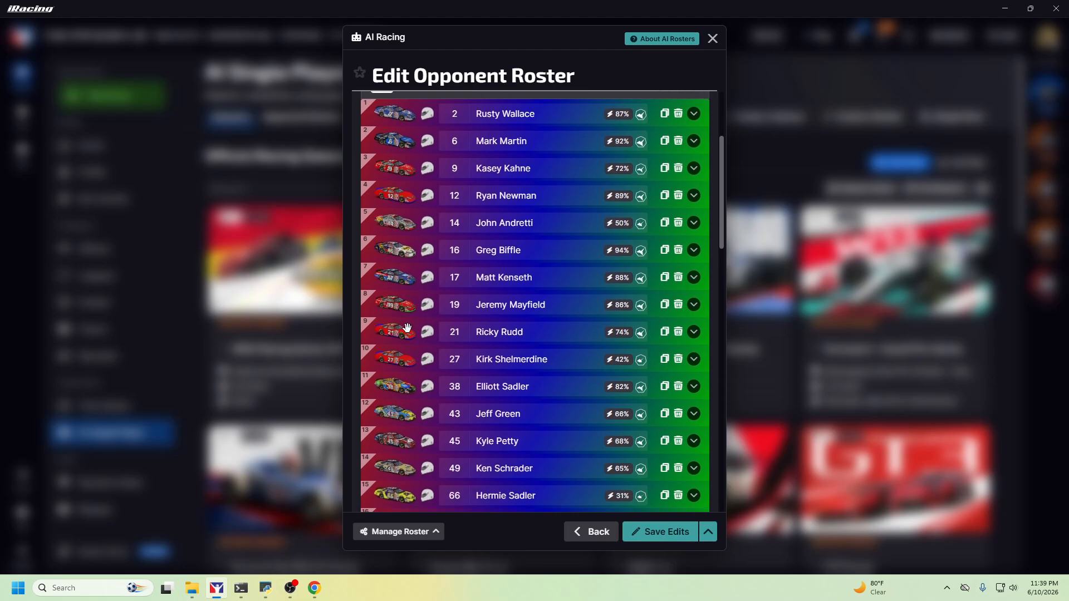
pyautogui.scroll(-1, 417, 373)
pyautogui.scroll(-3, 418, 372)
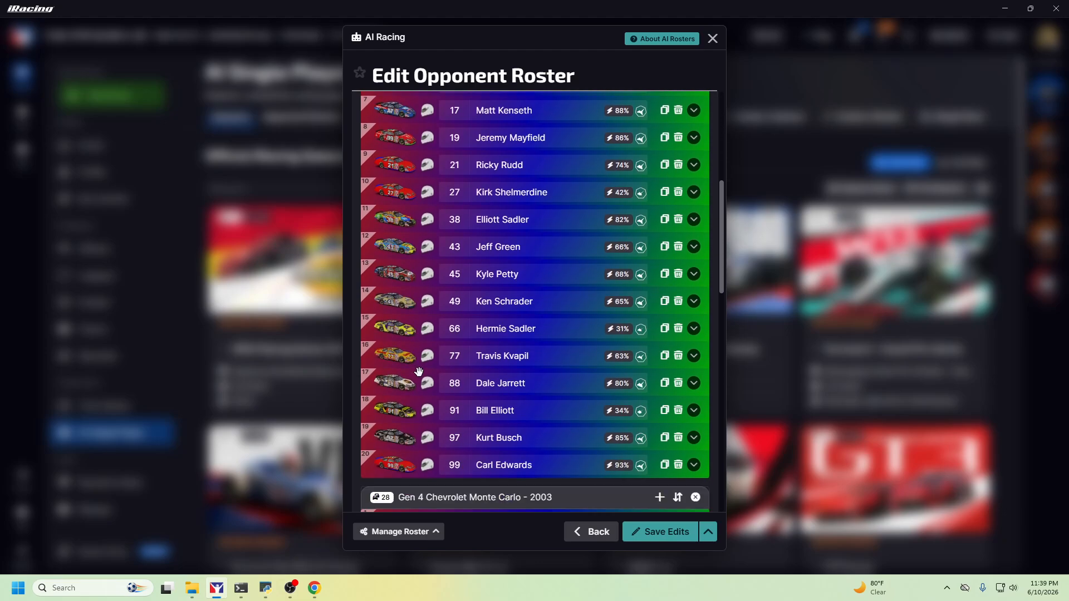
pyautogui.scroll(-2, 401, 357)
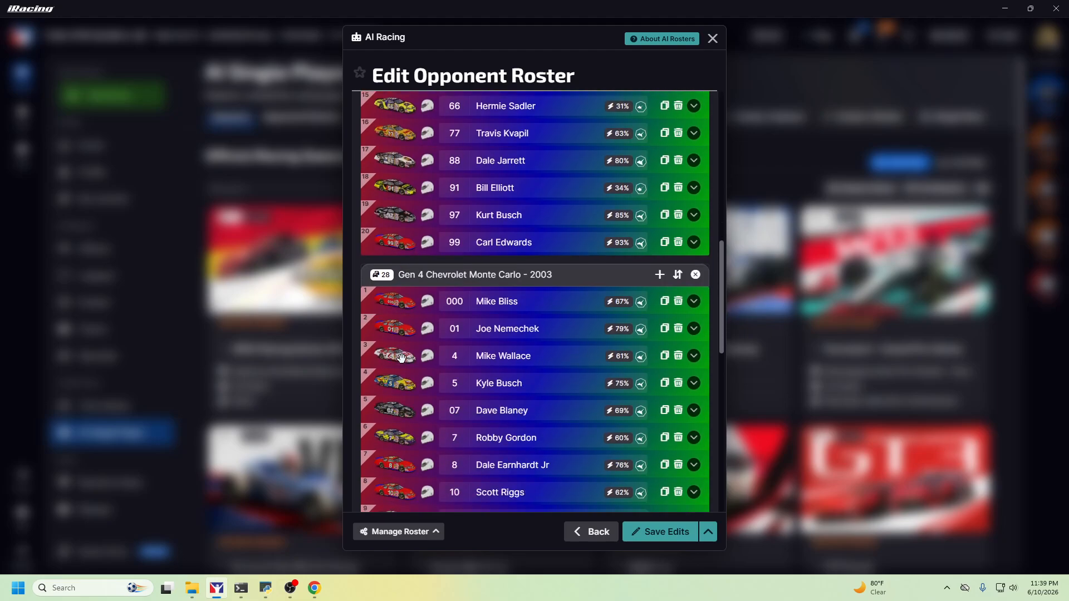
pyautogui.scroll(-2, 436, 322)
pyautogui.scroll(-2, 397, 234)
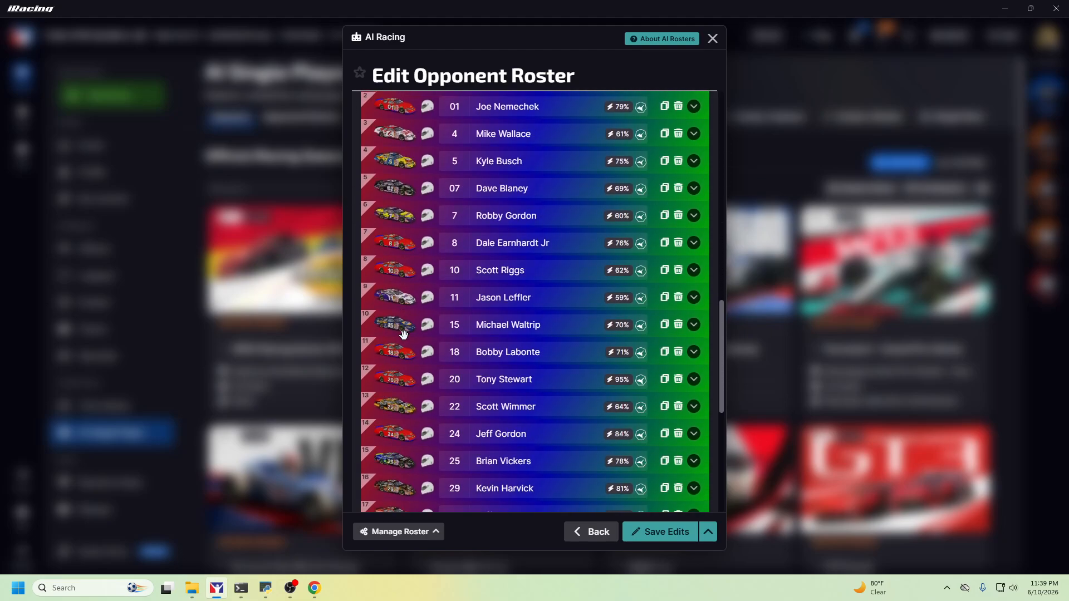
pyautogui.scroll(-2, 399, 287)
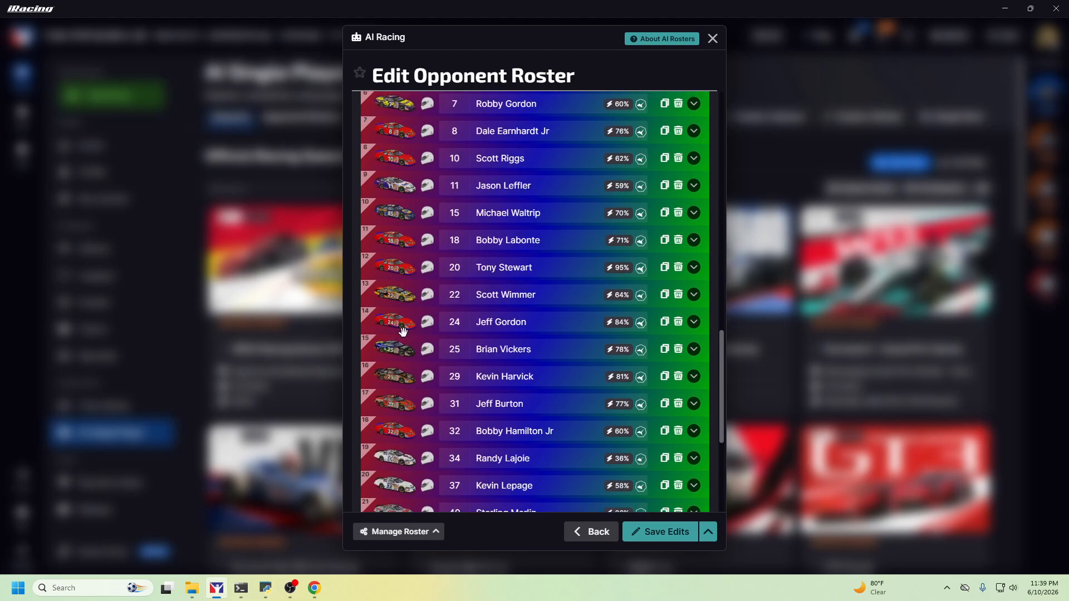
pyautogui.scroll(-3, 405, 334)
pyautogui.scroll(-1, 418, 351)
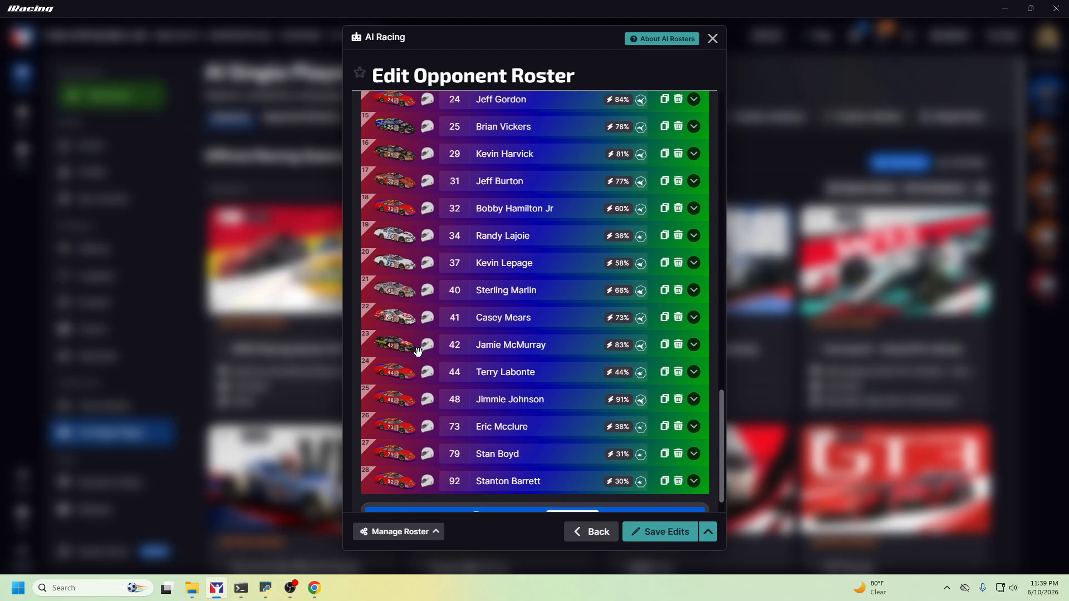
pyautogui.scroll(-1, 433, 343)
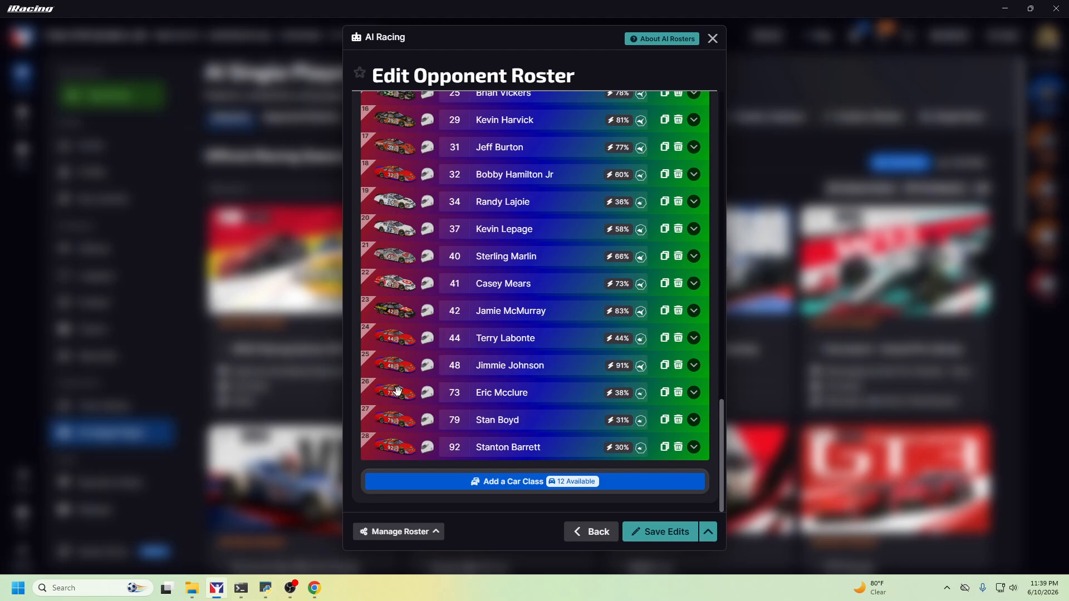
pyautogui.scroll(15, 469, 394)
pyautogui.scroll(5, 469, 391)
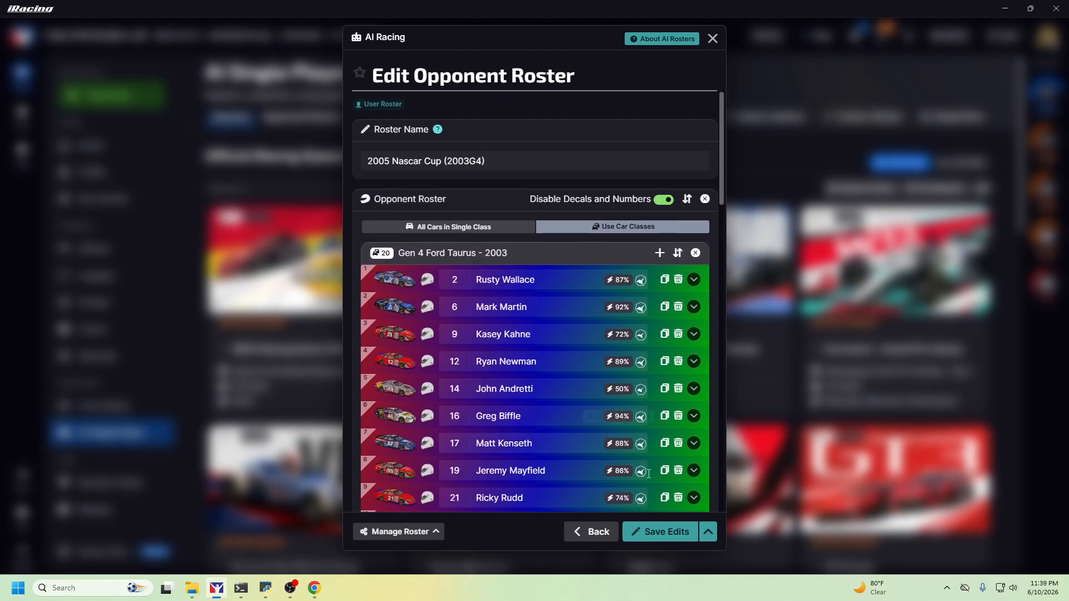
pyautogui.click(601, 532)
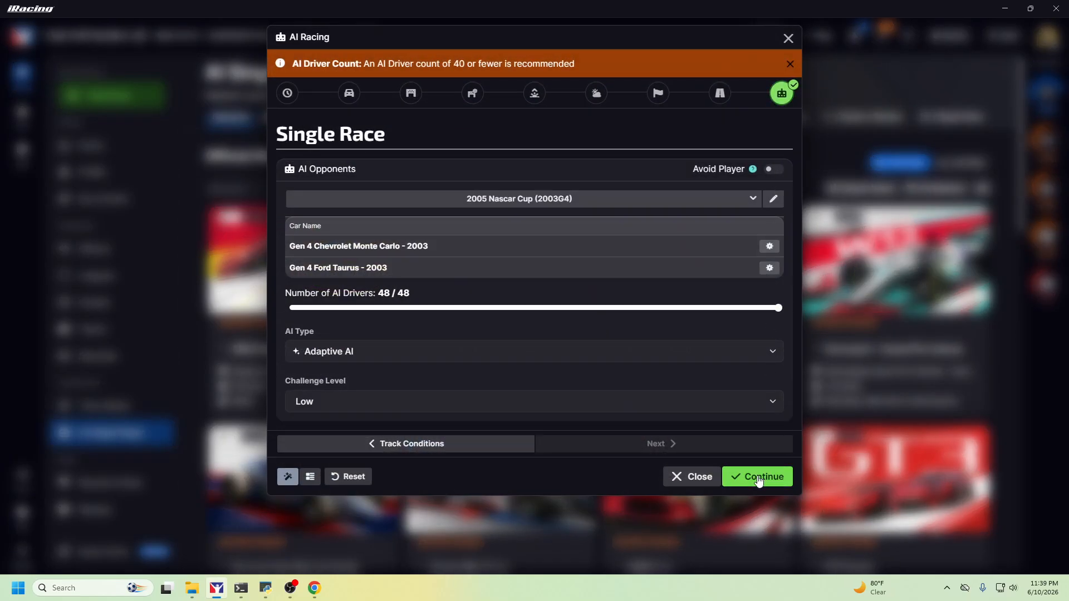
# Accept the AI opponents settings and start the race at Auto Club Speedway - Oval
pyautogui.click(758, 478)
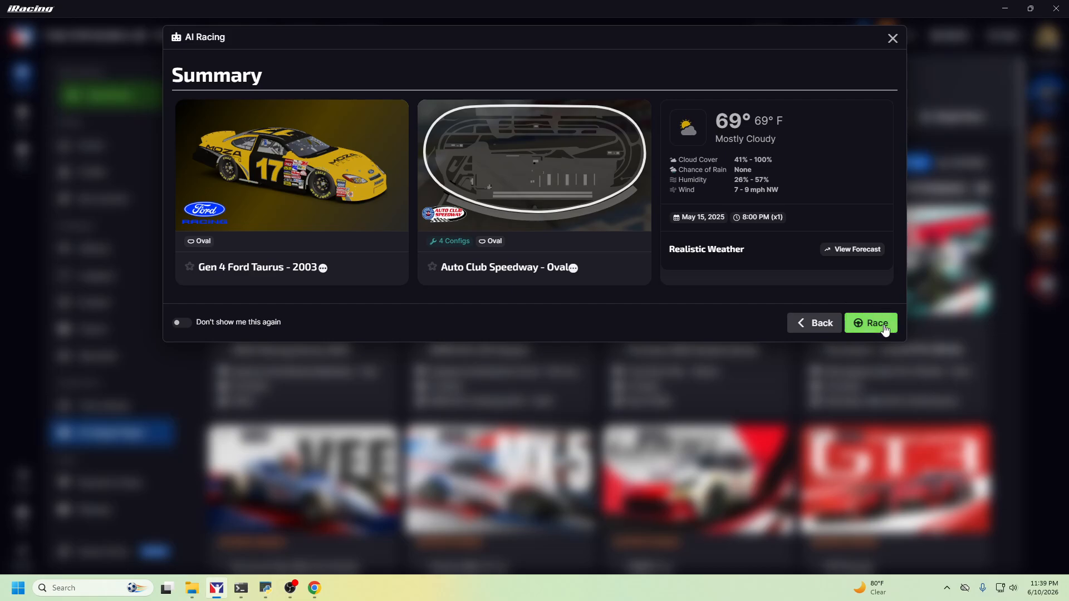
pyautogui.click(860, 326)
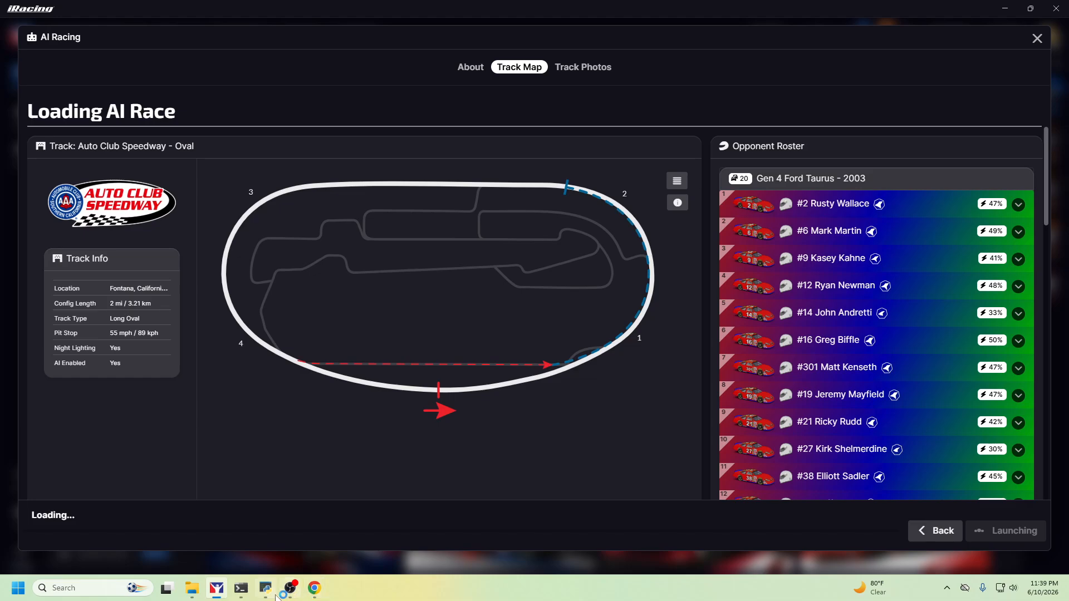
# Switch to iR Total Team Control System and compare the 2005 roster's Gen4 Chevrolet Monte Carlo and Gen4 Ford Taurus driver lists
pyautogui.moveTo(296, 591)
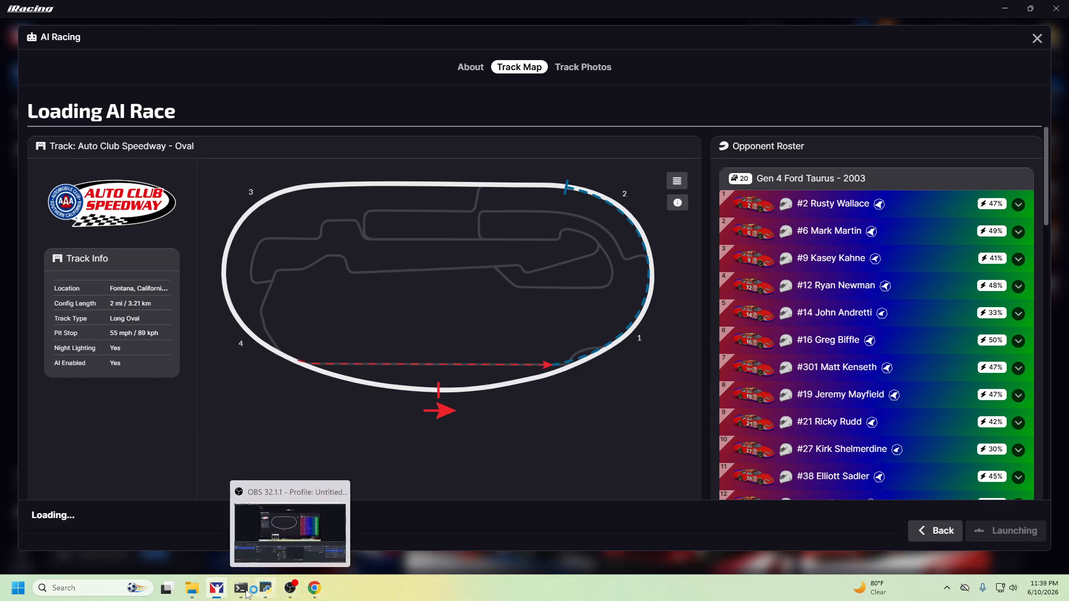
pyautogui.moveTo(227, 590)
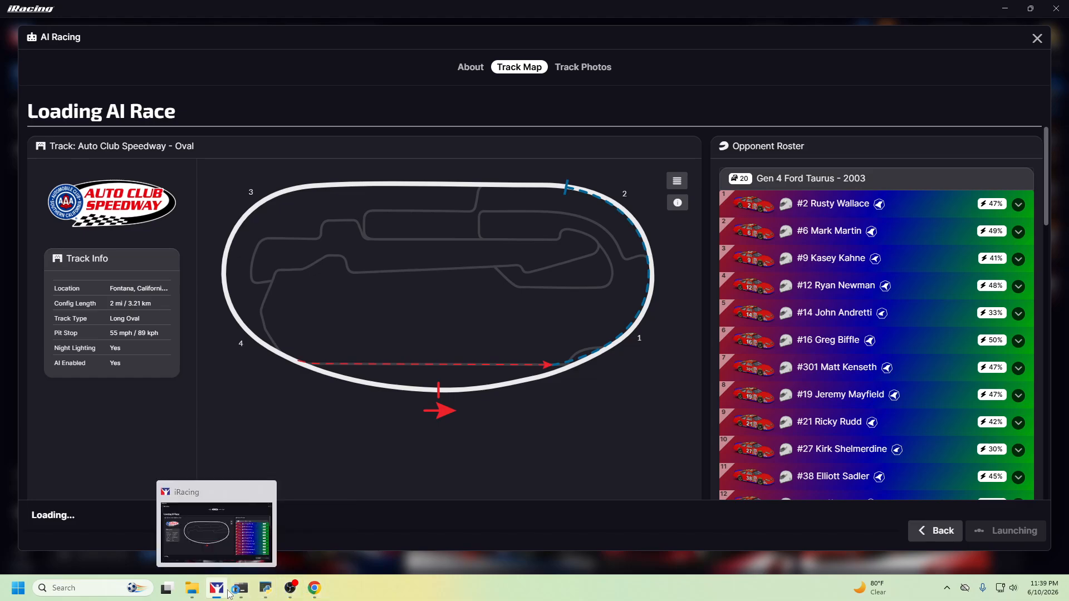
pyautogui.click(271, 593)
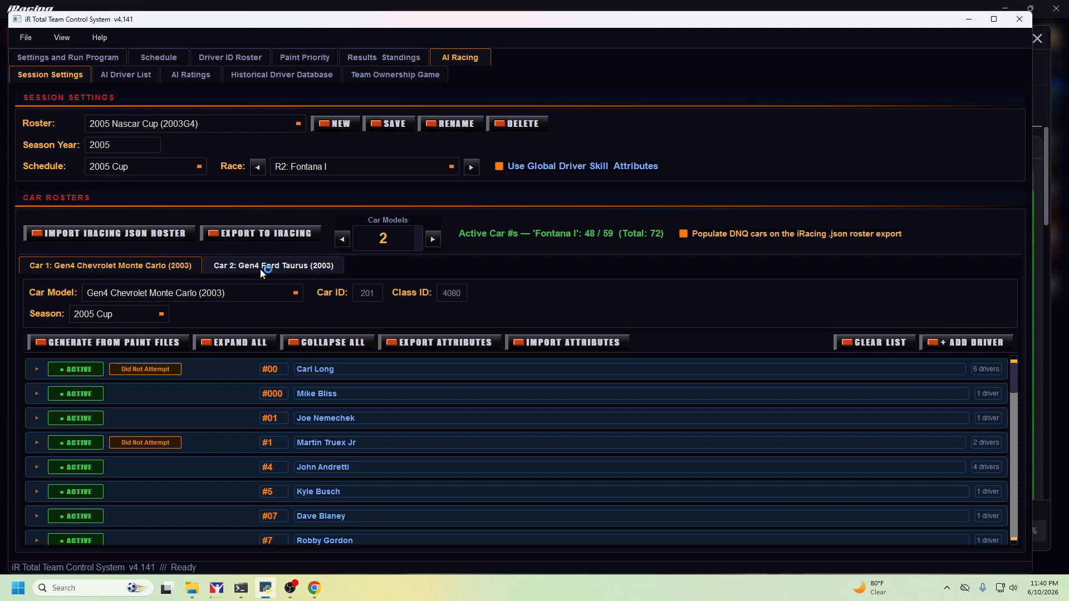
pyautogui.click(233, 267)
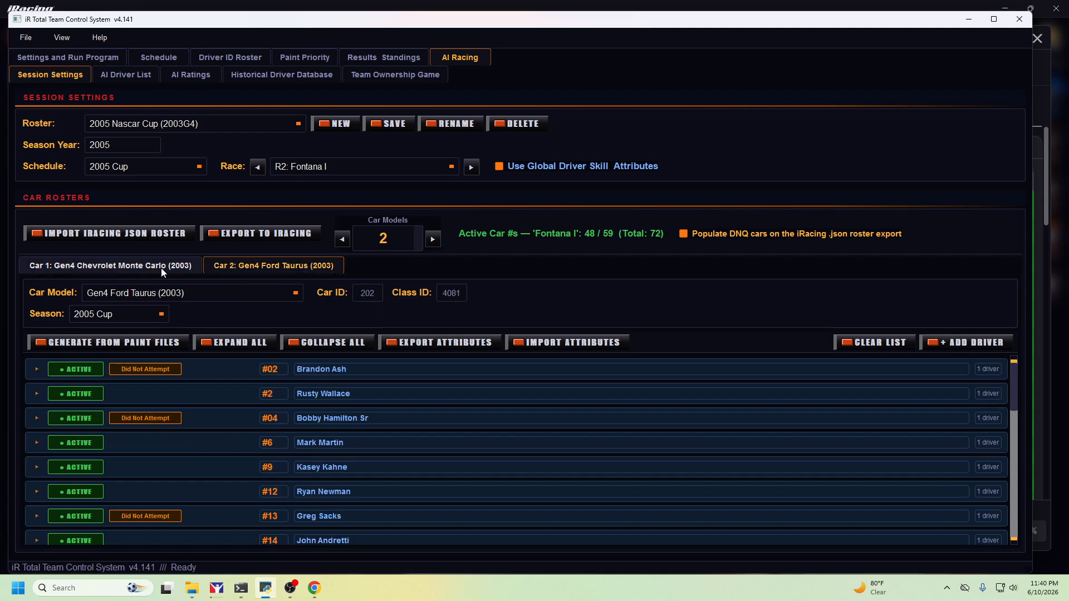
pyautogui.click(161, 269)
pyautogui.click(235, 267)
pyautogui.click(130, 271)
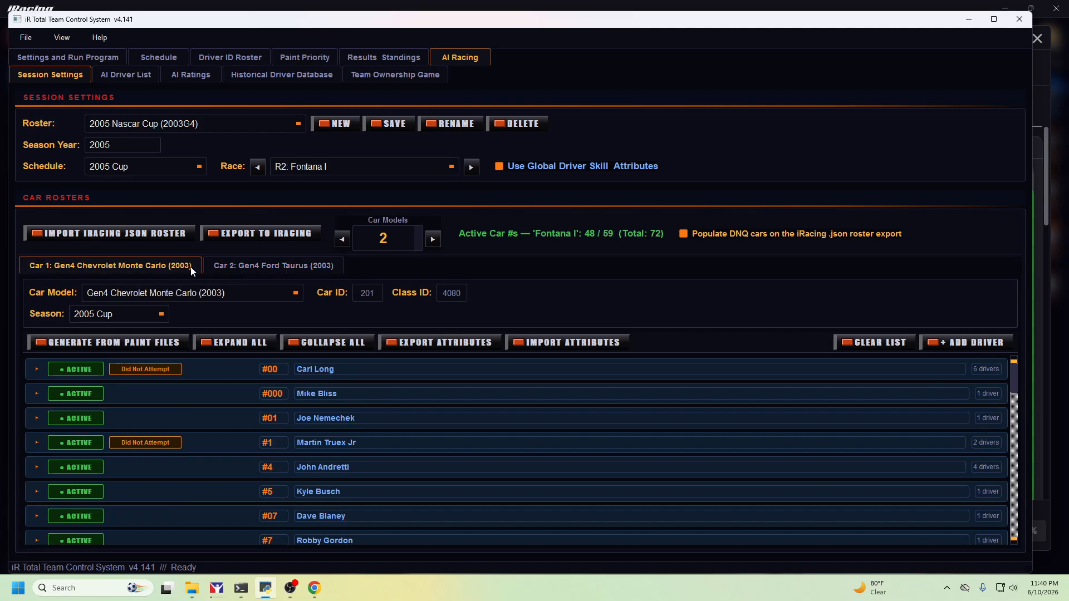
pyautogui.click(223, 269)
pyautogui.click(118, 269)
pyautogui.click(229, 268)
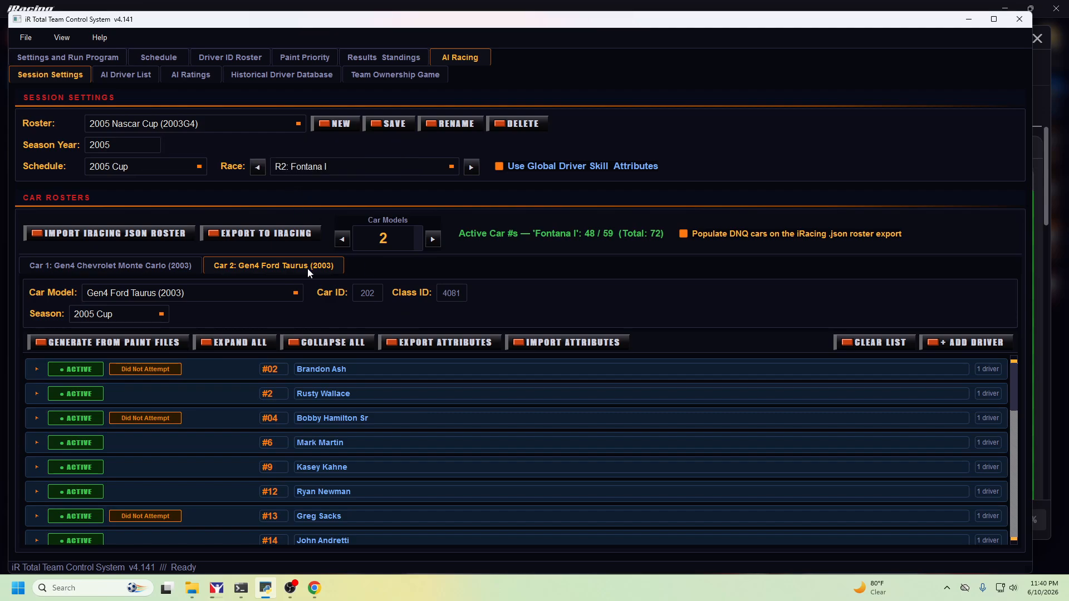
# Load the 2026 Nascar Trucks roster, switch its race to R1: Daytona, and return the race to Global
pyautogui.click(295, 125)
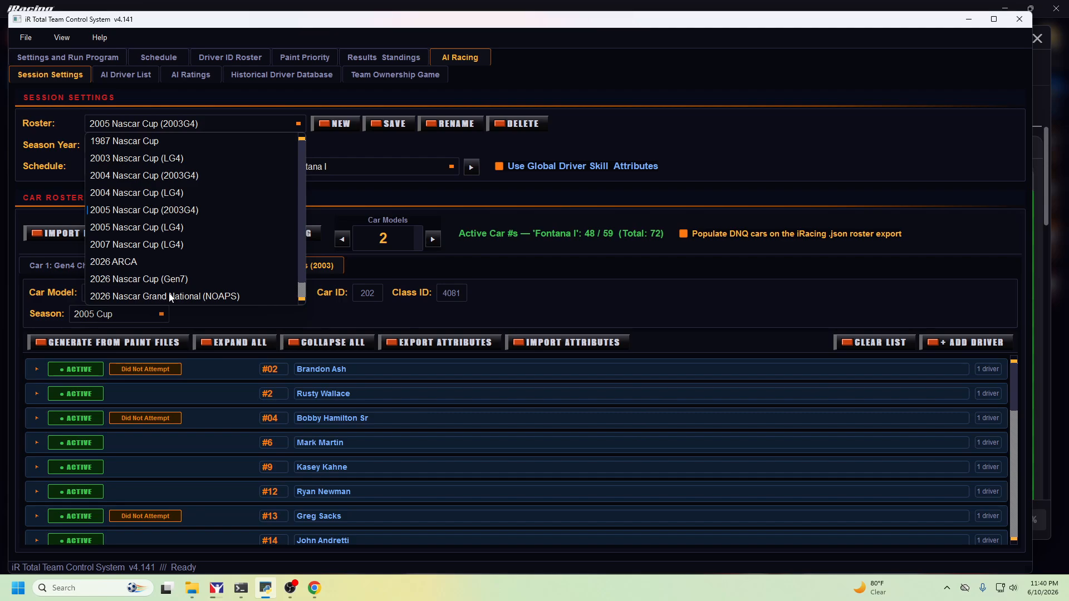
pyautogui.scroll(-1, 150, 283)
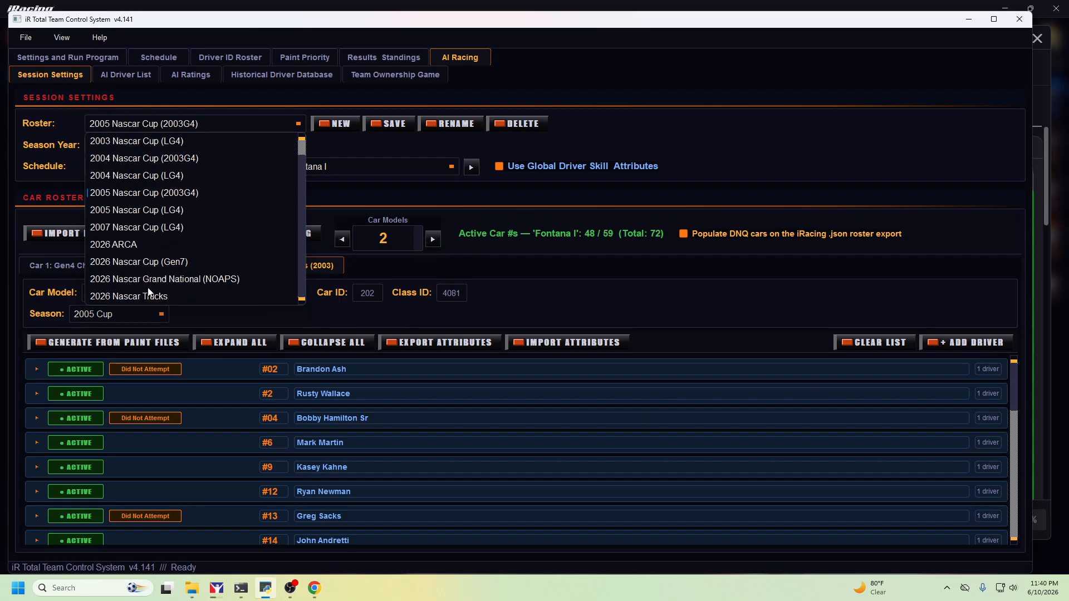
pyautogui.click(152, 296)
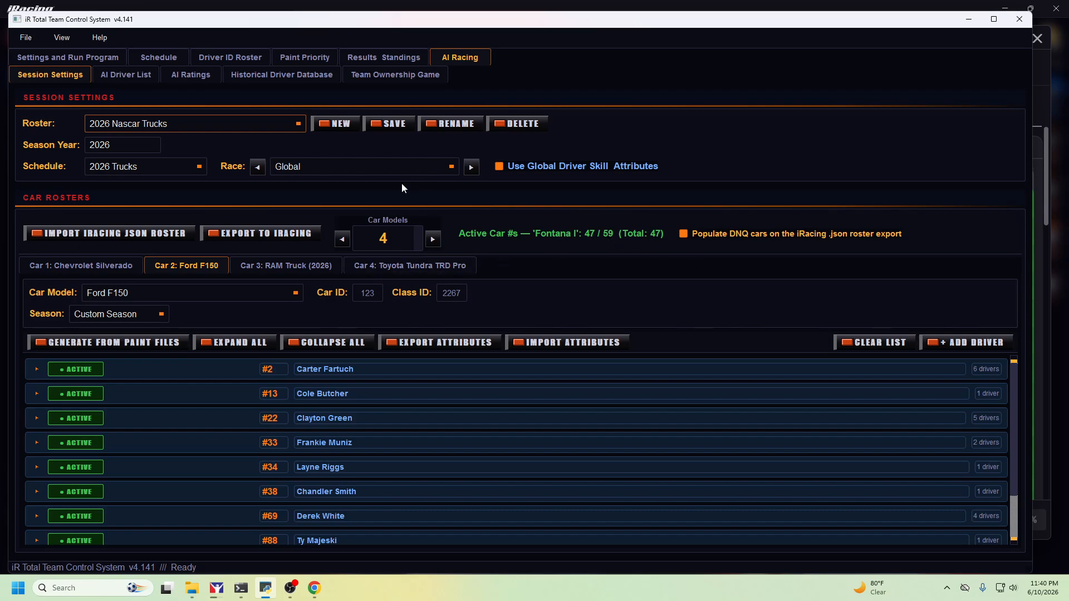
pyautogui.click(412, 164)
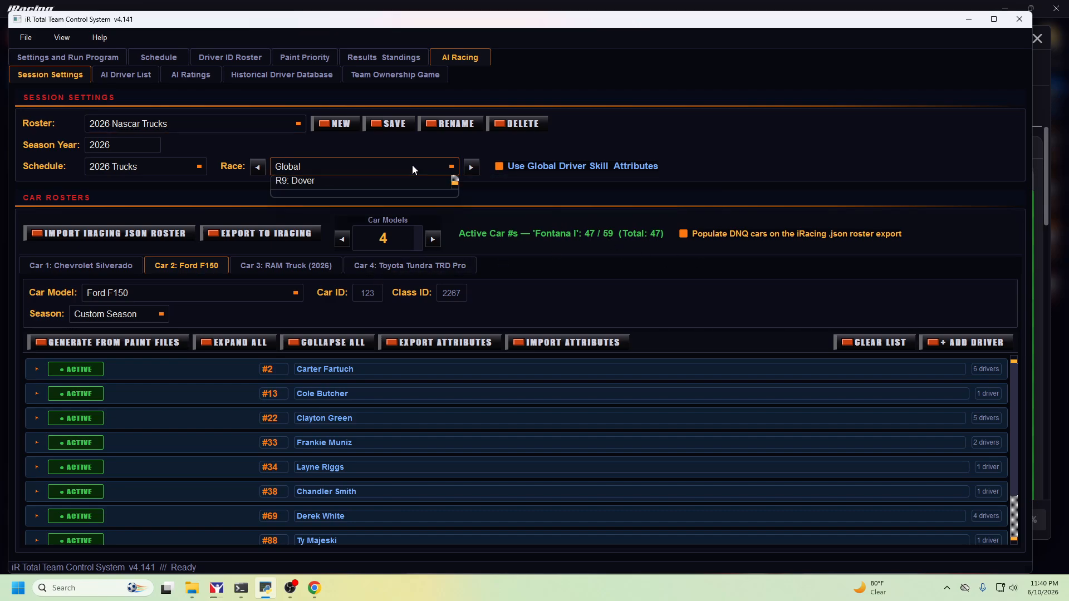
pyautogui.click(305, 204)
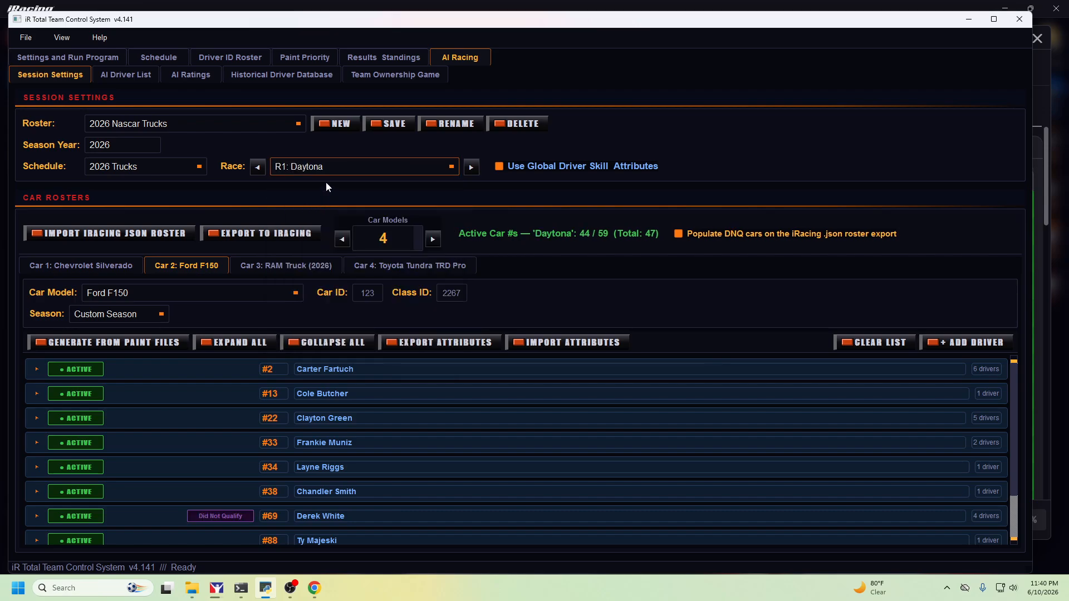
pyautogui.click(323, 170)
pyautogui.click(310, 181)
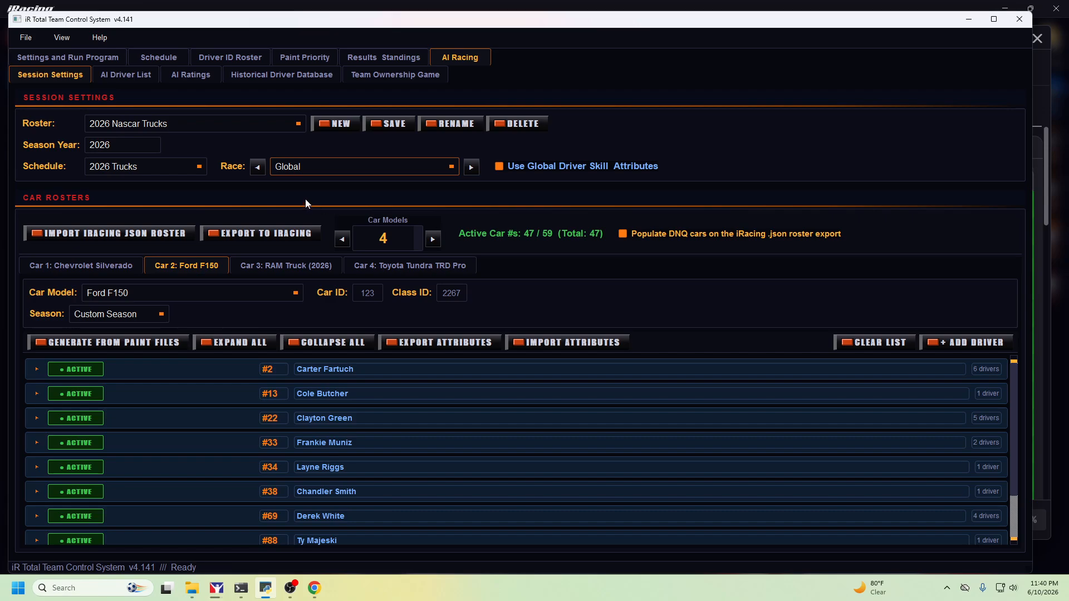
# Try the 2026 ARCA schedule on the trucks roster and set the schedule back to 2026 Trucks
pyautogui.click(172, 166)
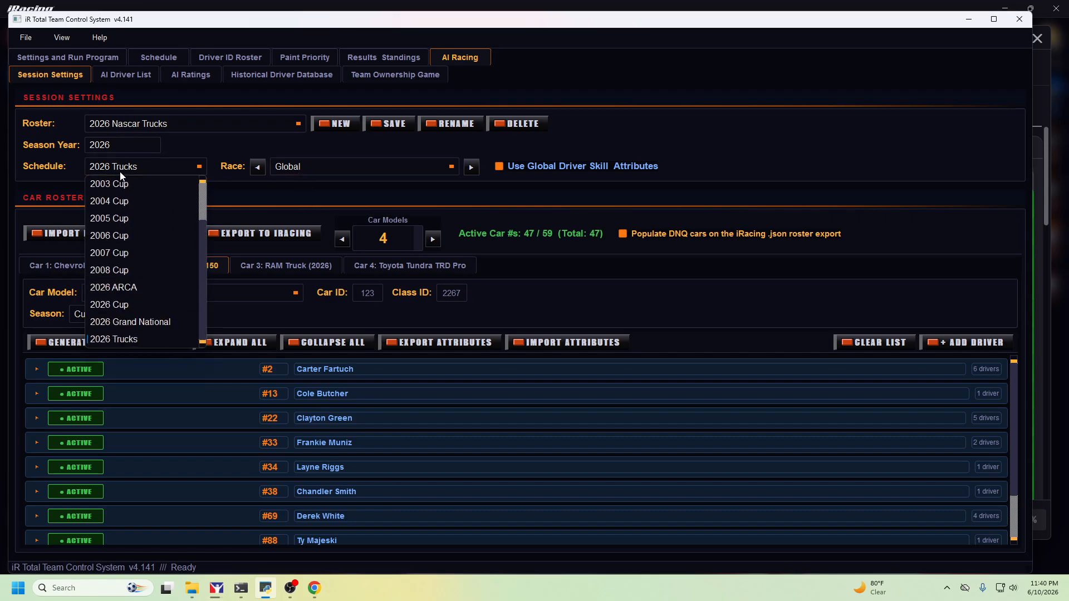
pyautogui.click(125, 292)
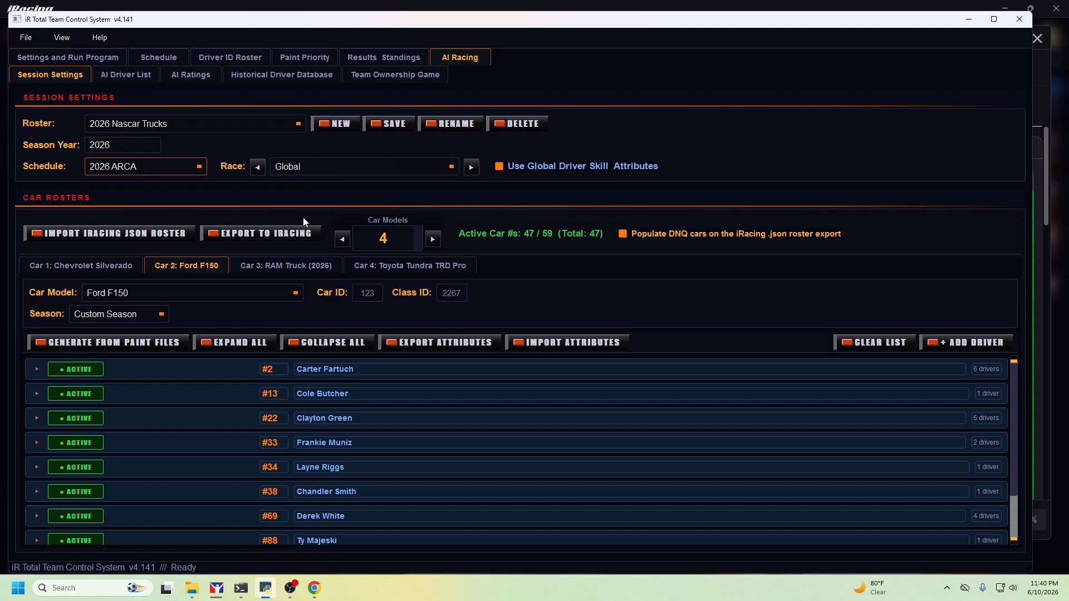
pyautogui.click(151, 166)
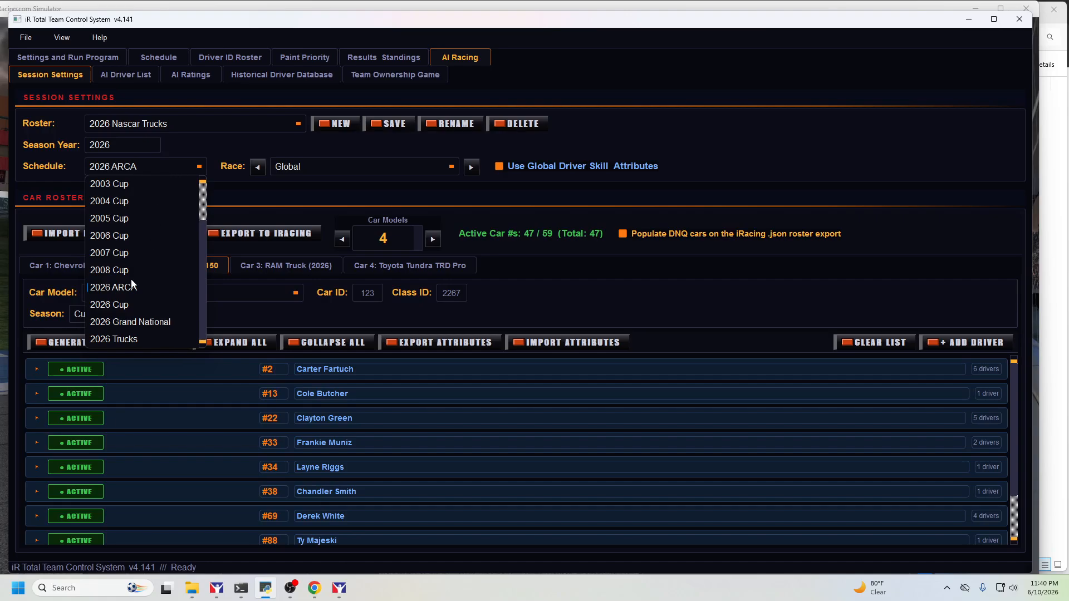
pyautogui.click(117, 340)
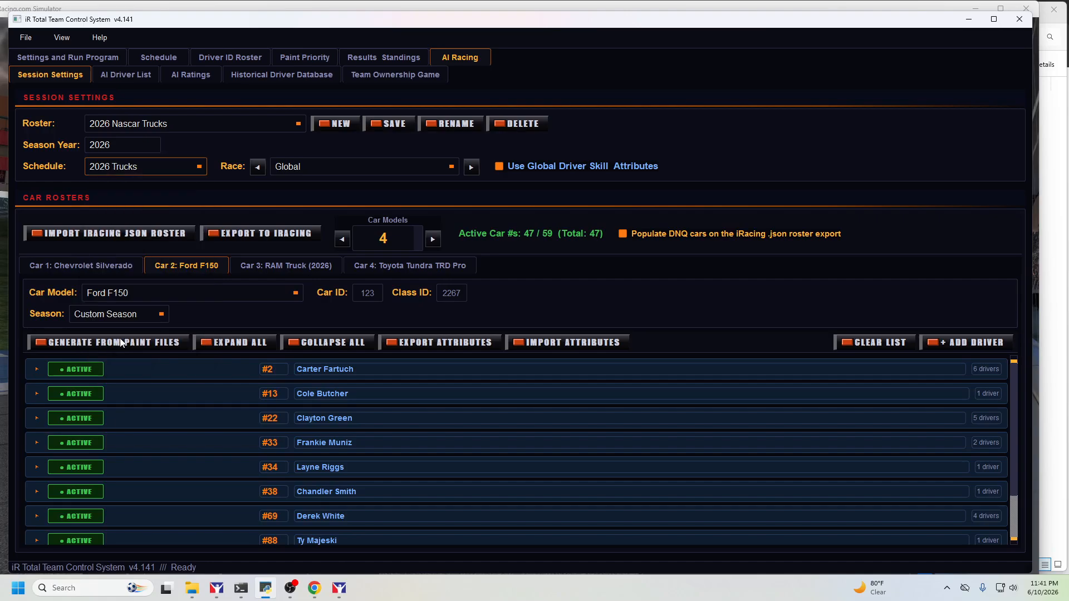
# Load the 2026 ARCA roster and try deactivating and reactivating ARCA Ford Mustang cars #000 and #01
pyautogui.click(205, 123)
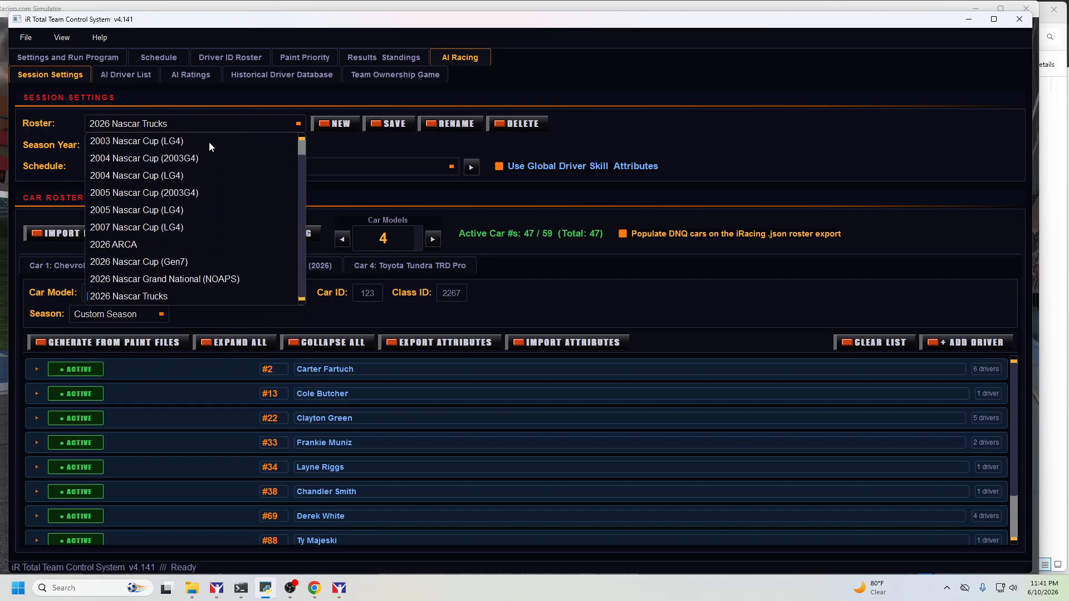
pyautogui.click(129, 246)
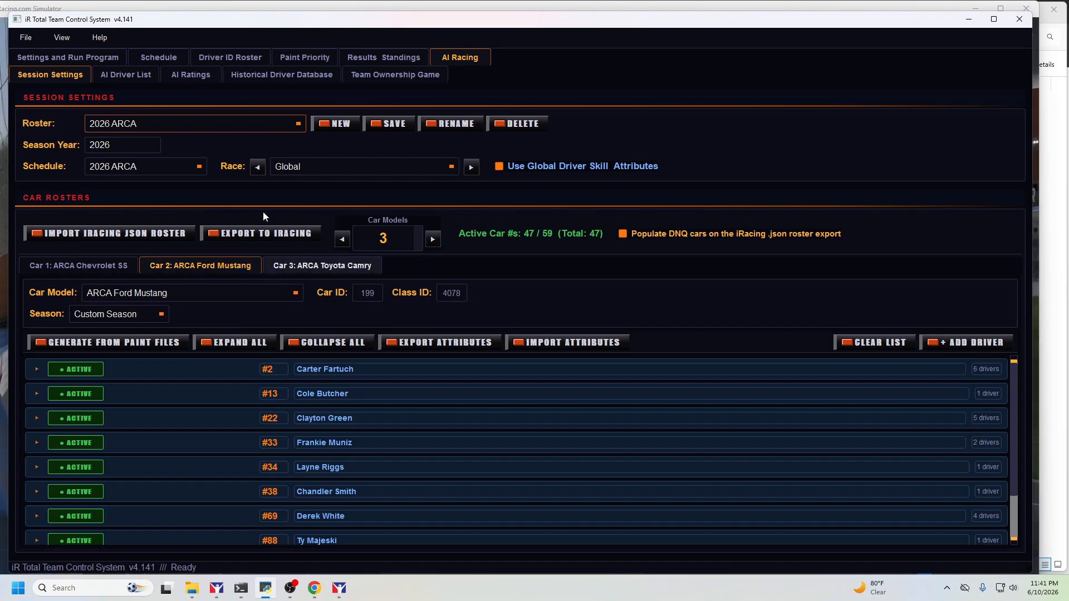
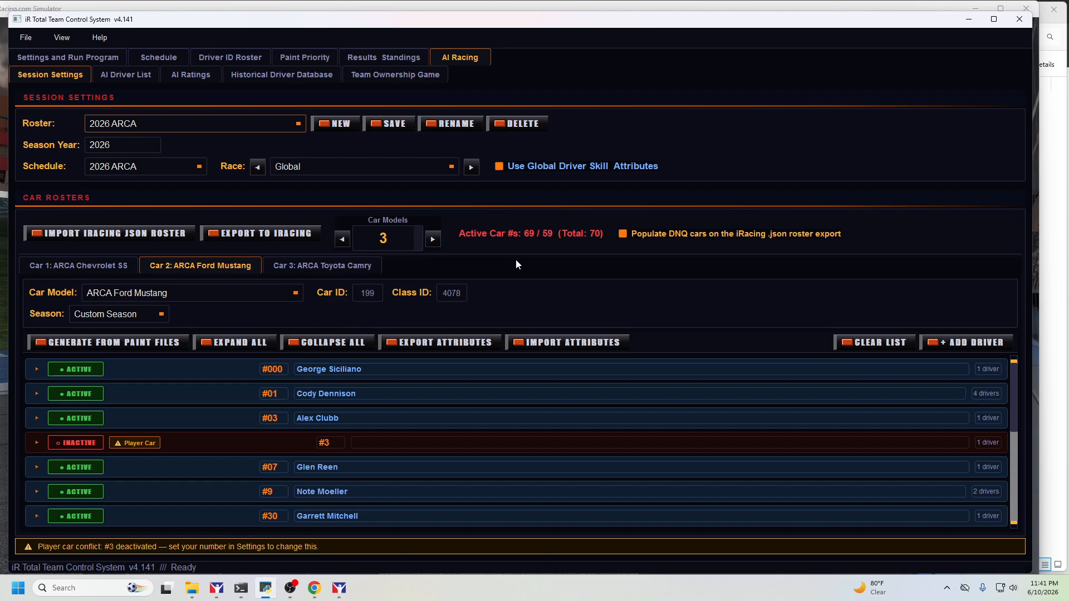
pyautogui.click(88, 374)
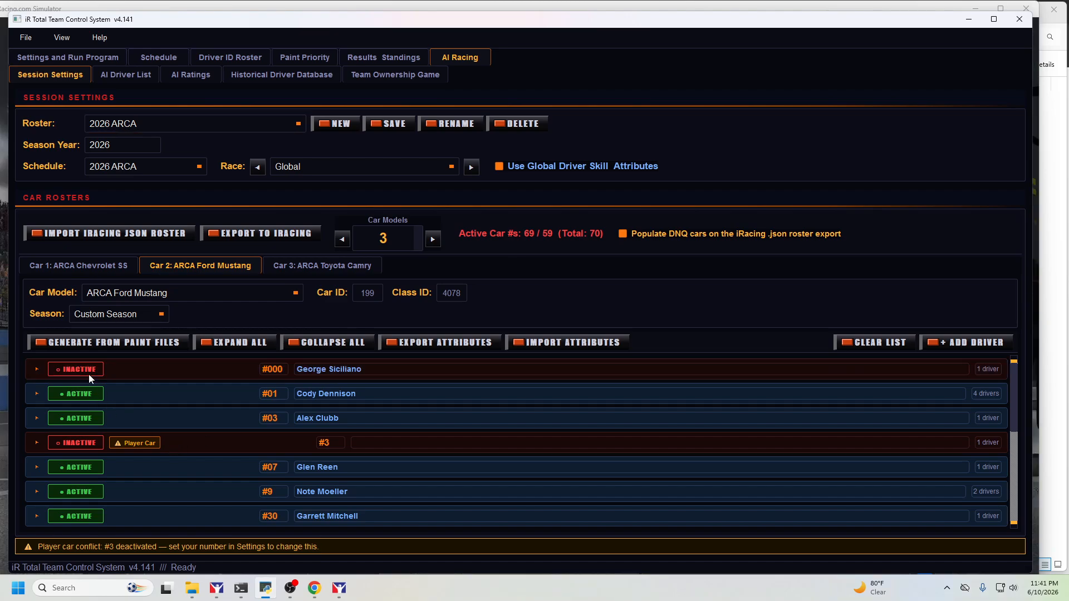
pyautogui.click(89, 392)
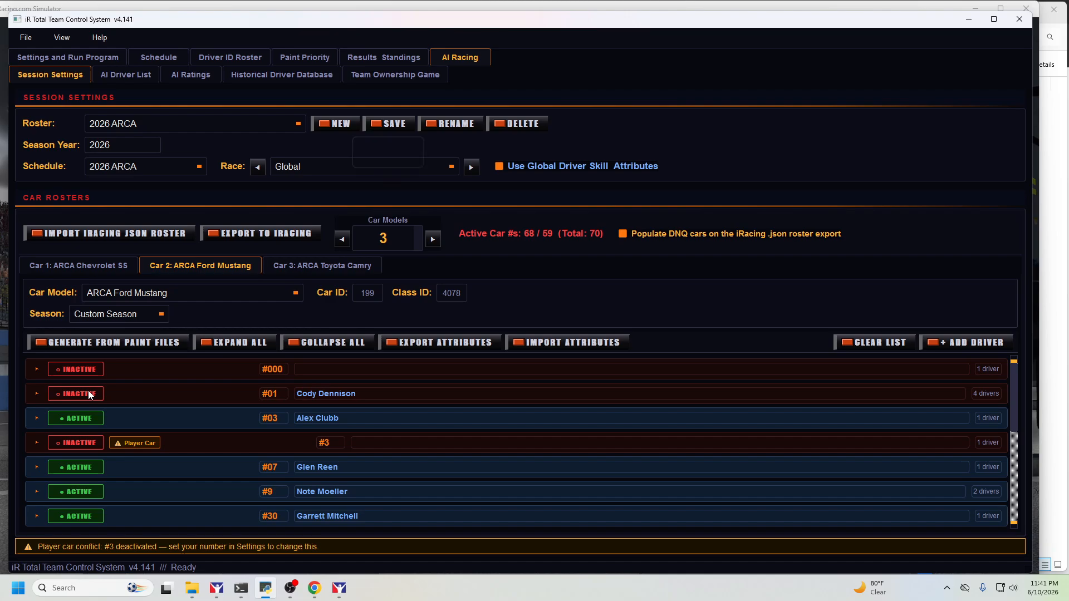
pyautogui.click(89, 394)
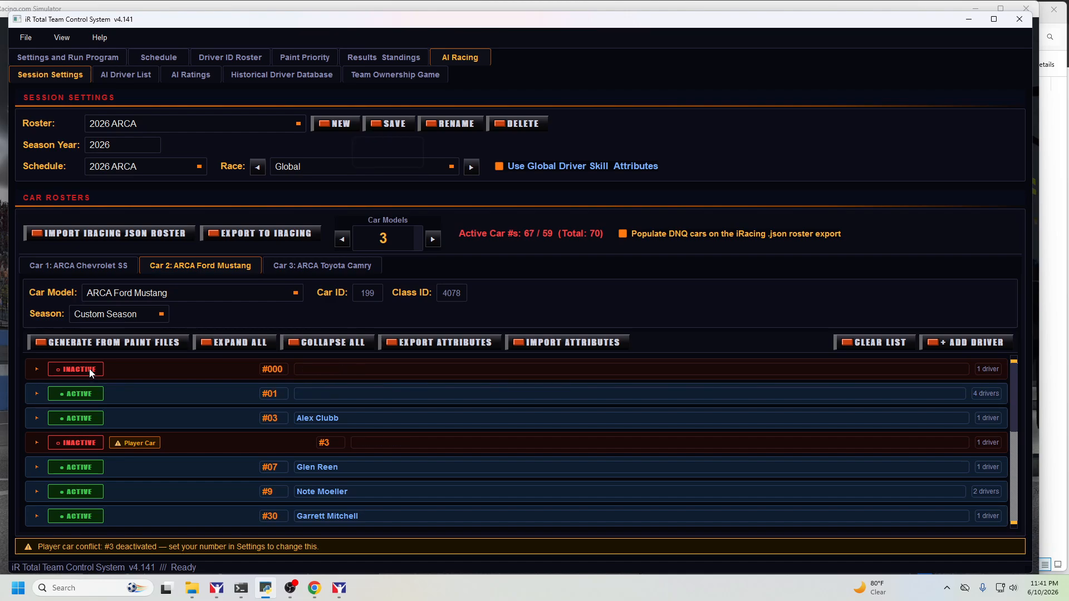
pyautogui.click(89, 369)
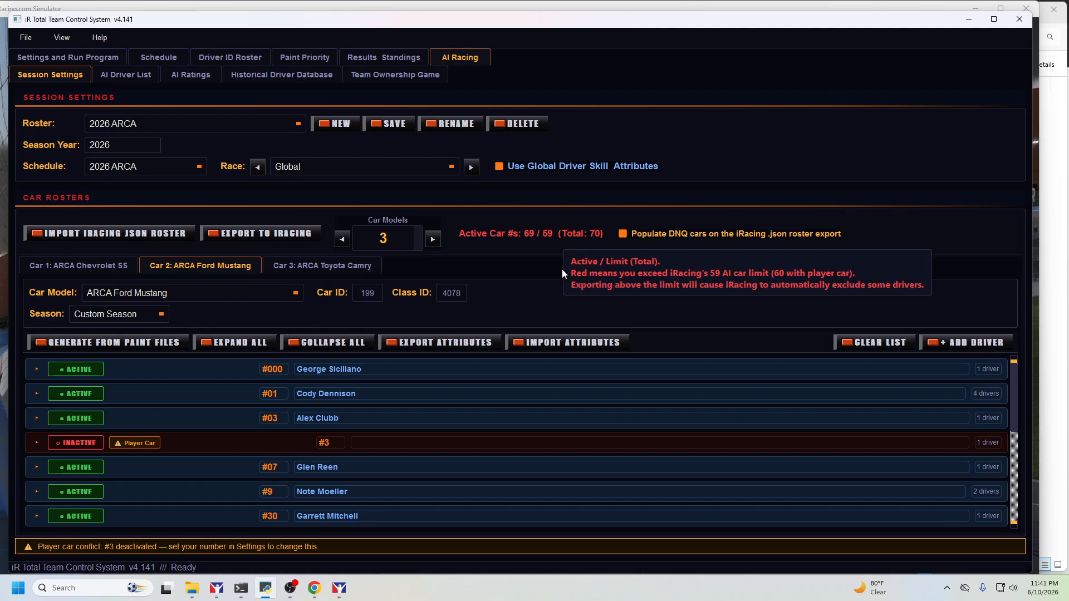
pyautogui.moveTo(557, 235)
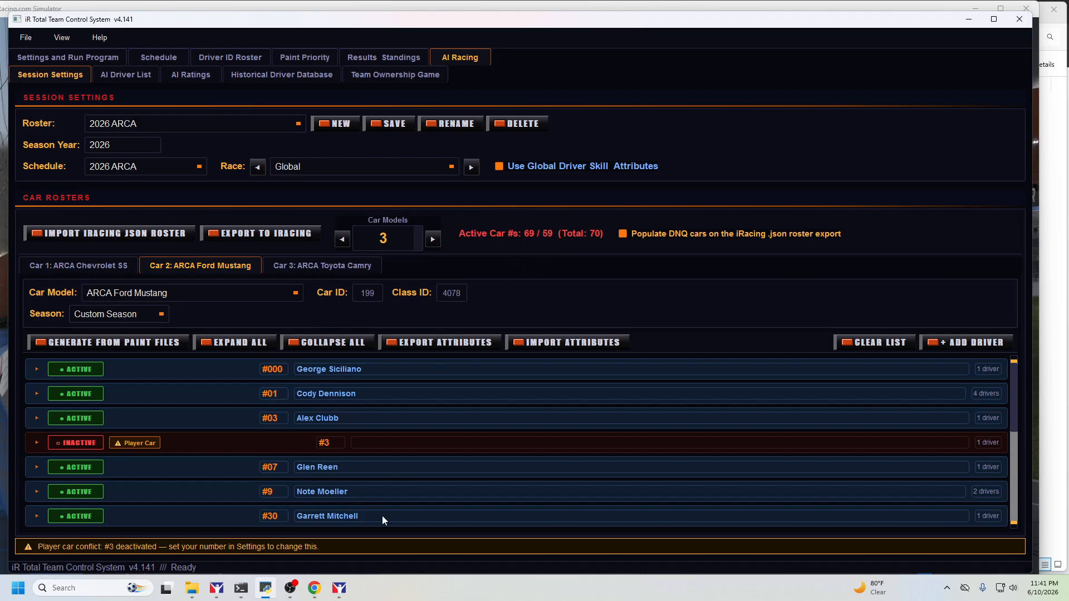
# Switch to the iRacing simulator and cycle through the cars in the Auto Club Speedway practice session to examine their paint schemes
pyautogui.click(339, 588)
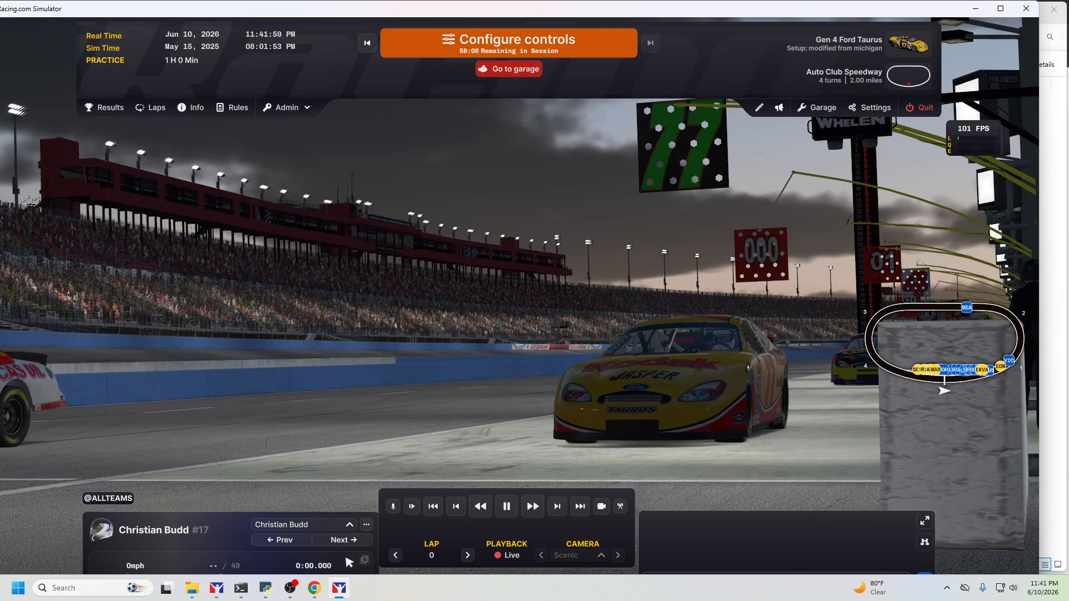
pyautogui.click(354, 540)
pyautogui.click(355, 540)
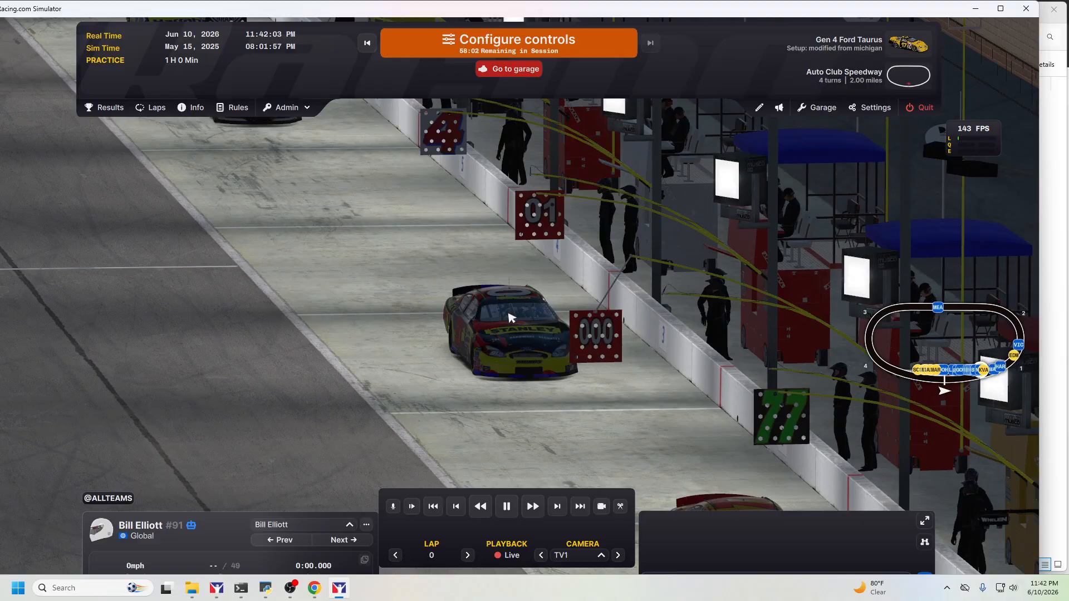
pyautogui.click(350, 541)
pyautogui.click(345, 541)
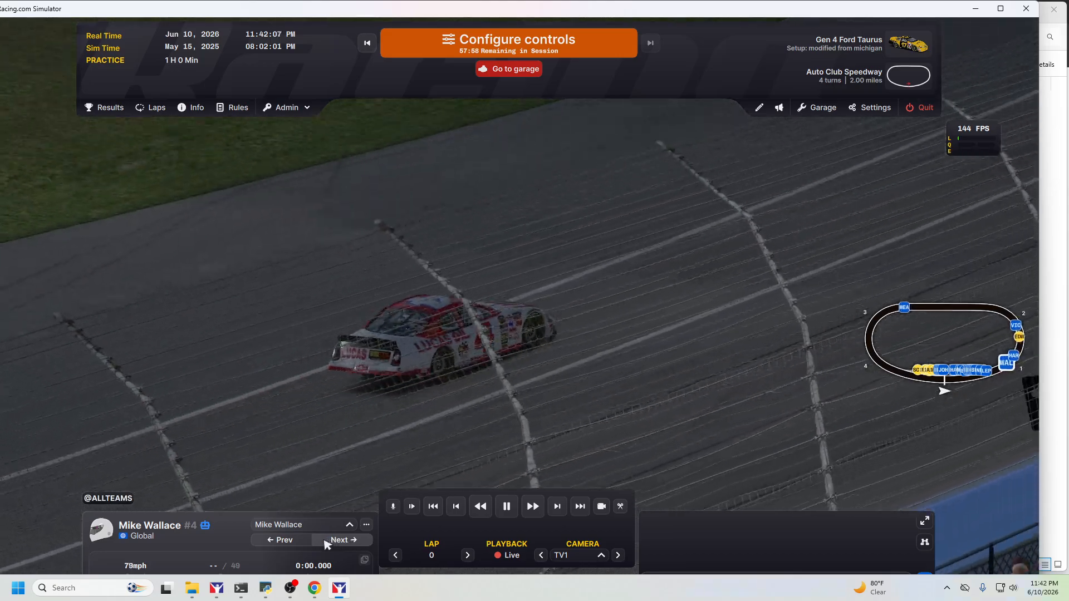
pyautogui.click(298, 543)
pyautogui.click(298, 543)
pyautogui.click(298, 543)
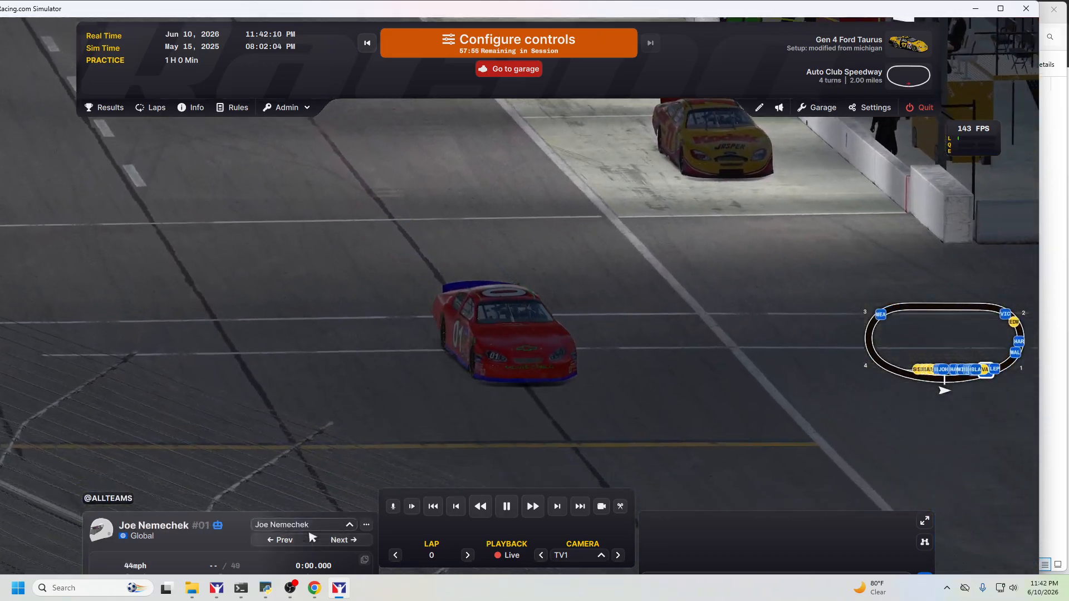
pyautogui.click(298, 541)
pyautogui.click(298, 541)
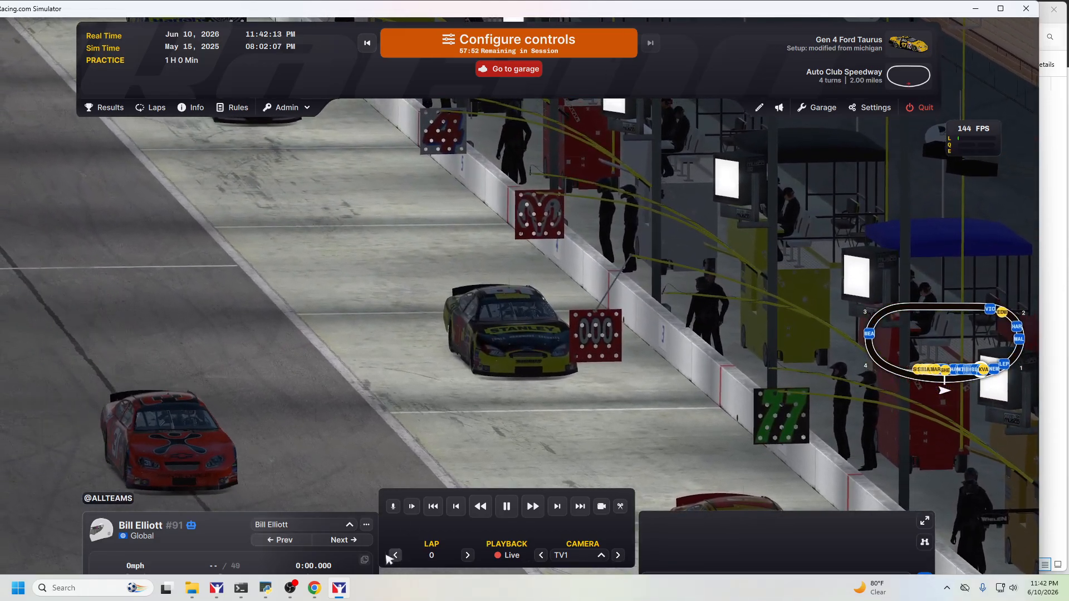
pyautogui.click(341, 540)
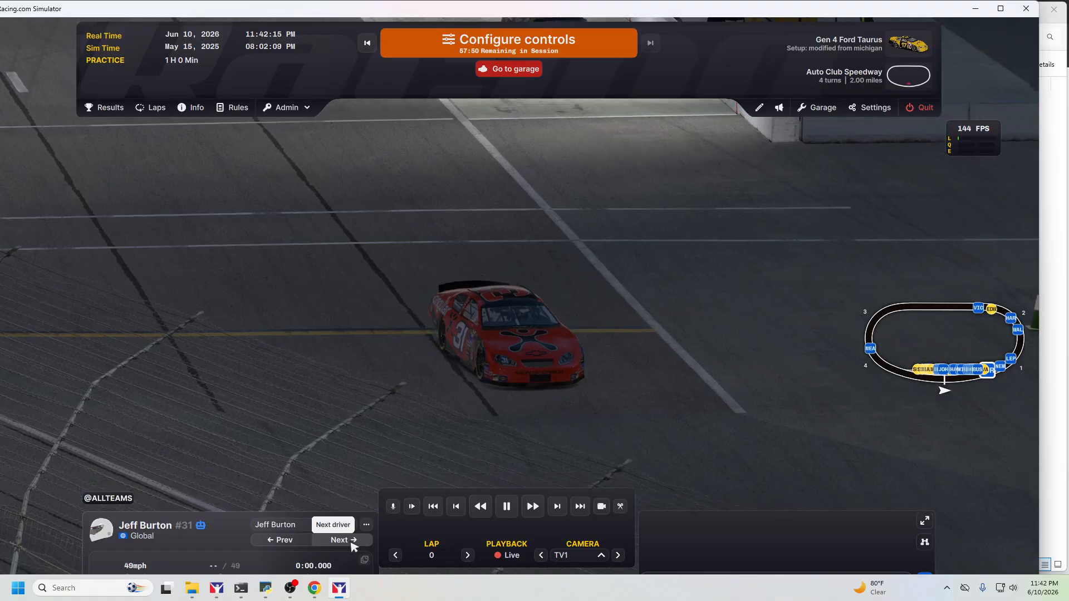
pyautogui.click(352, 544)
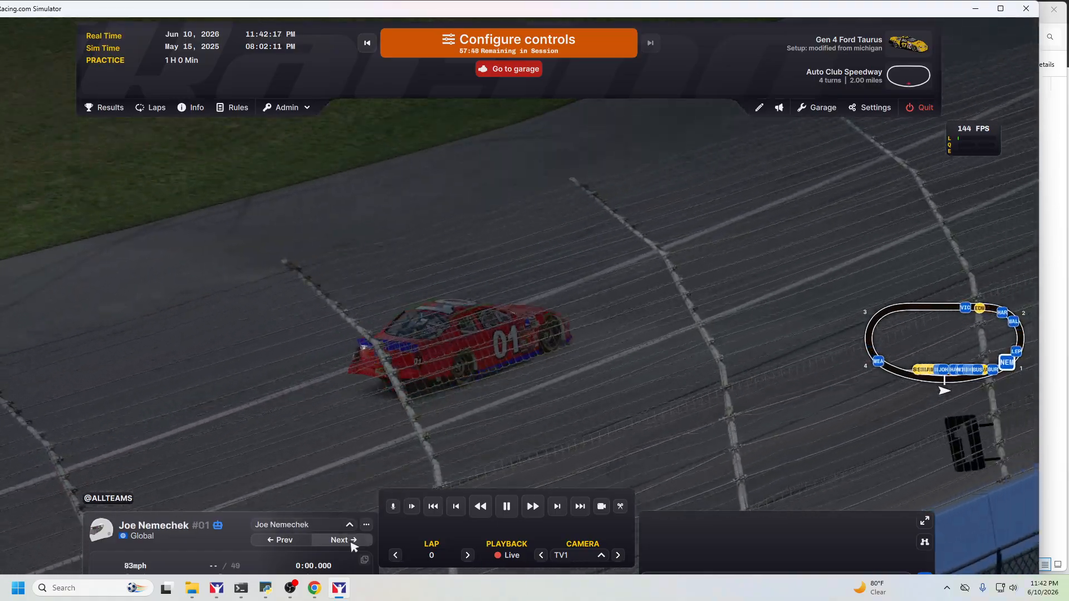
pyautogui.click(352, 544)
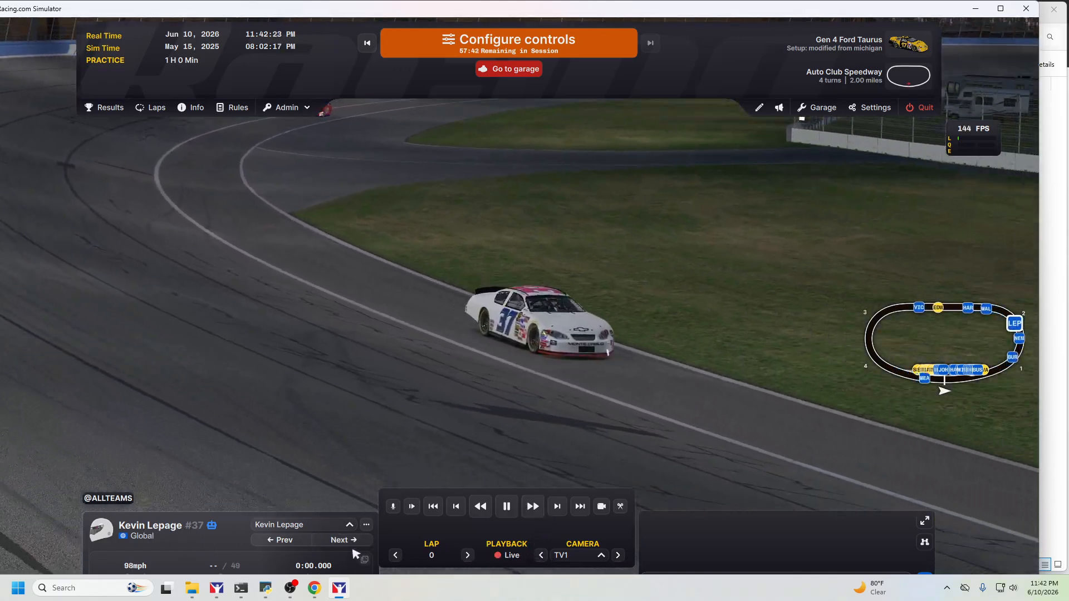
pyautogui.click(337, 542)
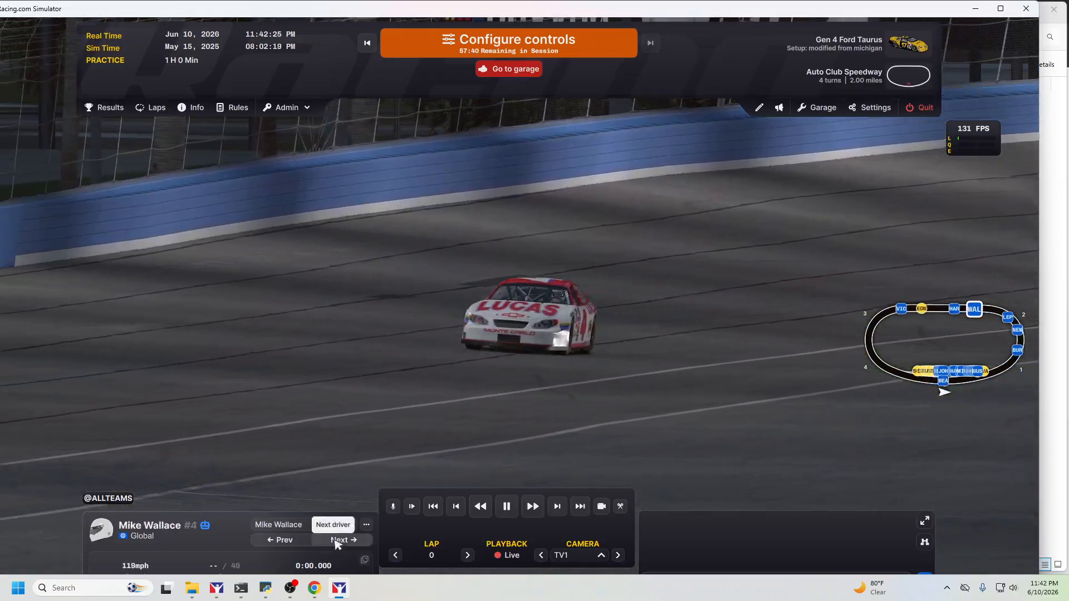
pyautogui.click(337, 541)
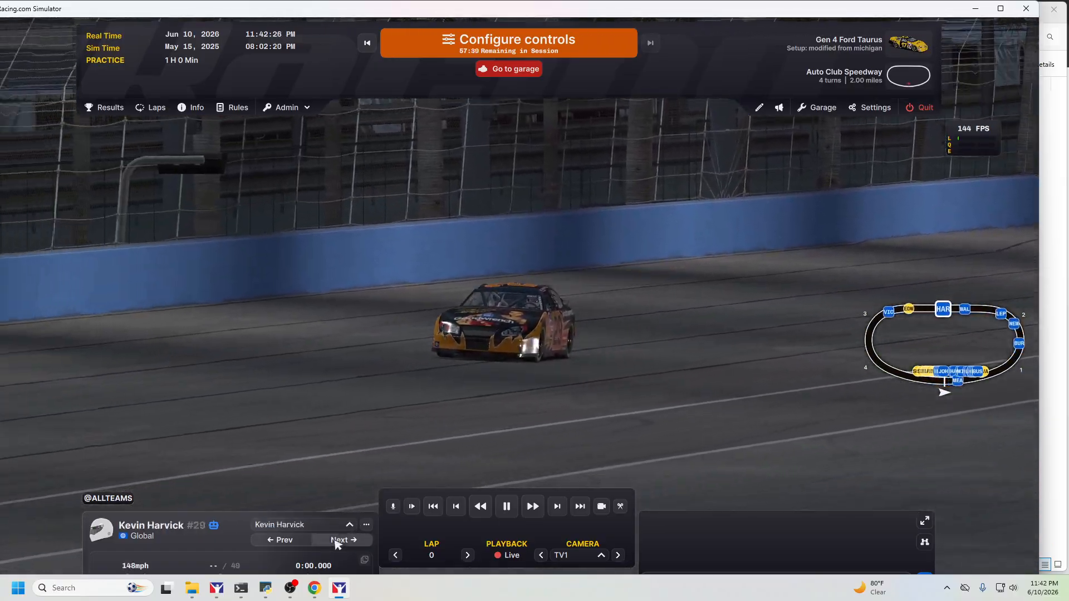
pyautogui.click(337, 541)
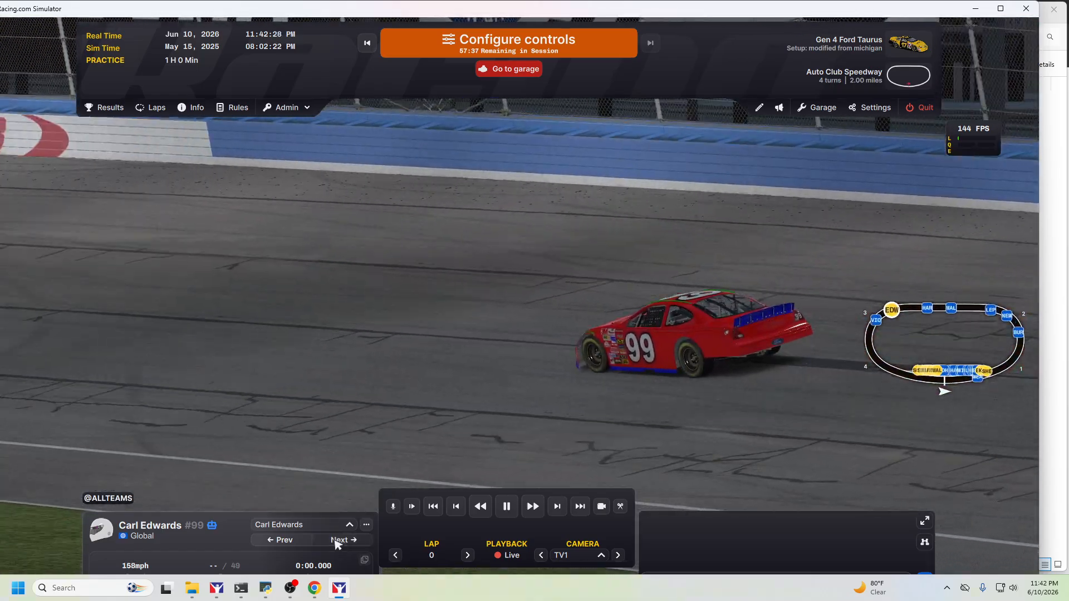
pyautogui.click(337, 541)
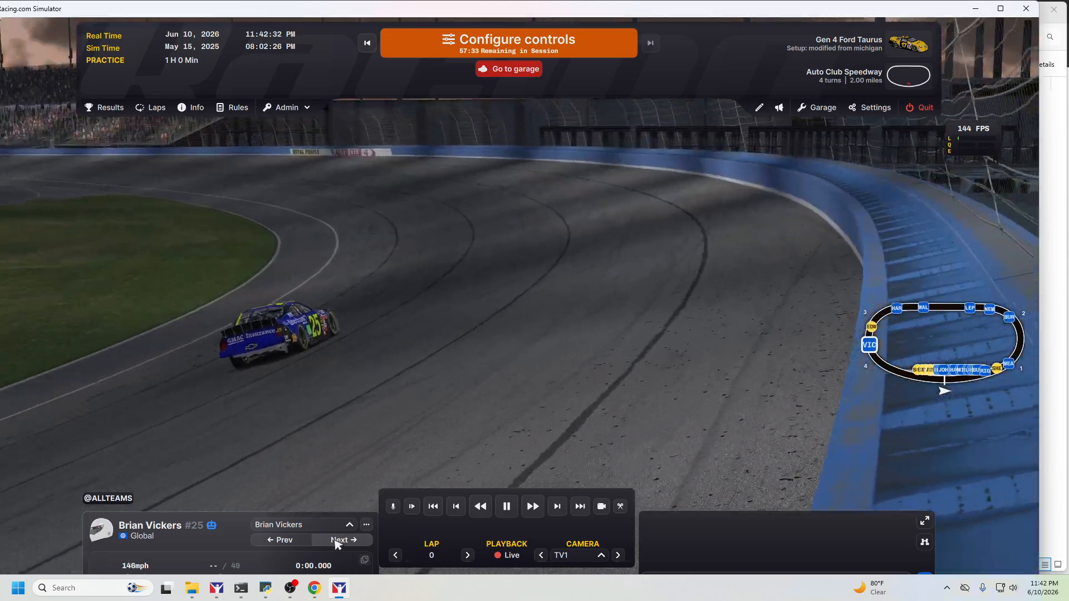
pyautogui.click(337, 541)
pyautogui.click(337, 541)
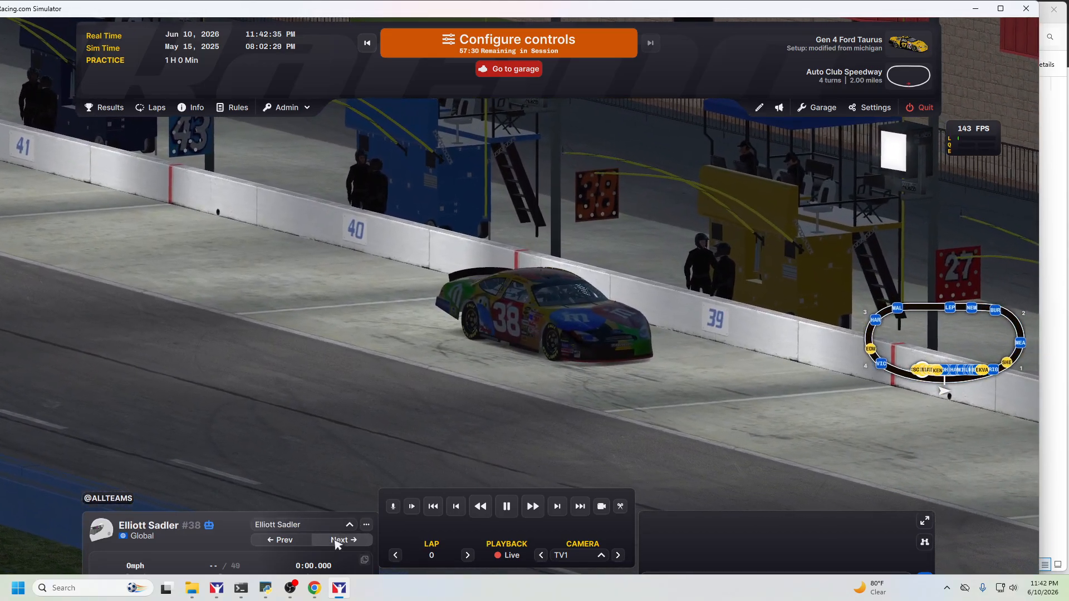
pyautogui.click(337, 541)
pyautogui.click(337, 541)
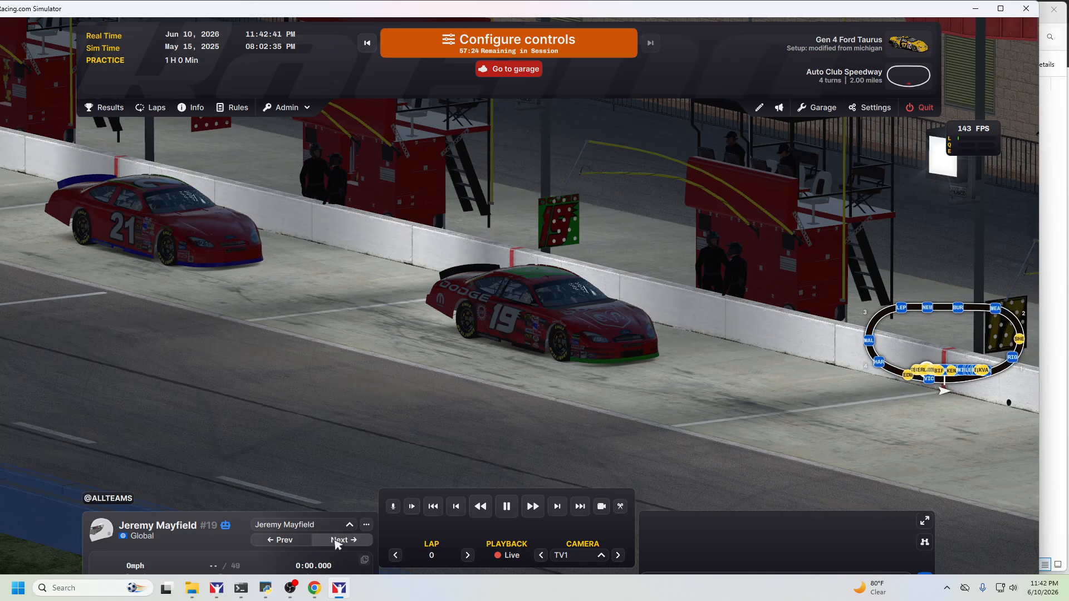
# Switch to iR Total Team Control System, load the 2005 Nascar Cup (2003G4) roster, and set its race to R3: Las Vegas
pyautogui.click(265, 588)
pyautogui.click(266, 127)
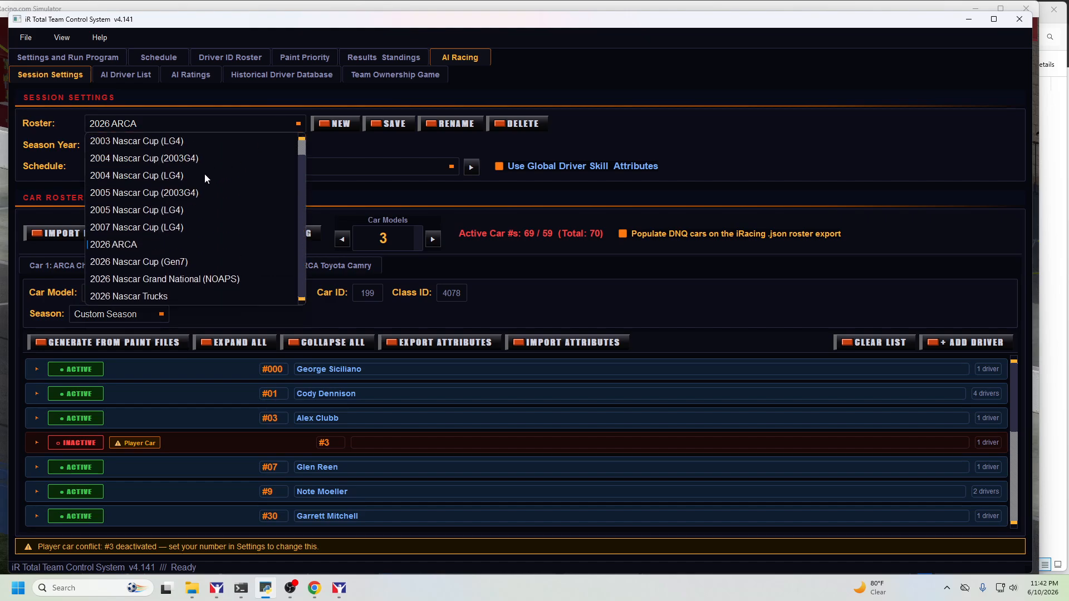
pyautogui.click(162, 193)
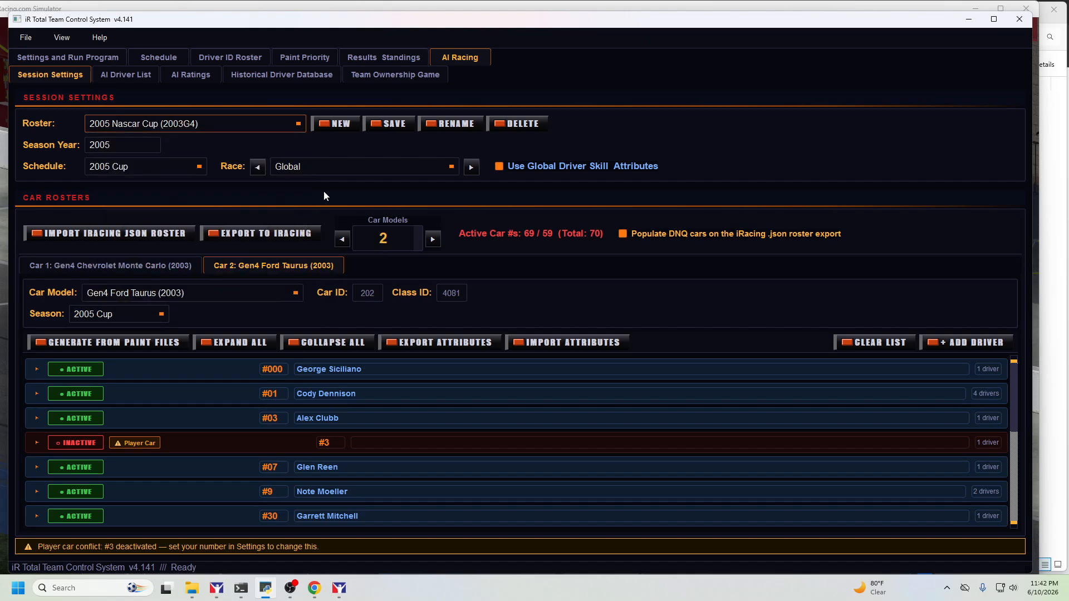
pyautogui.click(448, 161)
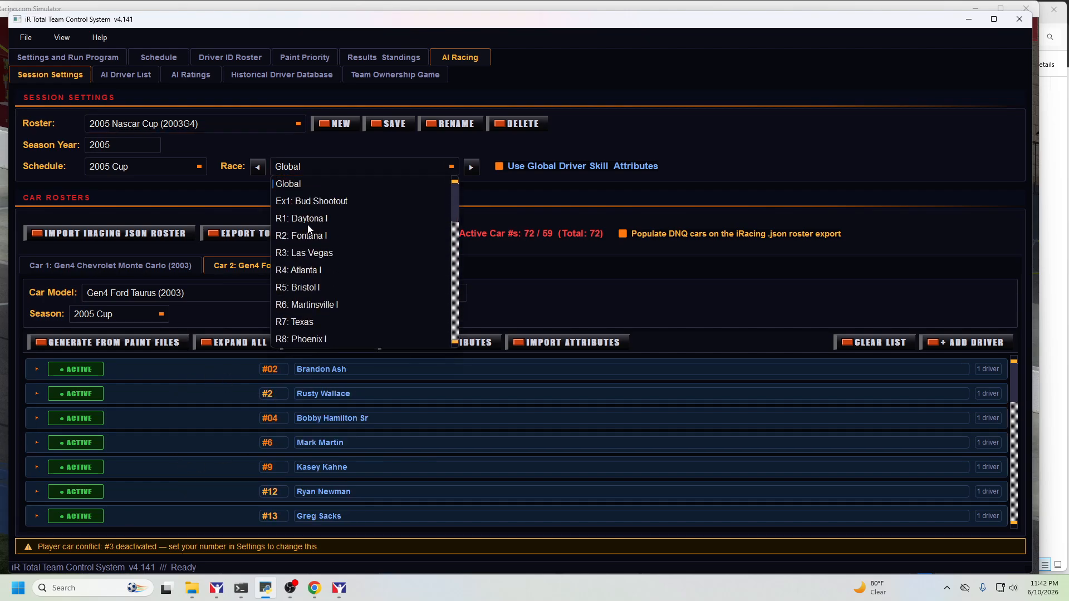
pyautogui.click(303, 253)
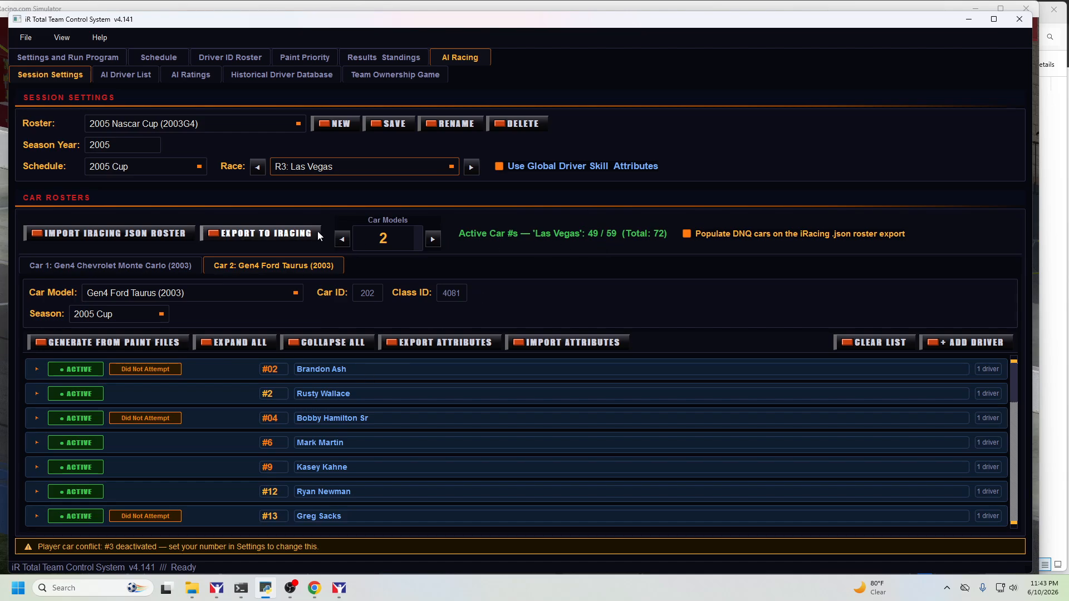
# Try the R4: Atlanta I race on the 2005 roster, followed by R5: Bristol I
pyautogui.click(354, 166)
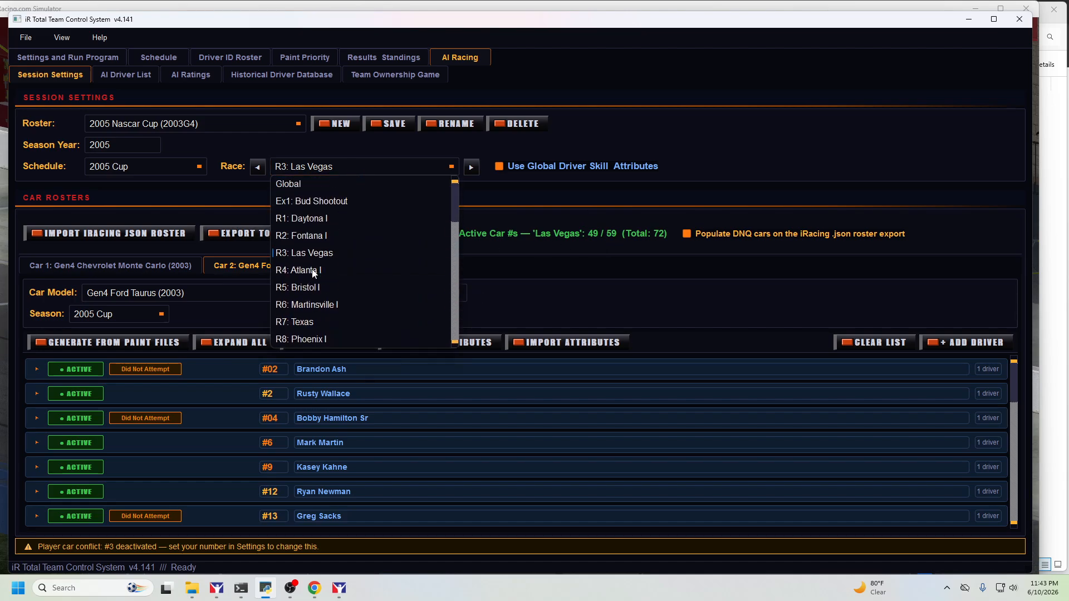
pyautogui.click(311, 271)
pyautogui.click(416, 171)
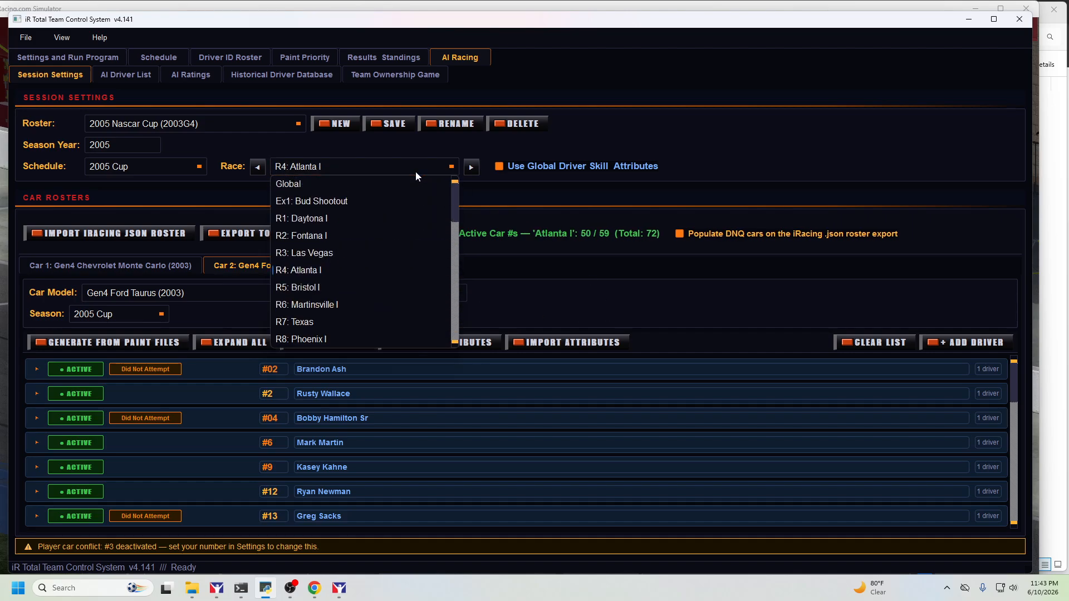
pyautogui.click(328, 285)
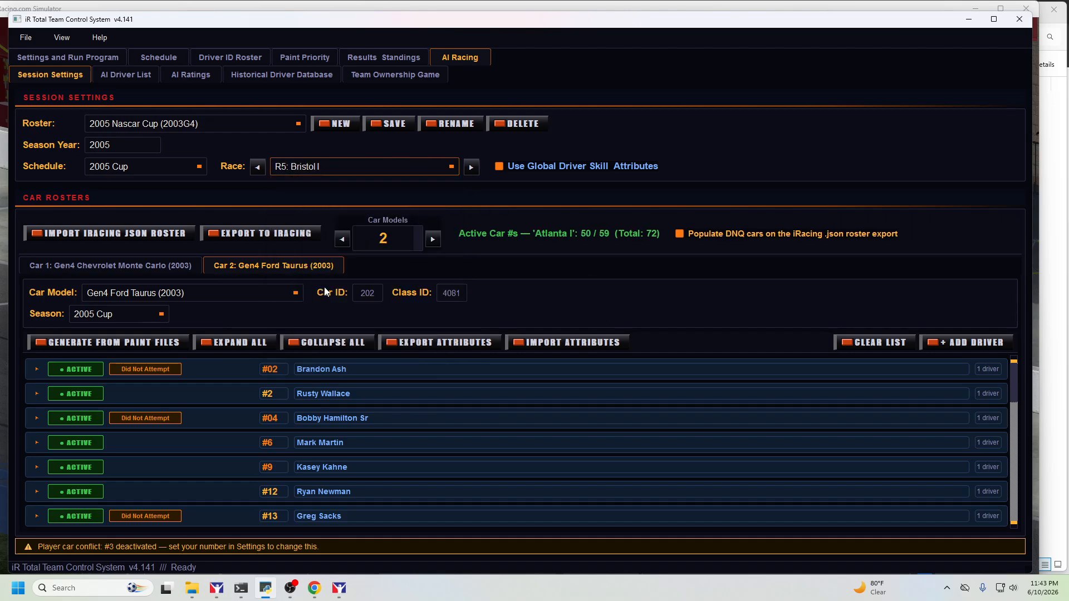
# Exclude DNQ cars from the roster export, check R4: Atlanta I and R3: Las Vegas, and include DNQ cars again
pyautogui.click(678, 234)
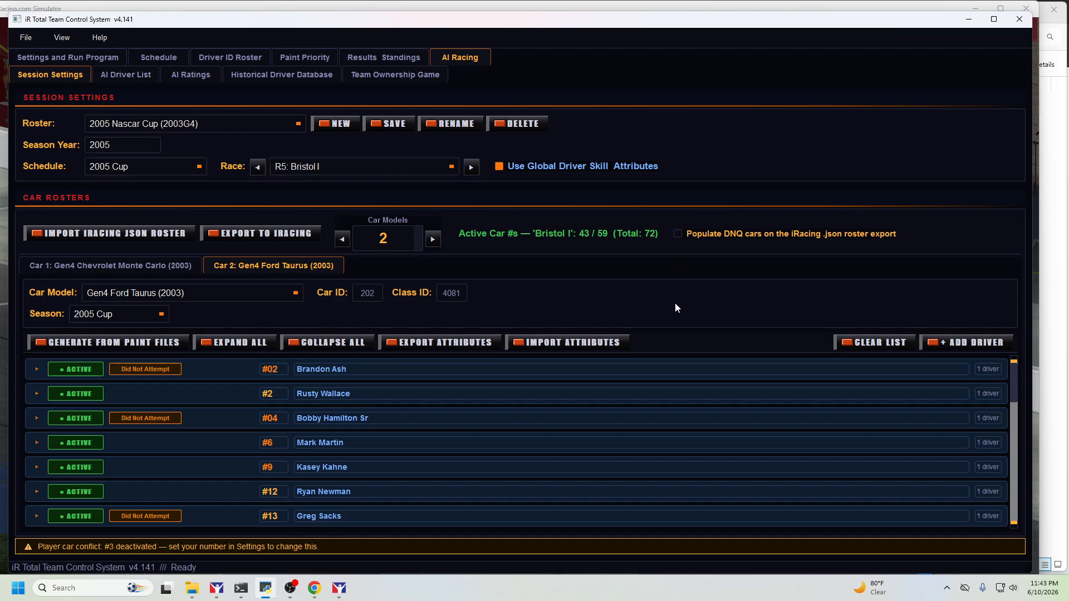
pyautogui.click(417, 175)
pyautogui.click(315, 276)
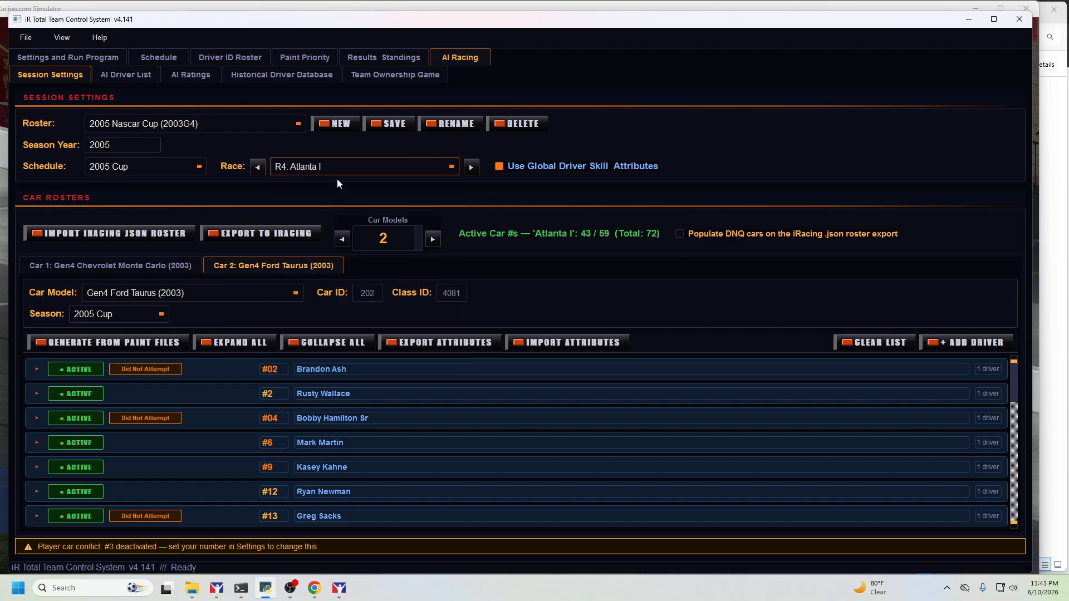
pyautogui.click(339, 169)
pyautogui.scroll(1, 334, 234)
pyautogui.click(321, 254)
pyautogui.click(356, 168)
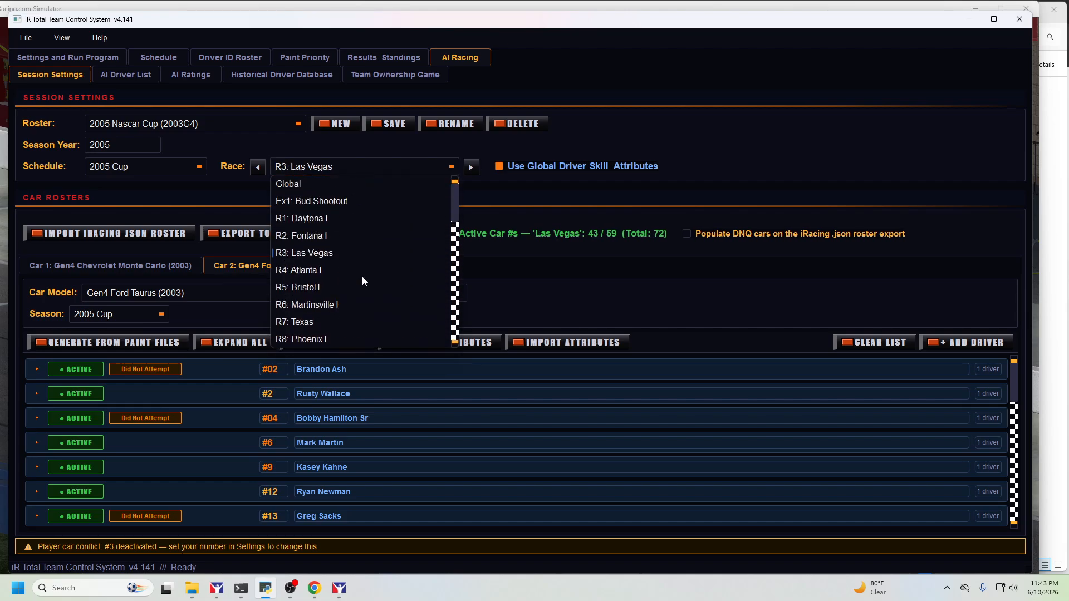
pyautogui.click(558, 209)
pyautogui.click(688, 233)
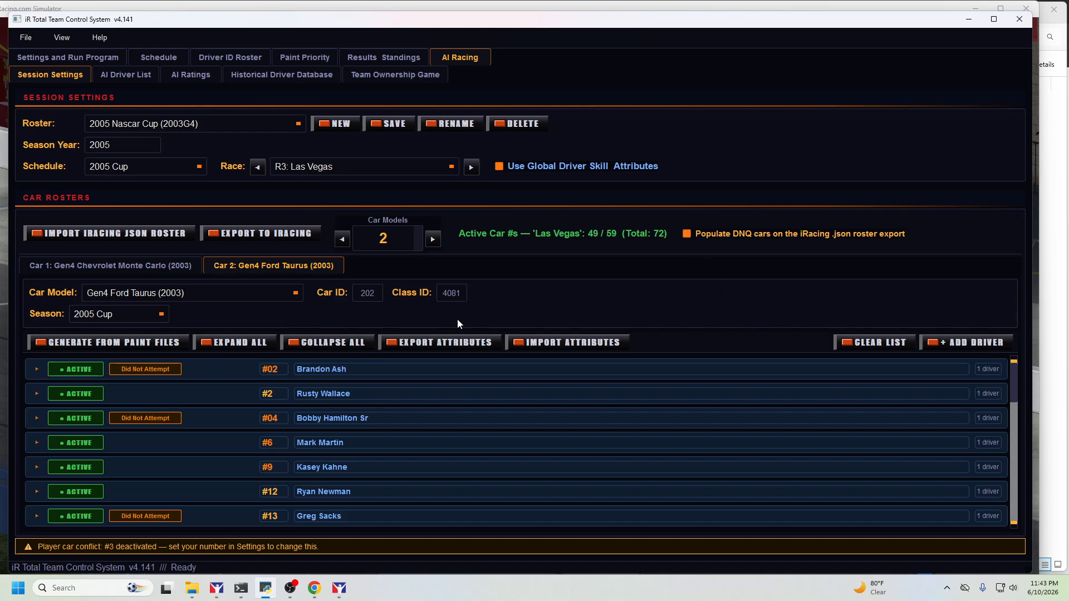
# Set the 2005 roster's race to Ex2: Nextel Open
pyautogui.click(324, 168)
pyautogui.scroll(-2, 334, 278)
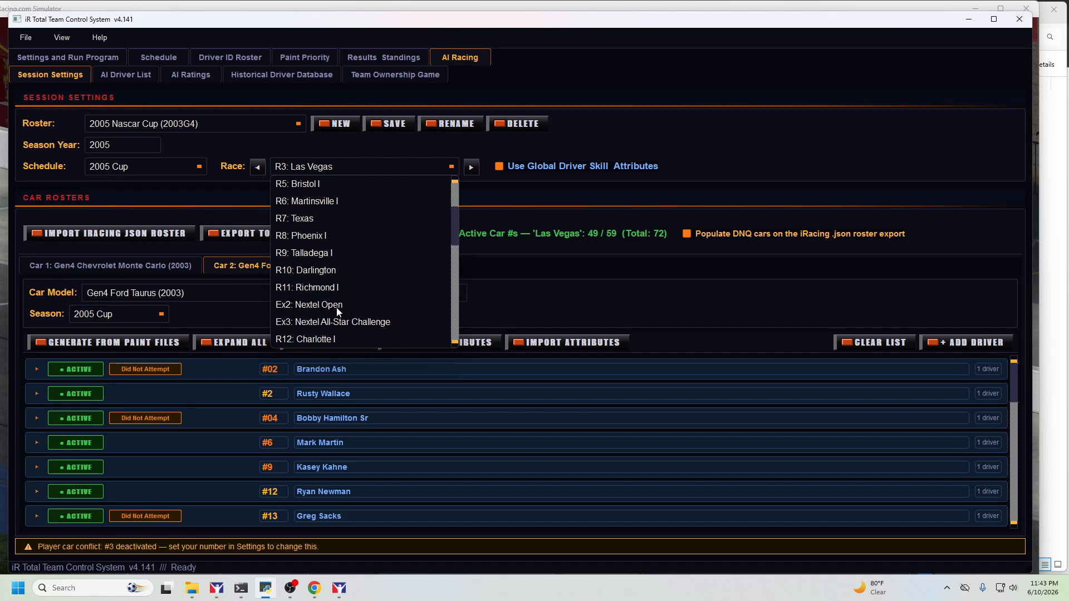
pyautogui.click(338, 308)
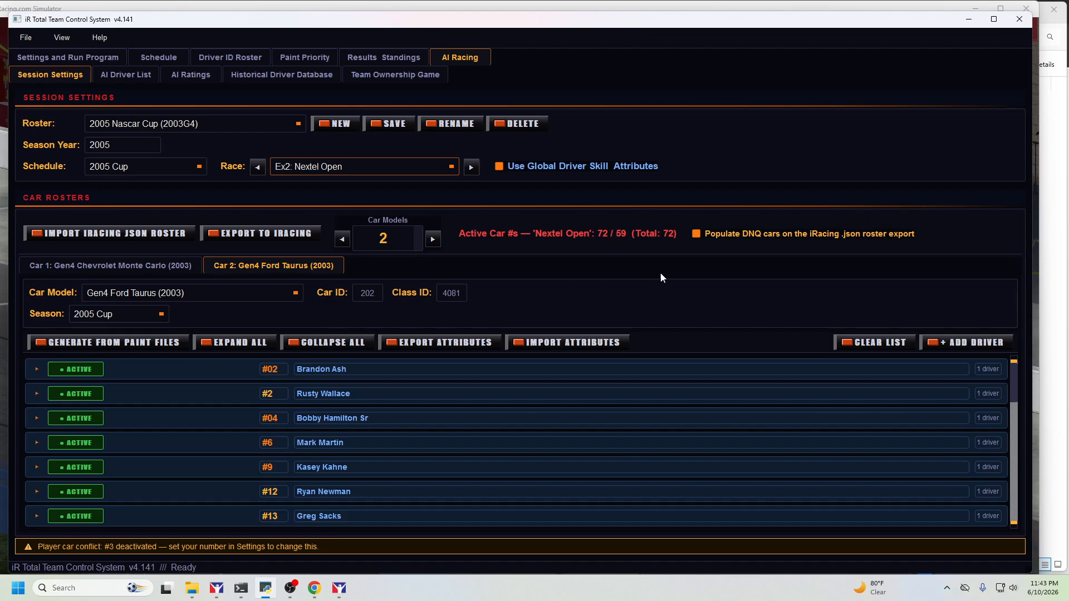
# Check the Nextel Open column in the AI driver list and return to the session settings
pyautogui.click(696, 234)
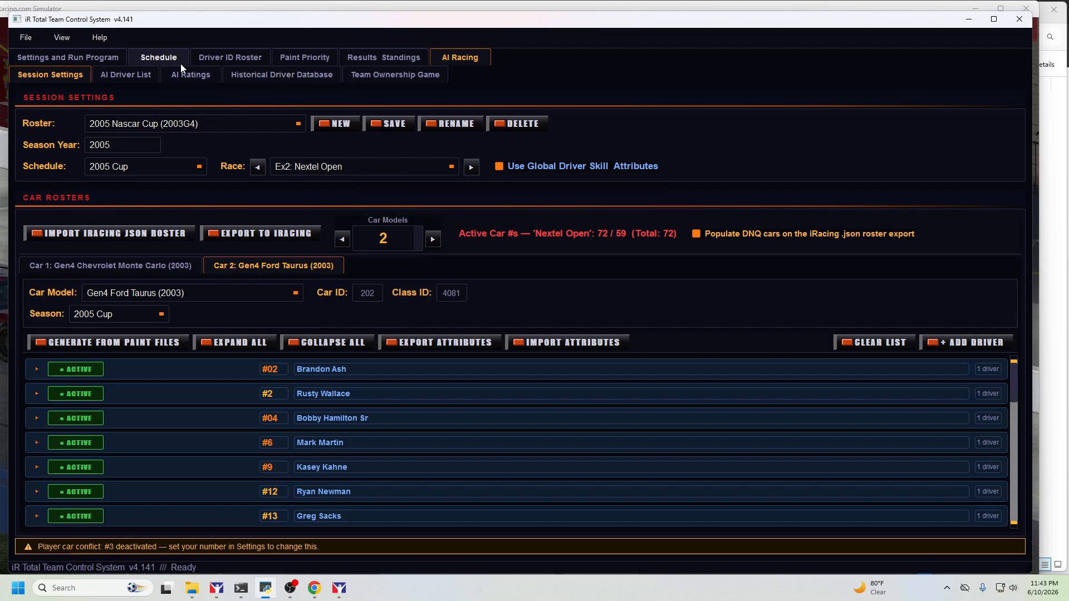
pyautogui.click(147, 74)
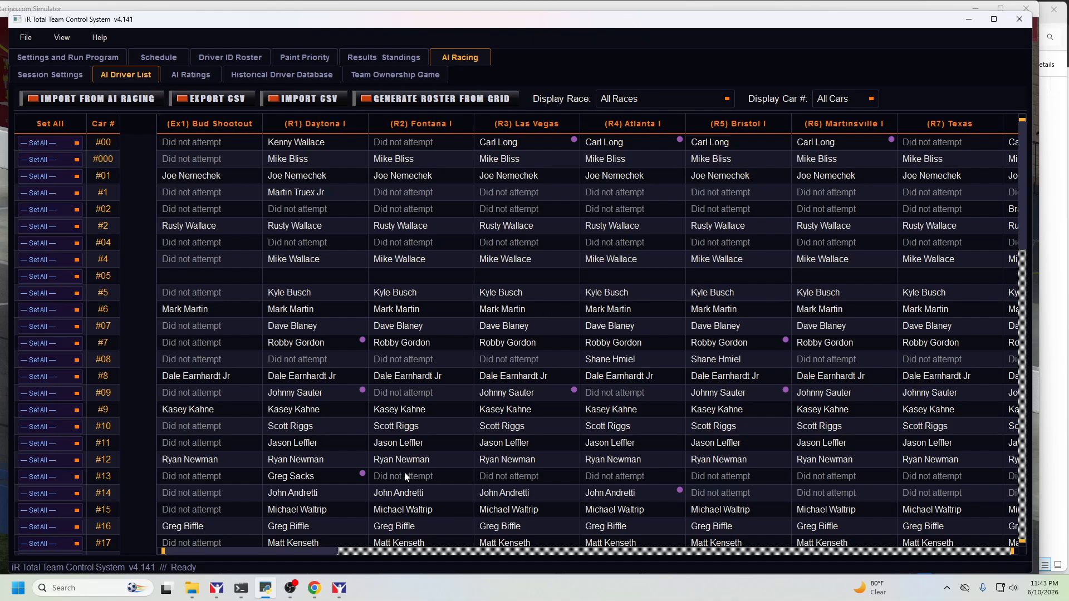
pyautogui.moveTo(303, 550); pyautogui.dragTo(490, 553)
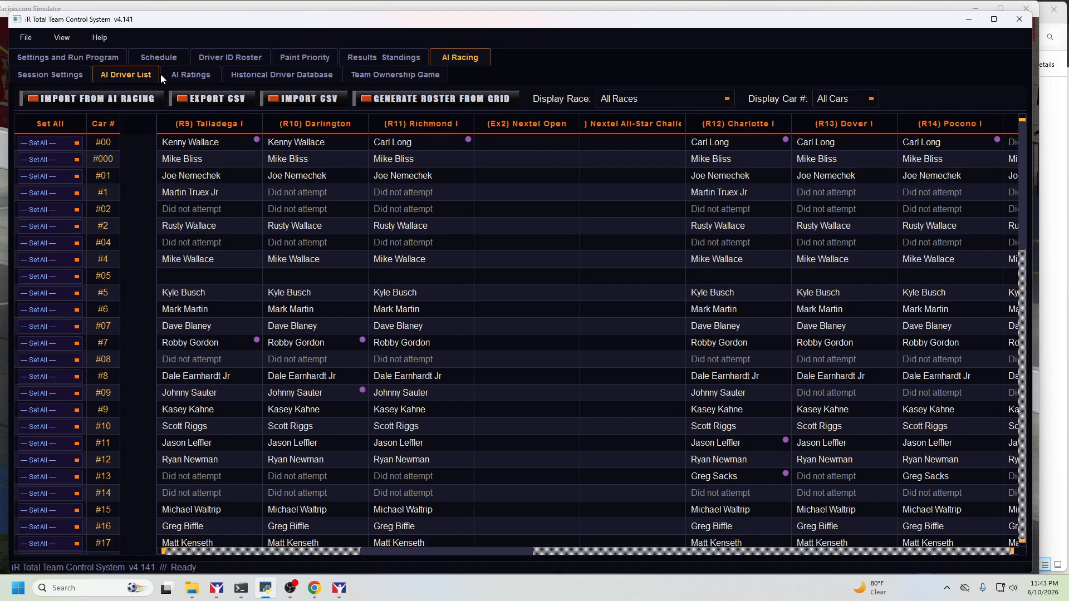
pyautogui.click(191, 75)
pyautogui.click(44, 76)
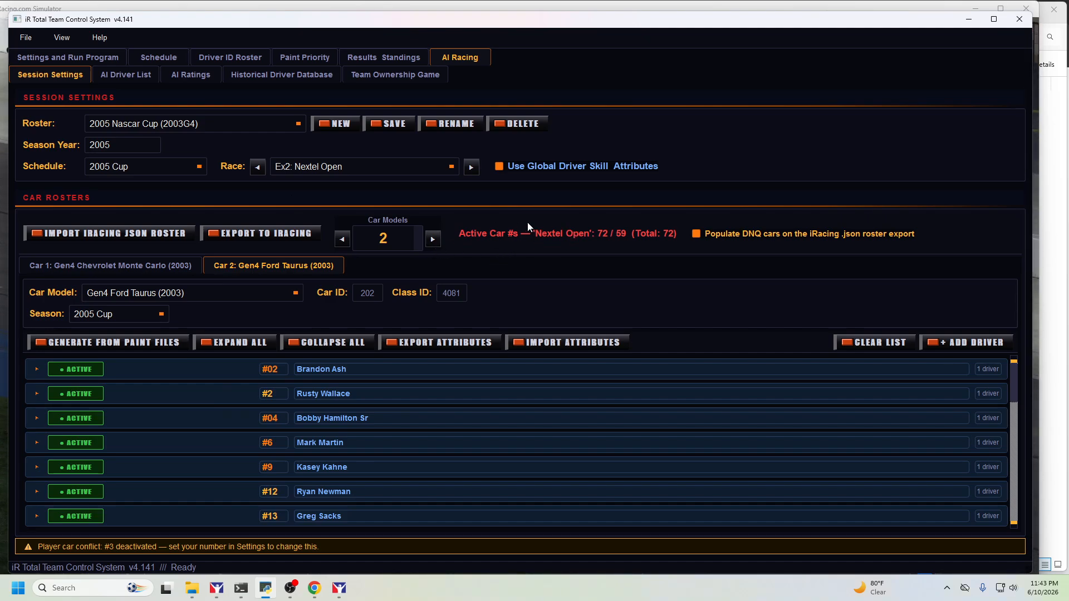
# Set the 2005 roster's race to R12: Charlotte I
pyautogui.click(452, 167)
pyautogui.scroll(-1, 364, 278)
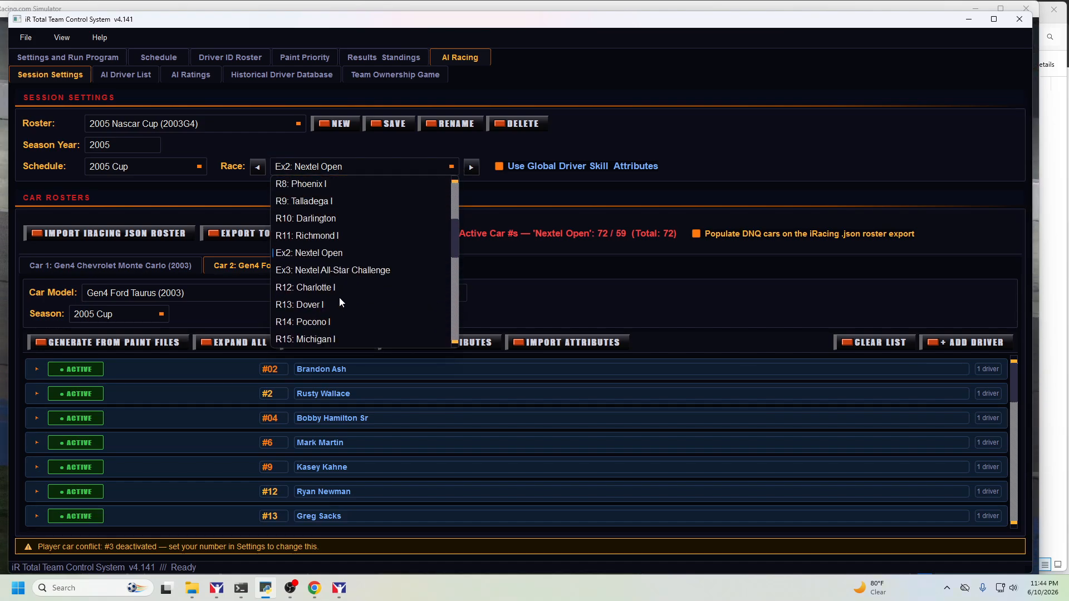
pyautogui.click(333, 290)
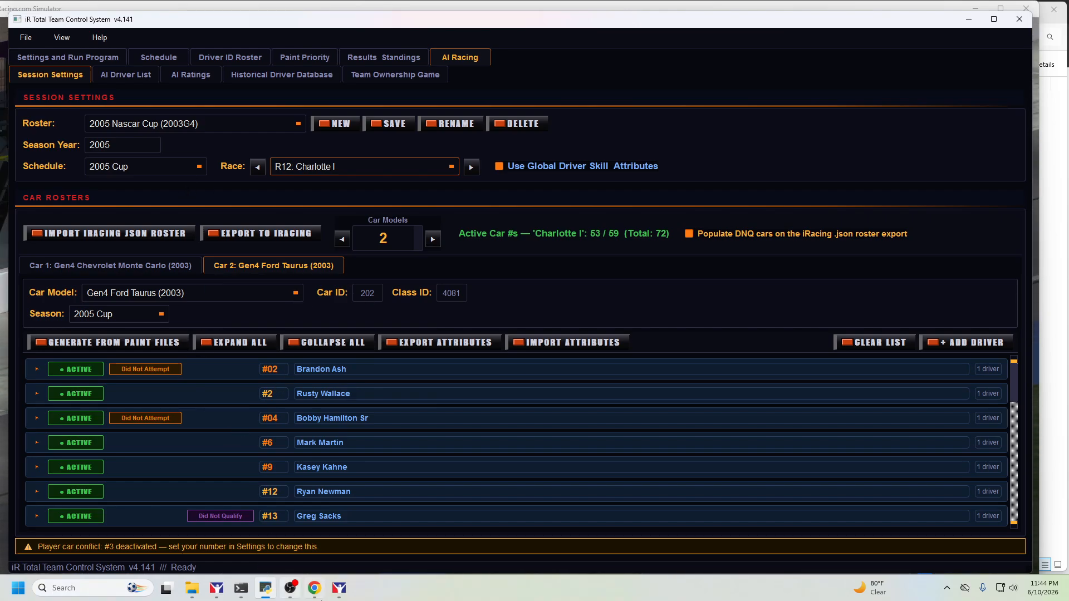
# Switch to the iRacing simulator and cycle through the field's drivers to examine their cars on track
pyautogui.click(339, 588)
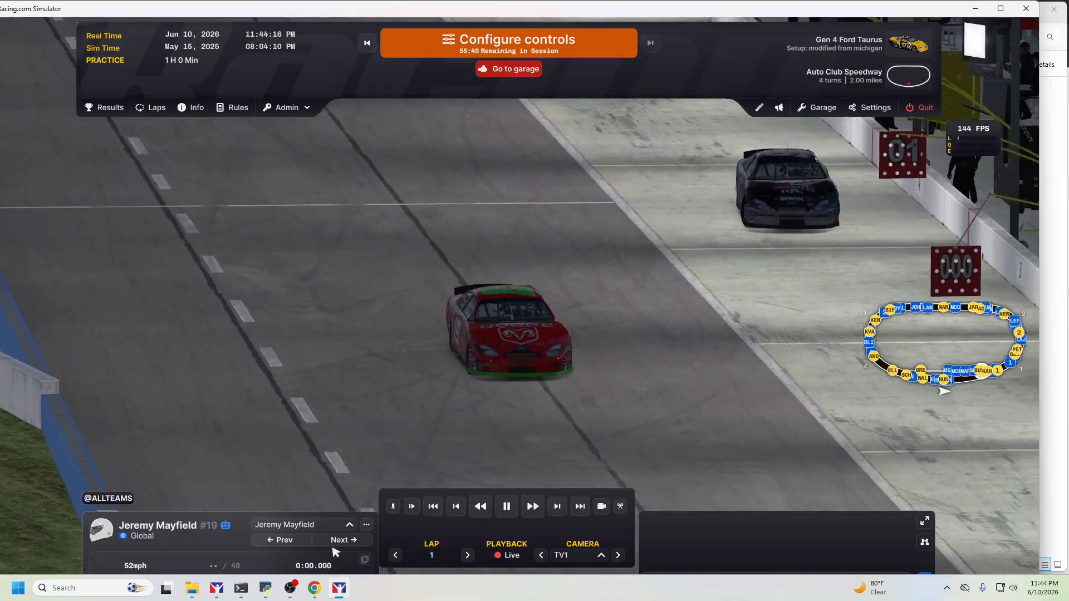
pyautogui.click(335, 550)
pyautogui.click(336, 548)
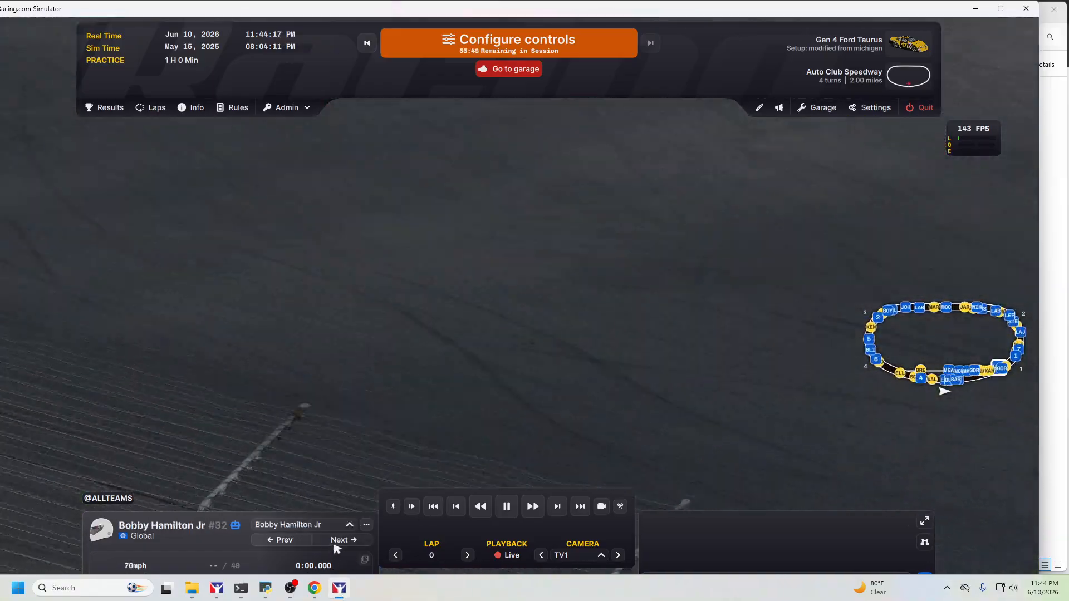
pyautogui.click(336, 548)
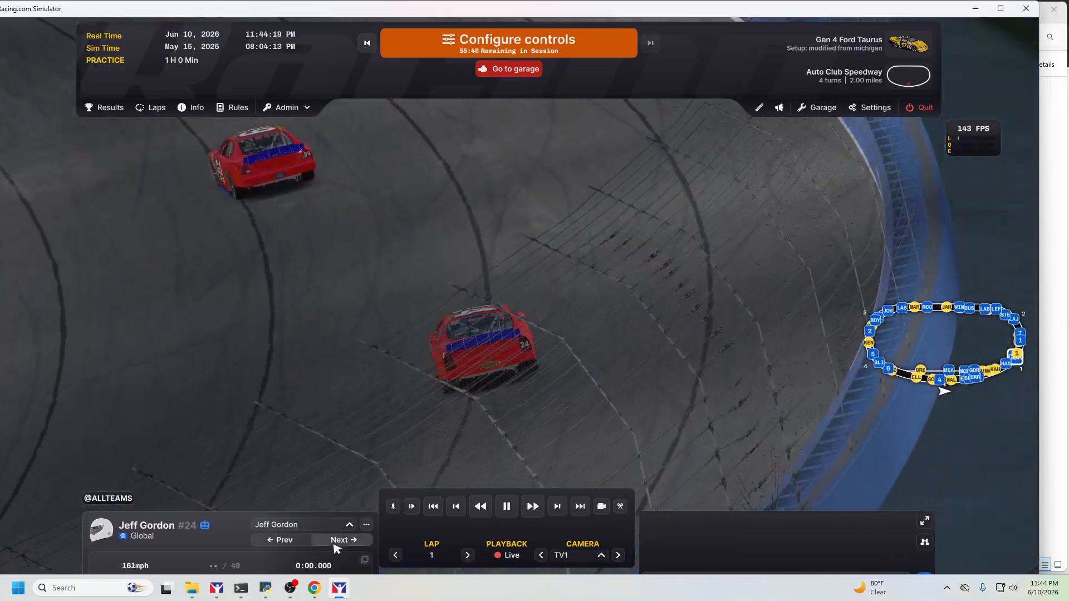
pyautogui.click(337, 549)
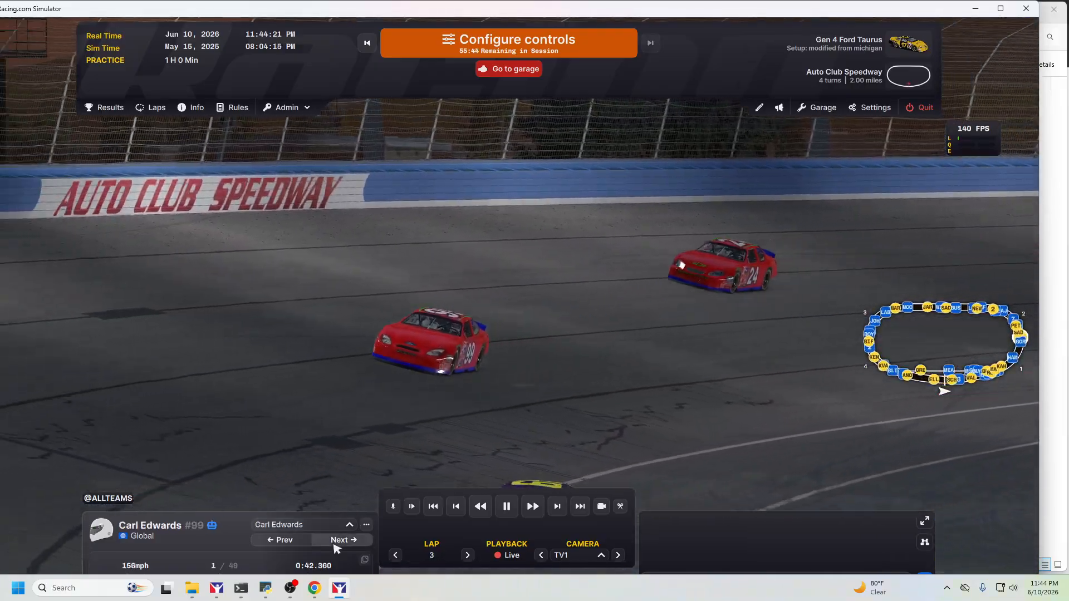
pyautogui.click(336, 549)
pyautogui.click(336, 549)
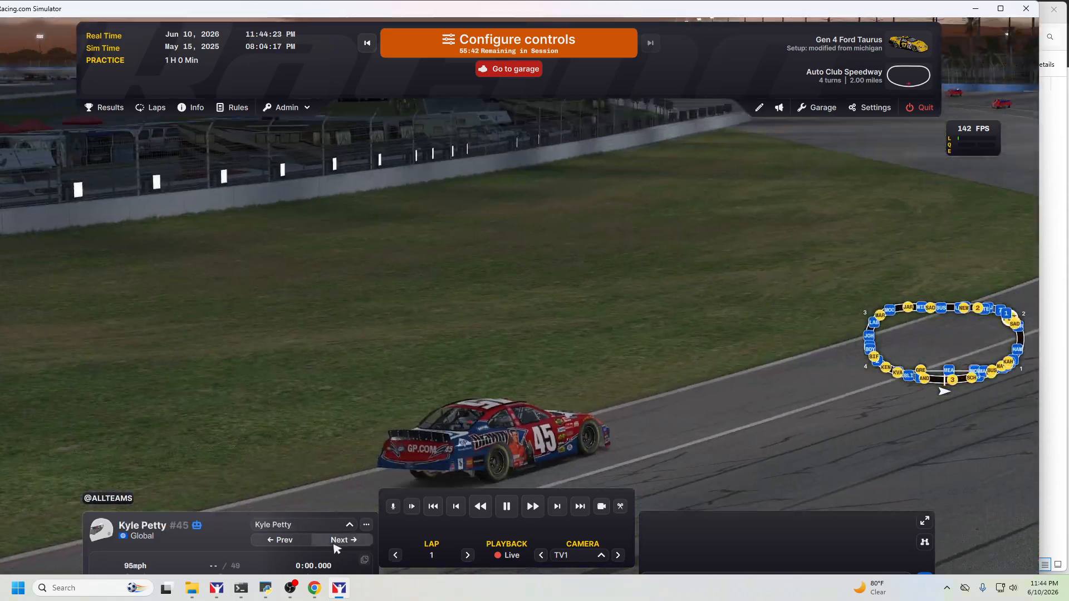
pyautogui.click(337, 549)
pyautogui.click(336, 549)
pyautogui.click(336, 549)
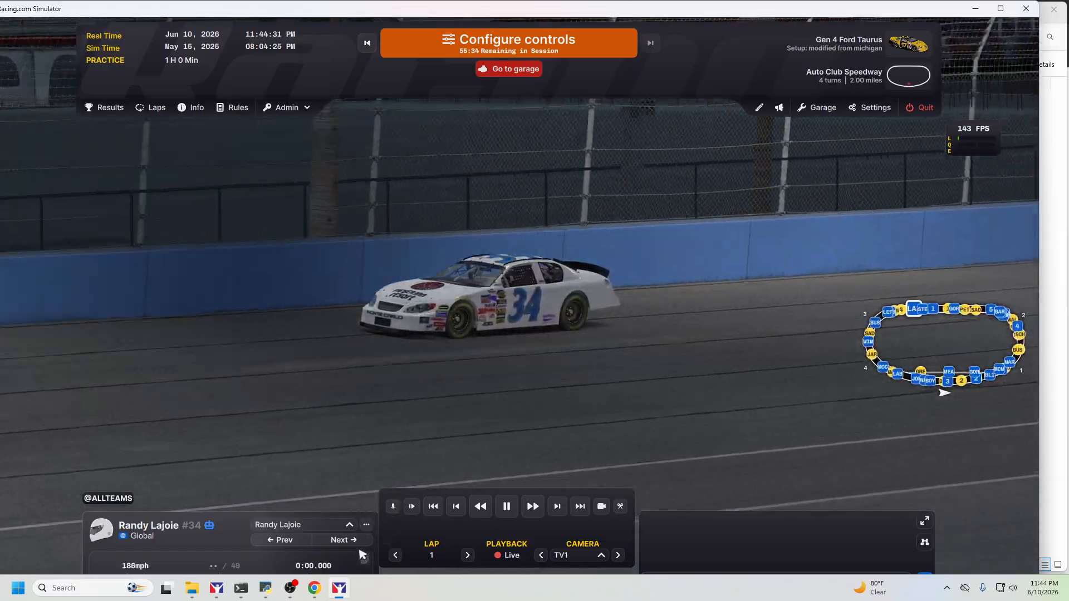
pyautogui.click(361, 541)
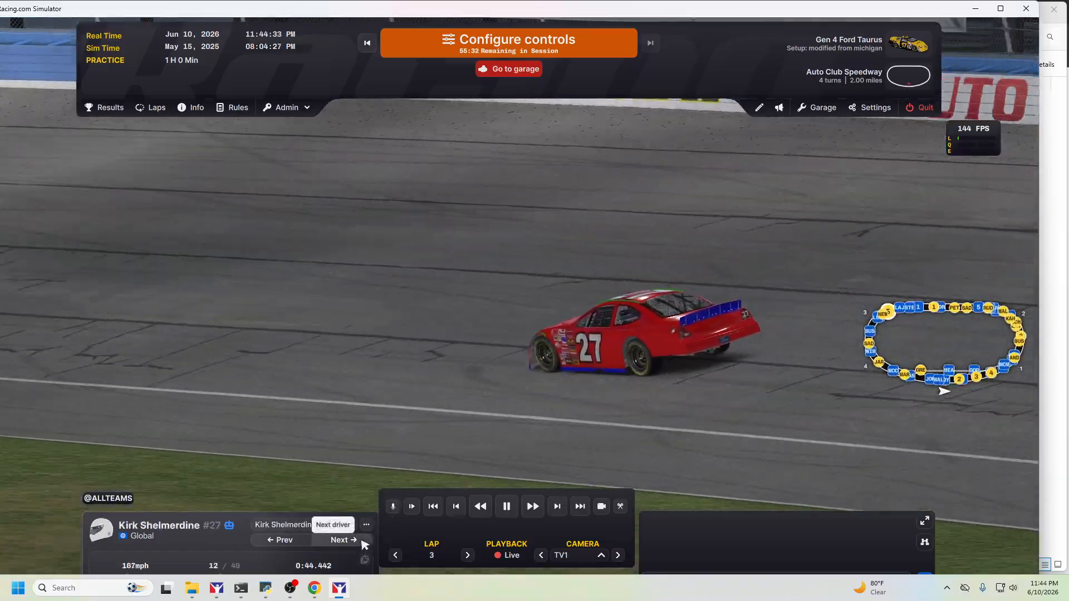
pyautogui.click(362, 542)
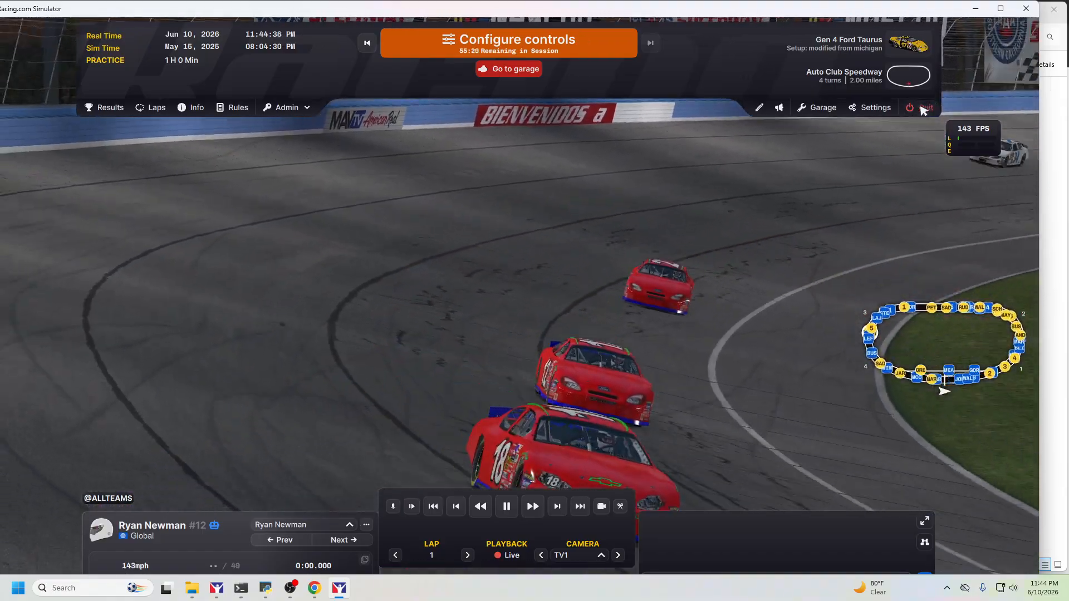
# Quit the running simulator session to the desktop
pyautogui.click(921, 110)
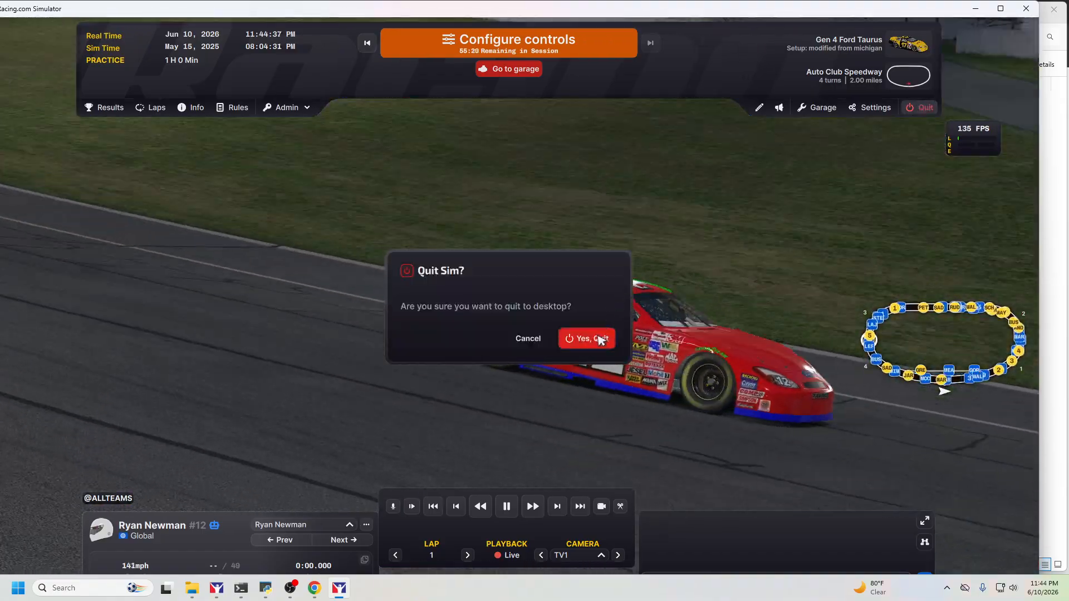
pyautogui.click(594, 338)
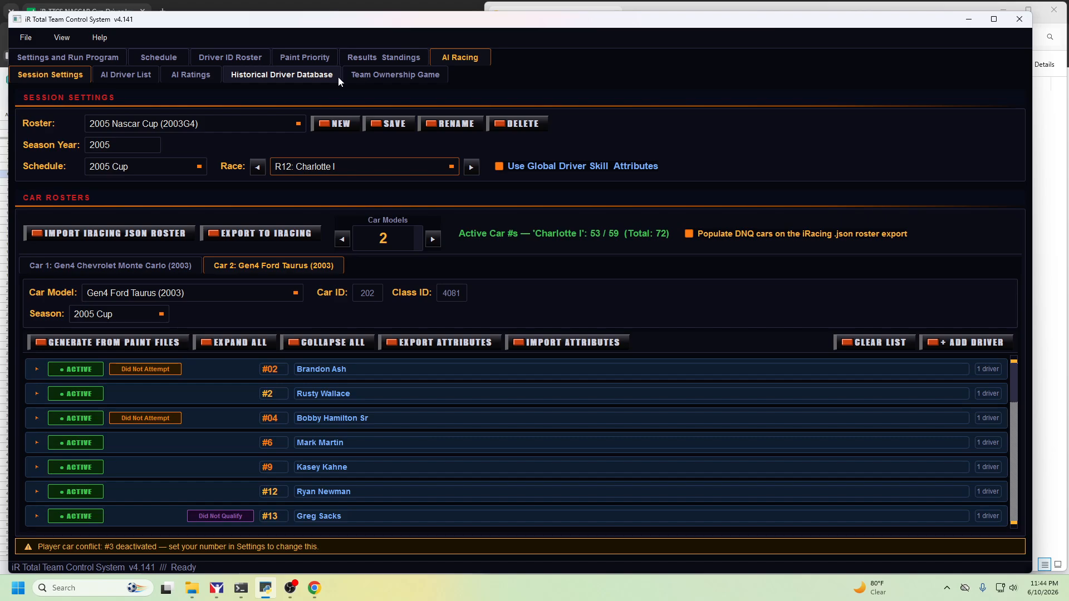
# Open the results and standings page and try to import a JSON race result into the 2007 AI Cup Season
pyautogui.click(359, 58)
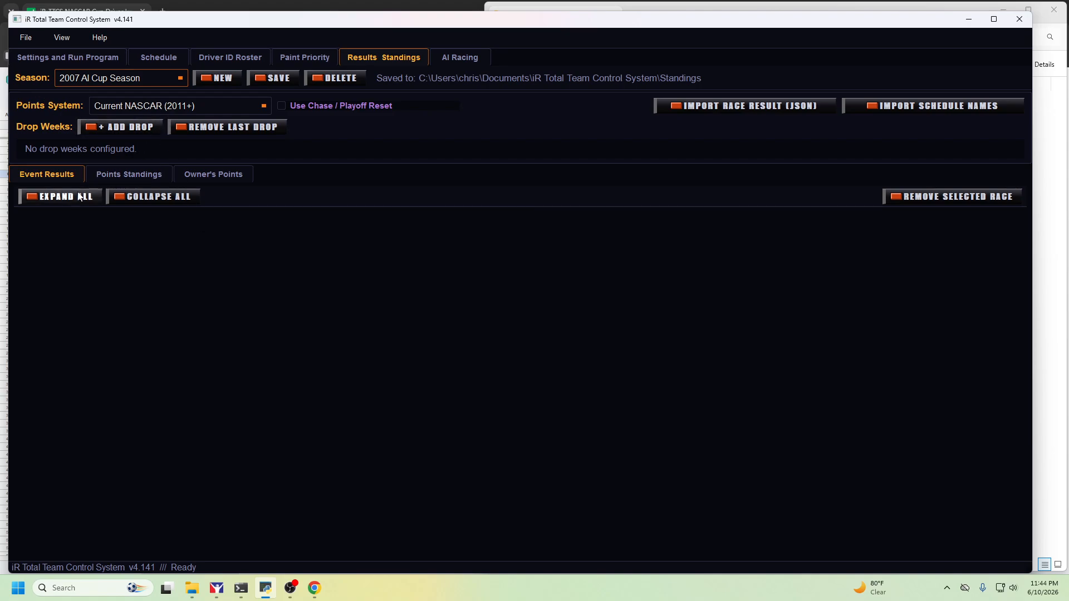
pyautogui.click(729, 106)
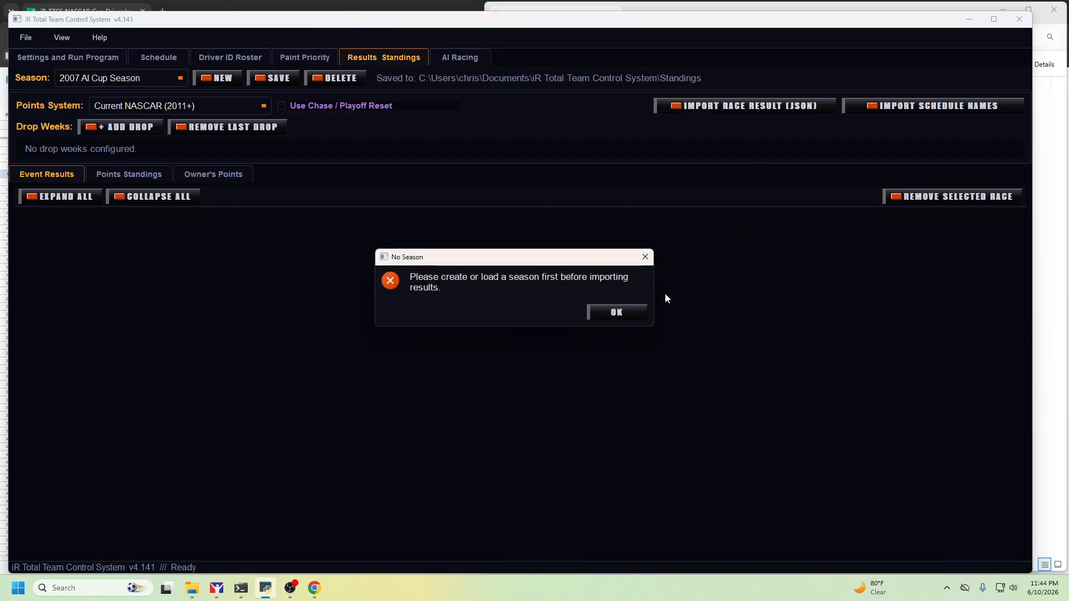
pyautogui.click(623, 312)
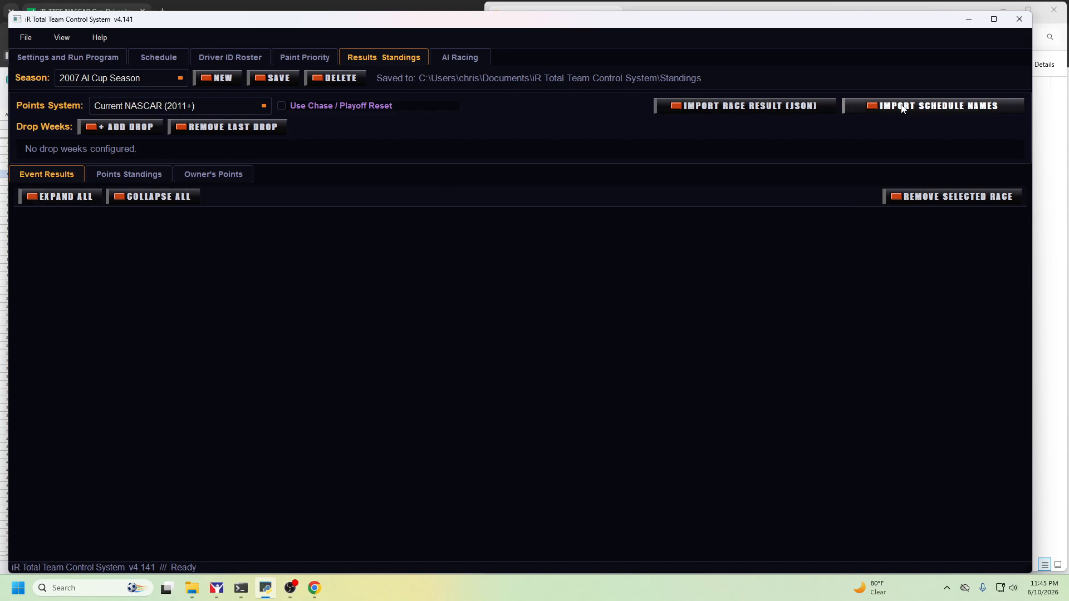
pyautogui.click(788, 111)
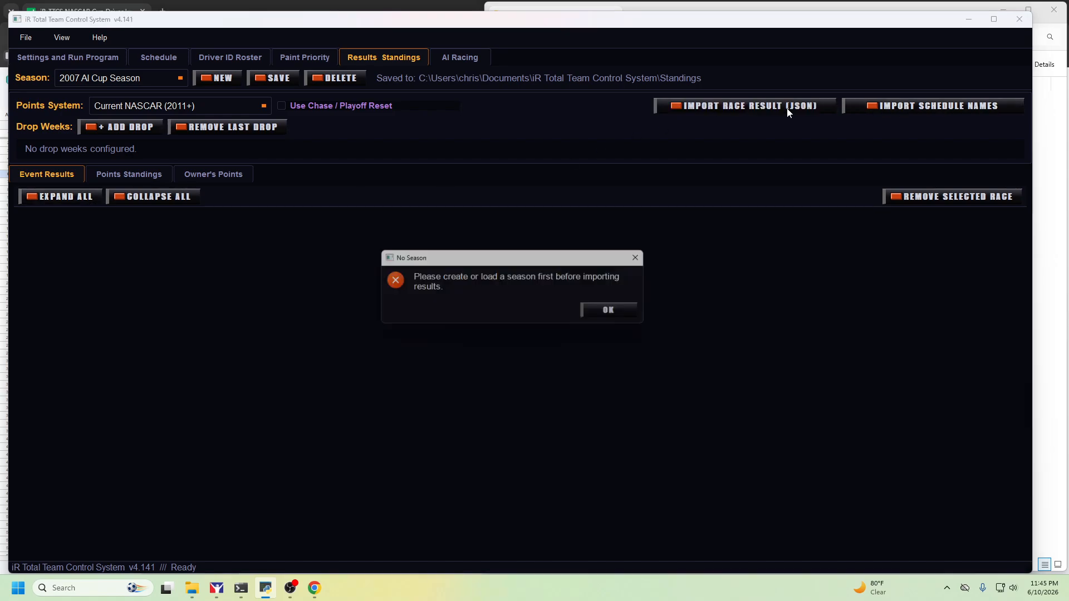
pyautogui.click(627, 314)
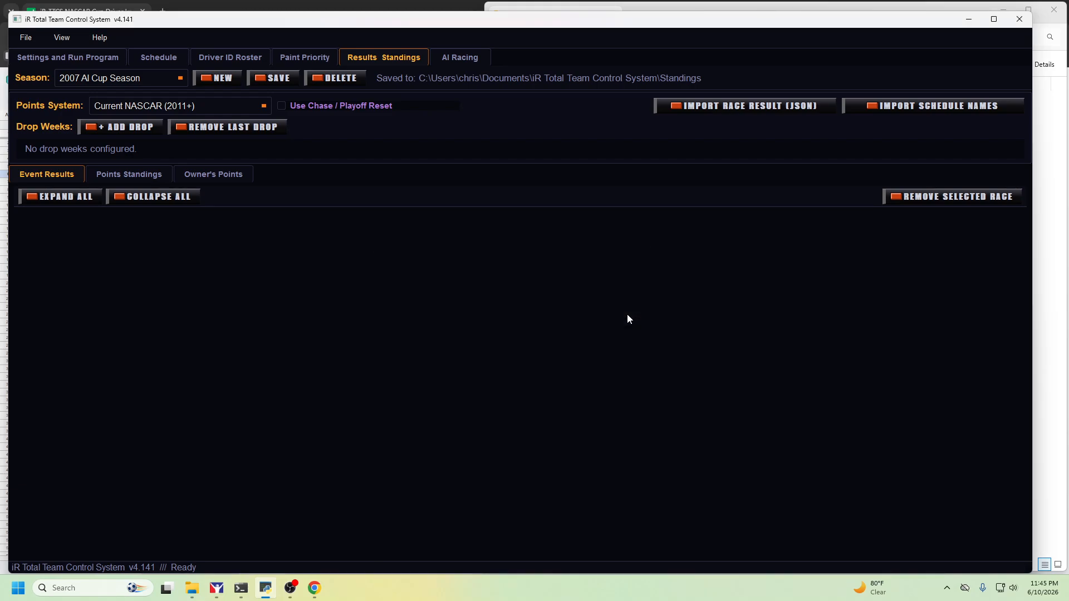
pyautogui.click(156, 81)
pyautogui.click(159, 82)
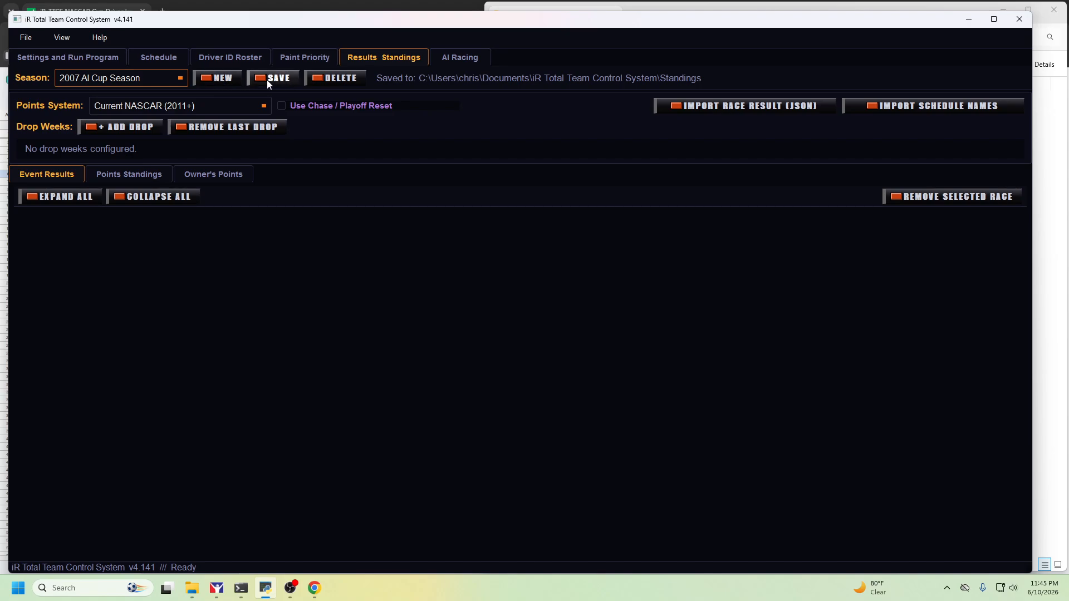
# Create a standings season named New and load it
pyautogui.click(234, 79)
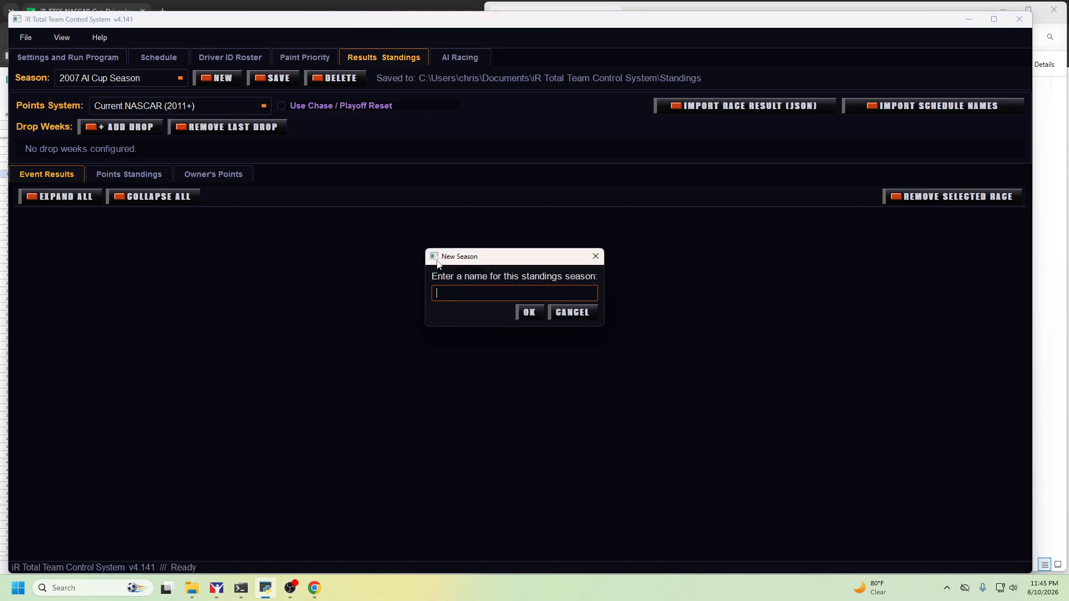
pyautogui.write('New')
pyautogui.click(528, 312)
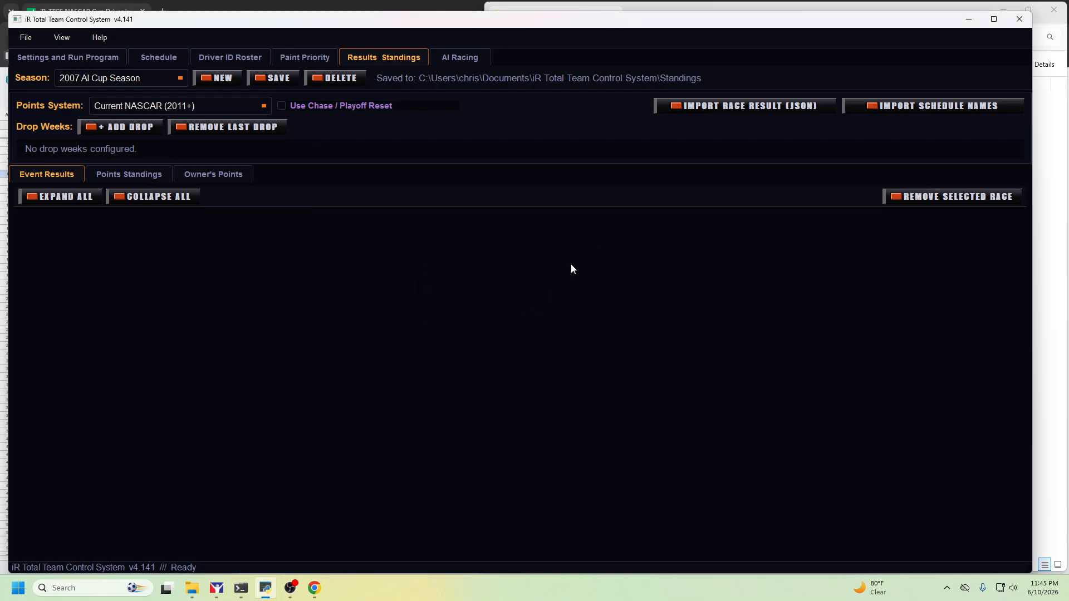
pyautogui.click(179, 77)
pyautogui.click(131, 109)
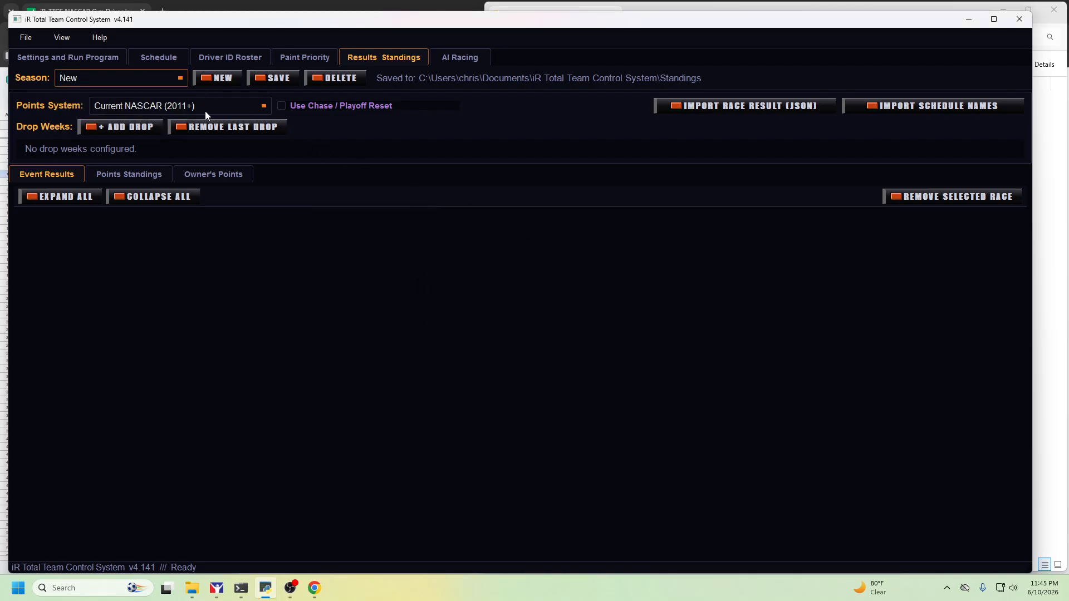
# Load the 2007 AI Cup Season and import the race result eventresult-85476895.json from the Imports folder
pyautogui.click(718, 107)
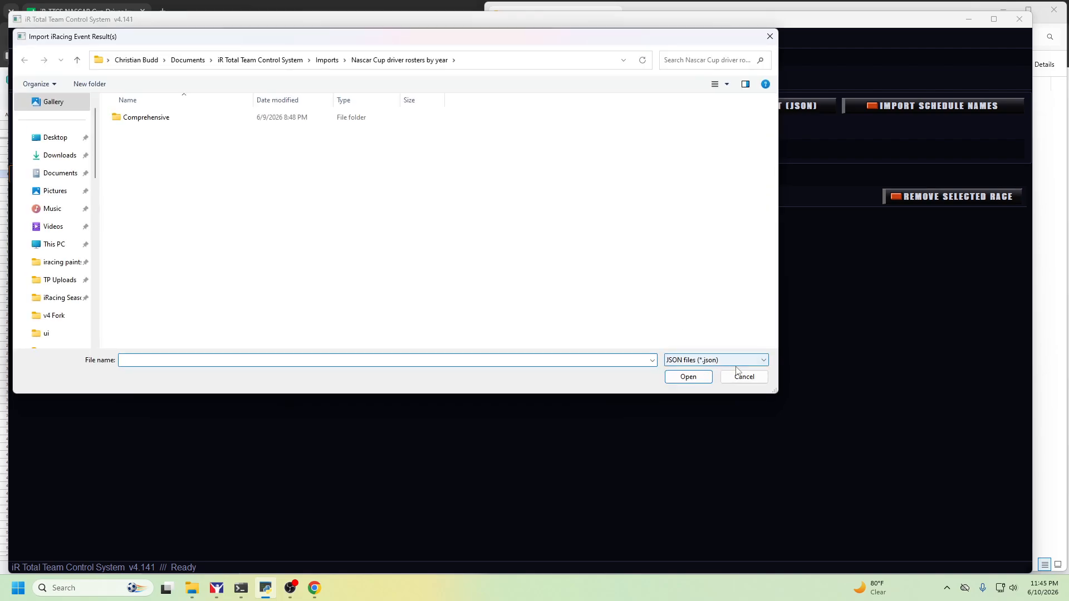
pyautogui.click(744, 374)
pyautogui.click(179, 78)
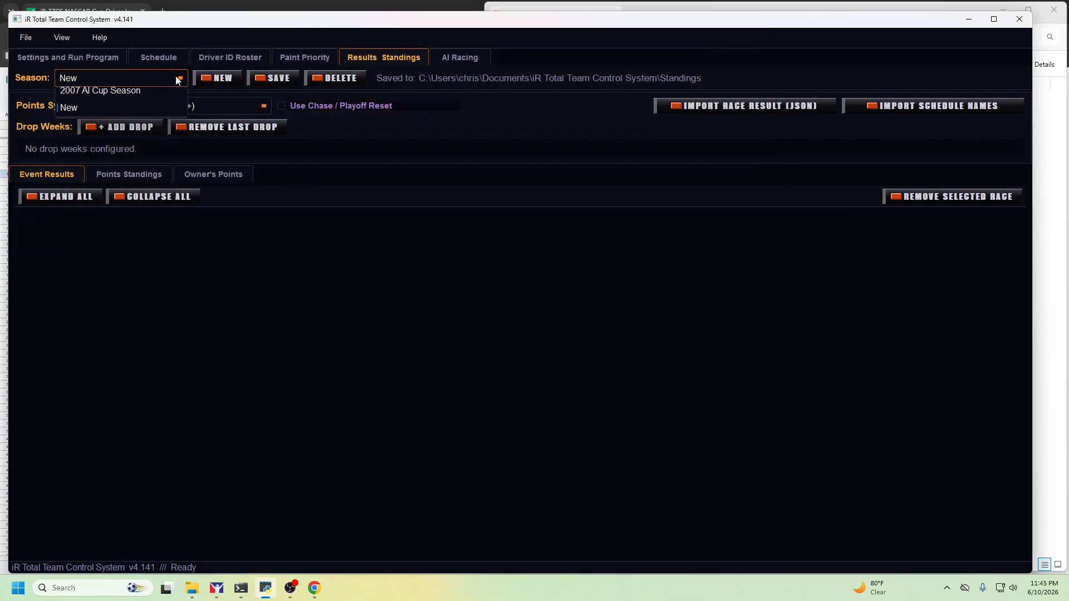
pyautogui.click(126, 97)
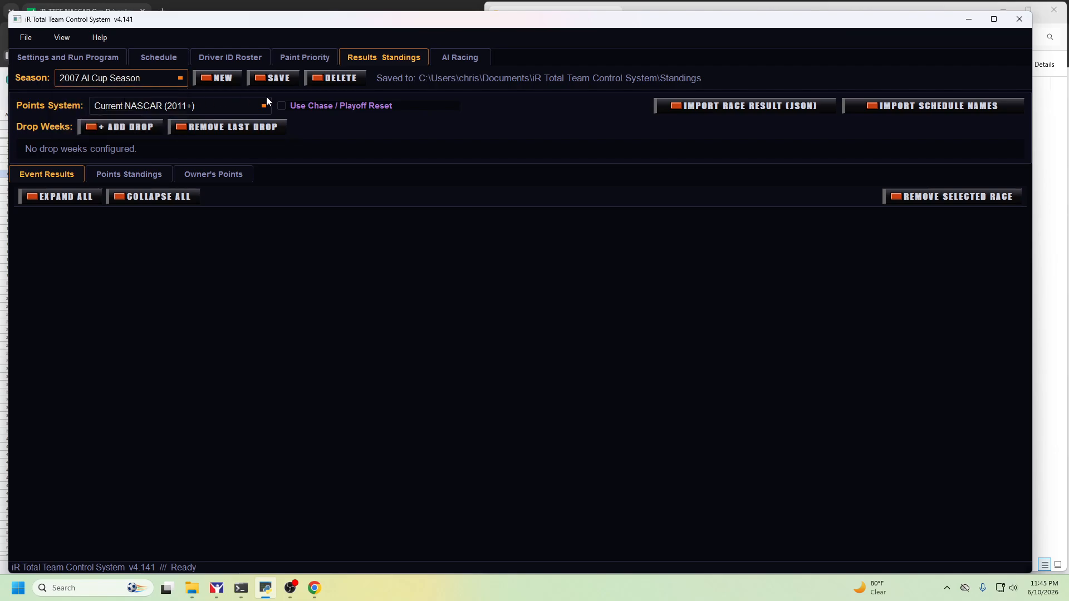
pyautogui.click(694, 104)
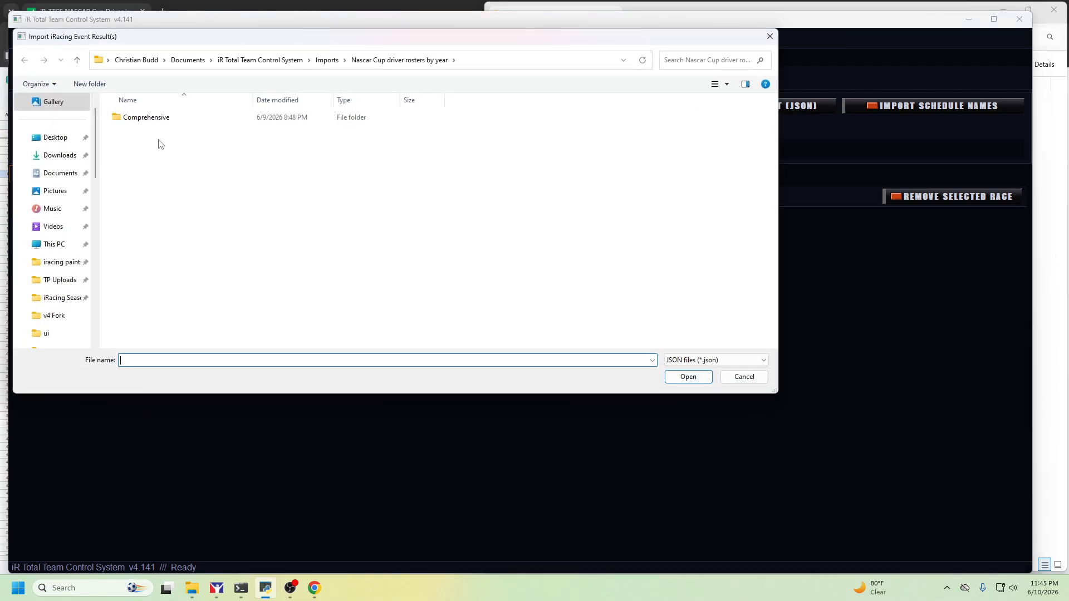
pyautogui.click(330, 62)
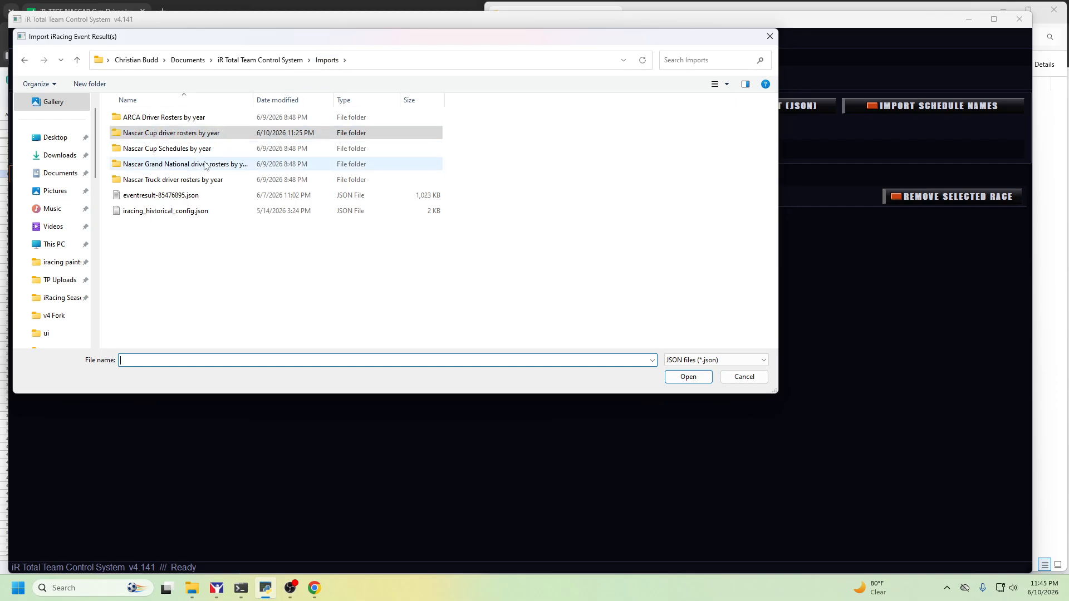
pyautogui.doubleClick(160, 194)
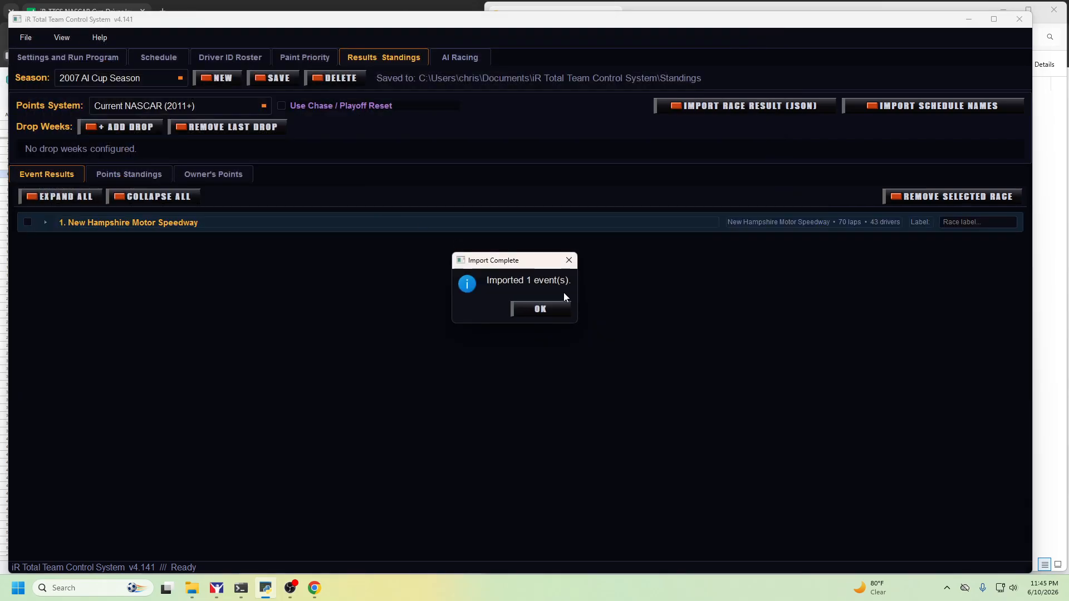
pyautogui.click(540, 308)
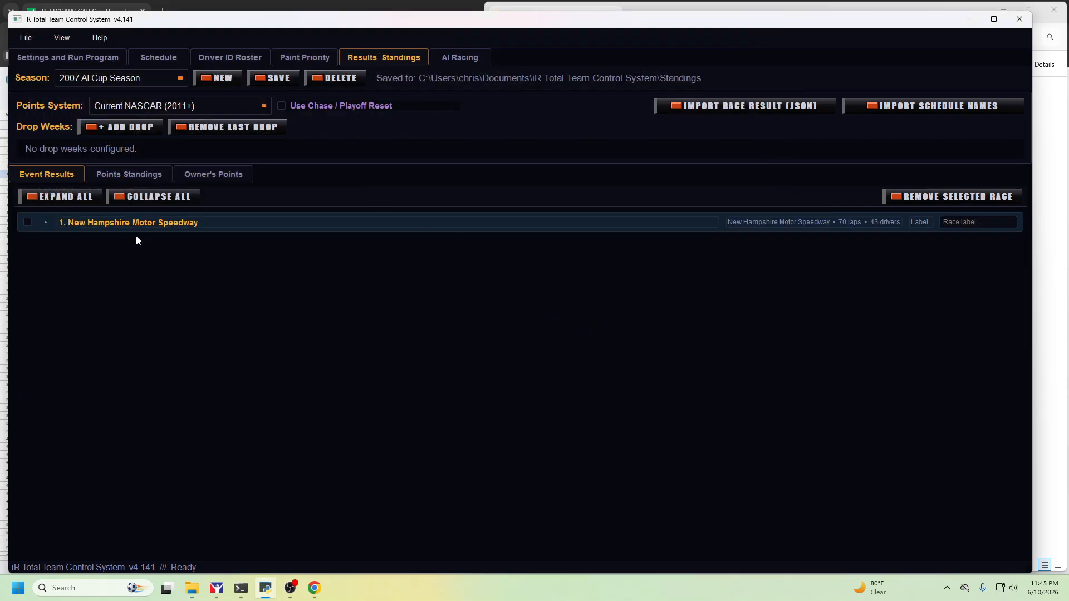
# Expand the New Hampshire Motor Speedway event and review its finishing order, laps led and incidents
pyautogui.click(44, 223)
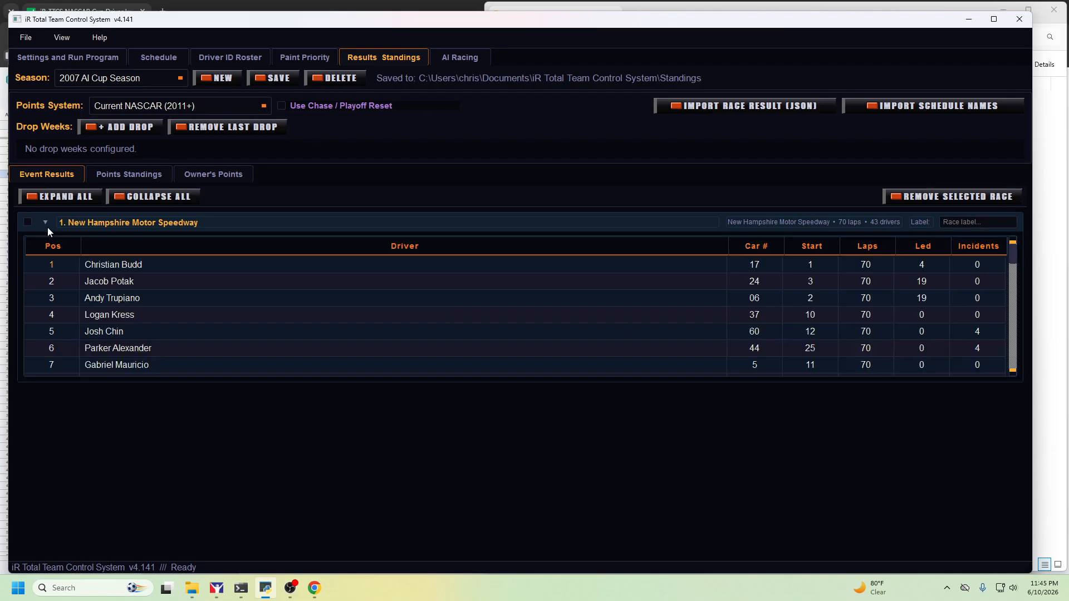
pyautogui.scroll(-11, 120, 325)
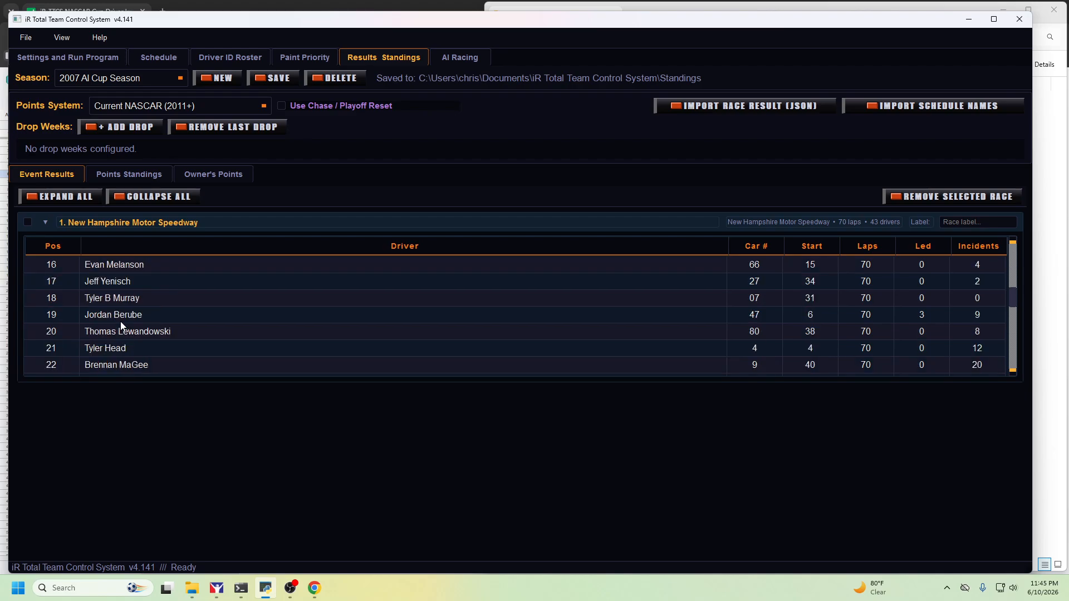
pyautogui.scroll(-1, 120, 325)
pyautogui.scroll(3, 679, 317)
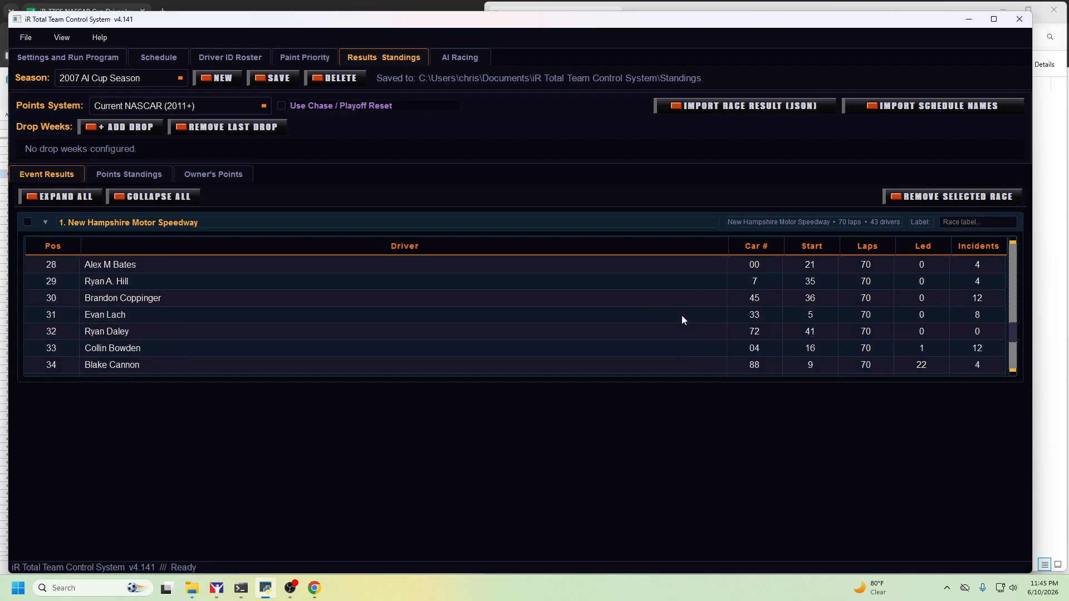
# Collapse the New Hampshire Motor Speedway event and view the driver points standings
pyautogui.scroll(3, 835, 323)
pyautogui.scroll(6, 854, 311)
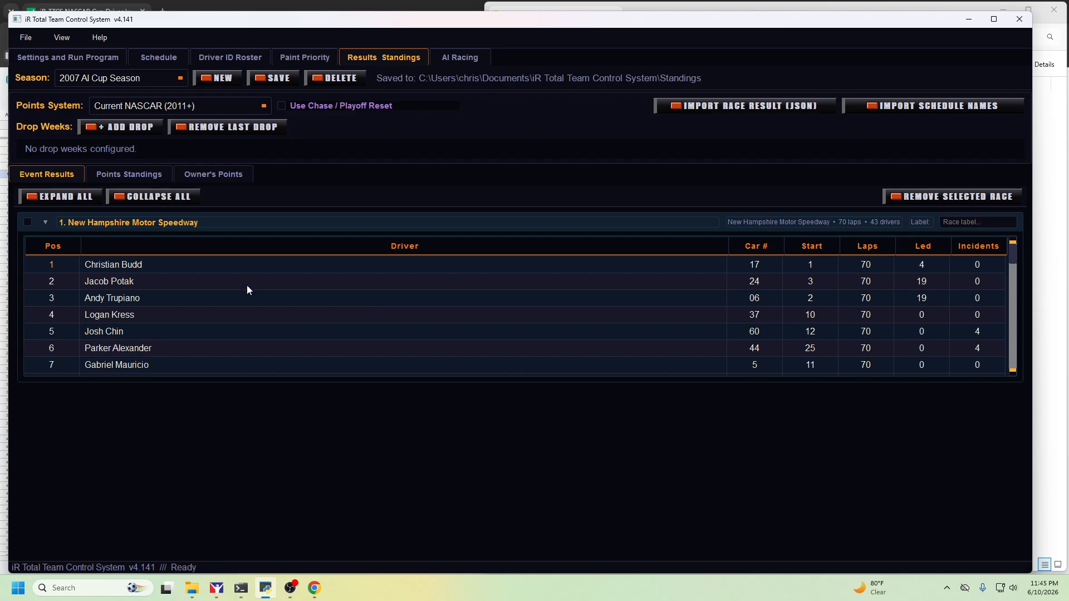
pyautogui.click(44, 222)
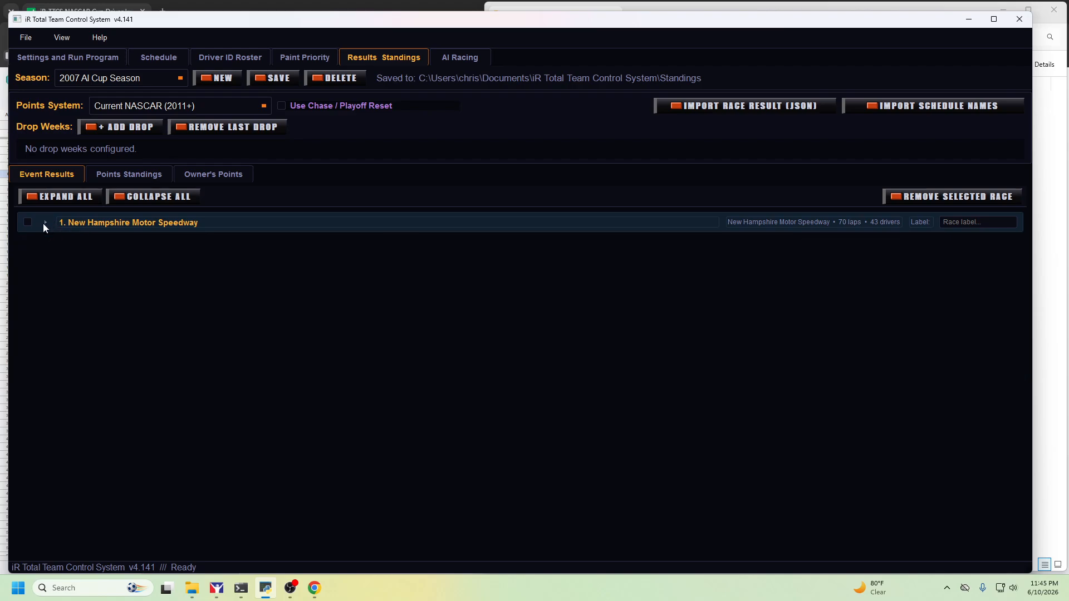
pyautogui.click(120, 176)
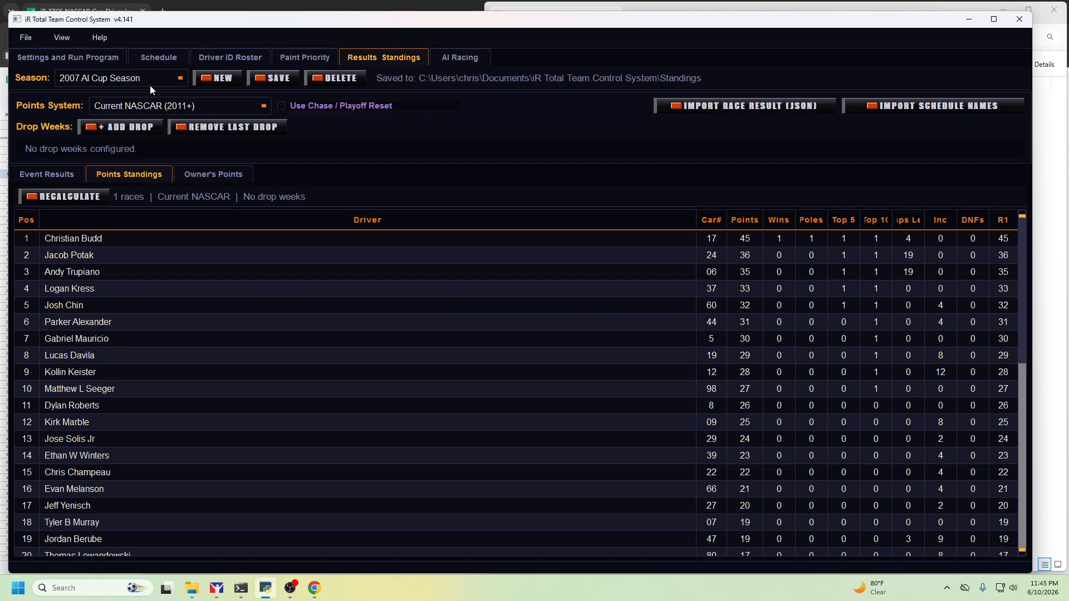
# Try the Latford (1975-2003), Original Chase (2004-2006) and Expanded Chase (2007-2010) points systems on the standings
pyautogui.click(259, 106)
pyautogui.click(134, 143)
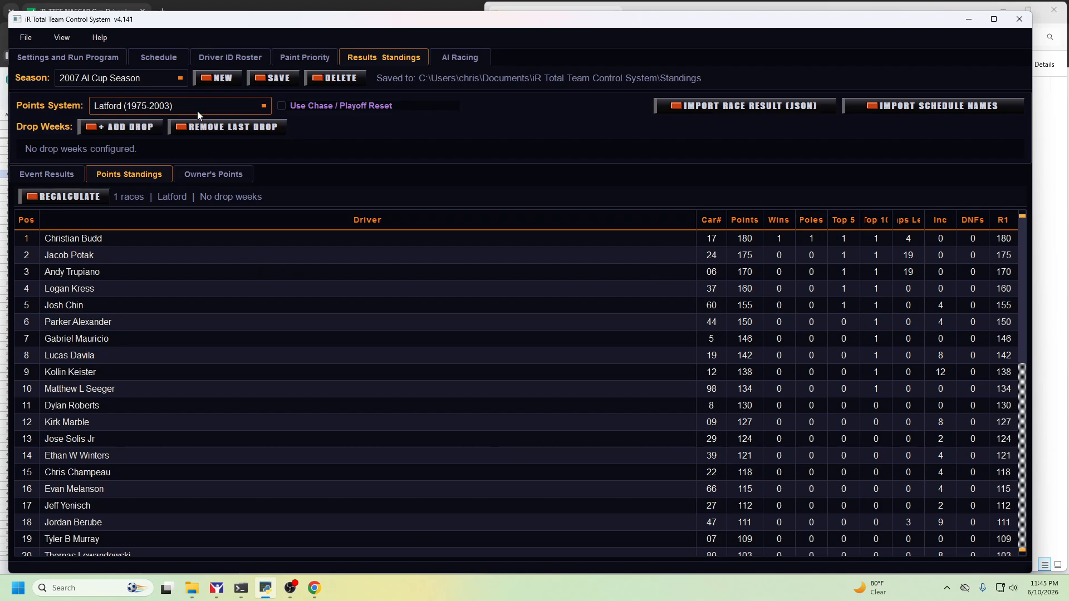
pyautogui.click(160, 106)
pyautogui.click(145, 159)
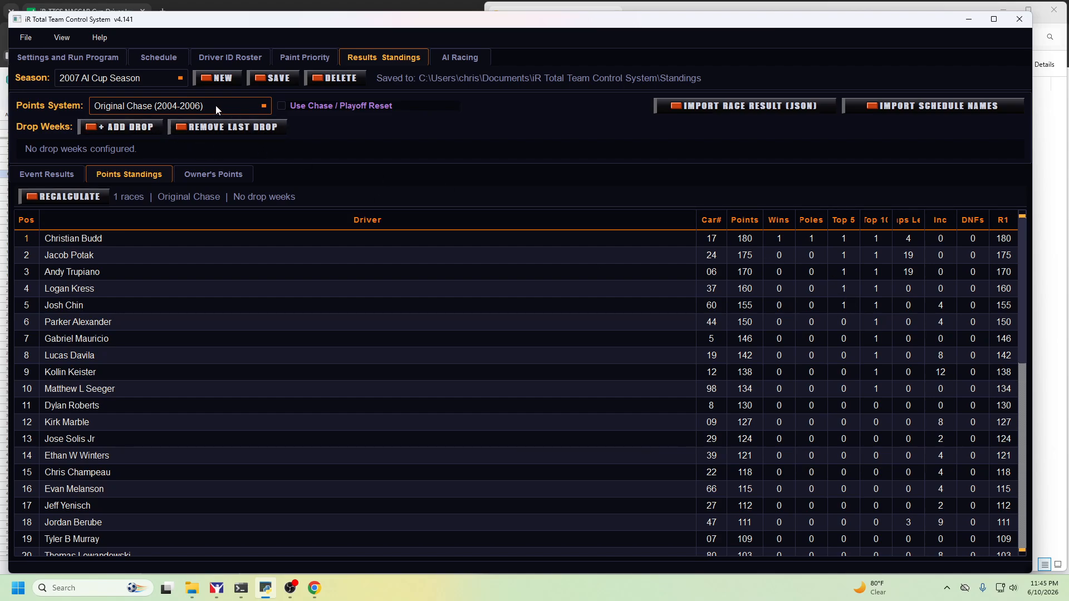
pyautogui.click(216, 105)
pyautogui.click(142, 174)
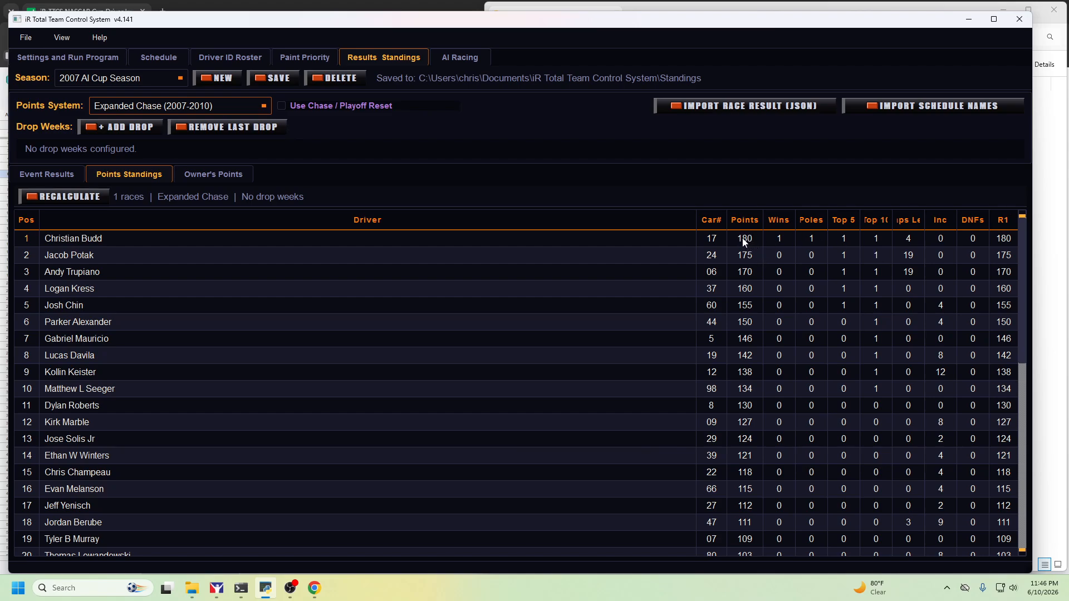
# Set the points system to Original Chase (2004-2006) and enable the Chase / Playoff reset
pyautogui.click(229, 102)
pyautogui.click(152, 156)
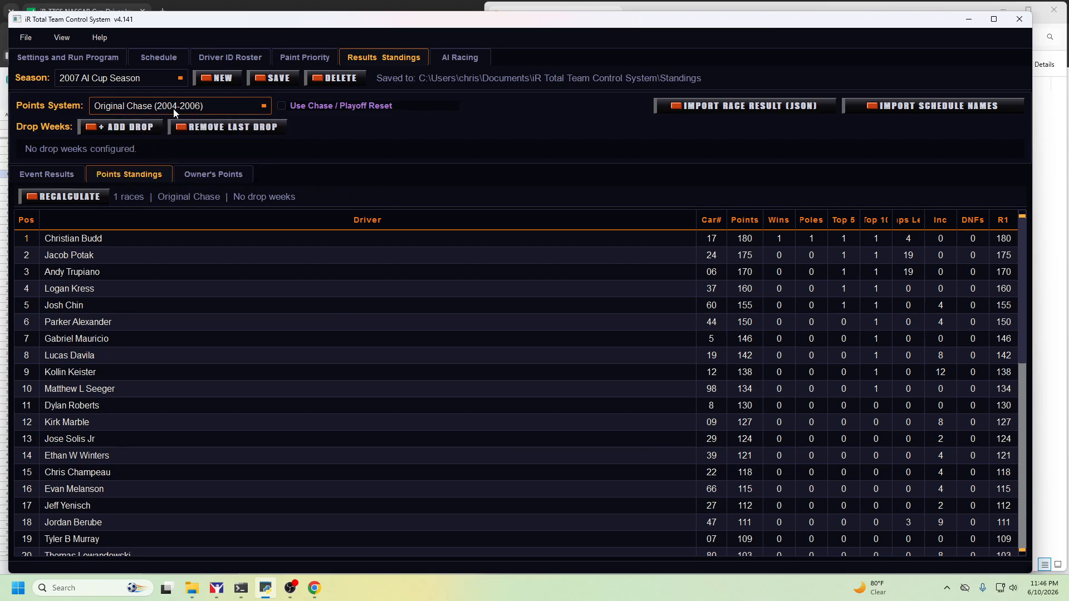
pyautogui.click(281, 106)
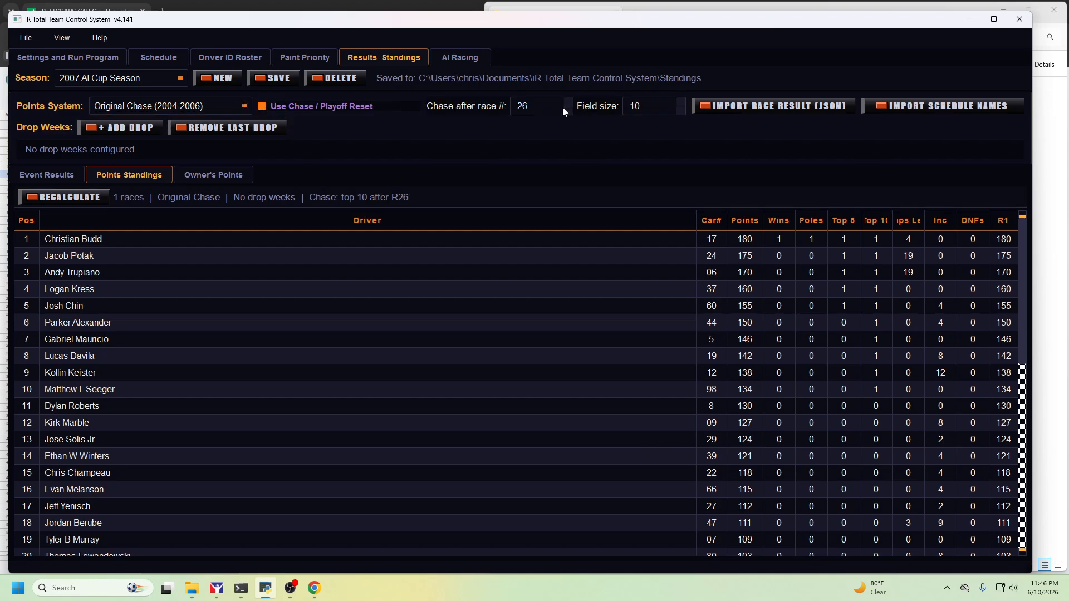
# Add a drop week to the season from the event results and check the points standings
pyautogui.click(80, 173)
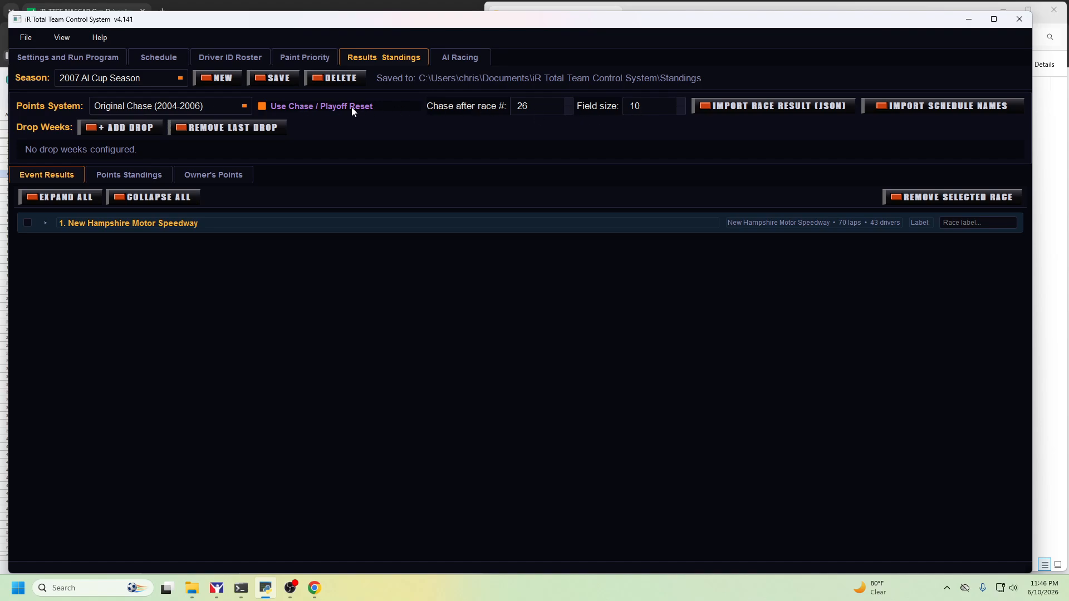
pyautogui.click(121, 128)
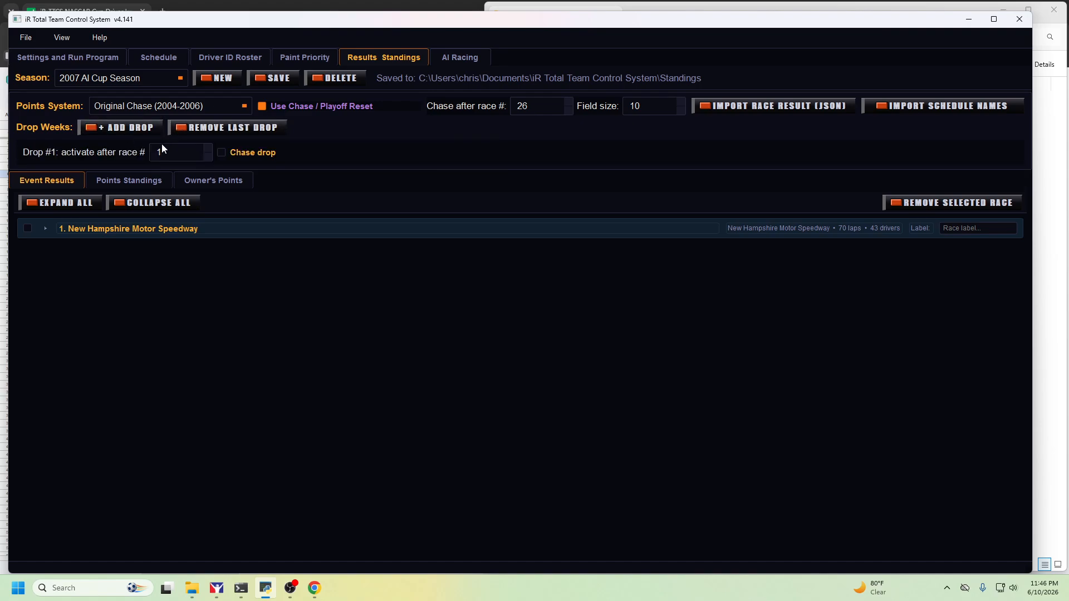
pyautogui.click(126, 181)
pyautogui.click(75, 180)
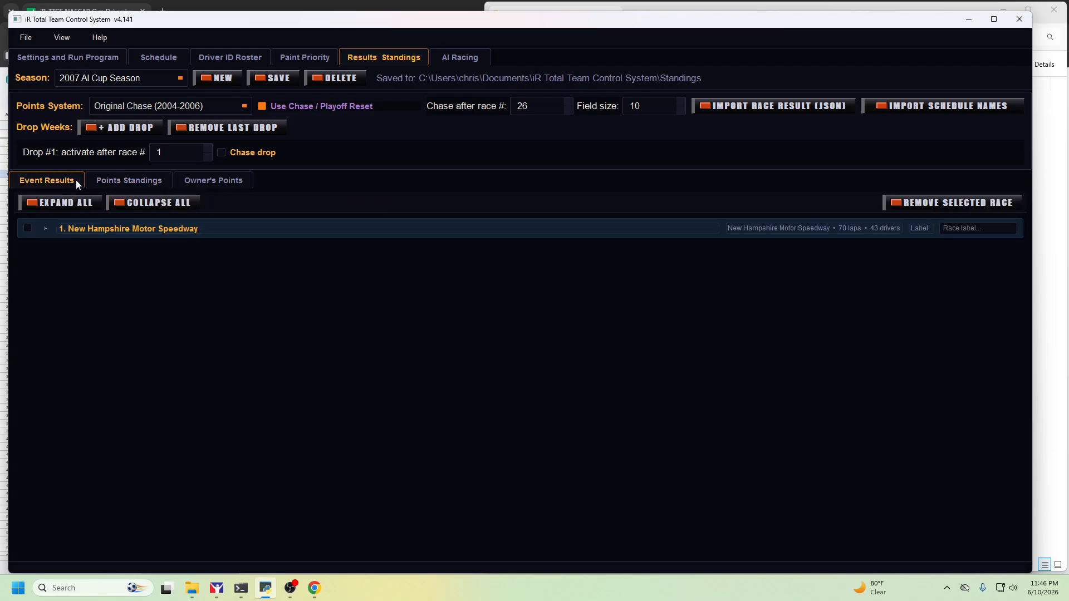
# Try activating the drop week after race 2 and toggling its Chase drop option, checking the points standings
pyautogui.click(206, 148)
pyautogui.click(111, 182)
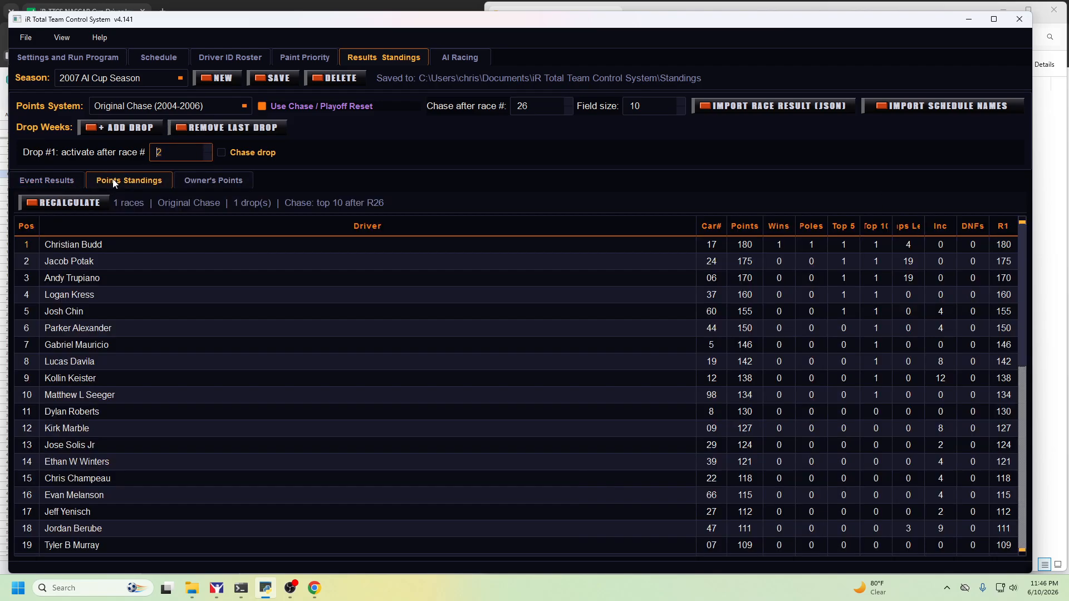
pyautogui.click(47, 186)
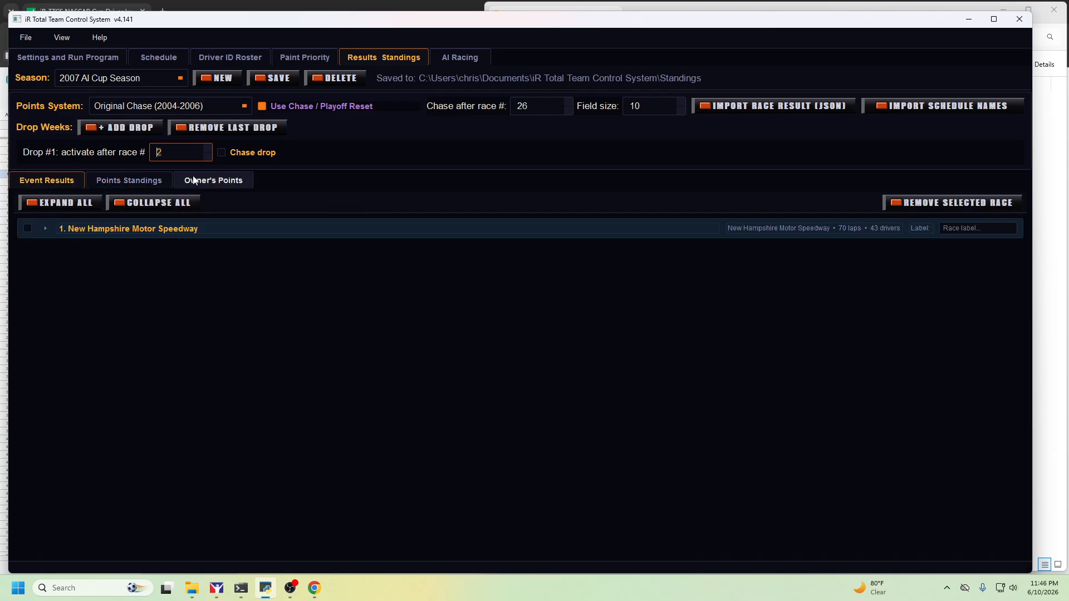
pyautogui.click(221, 153)
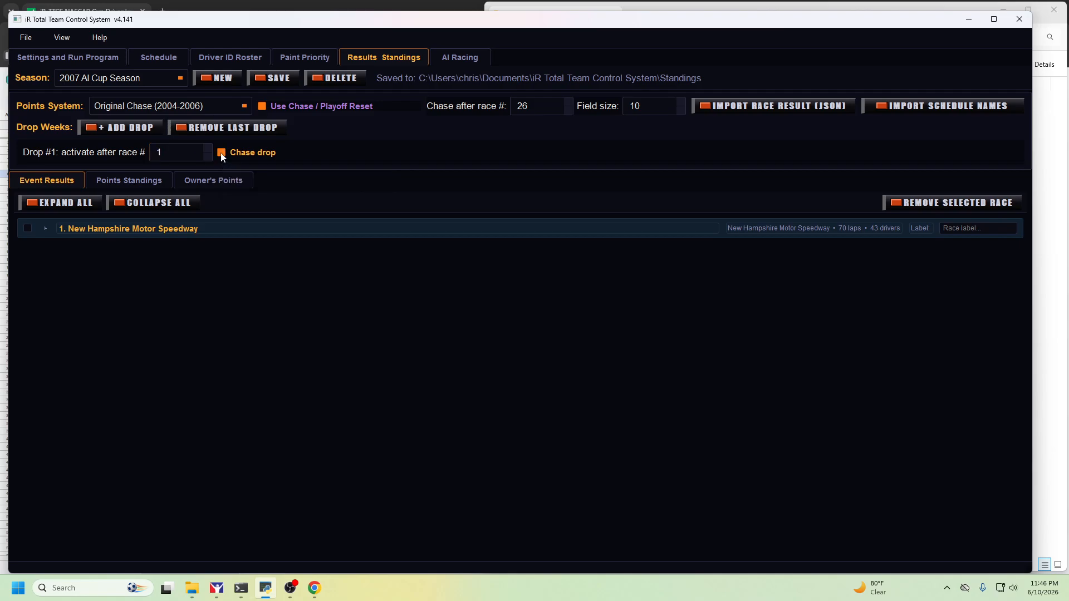
pyautogui.click(222, 152)
# Review the owner's points standings, return to the event results and open the AI Racing session settings
pyautogui.click(199, 183)
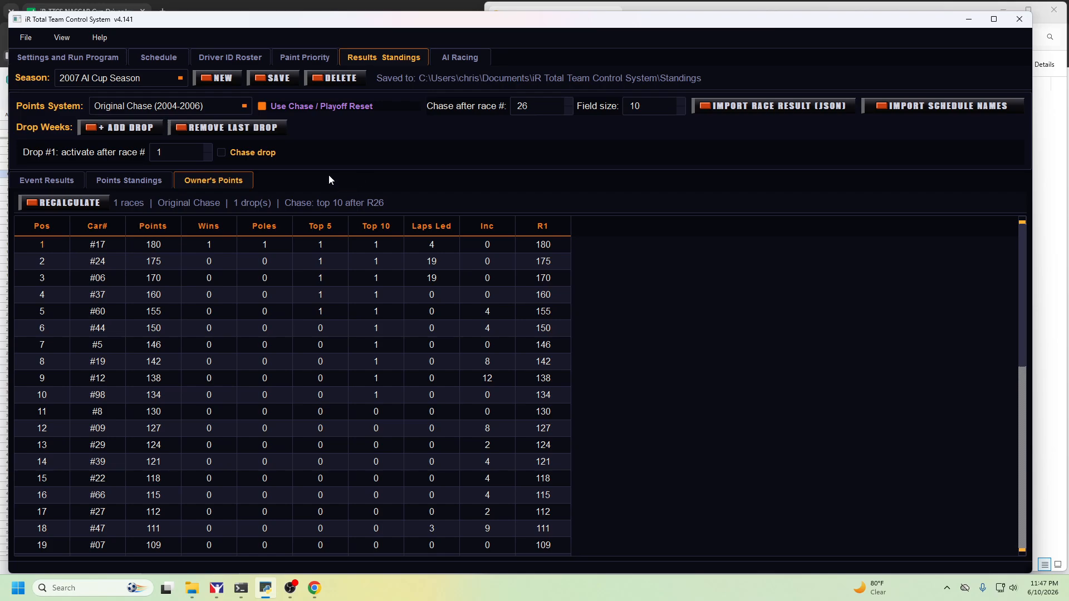
pyautogui.click(24, 184)
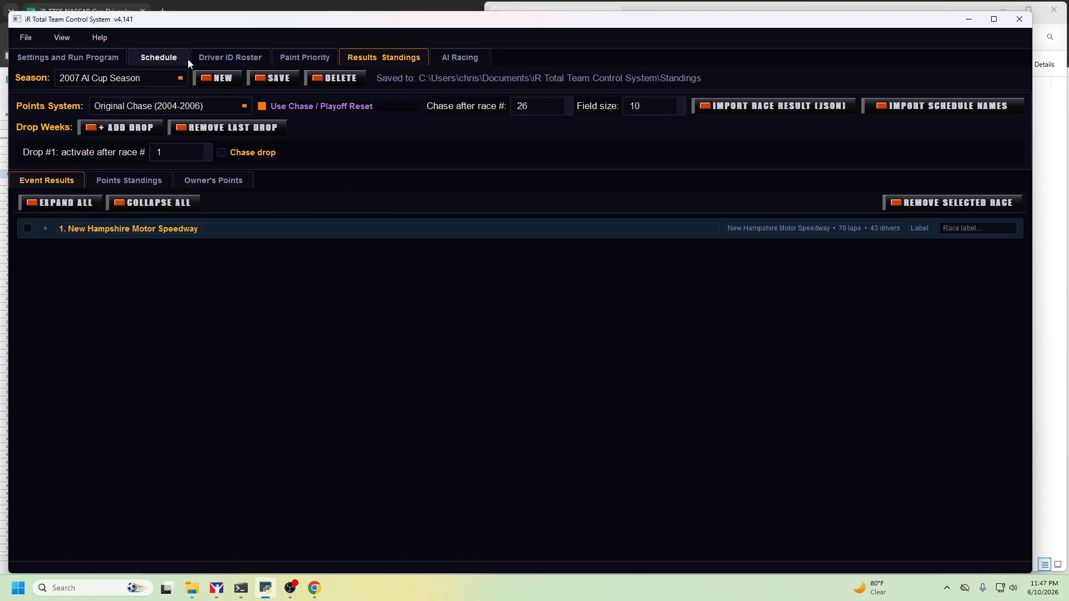
pyautogui.click(448, 56)
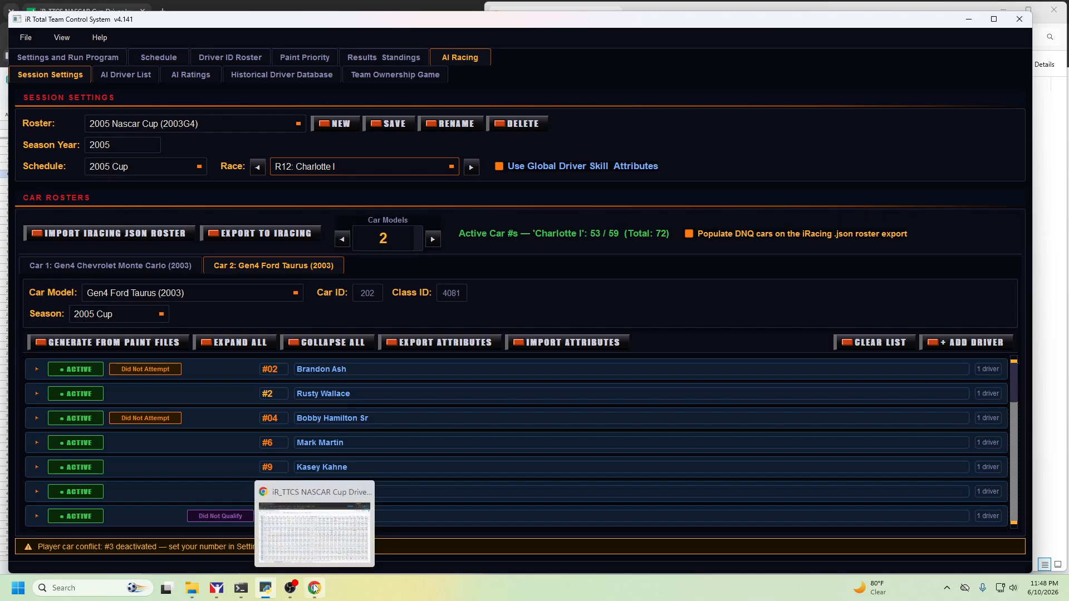
pyautogui.click(291, 593)
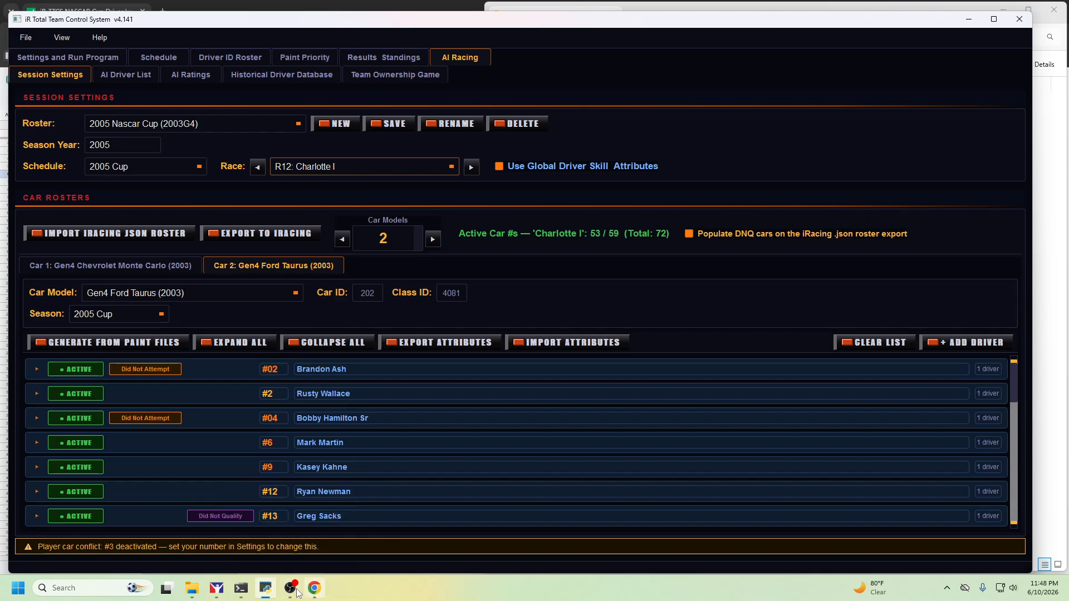